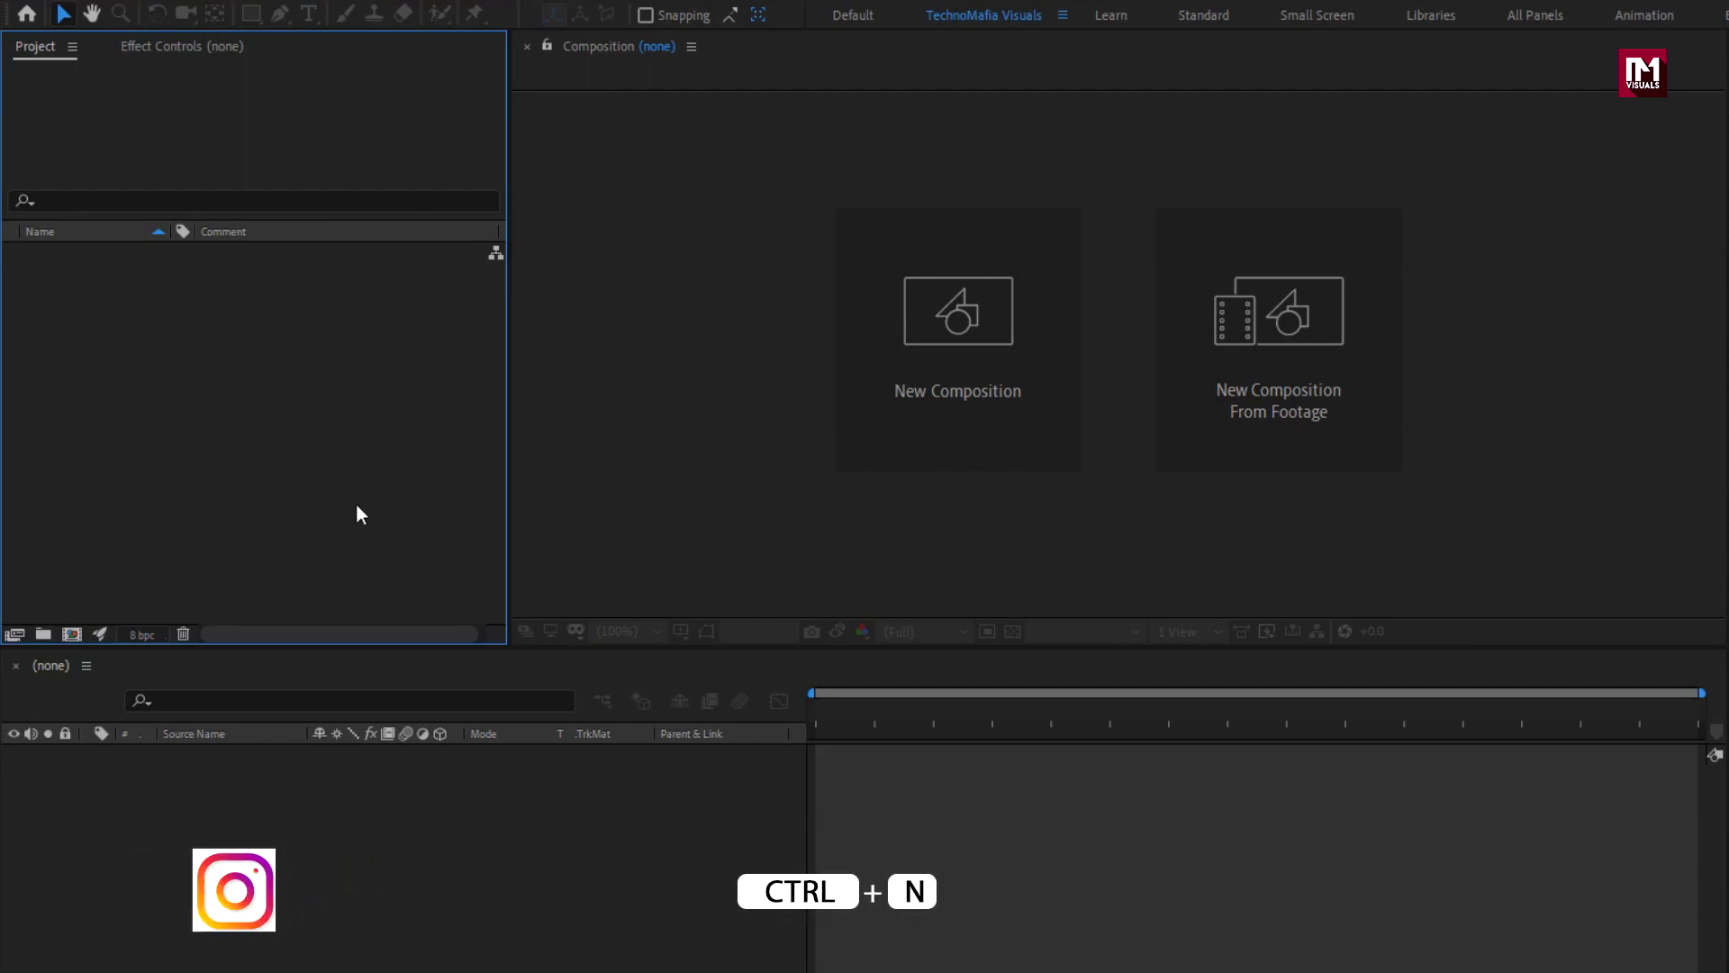
# Create a new composition named 'Trailer', changing its duration from 8 seconds to 0:00:03:00.
pyautogui.click(924, 341)
pyautogui.write('Tr')
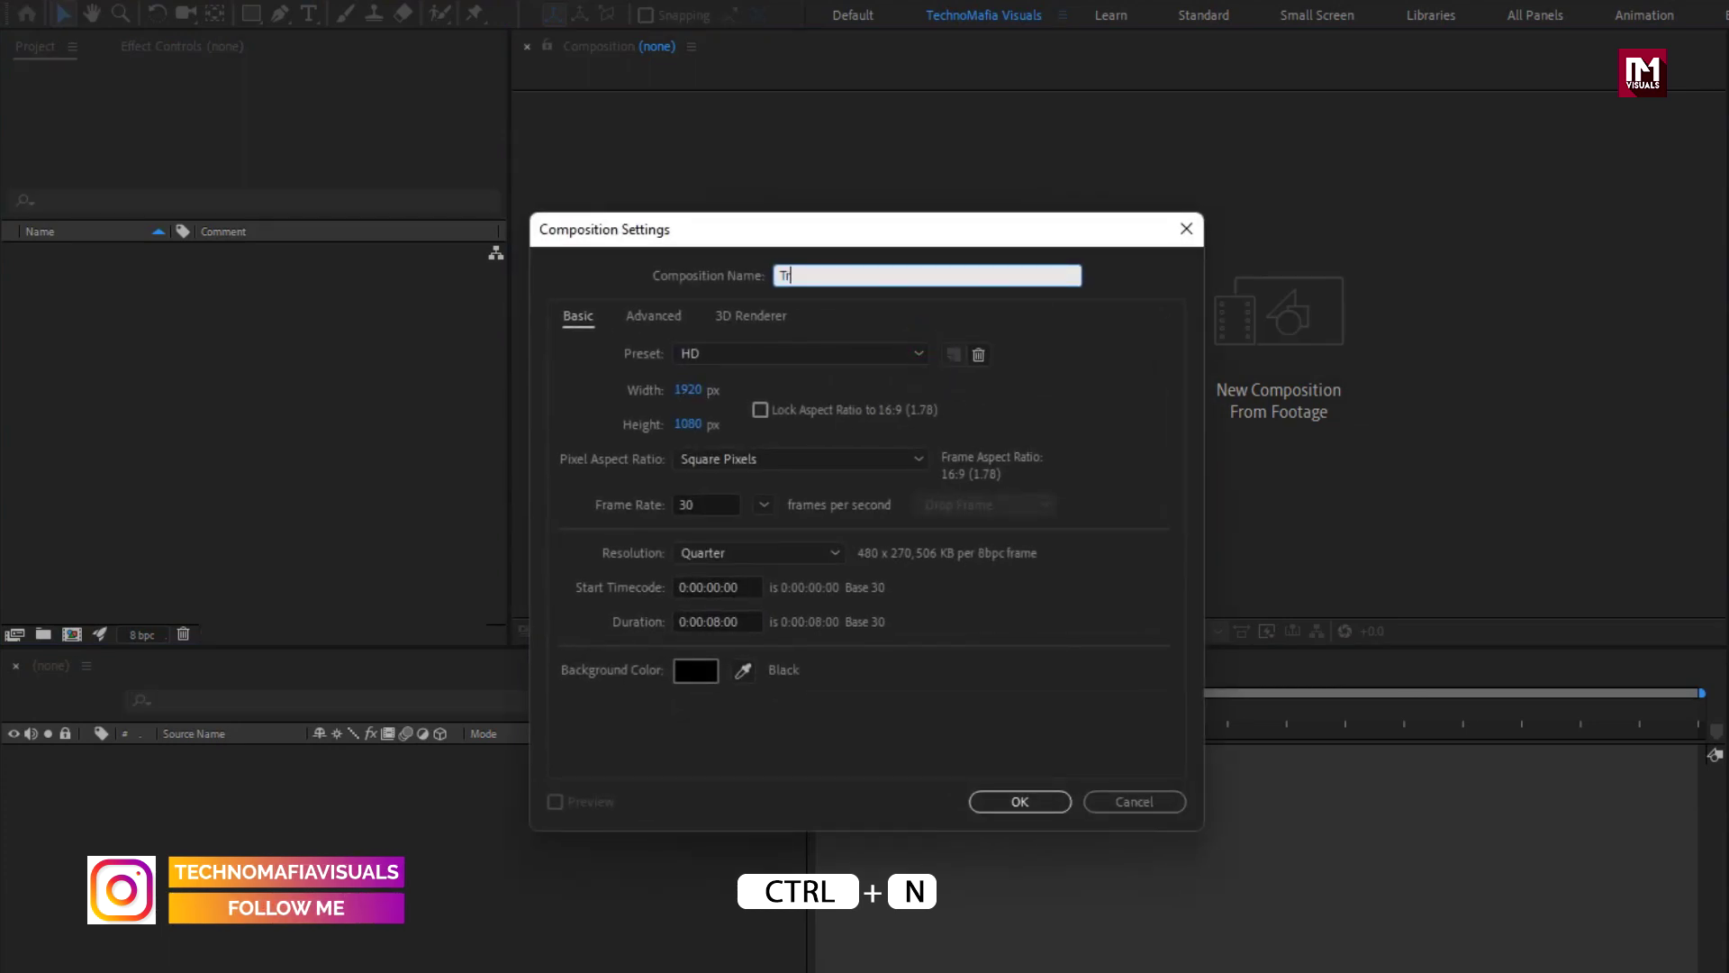
pyautogui.write('ailer')
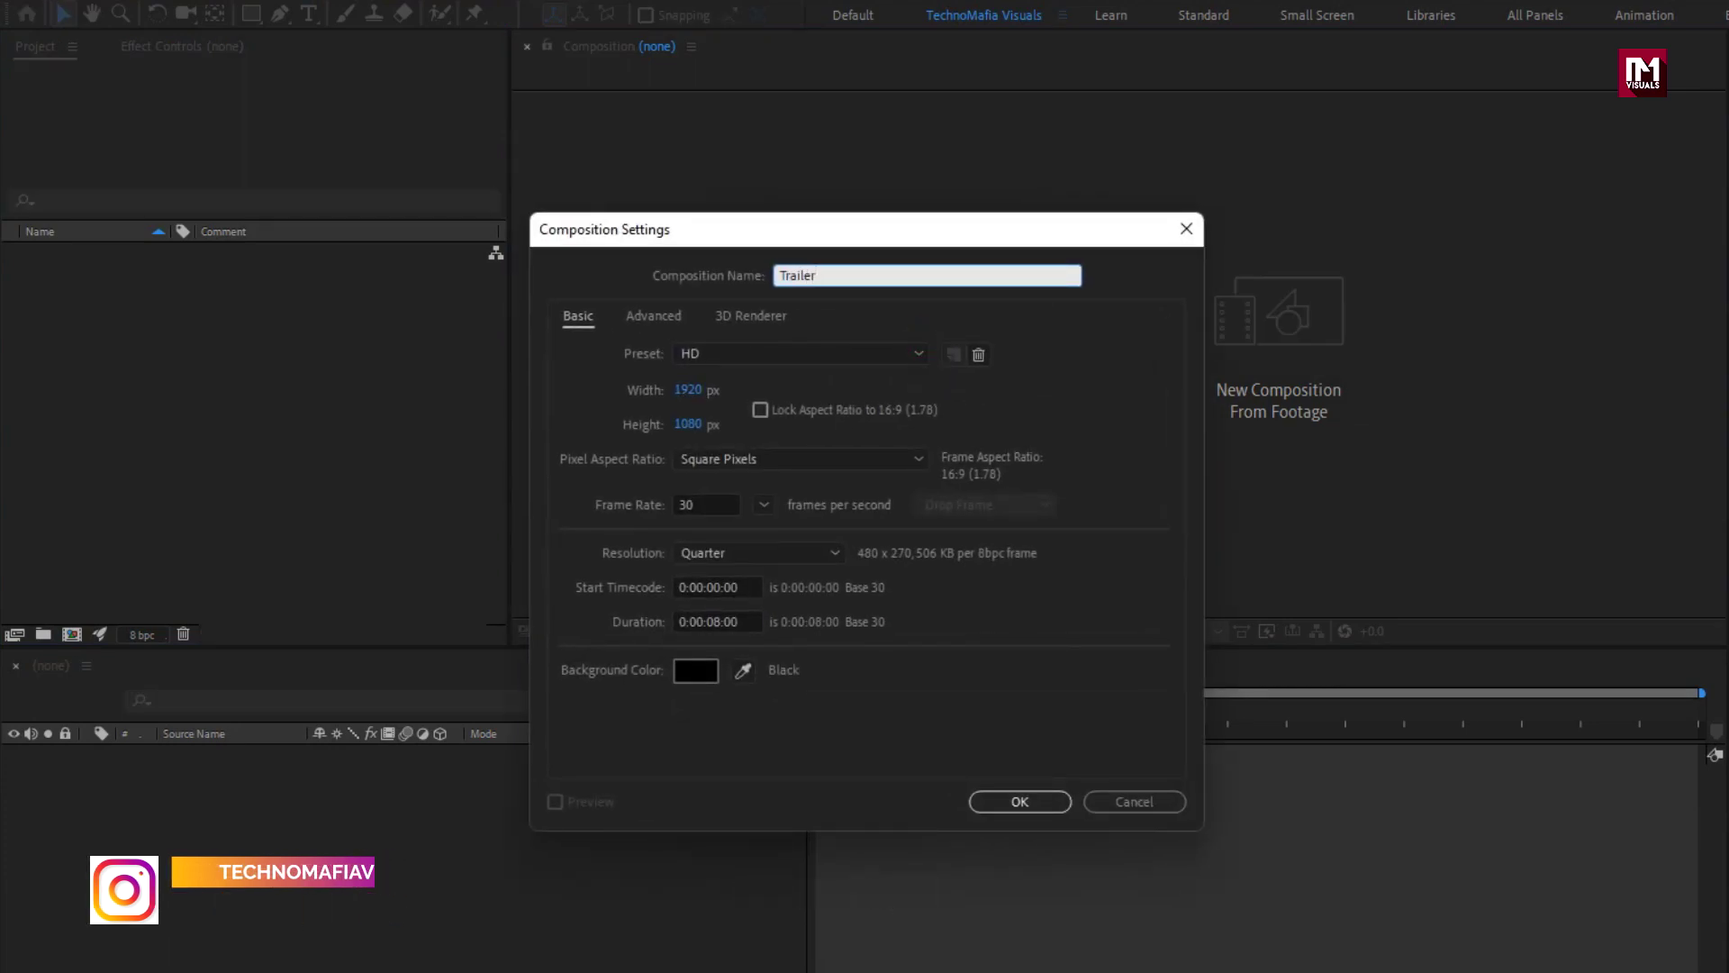
pyautogui.click(716, 621)
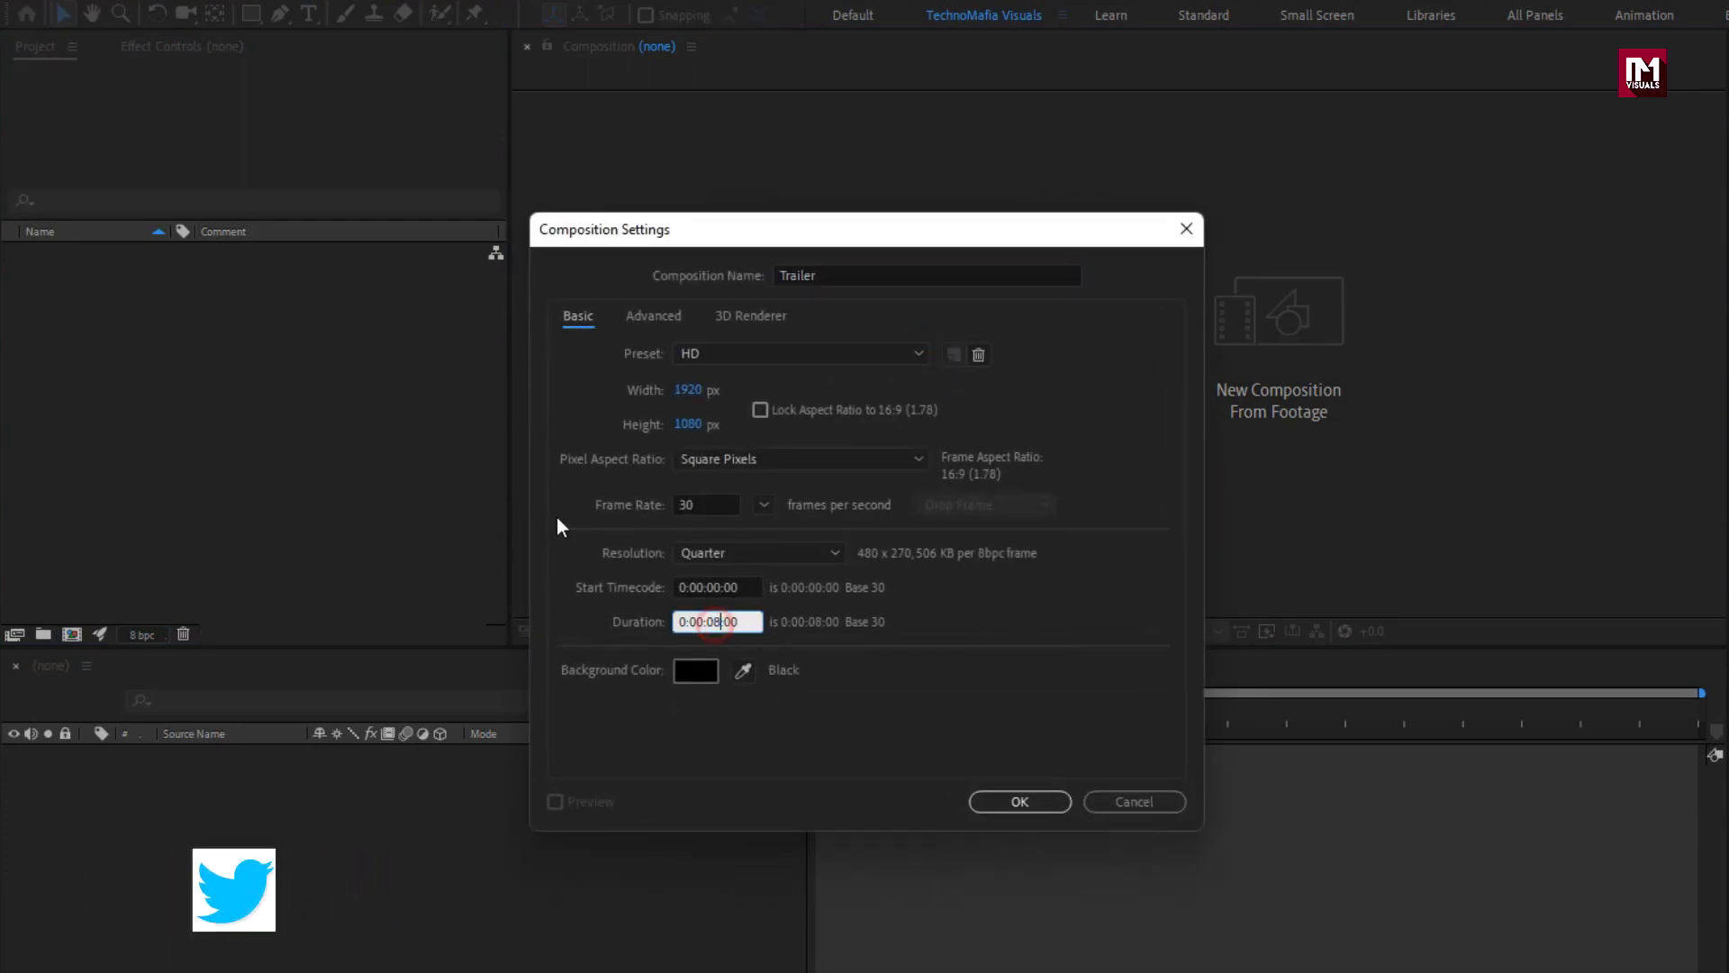
pyautogui.press('BackSpace')
pyautogui.write('3')
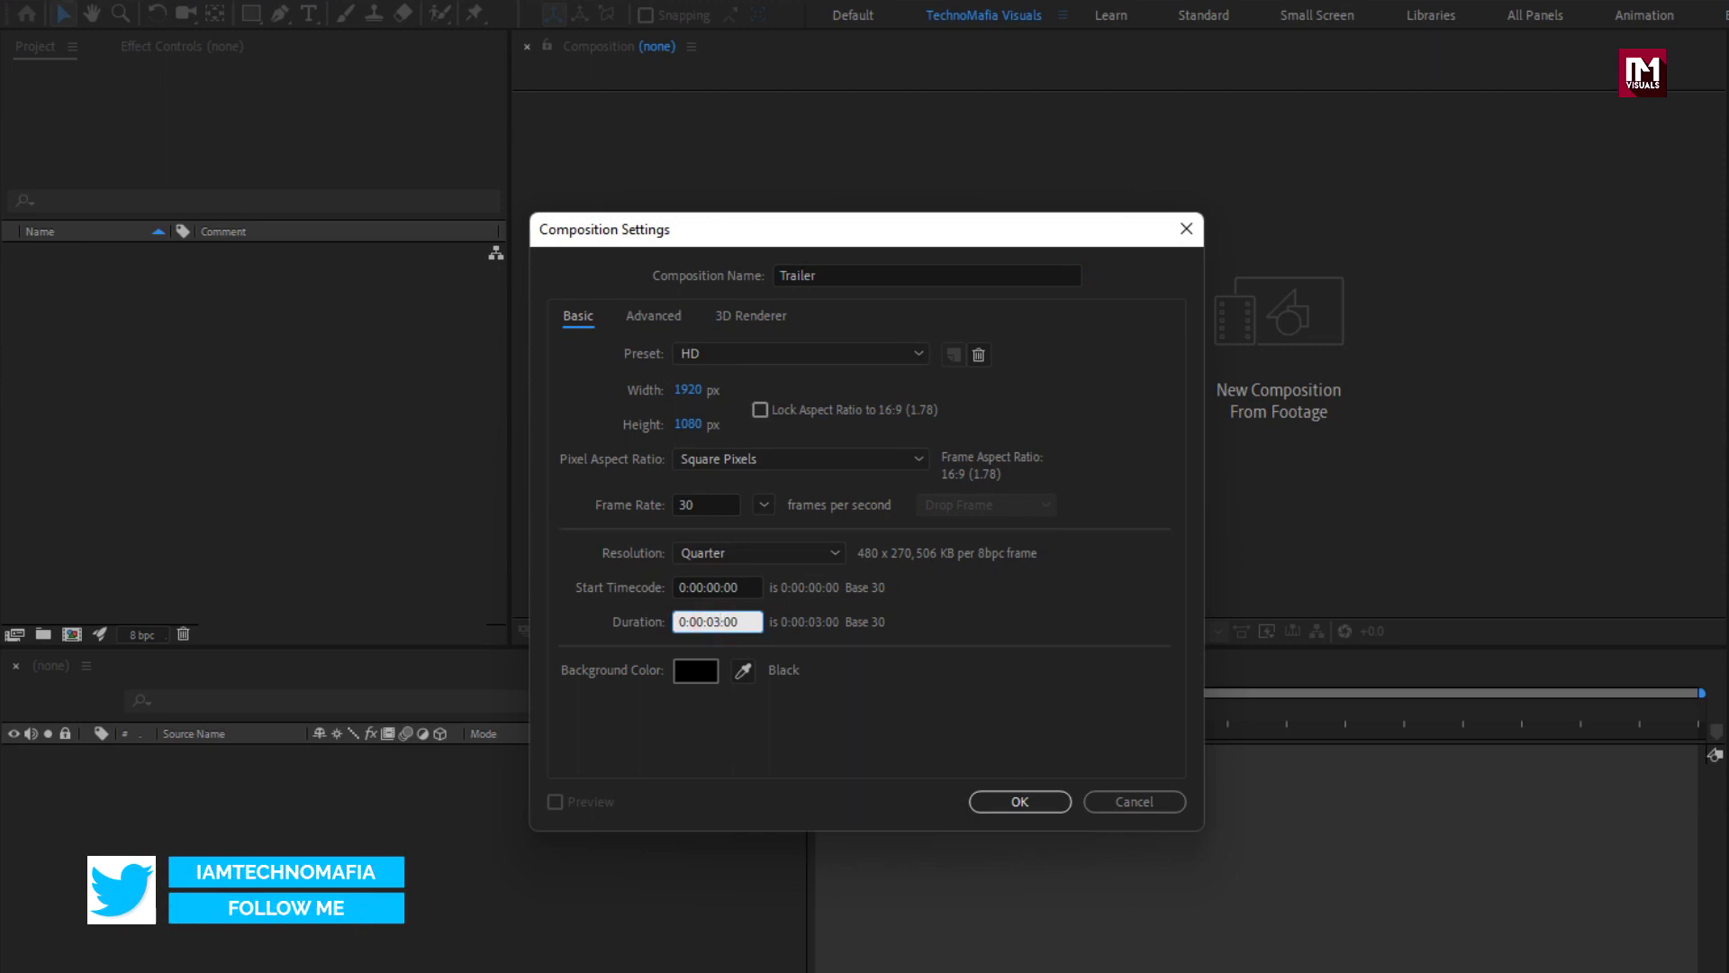
pyautogui.click(978, 800)
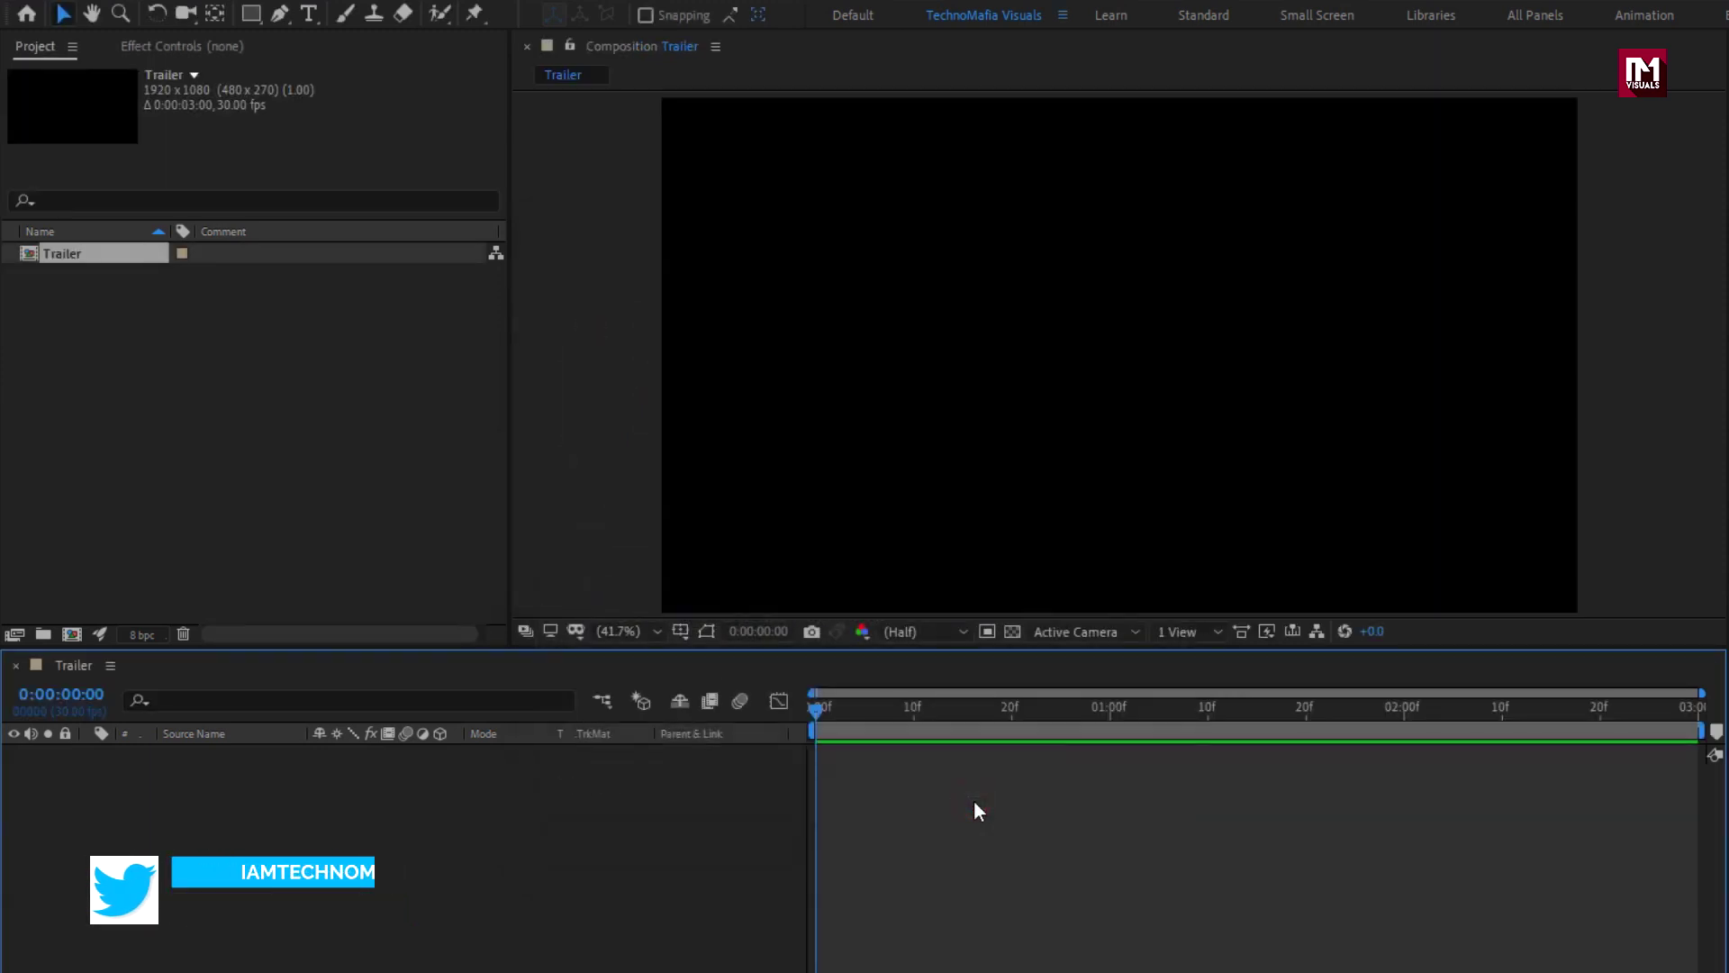
# Add a new solid layer named 'BG' to the Trailer composition.
pyautogui.rightClick(338, 766)
pyautogui.moveTo(513, 786)
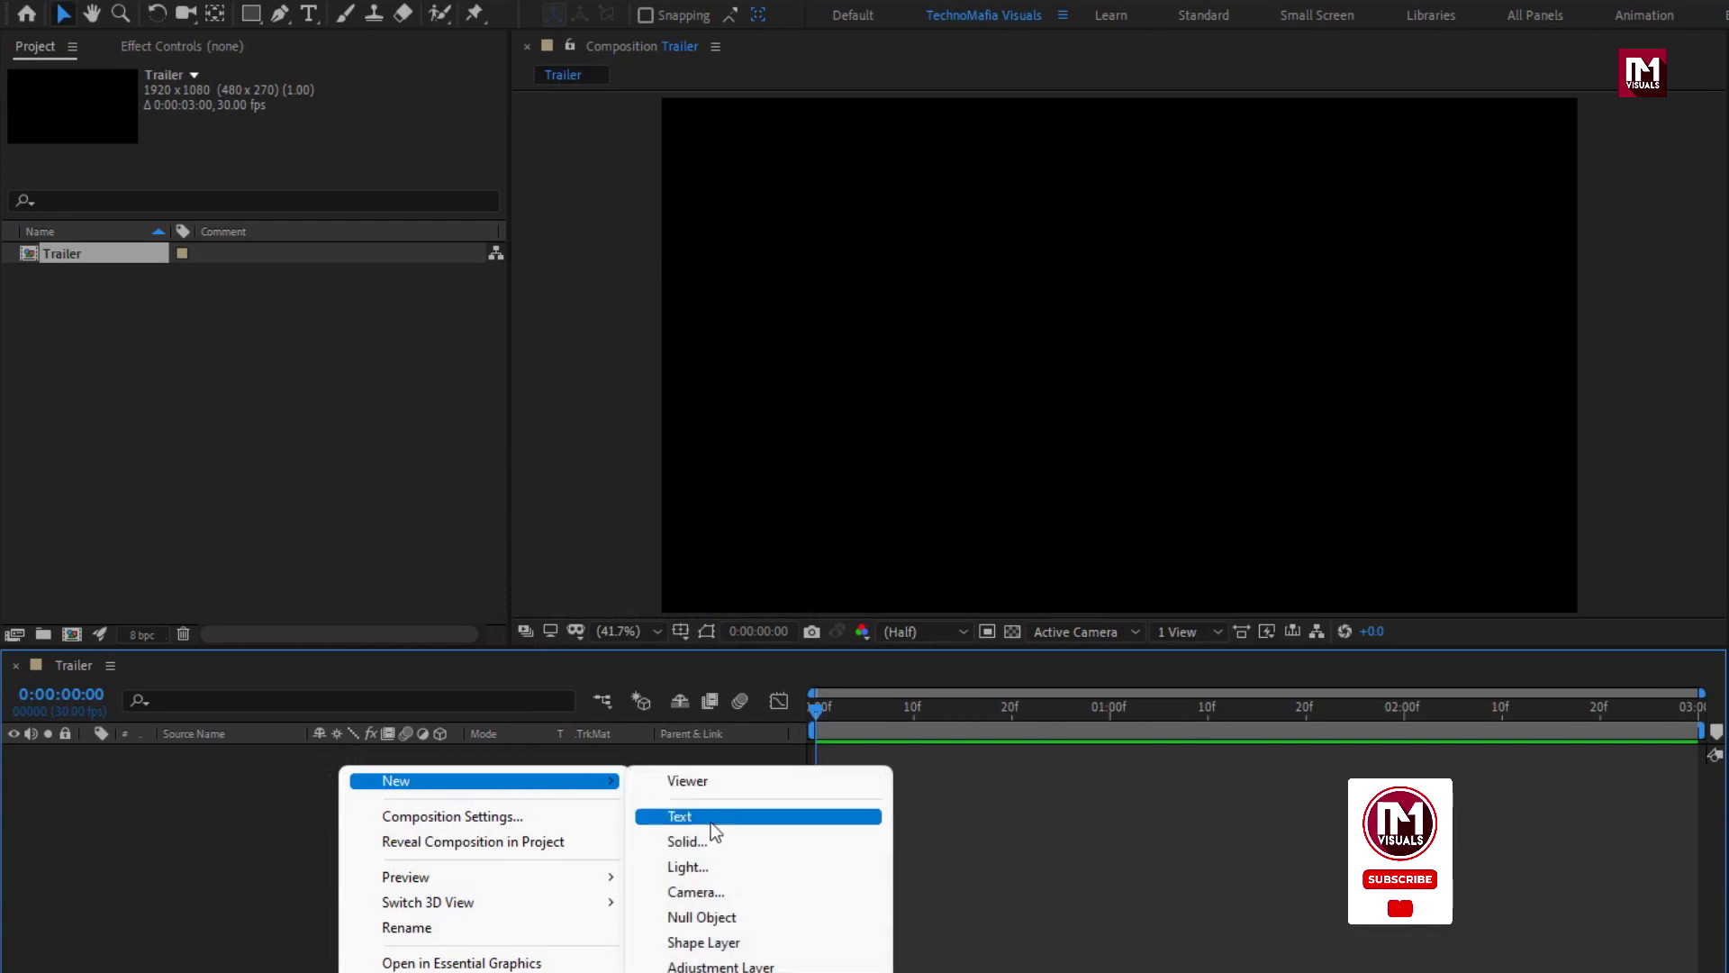
pyautogui.click(710, 836)
pyautogui.write('BG')
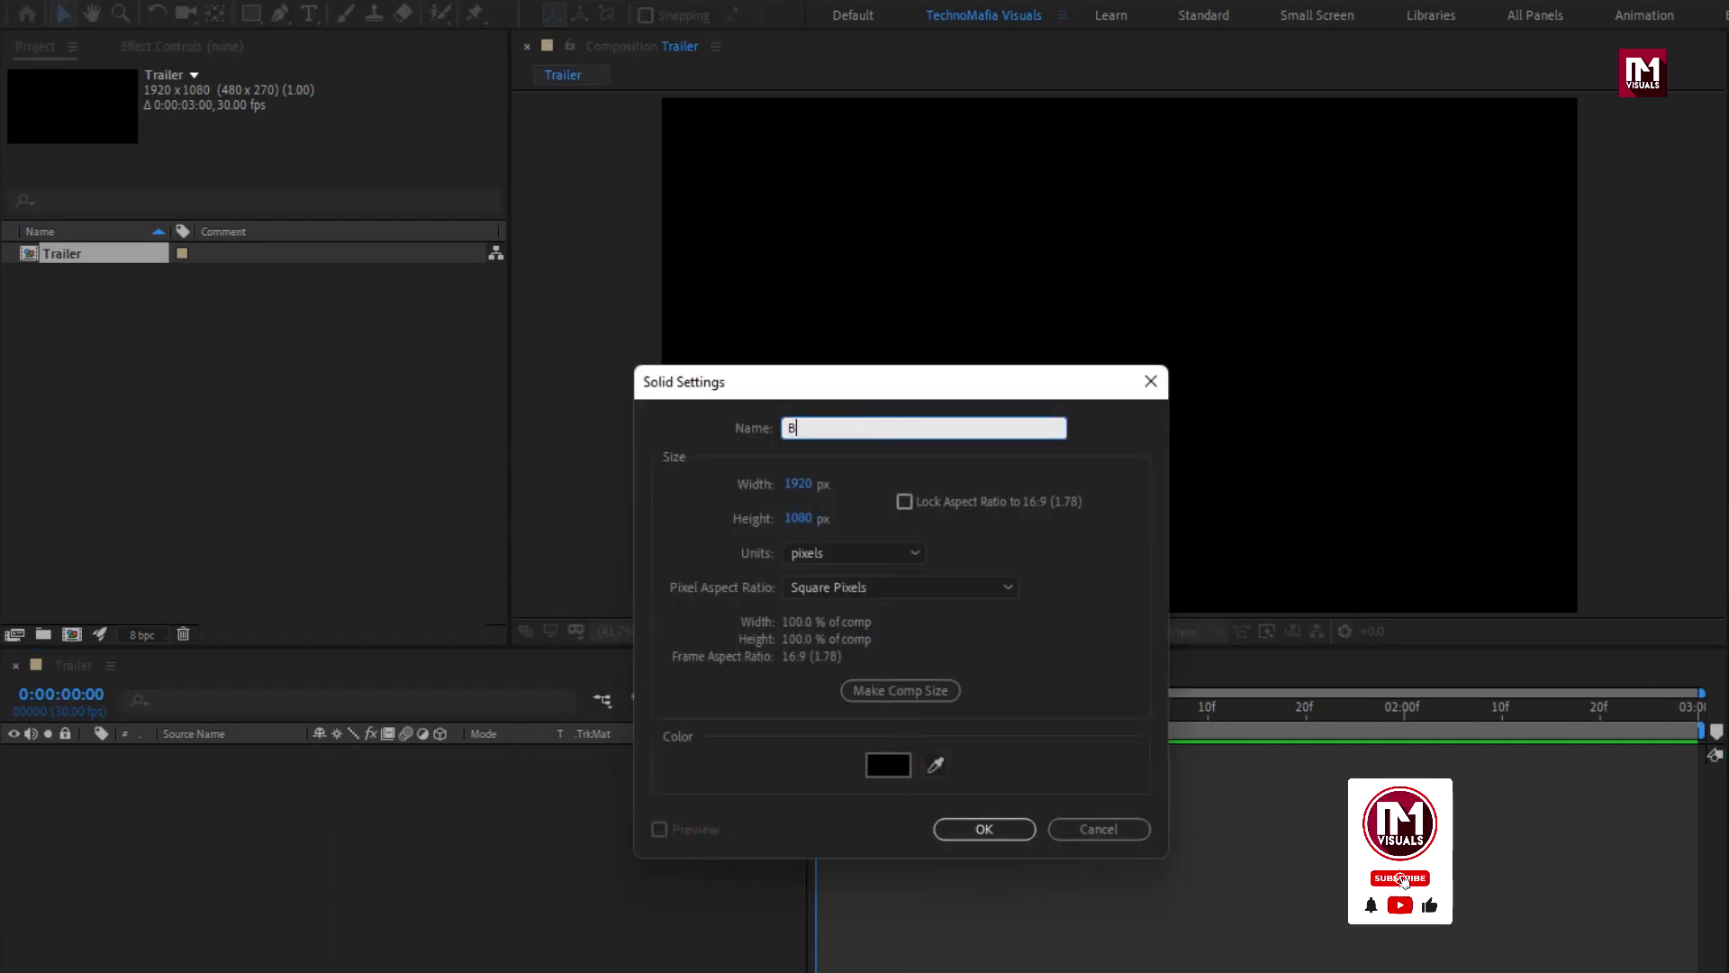
pyautogui.click(999, 824)
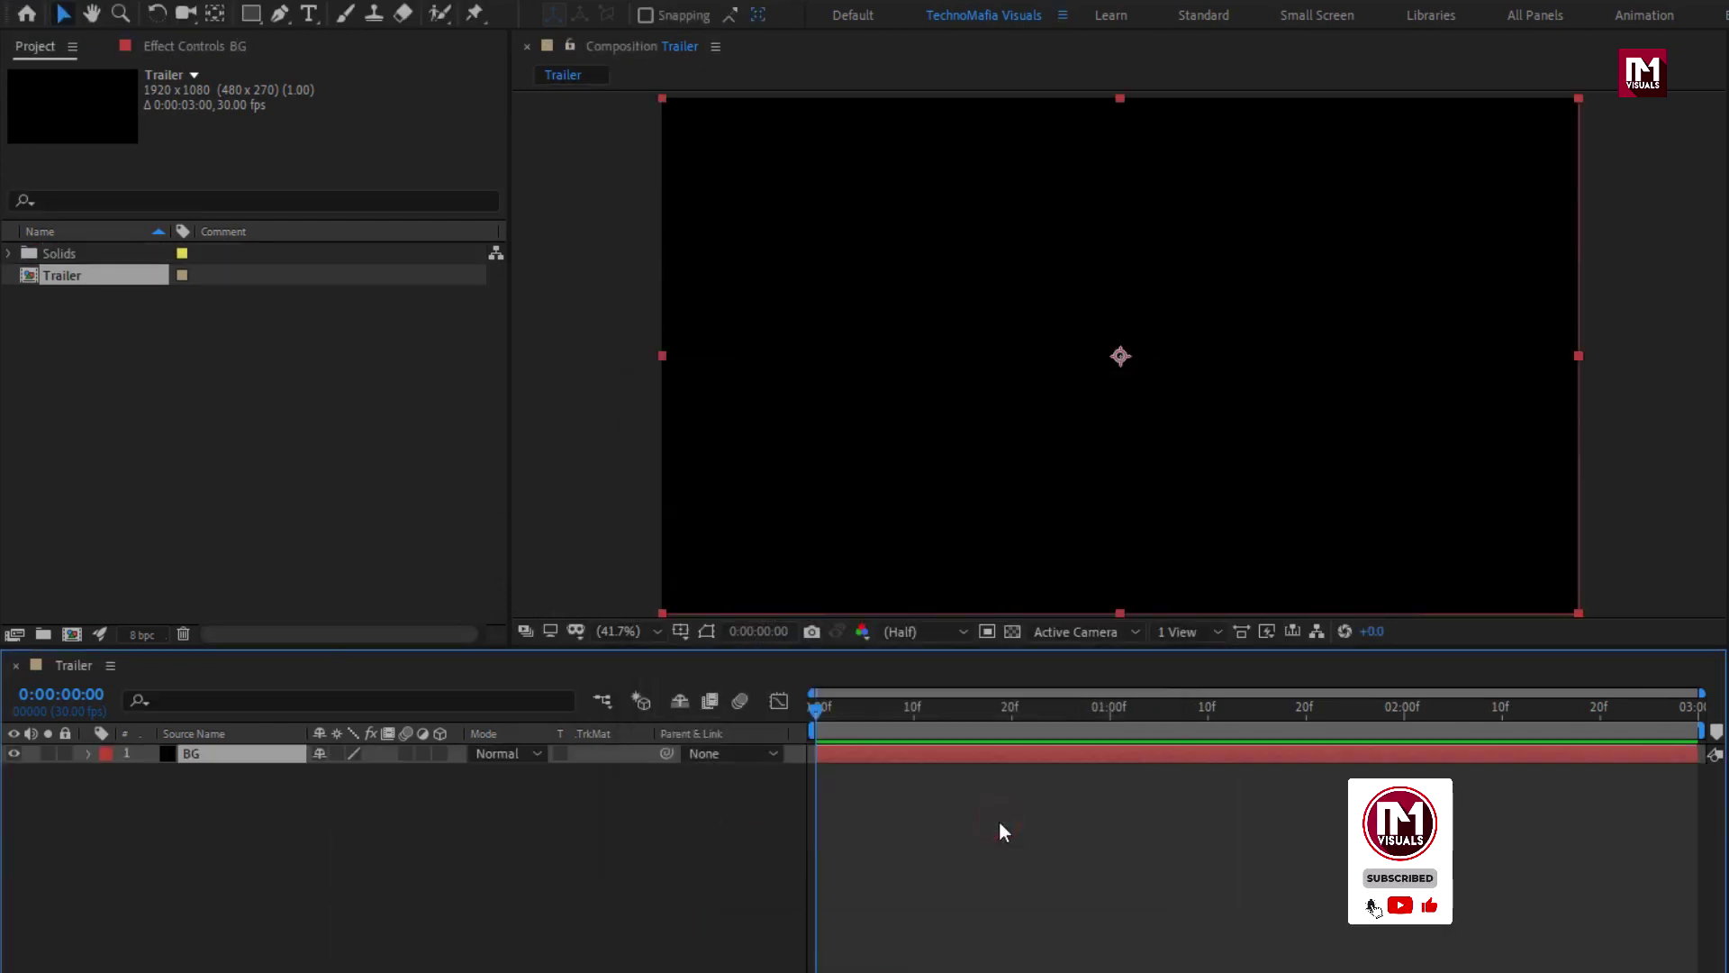
# Apply a Fill effect to BG and set its colour to dark grey #181818.
pyautogui.click(1466, 76)
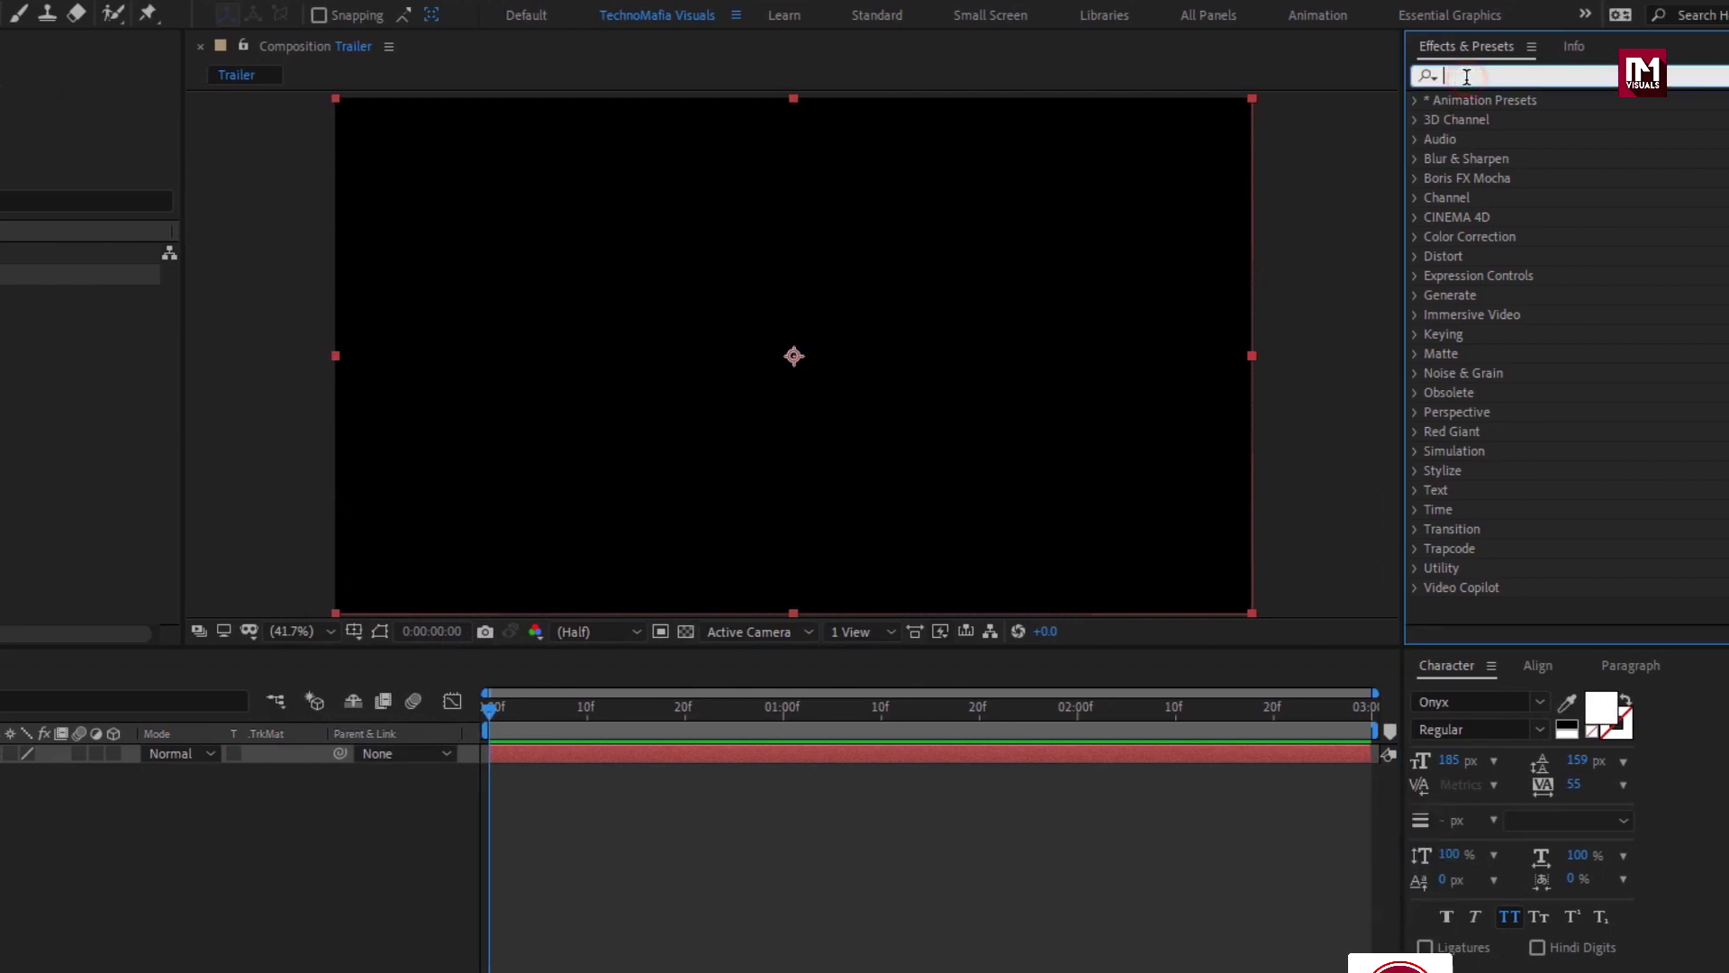
pyautogui.write('fill')
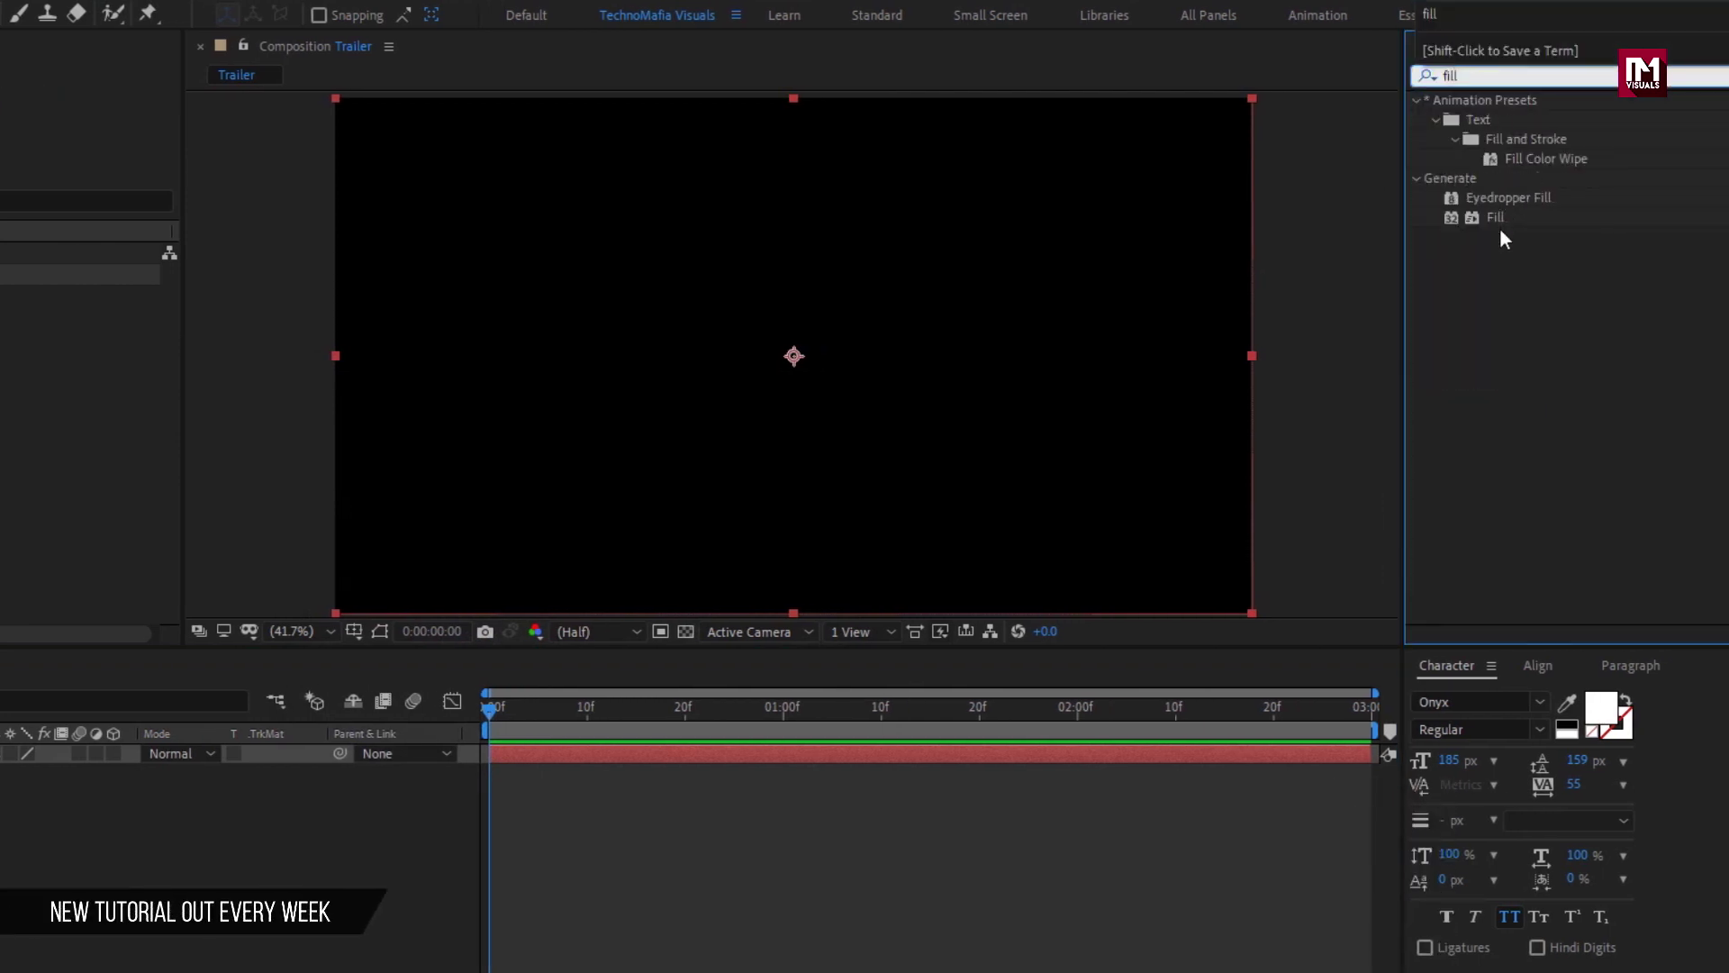
pyautogui.moveTo(1497, 219); pyautogui.dragTo(841, 338)
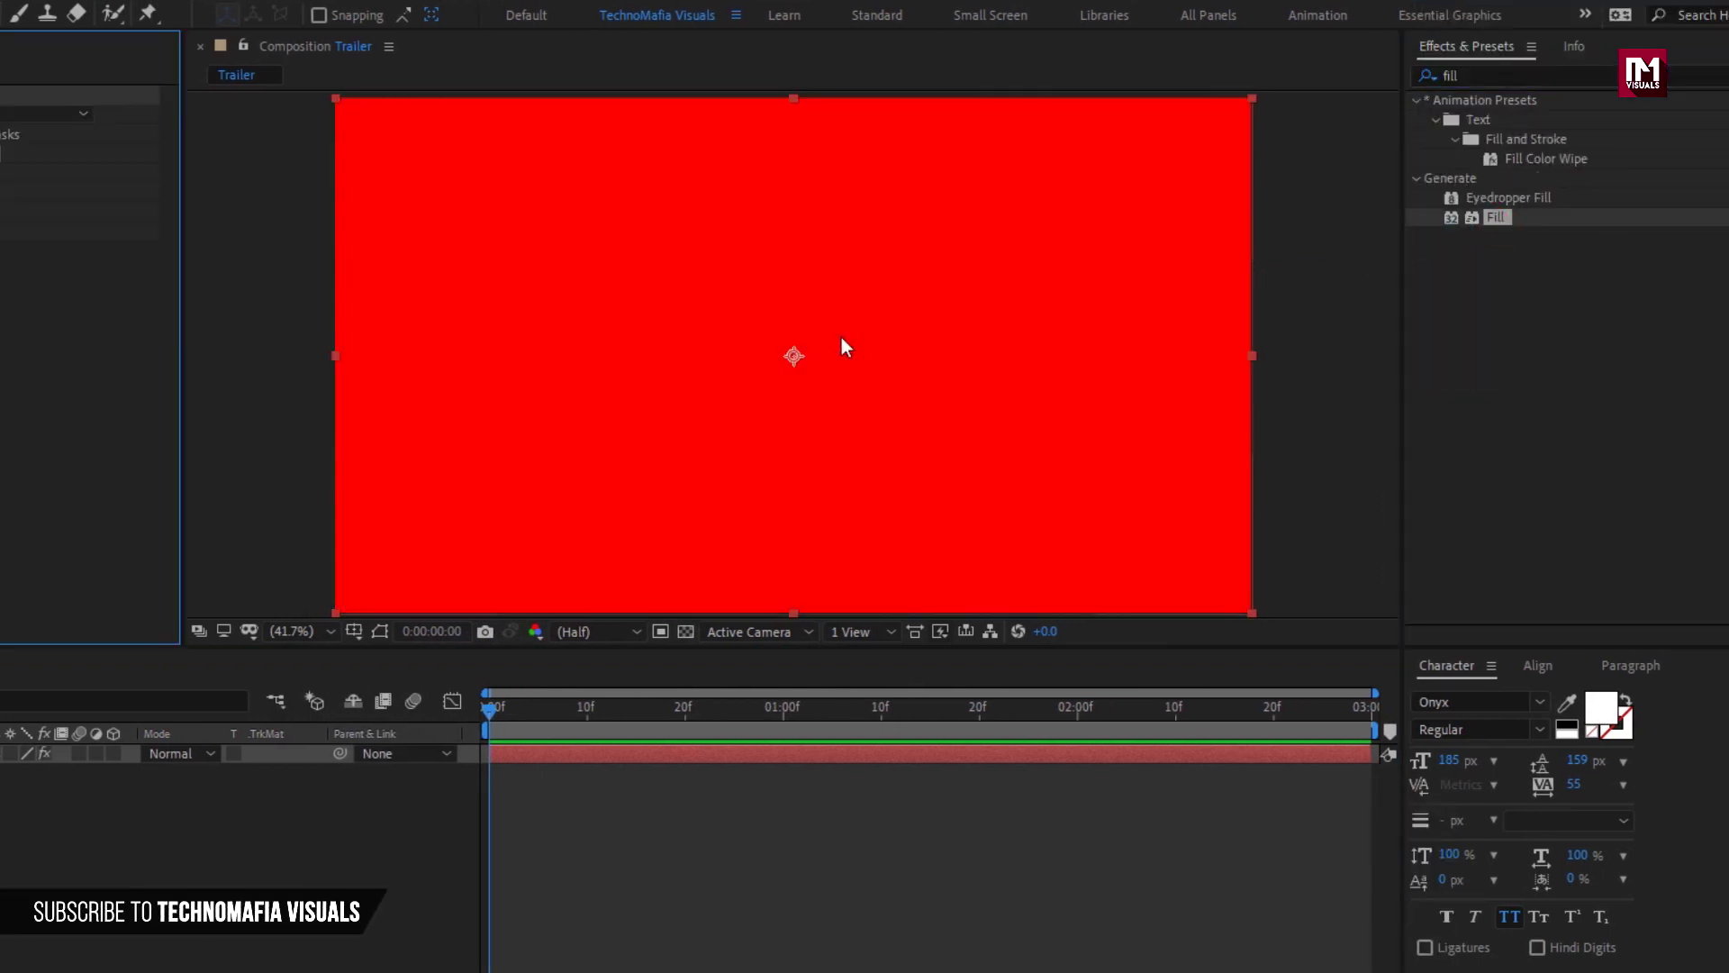
pyautogui.click(284, 153)
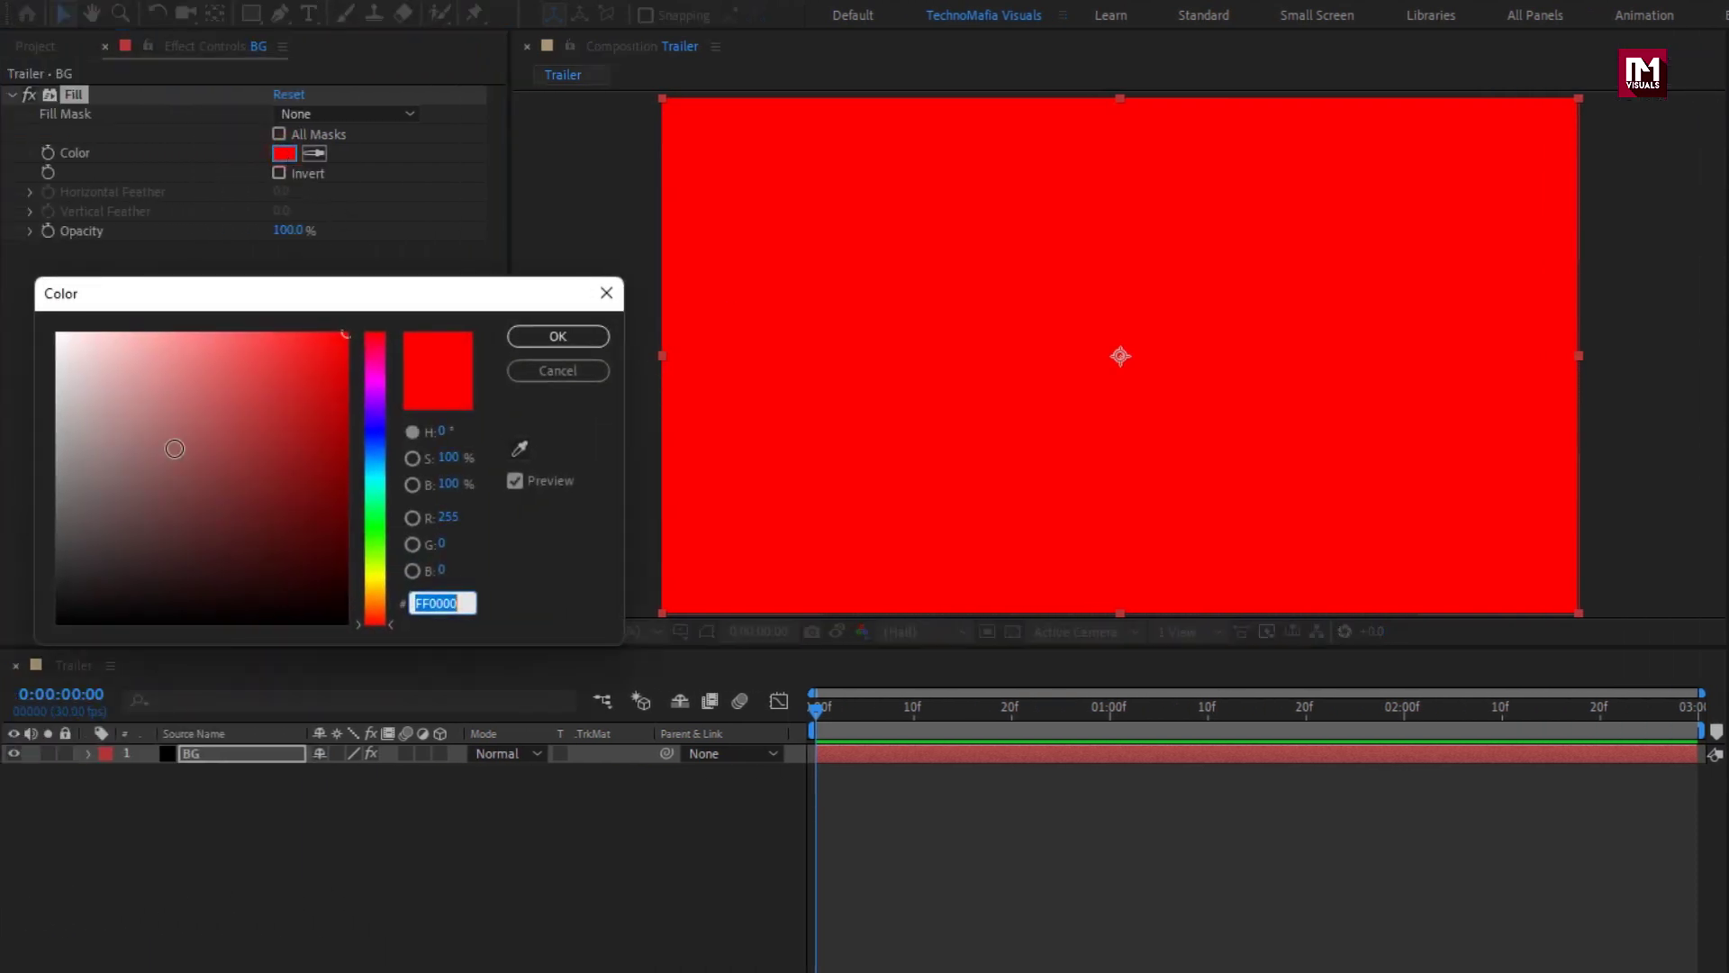
pyautogui.moveTo(79, 541); pyautogui.dragTo(63, 590)
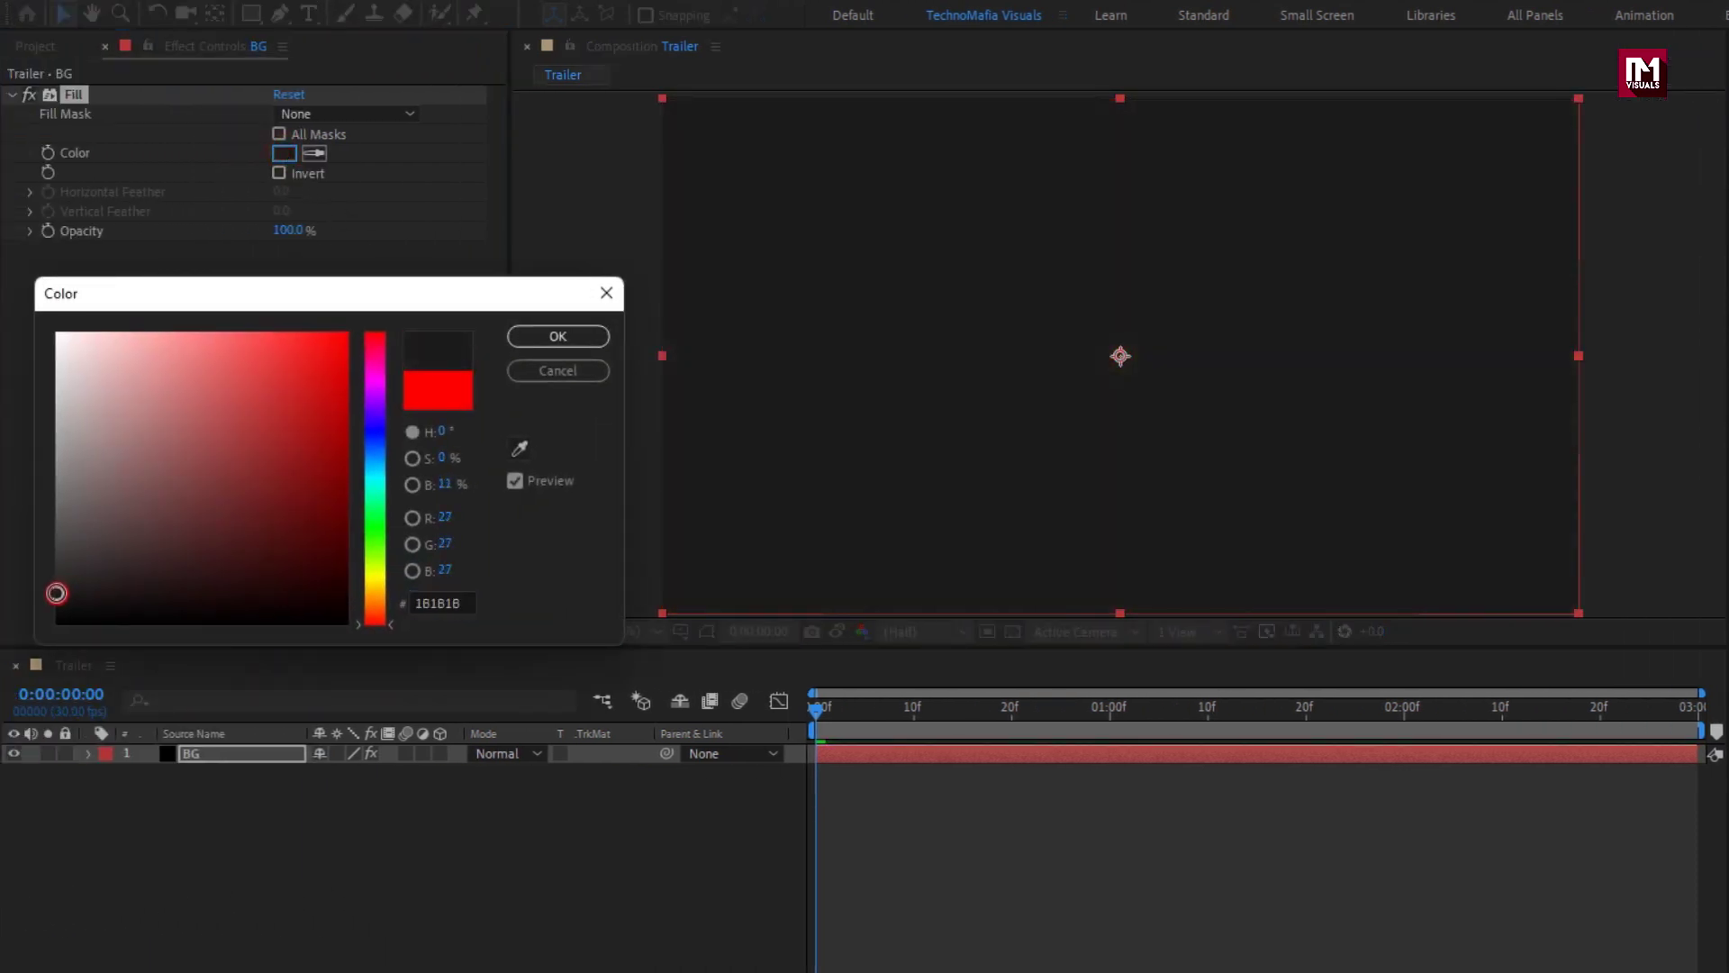
pyautogui.click(541, 333)
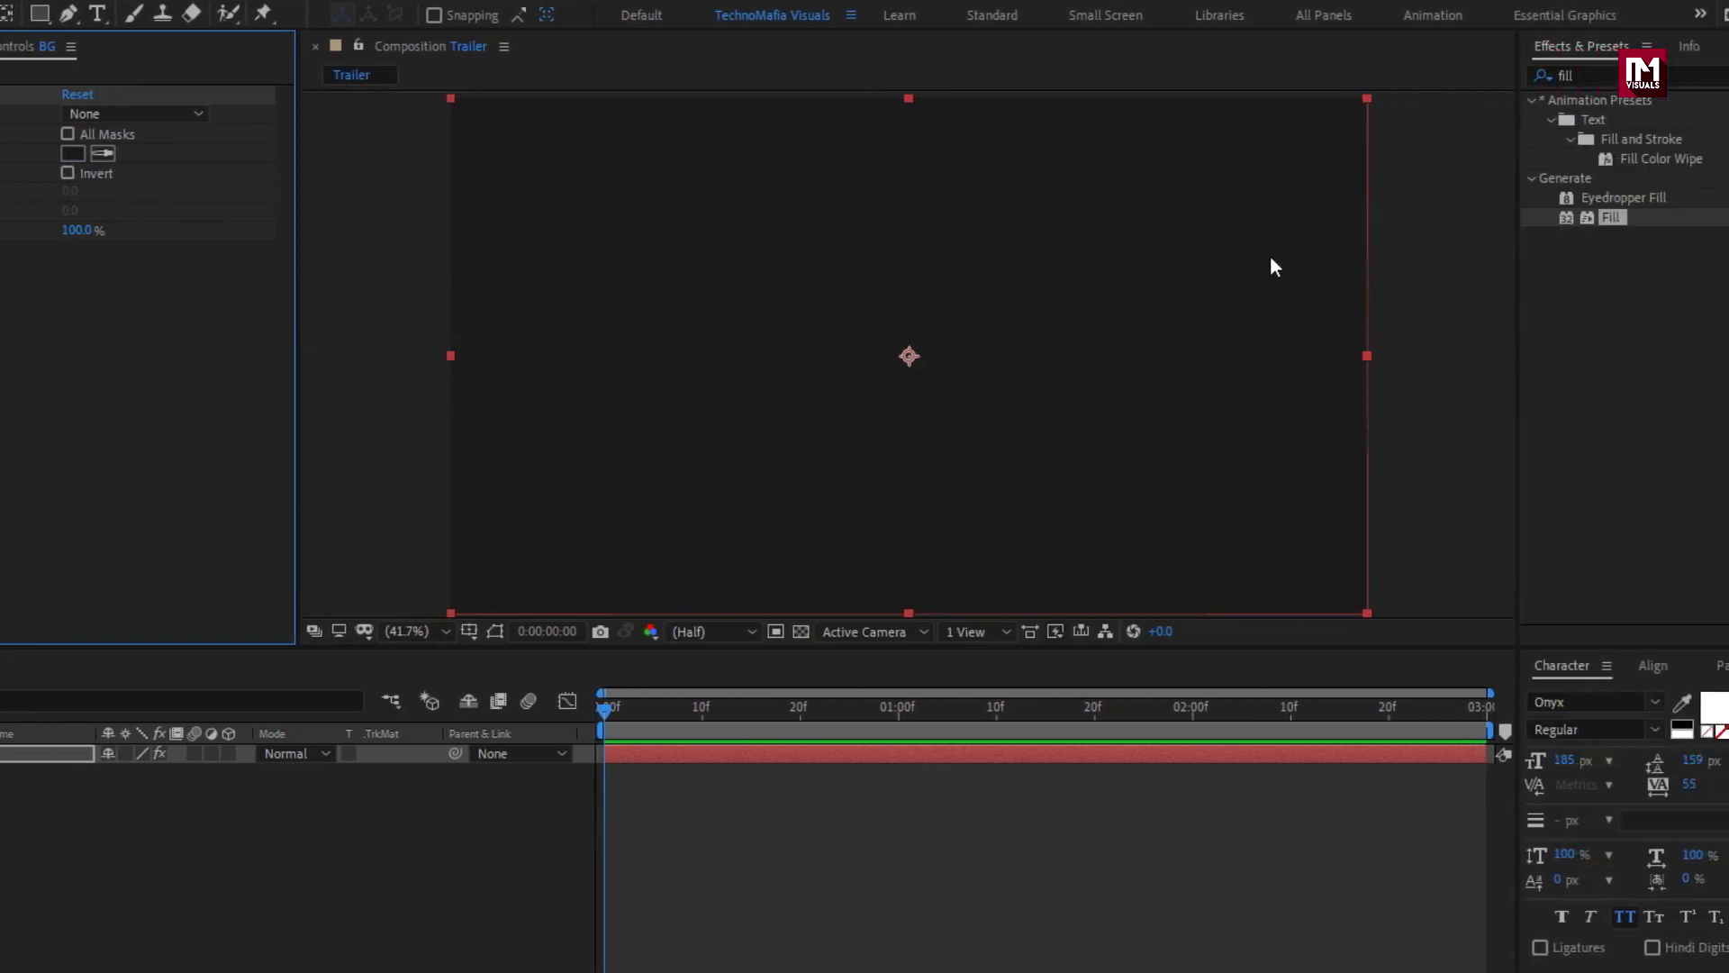
# Add the Noise effect to BG with Amount 5%.
pyautogui.click(1469, 75)
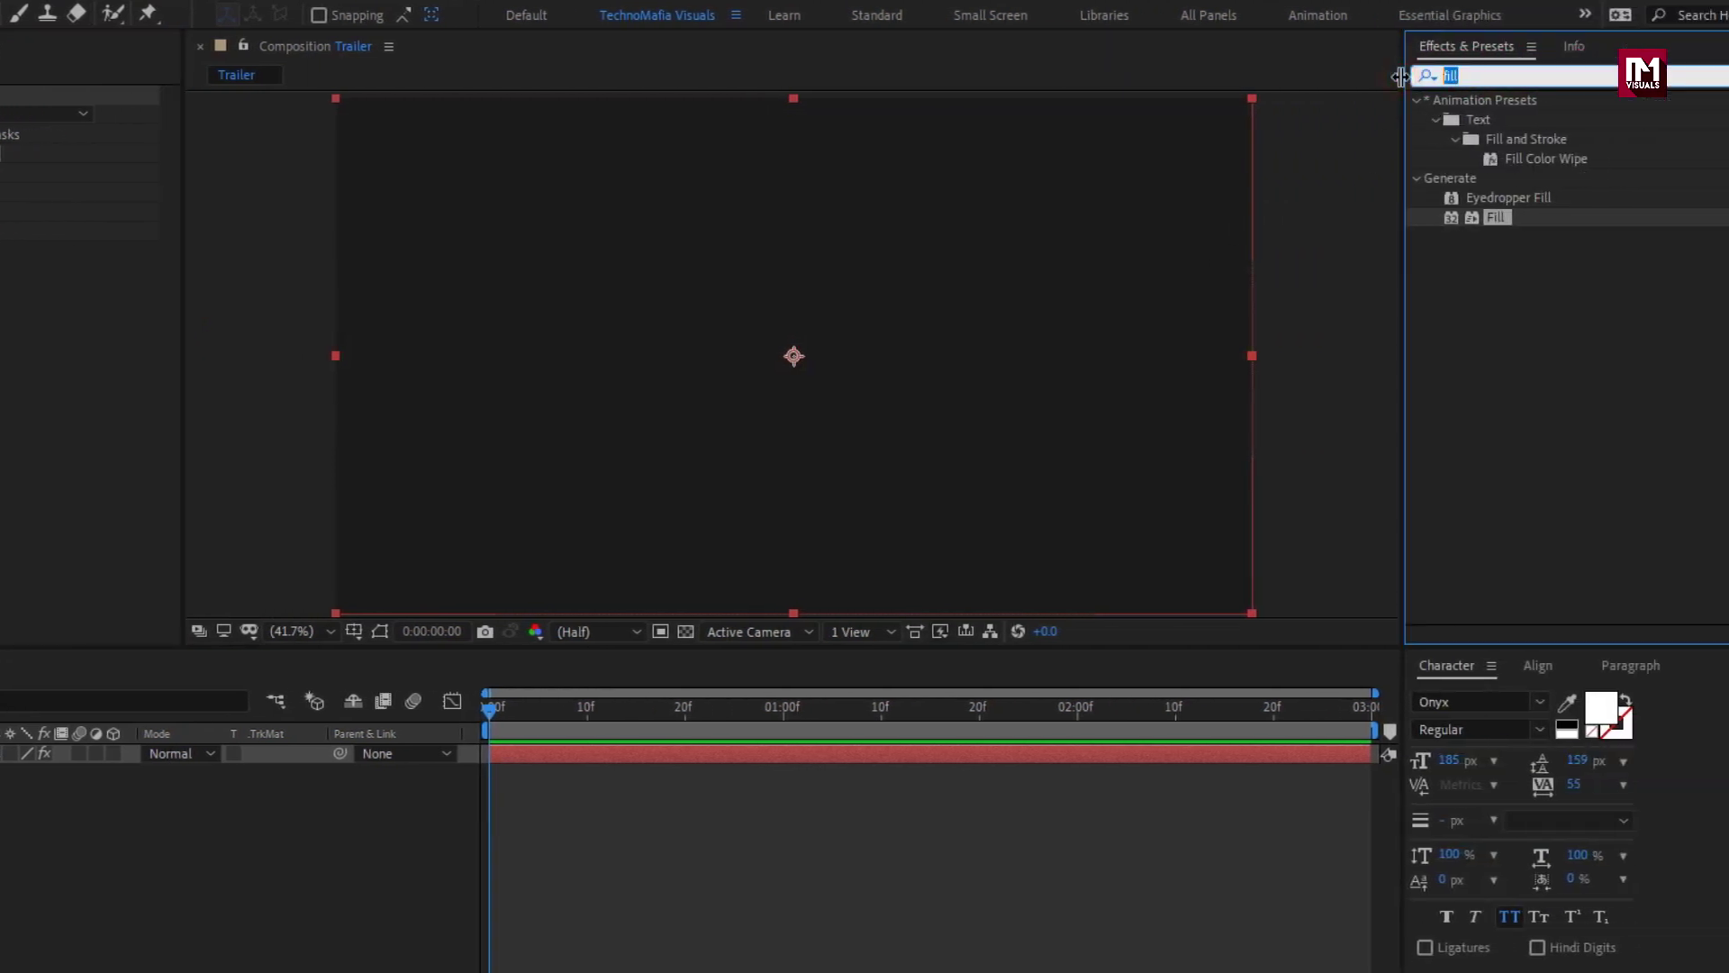
pyautogui.write('noise')
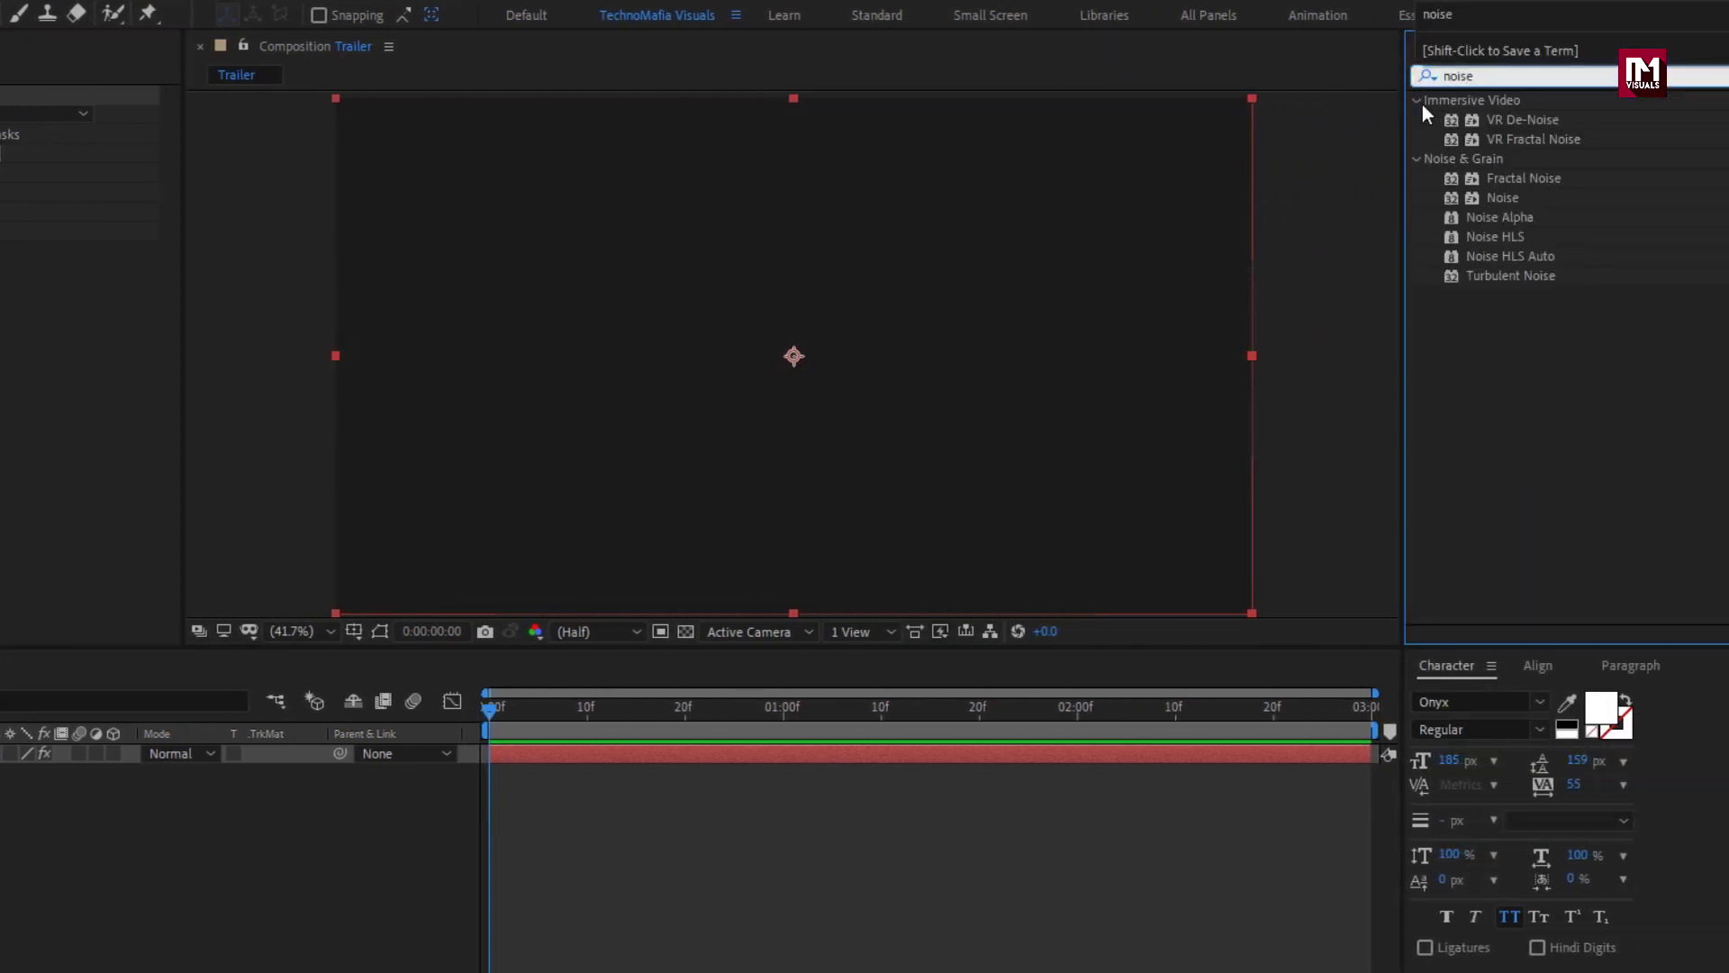
pyautogui.moveTo(1499, 200); pyautogui.dragTo(835, 335)
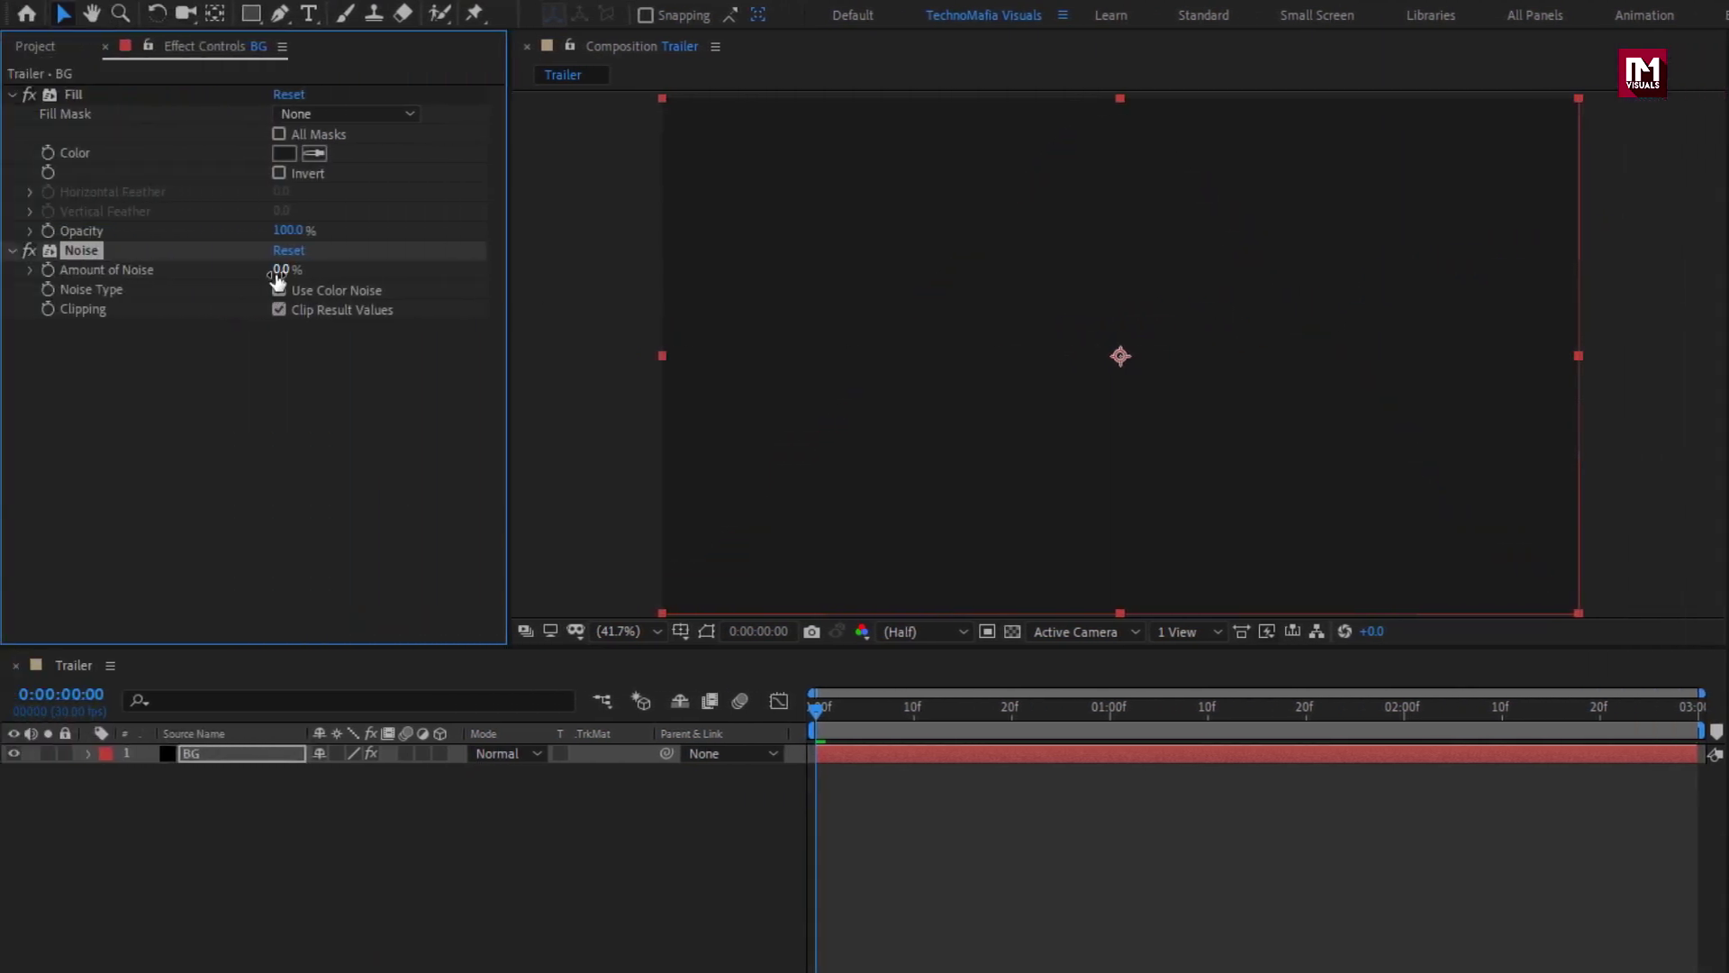
pyautogui.write('5')
pyautogui.press('Return')
pyautogui.click(316, 16)
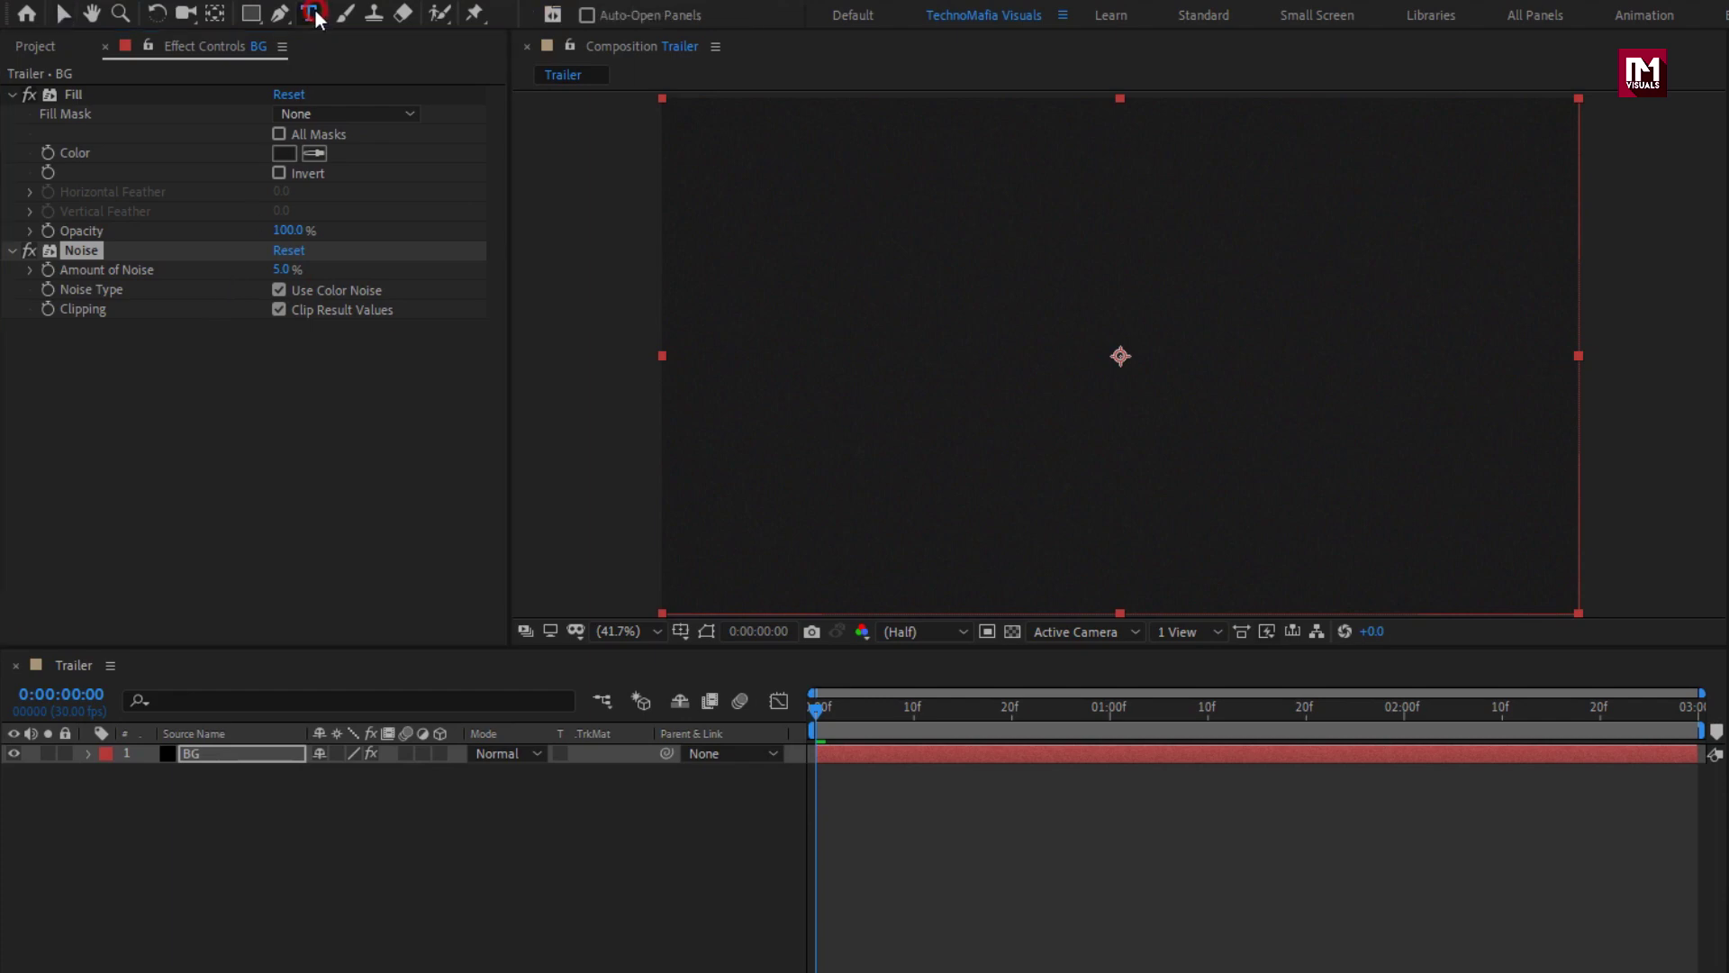
# Create a 'CINEMATIC' text layer set in the Bebas Neue font.
pyautogui.click(1027, 322)
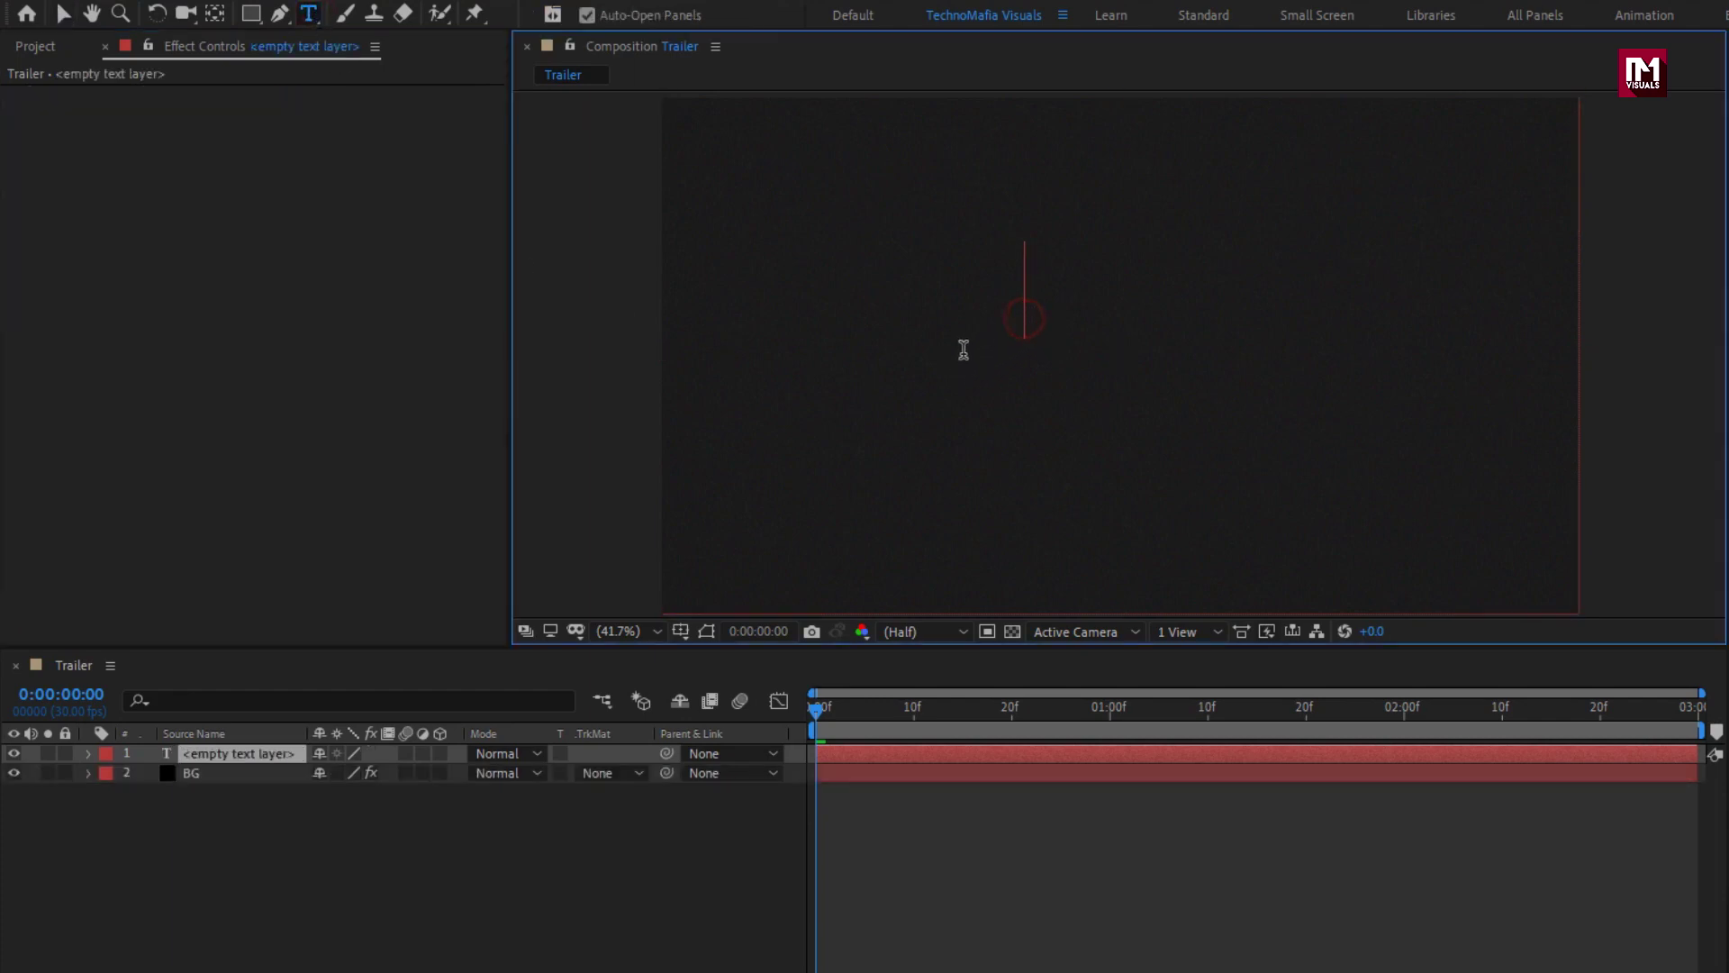
pyautogui.write('CI')
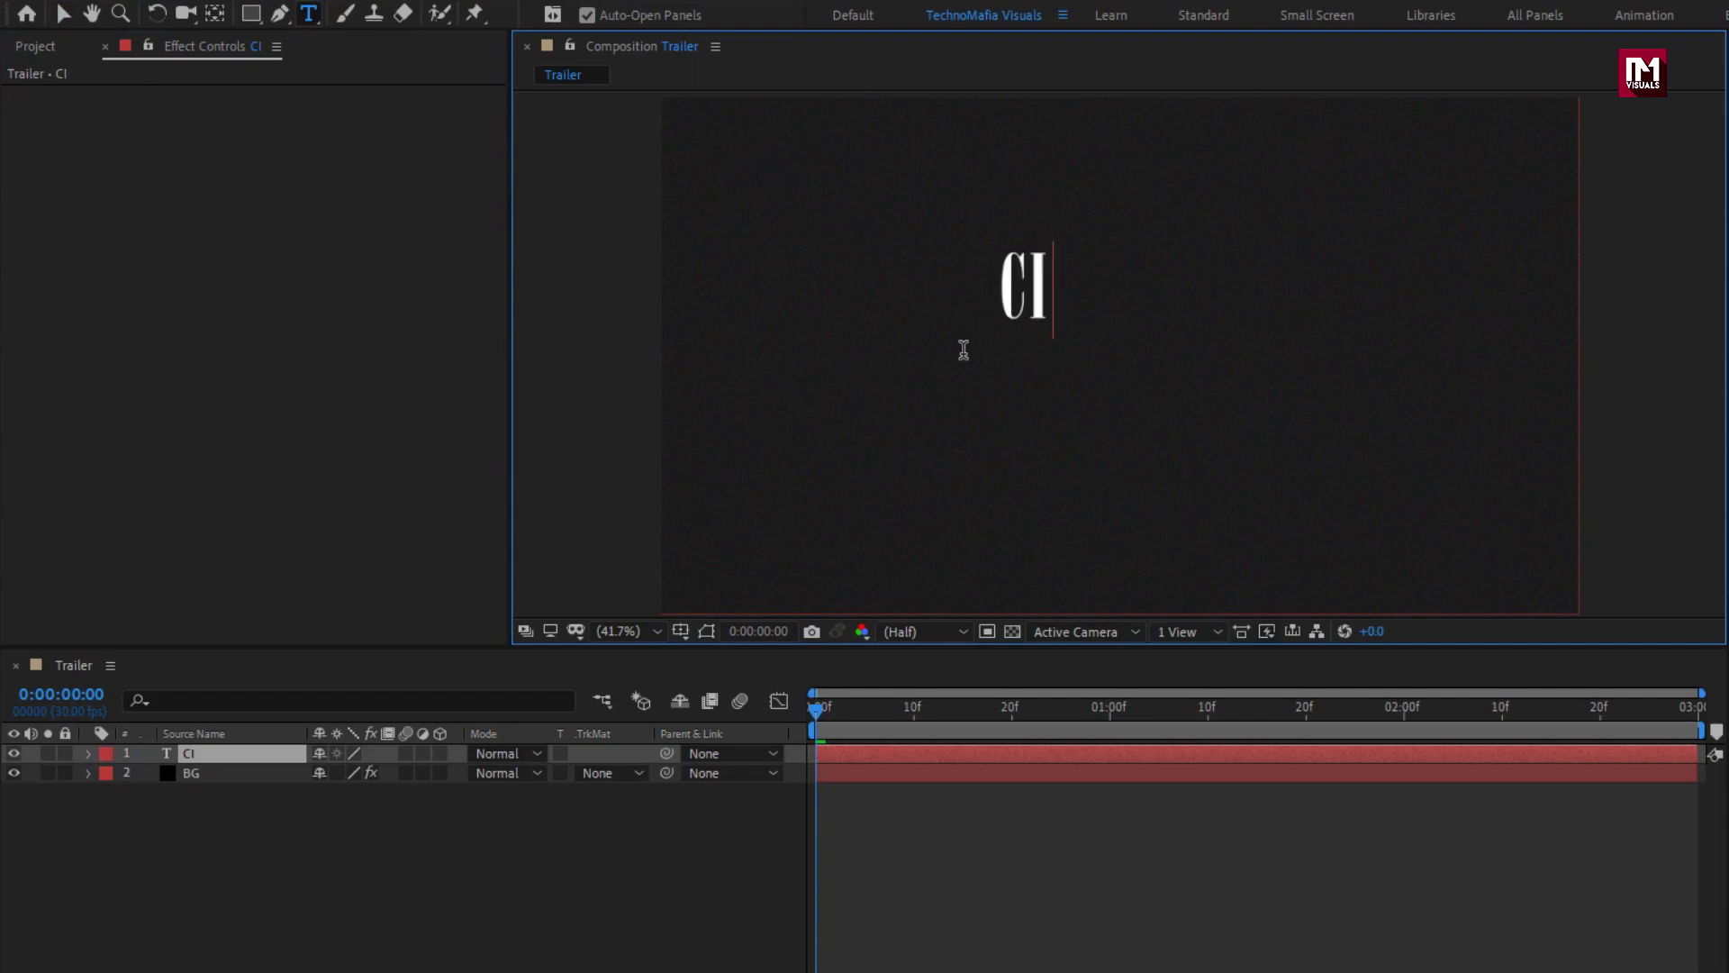
pyautogui.write('NEMATIC')
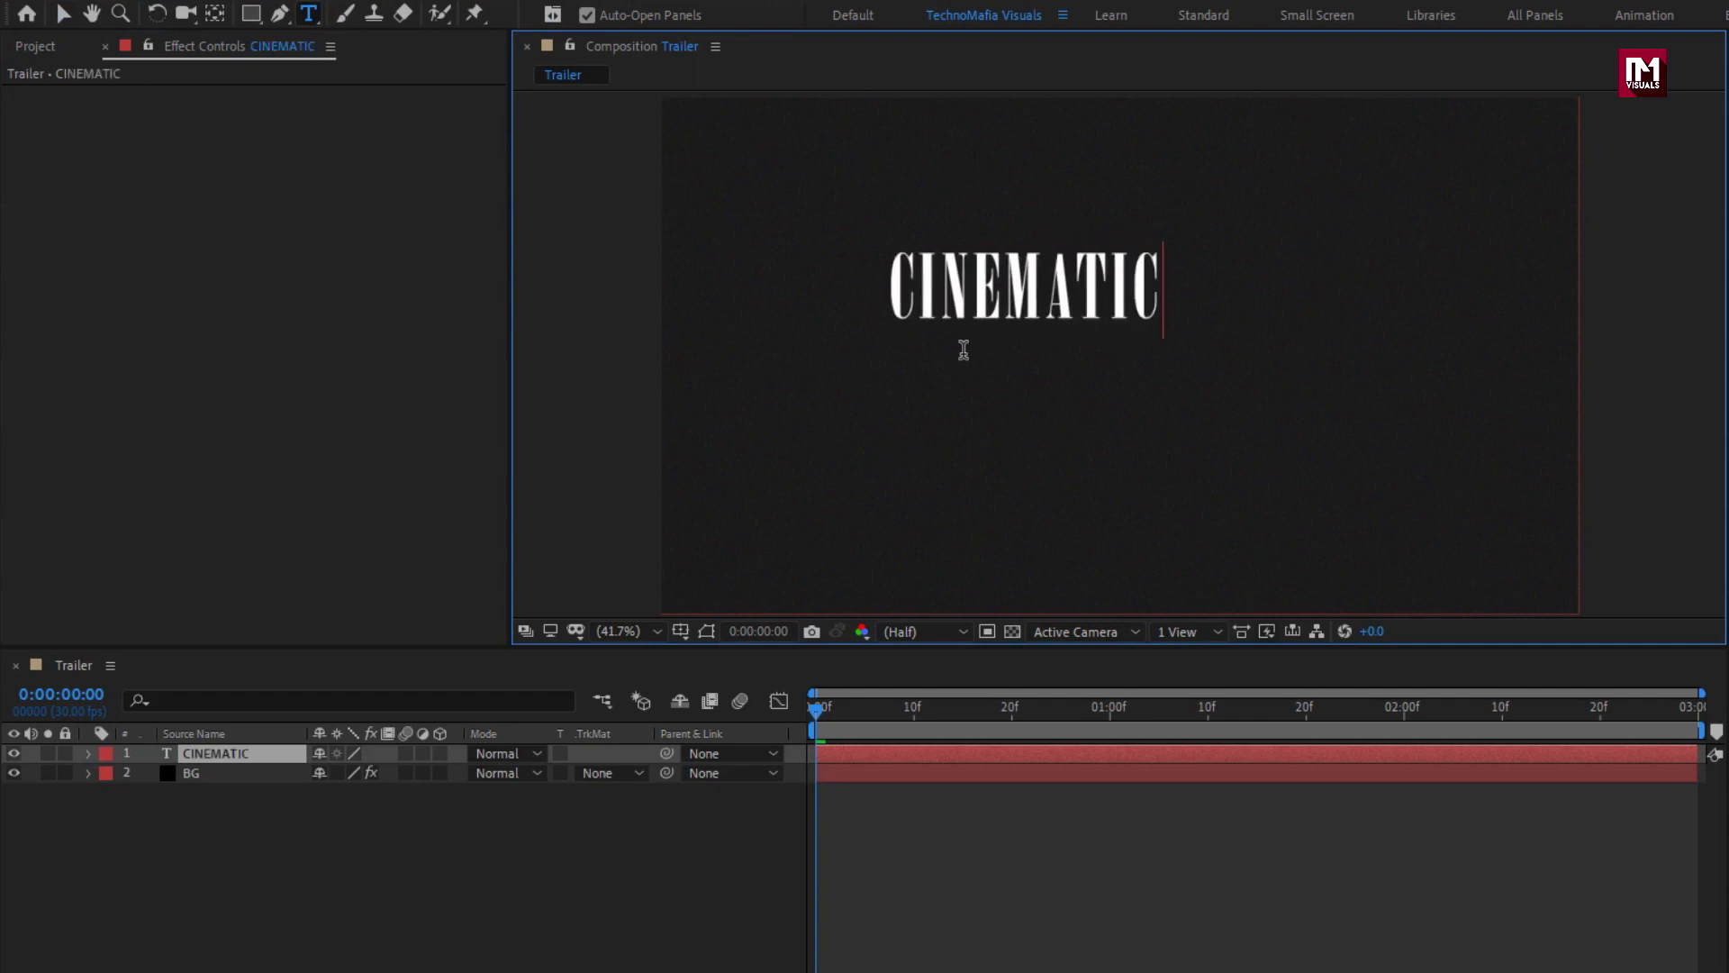
pyautogui.press('Escape')
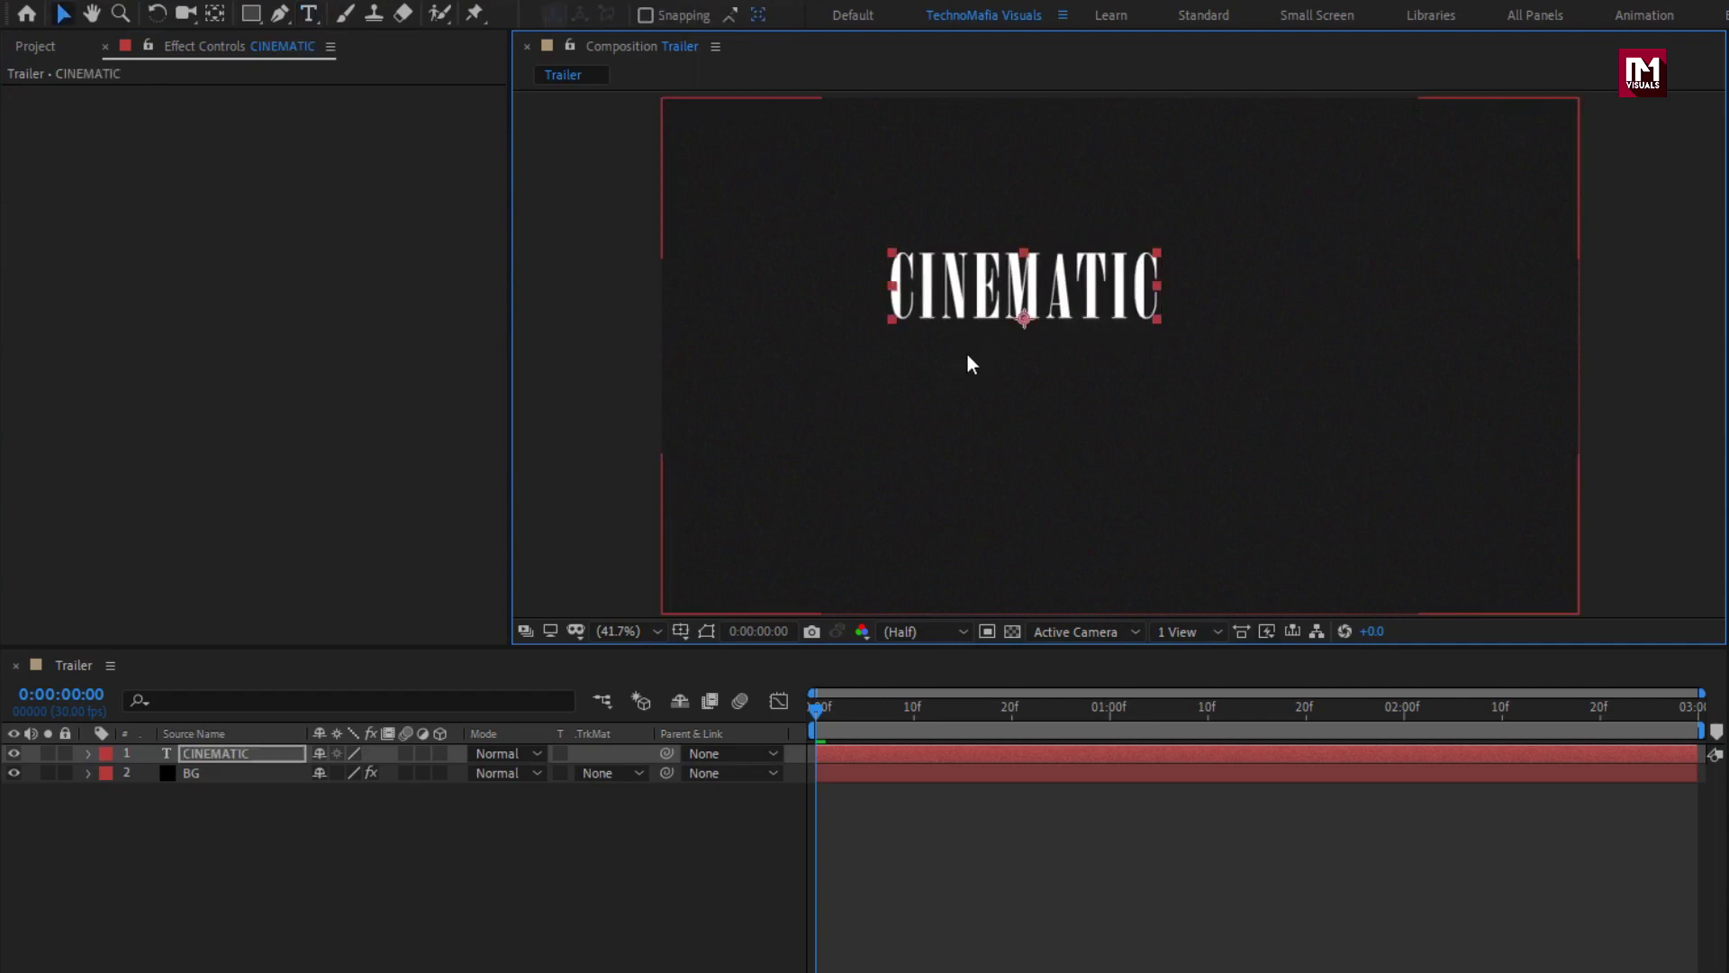
pyautogui.click(1474, 703)
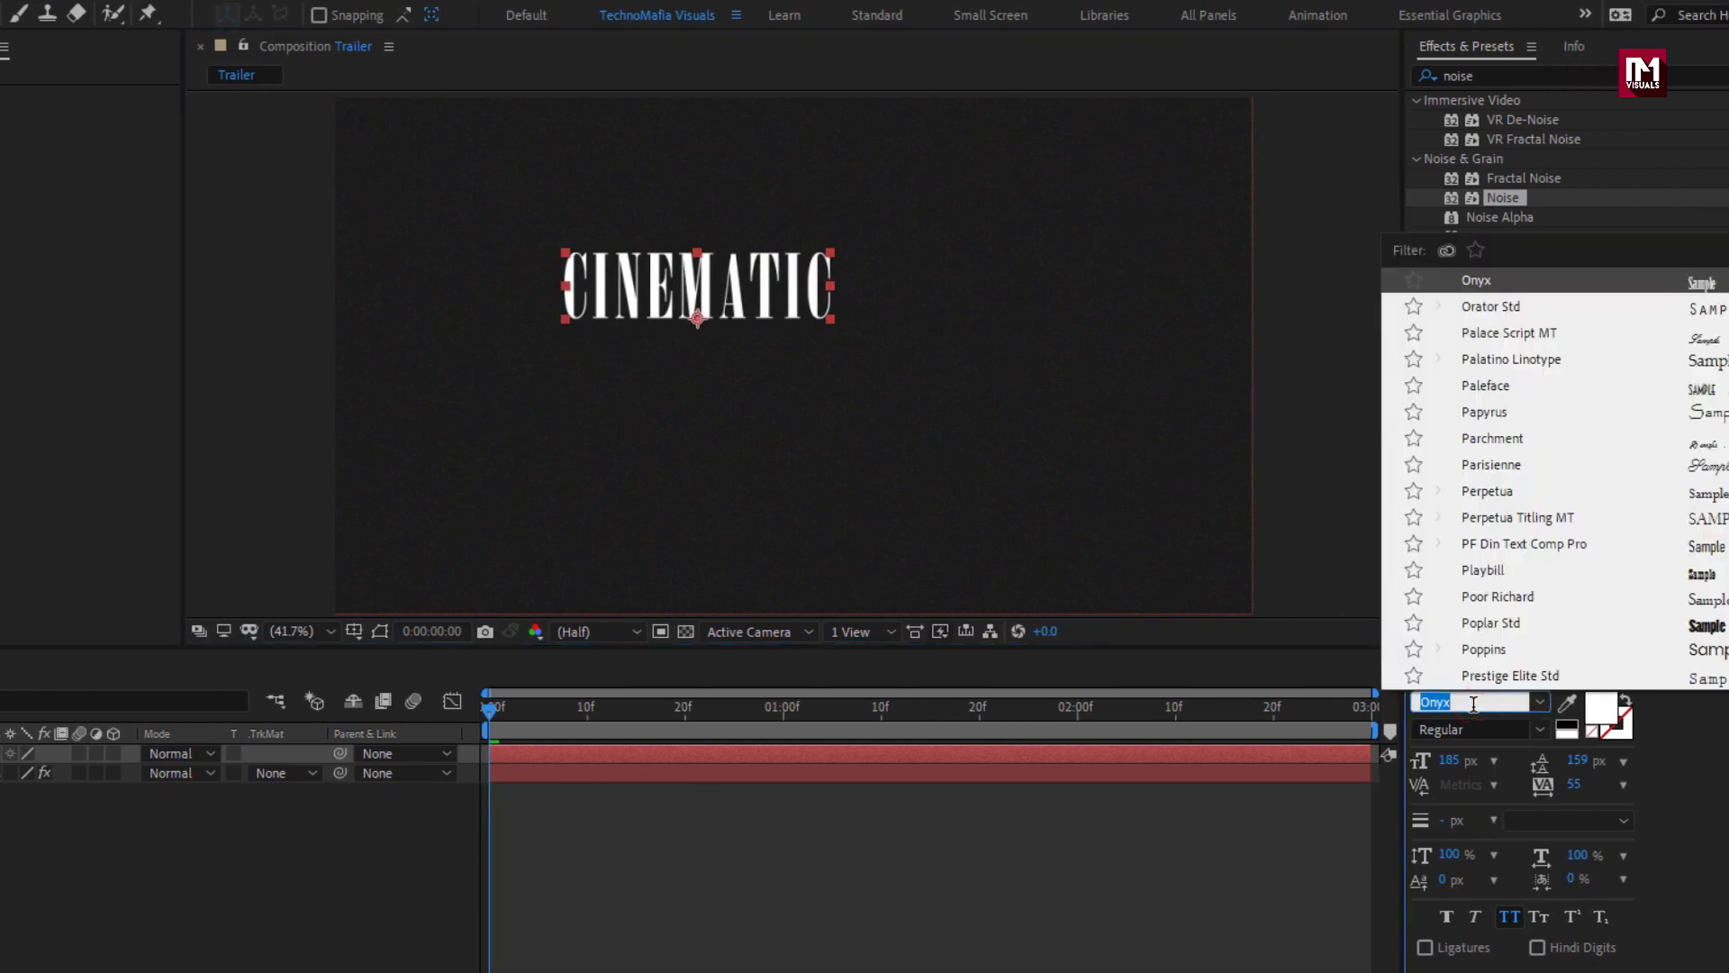
pyautogui.write('beb')
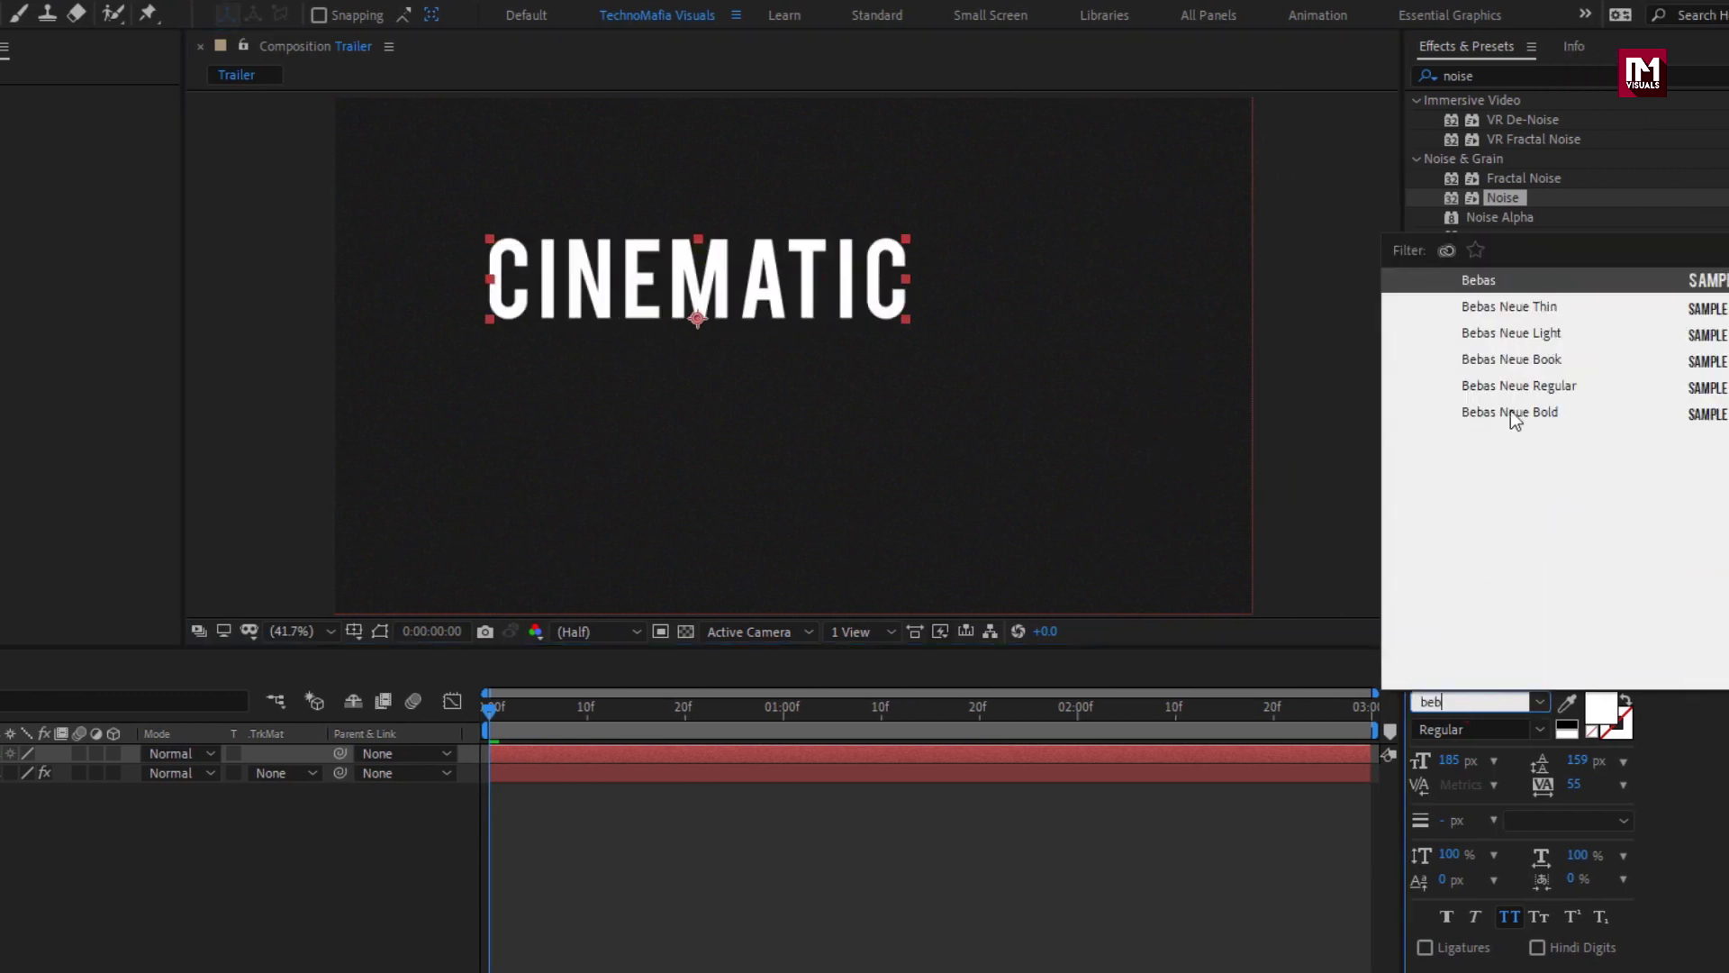
pyautogui.click(1522, 388)
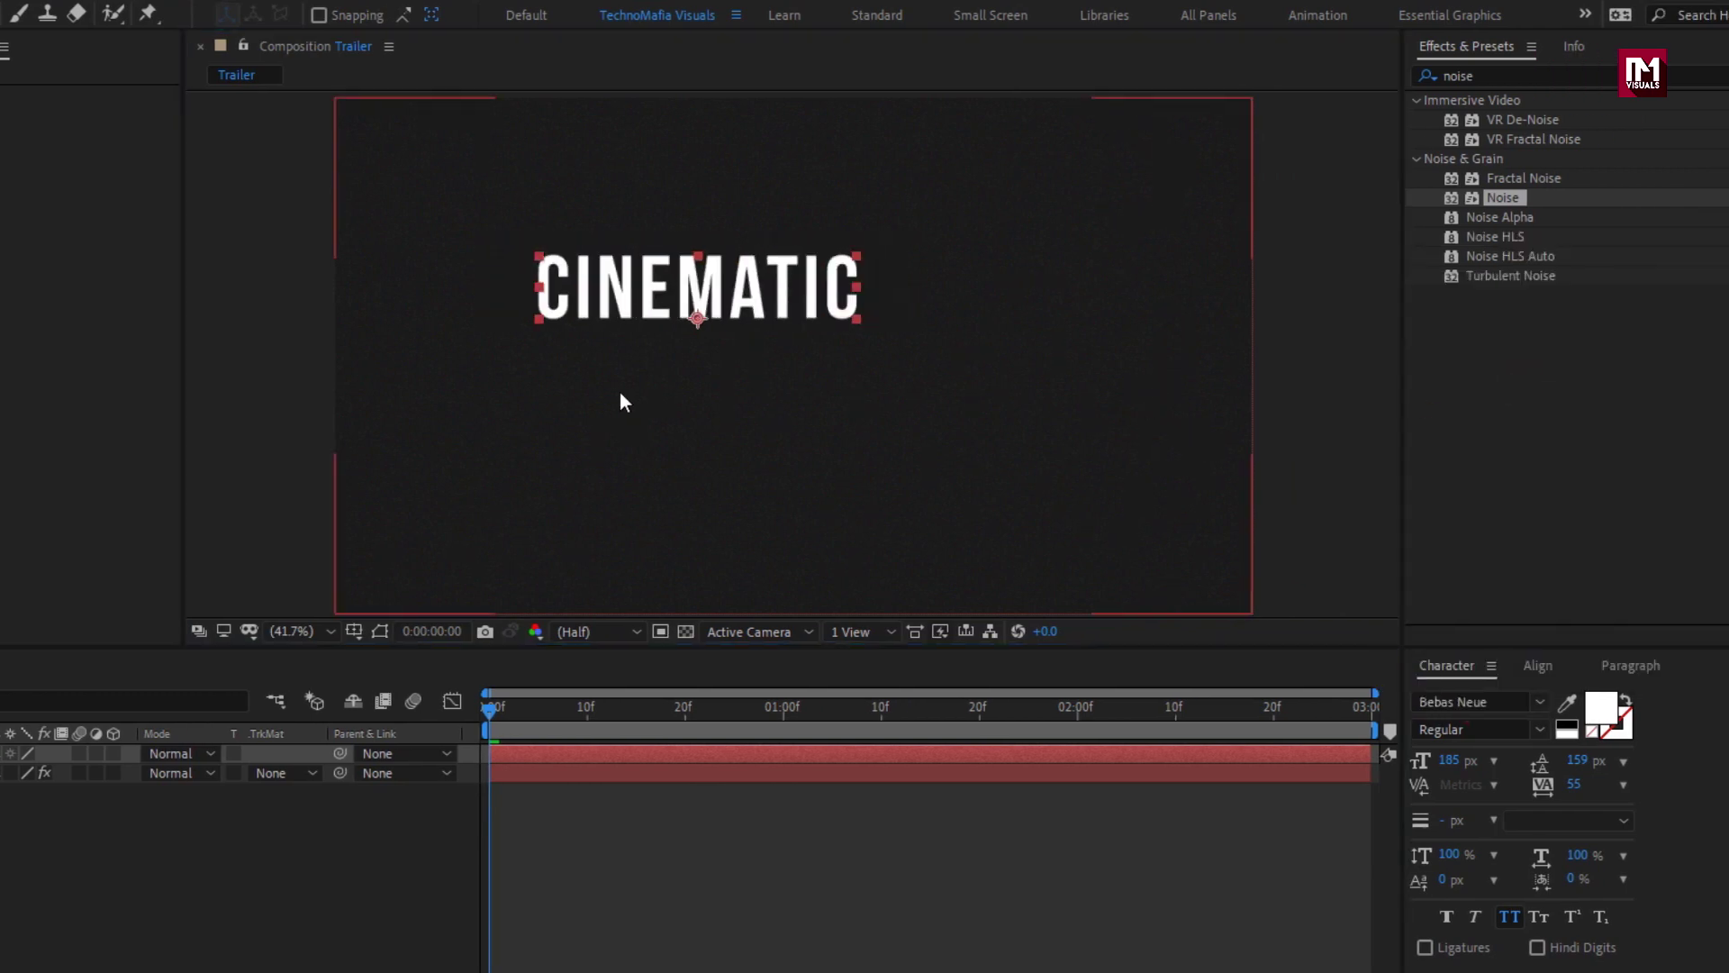
# Right-align CINEMATIC and centre it horizontally in the composition.
pyautogui.moveTo(631, 294); pyautogui.dragTo(723, 345)
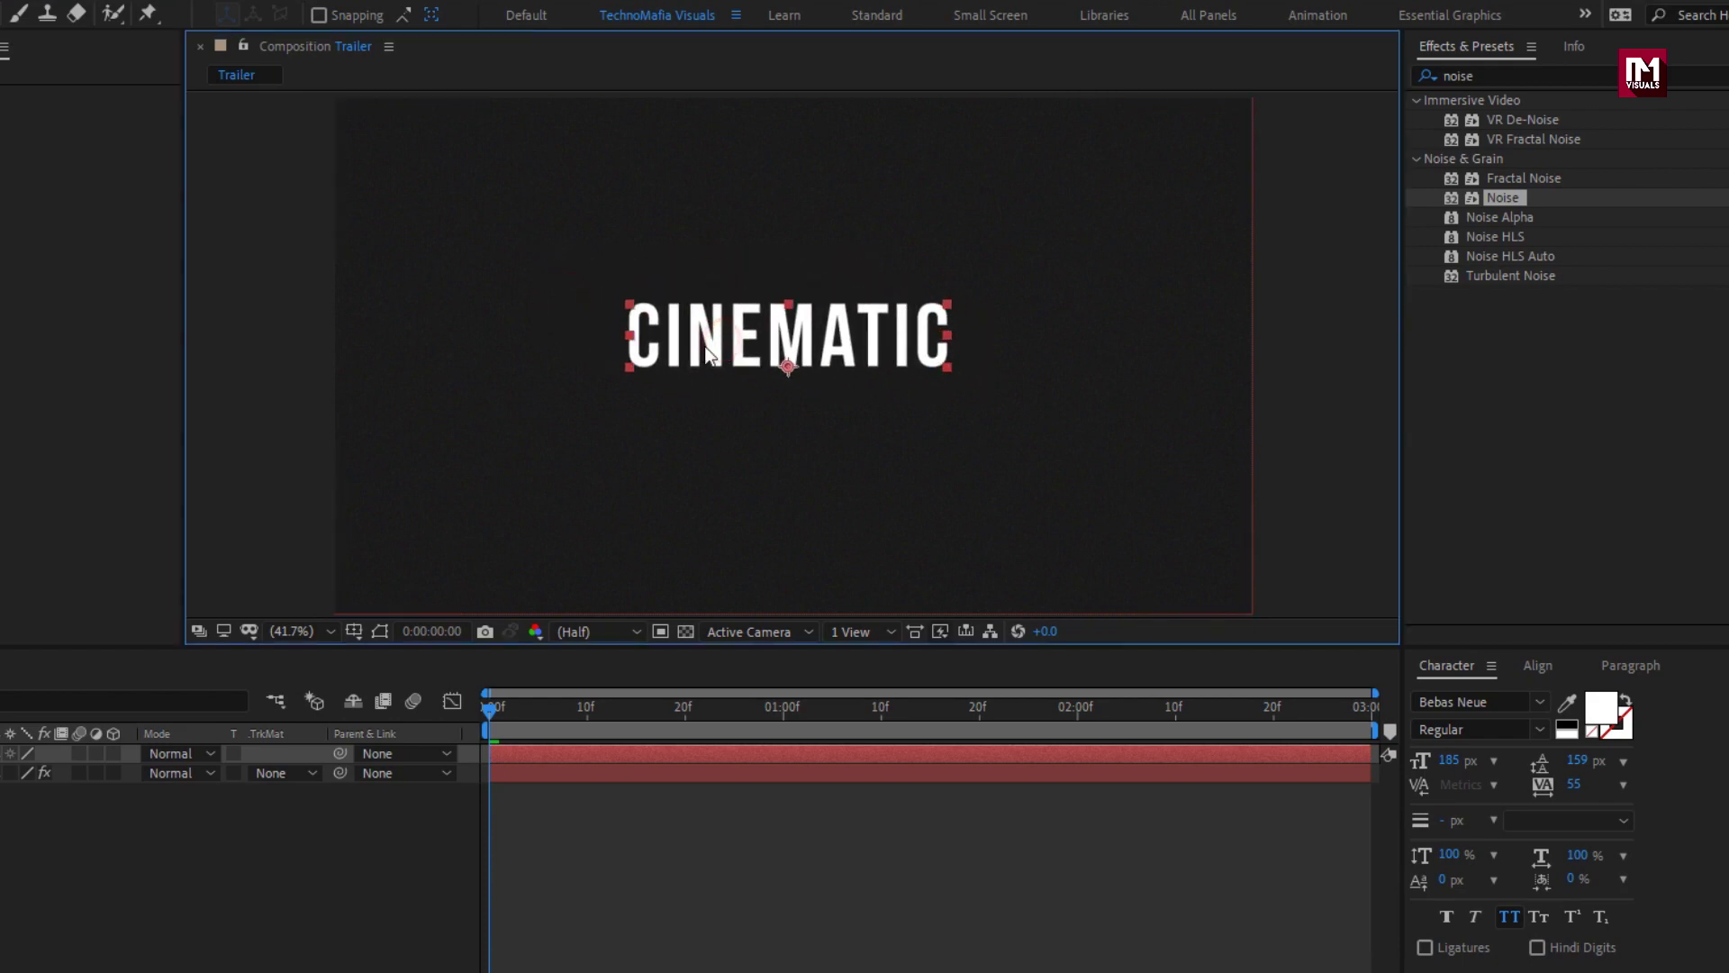
pyautogui.click(1531, 668)
pyautogui.click(1467, 722)
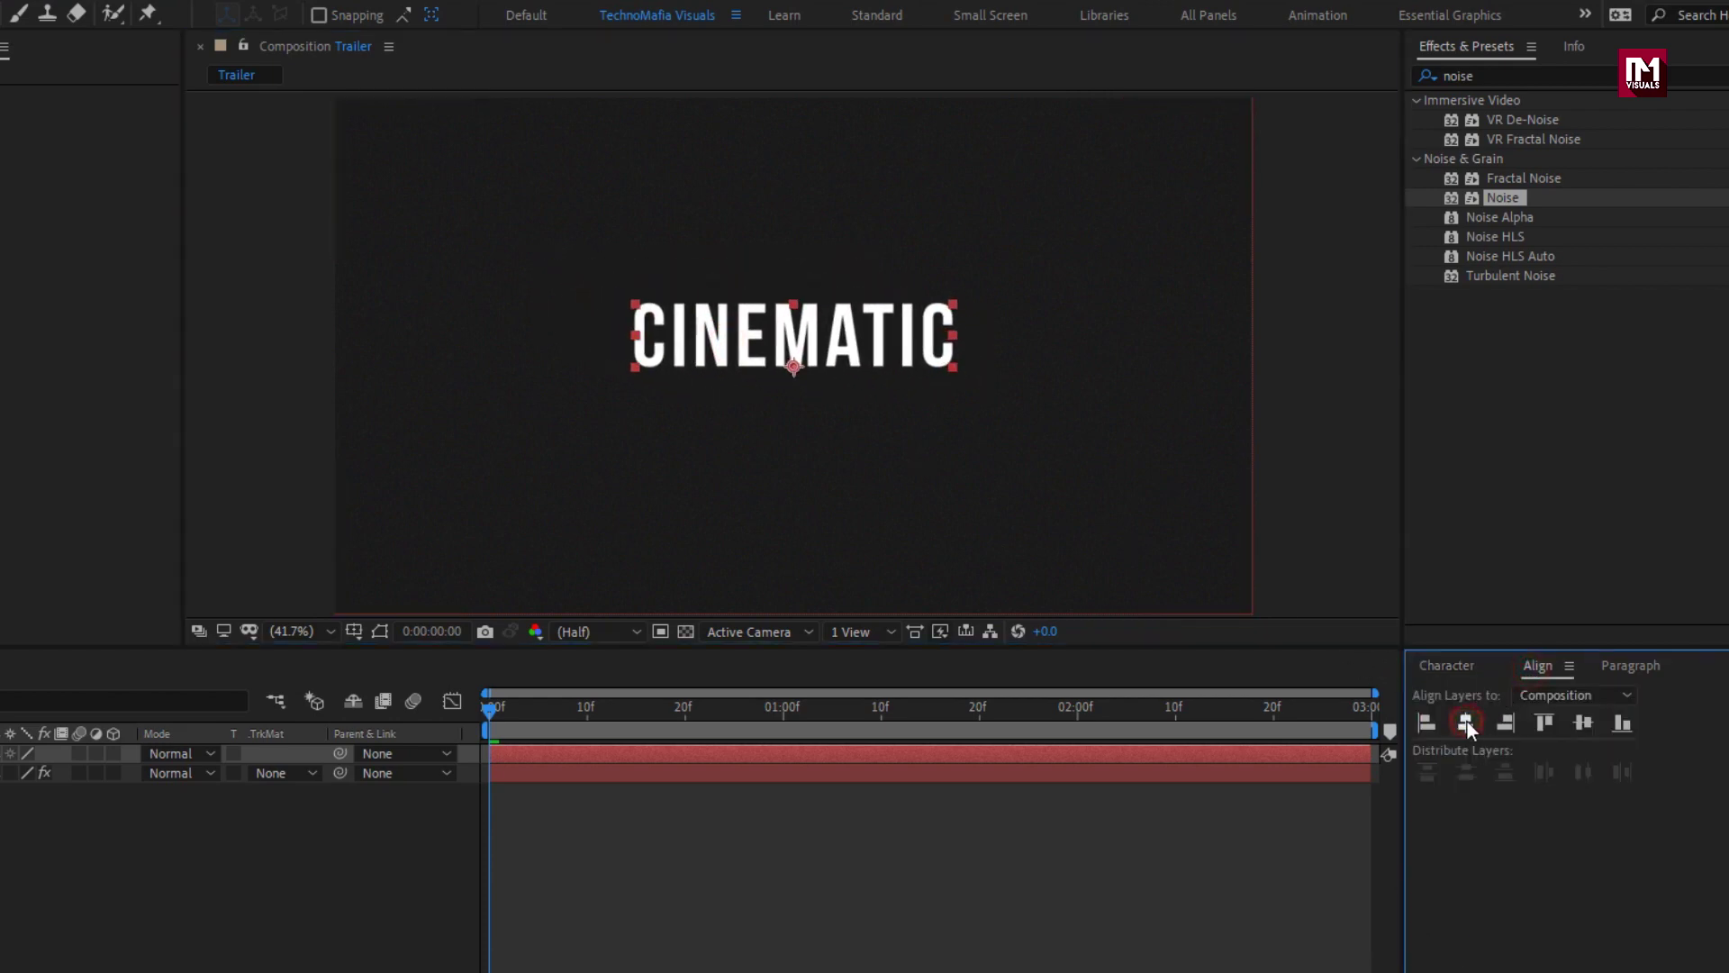
pyautogui.click(1619, 666)
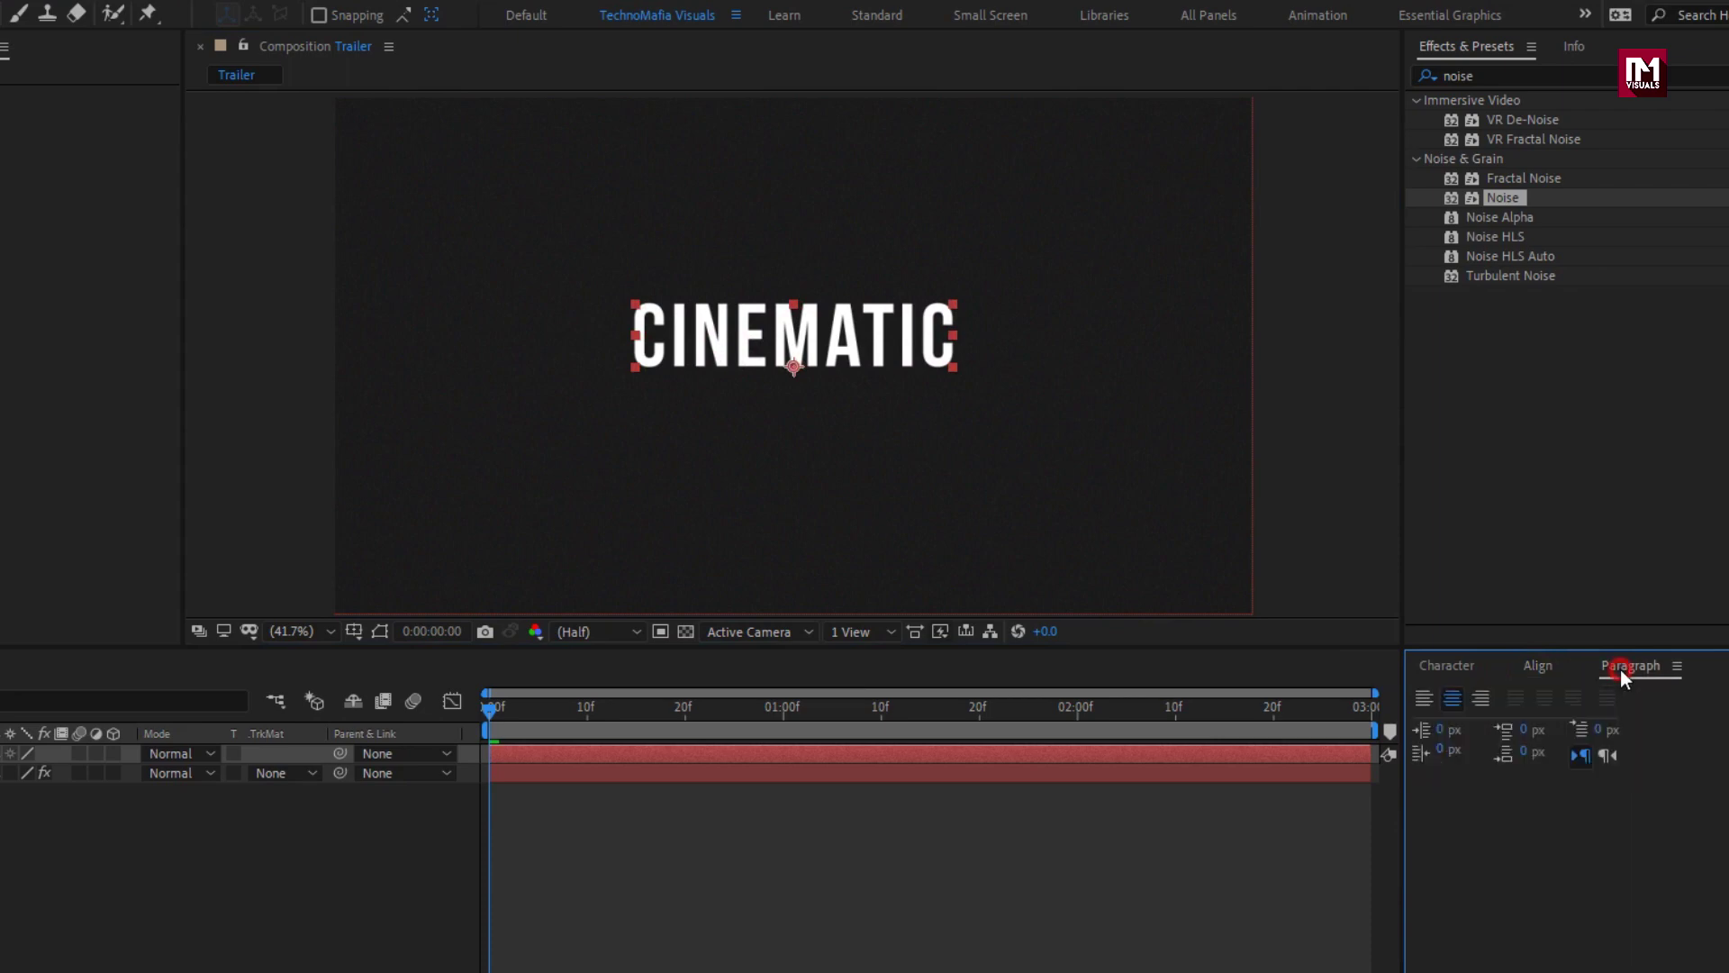
pyautogui.click(1483, 702)
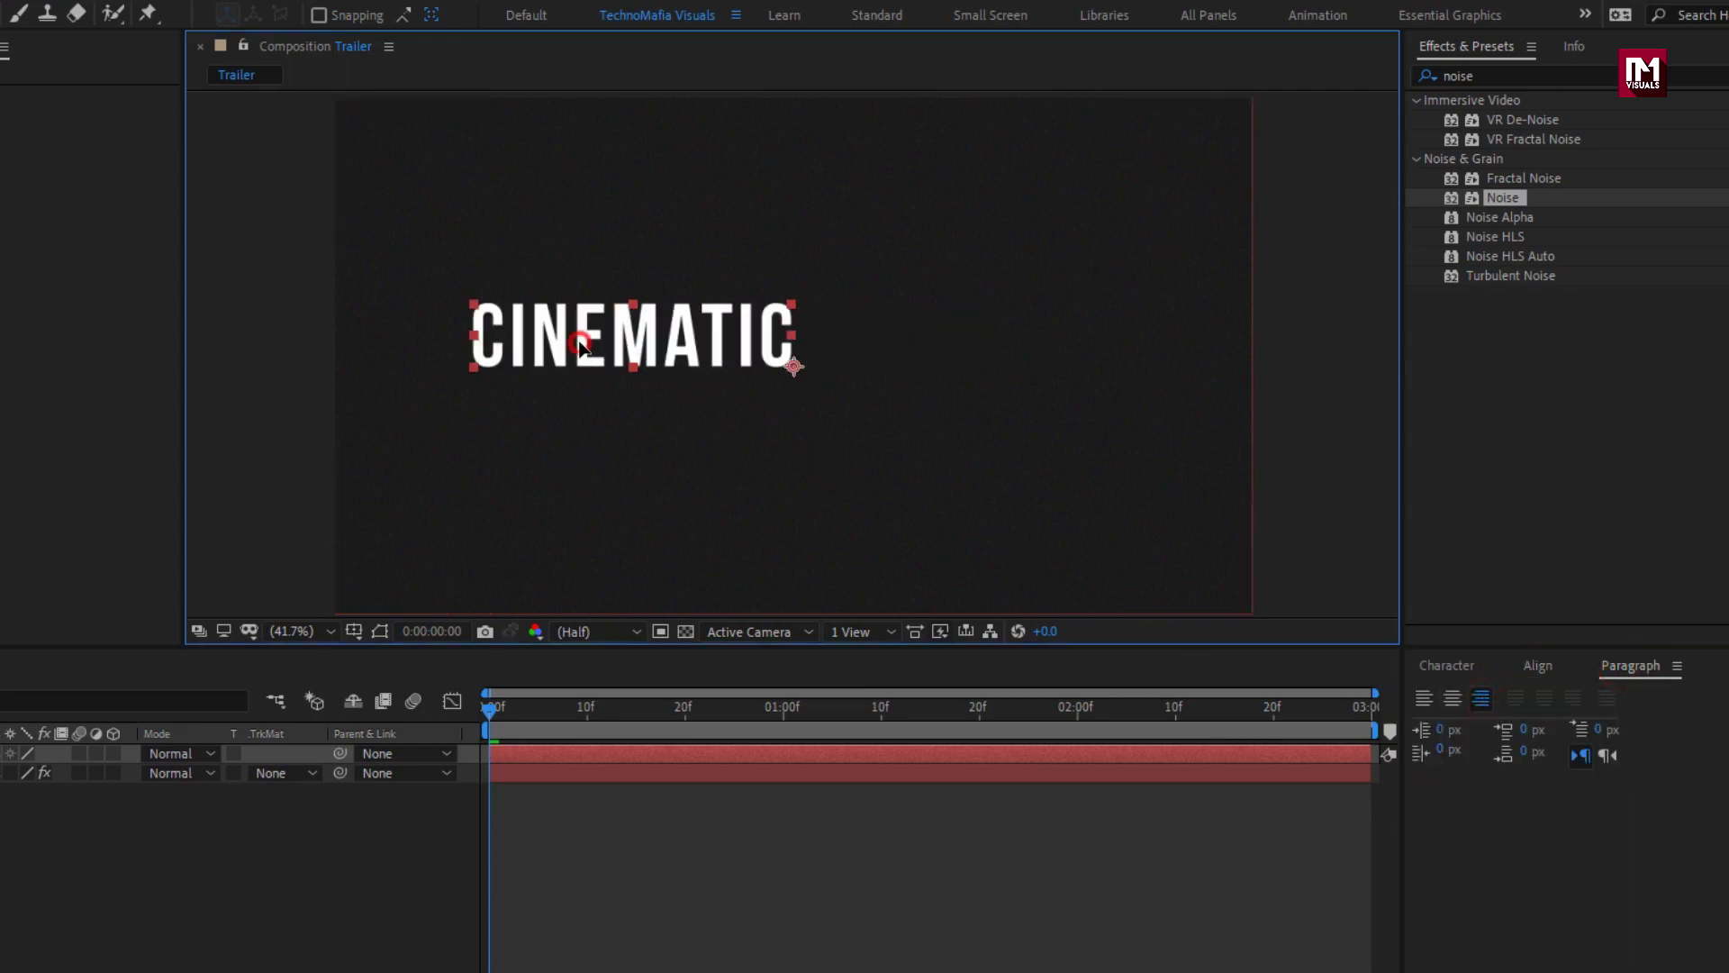
pyautogui.moveTo(579, 340); pyautogui.dragTo(734, 354)
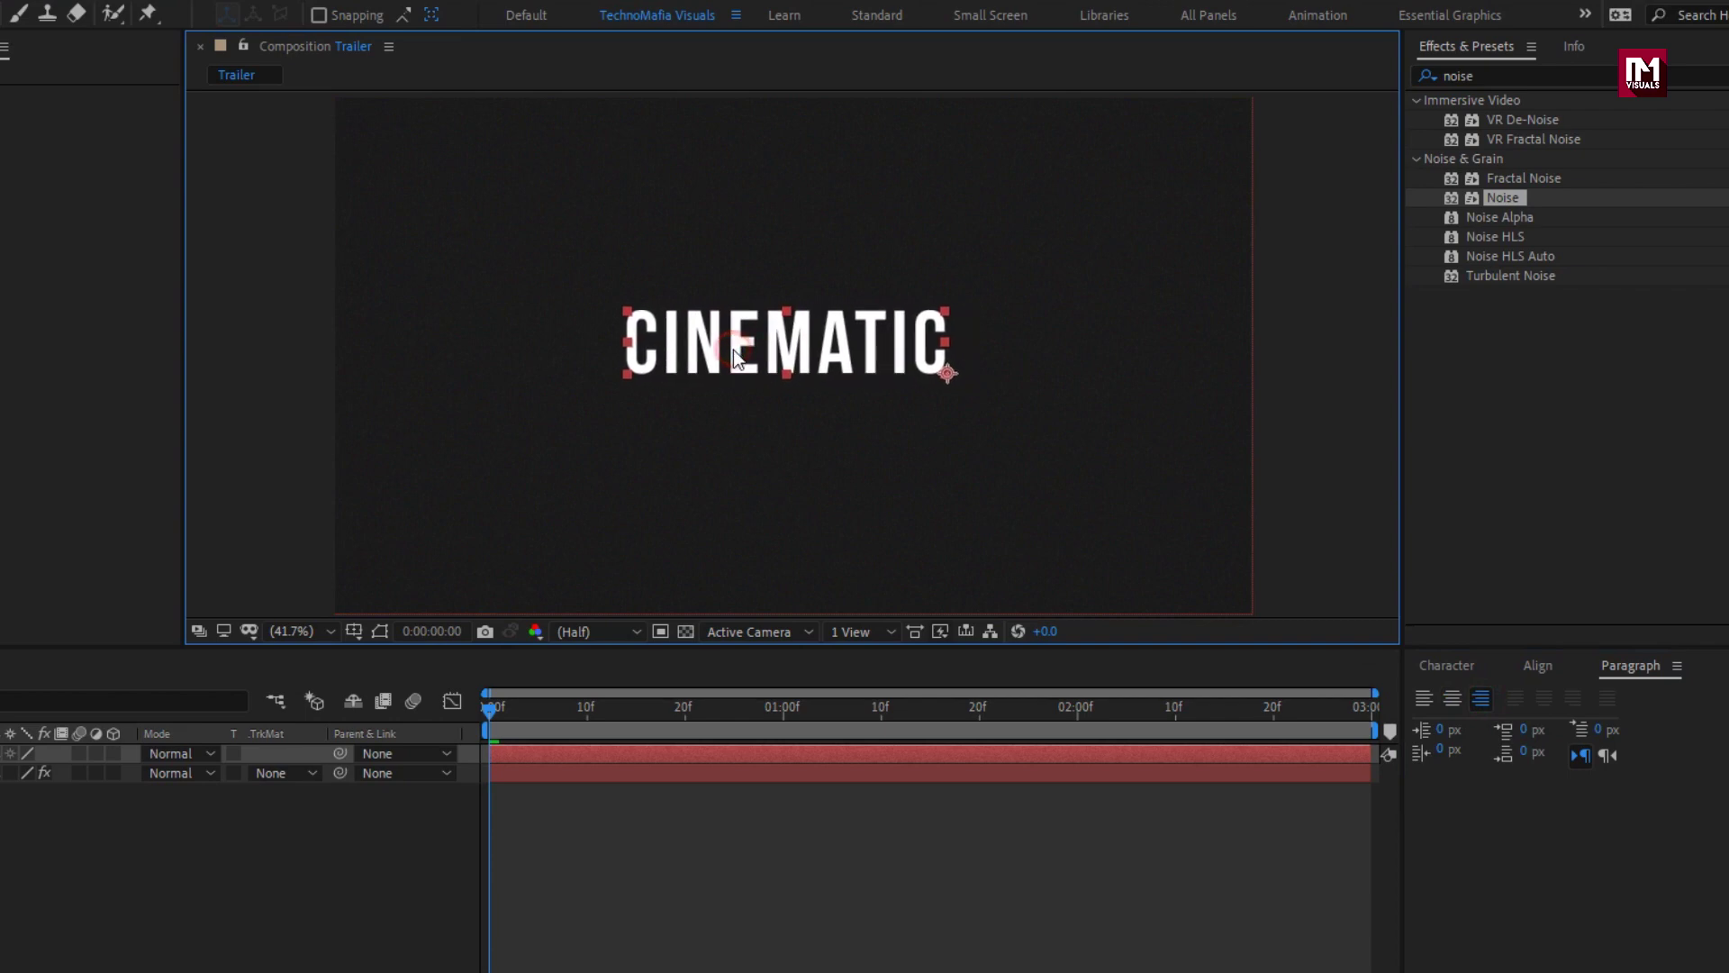
pyautogui.click(1540, 667)
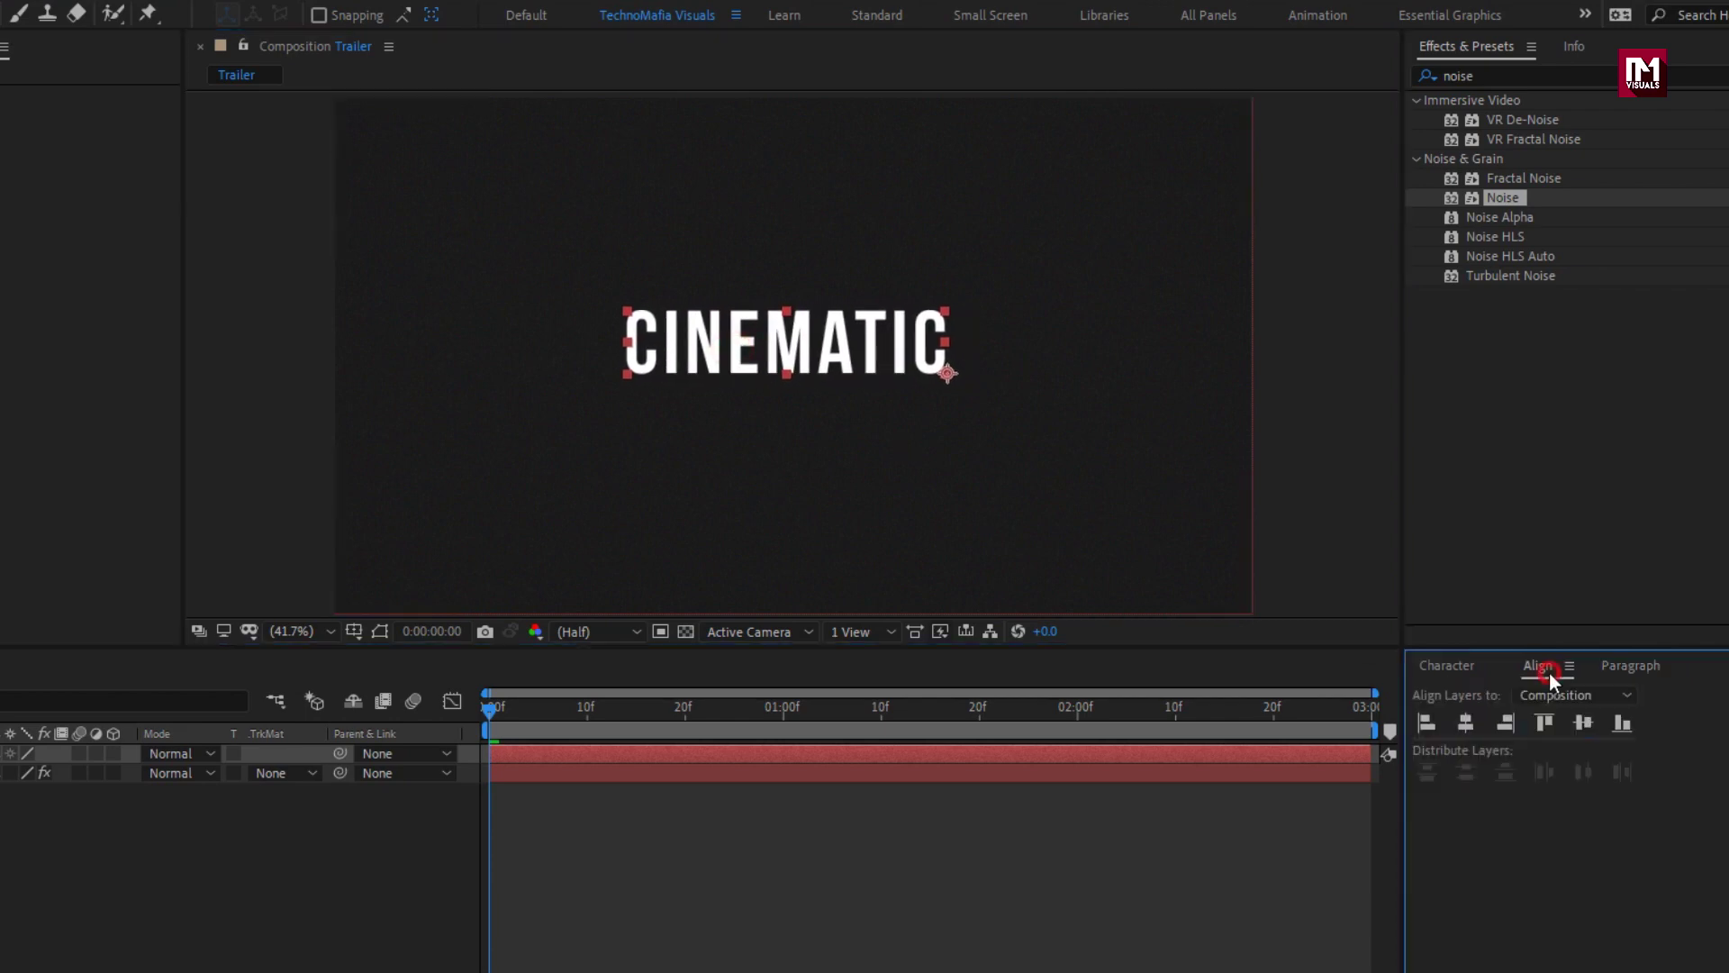
pyautogui.click(1463, 720)
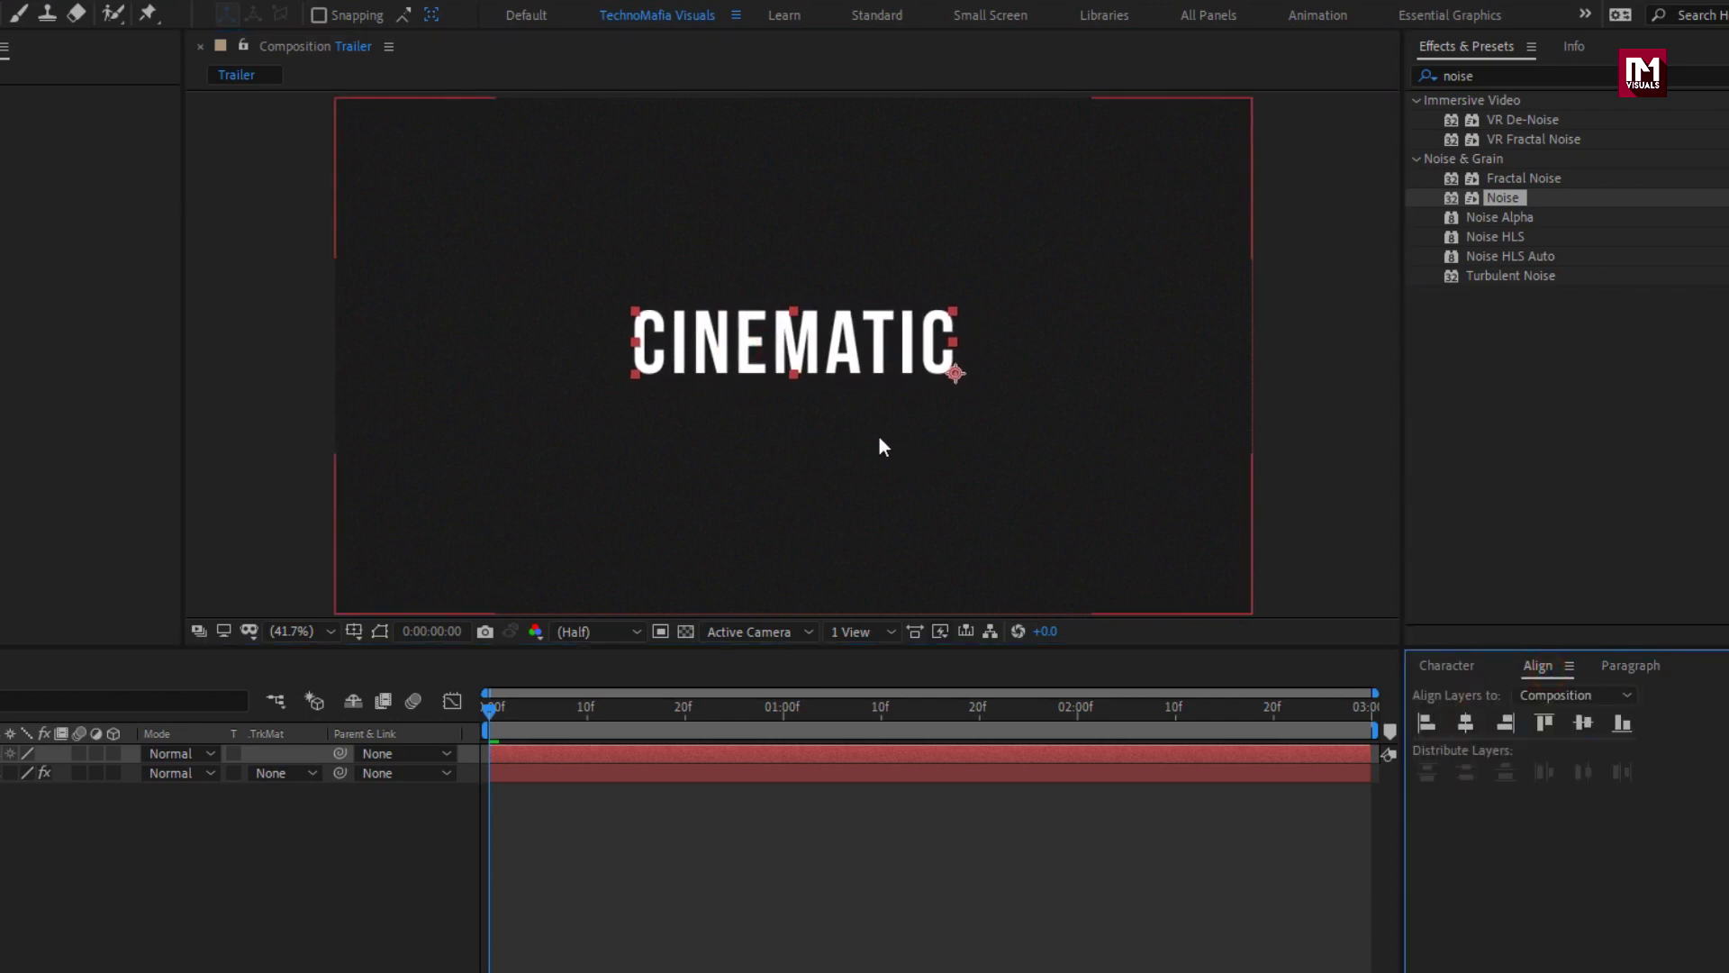
pyautogui.click(235, 755)
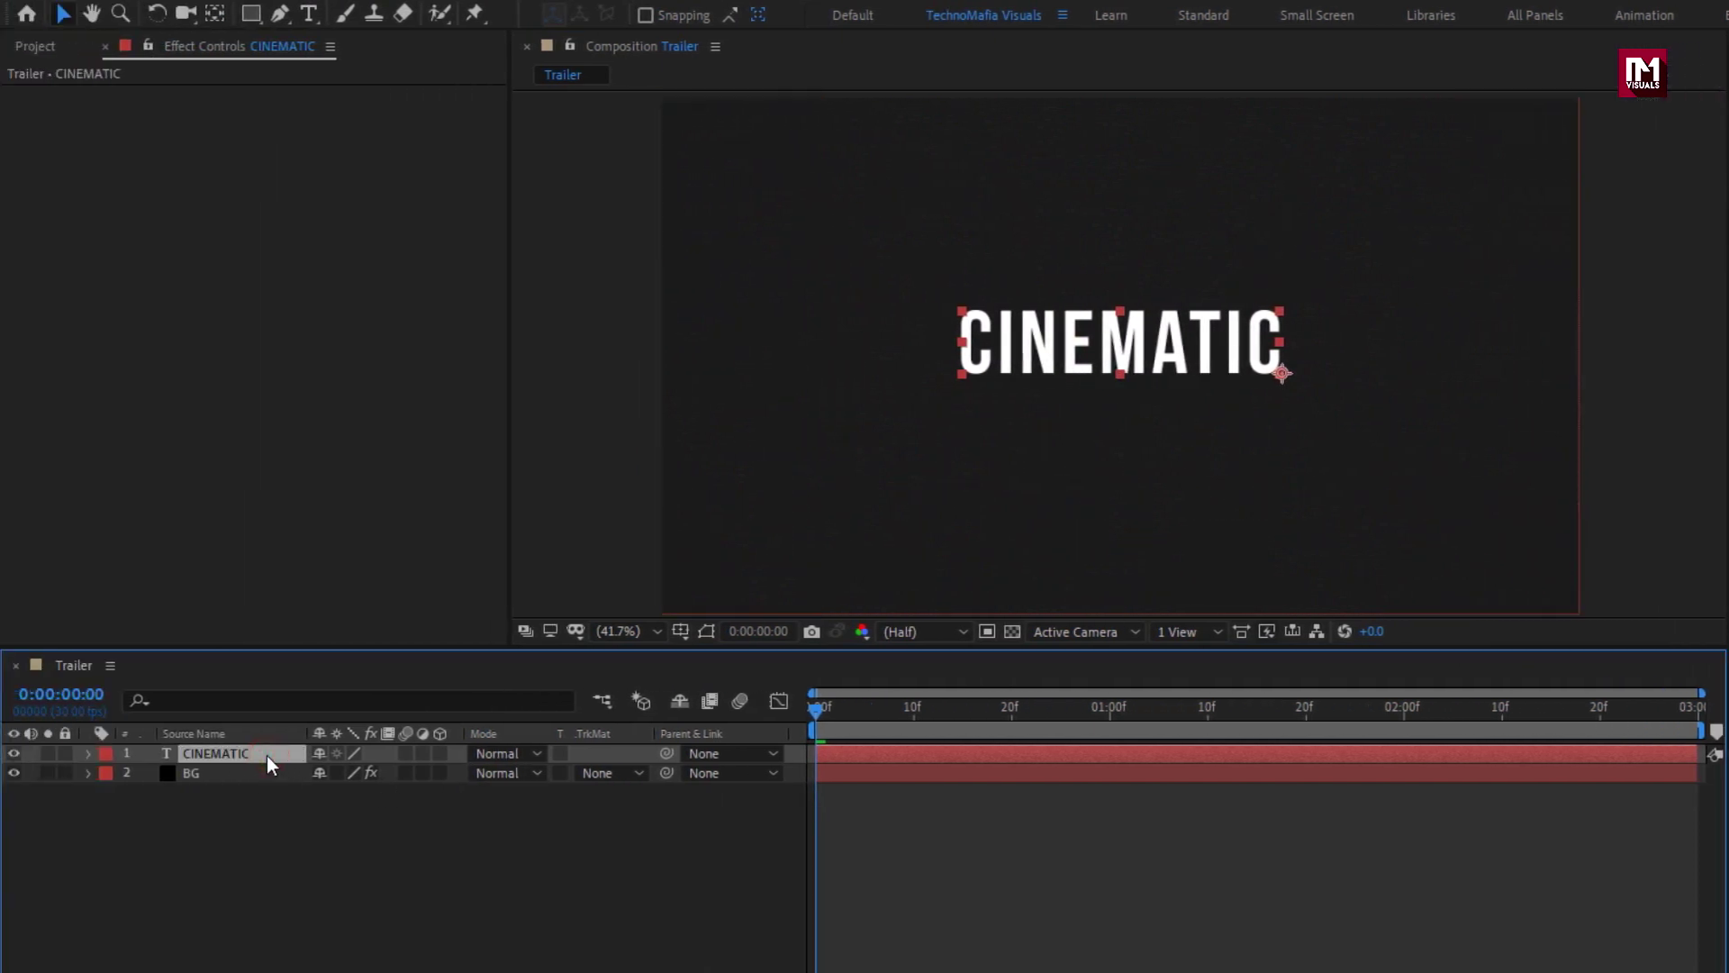
# Add a left-aligned 'TRAILER' text layer and drag it just below CINEMATIC.
pyautogui.click(309, 16)
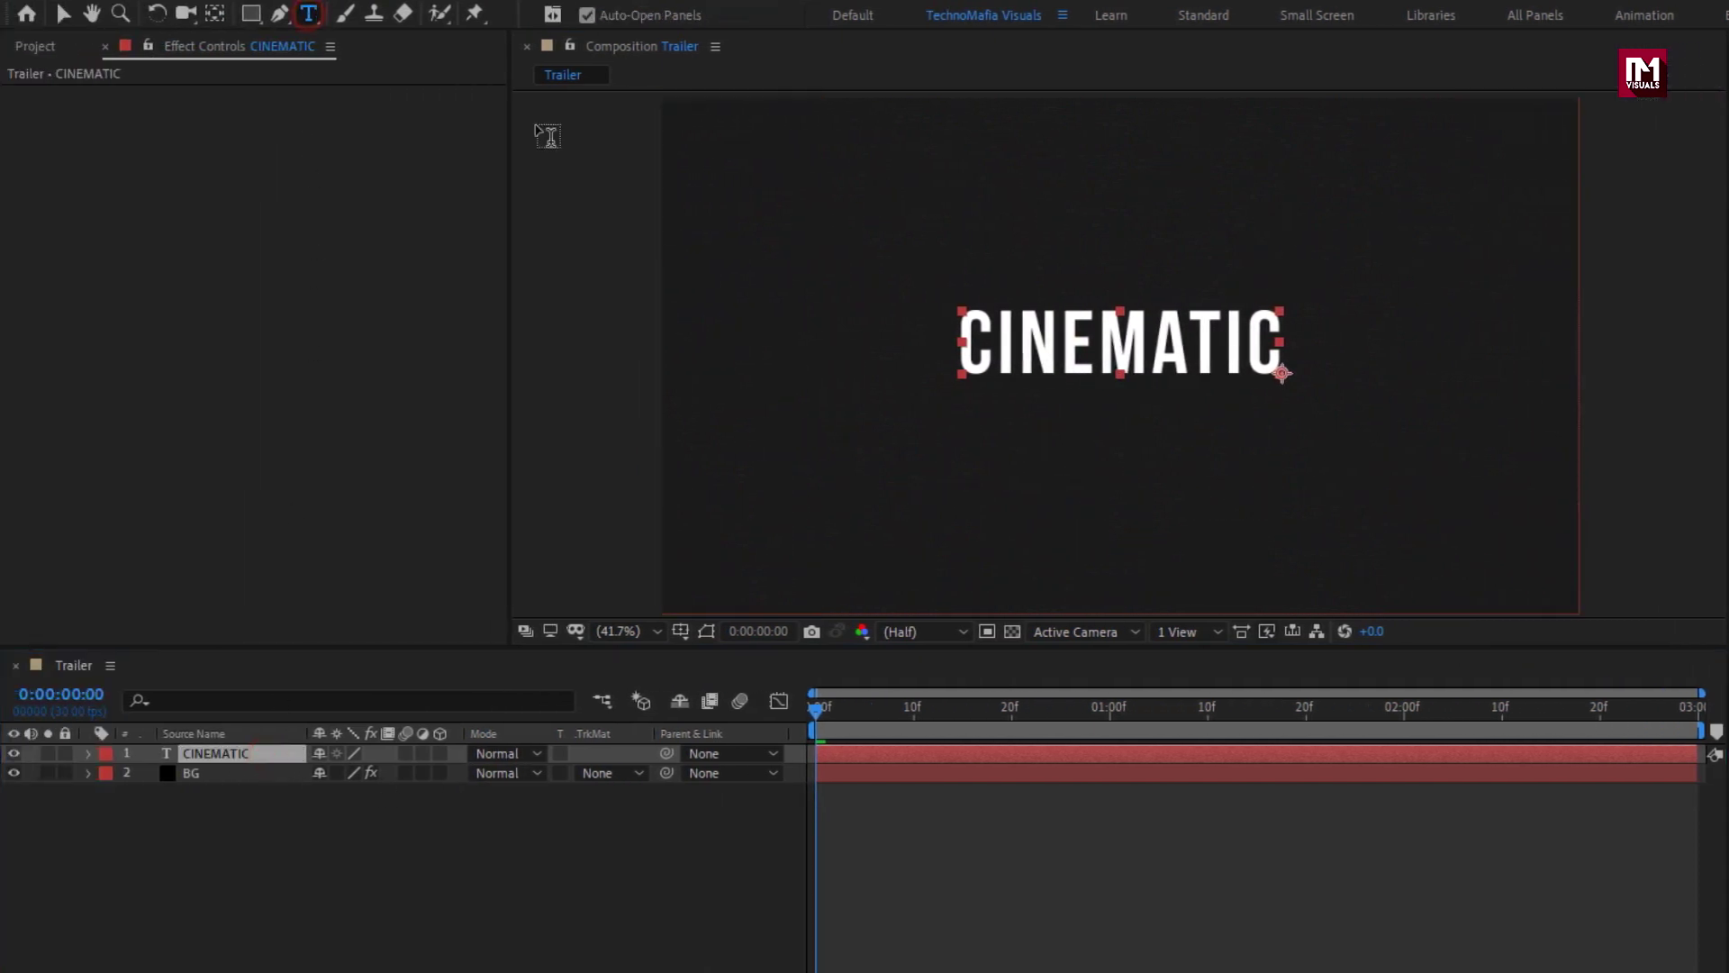
pyautogui.click(991, 427)
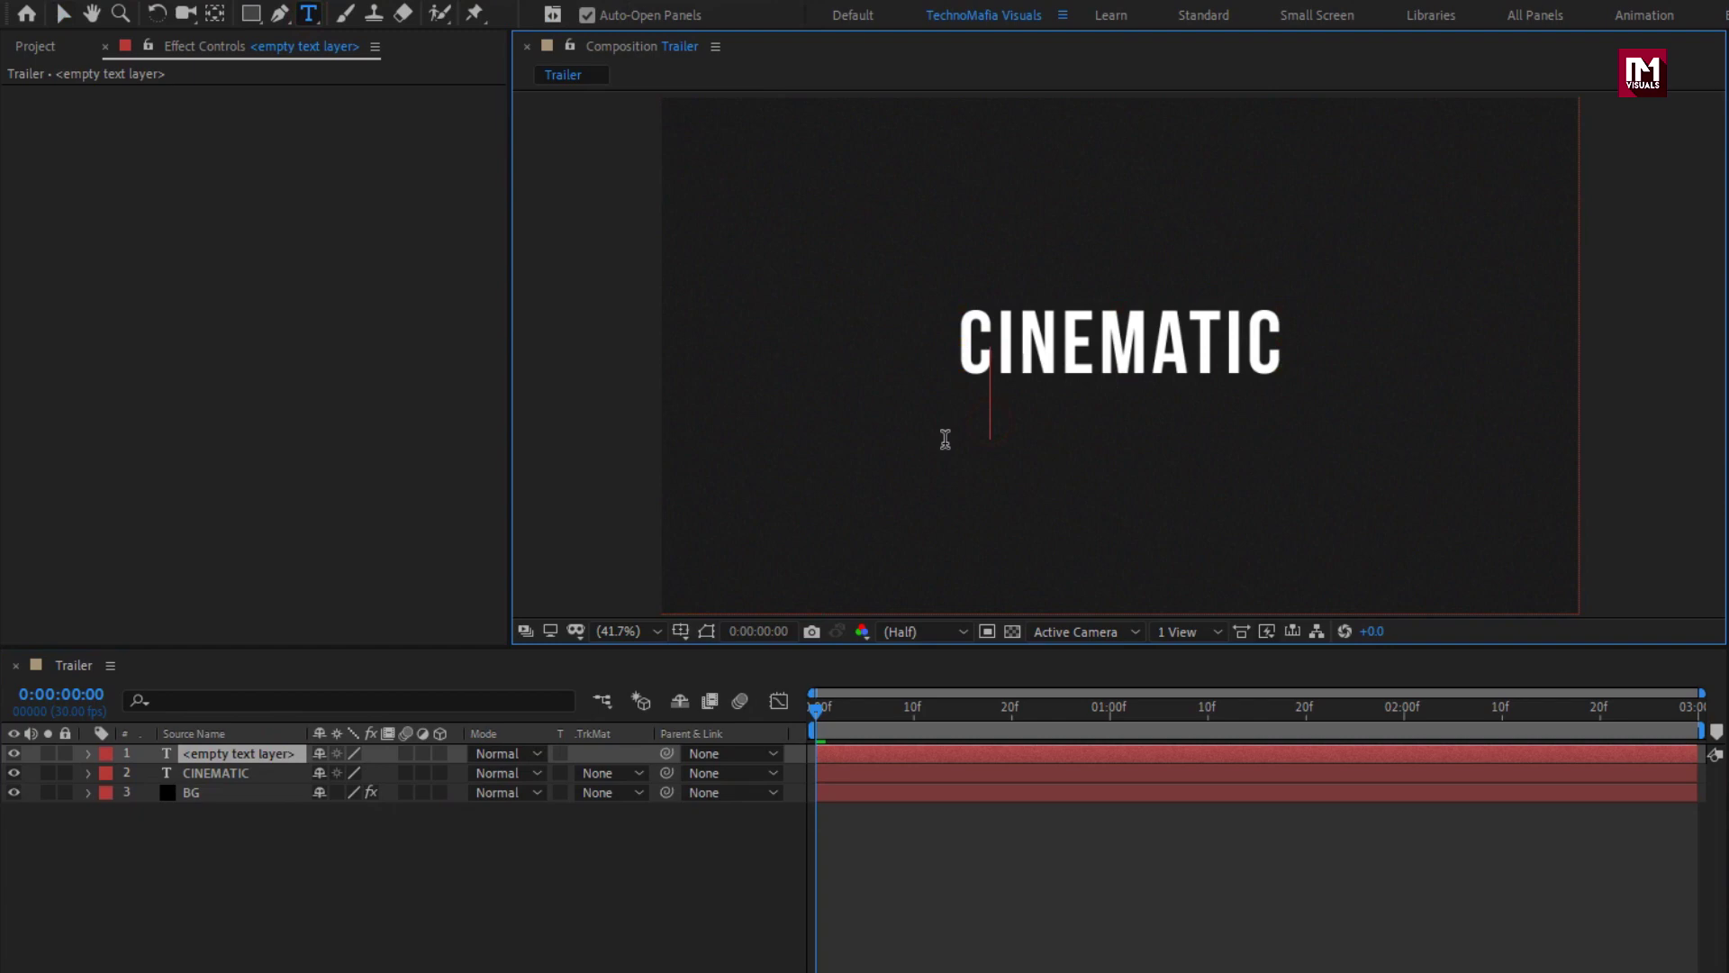
pyautogui.write('TRAILER')
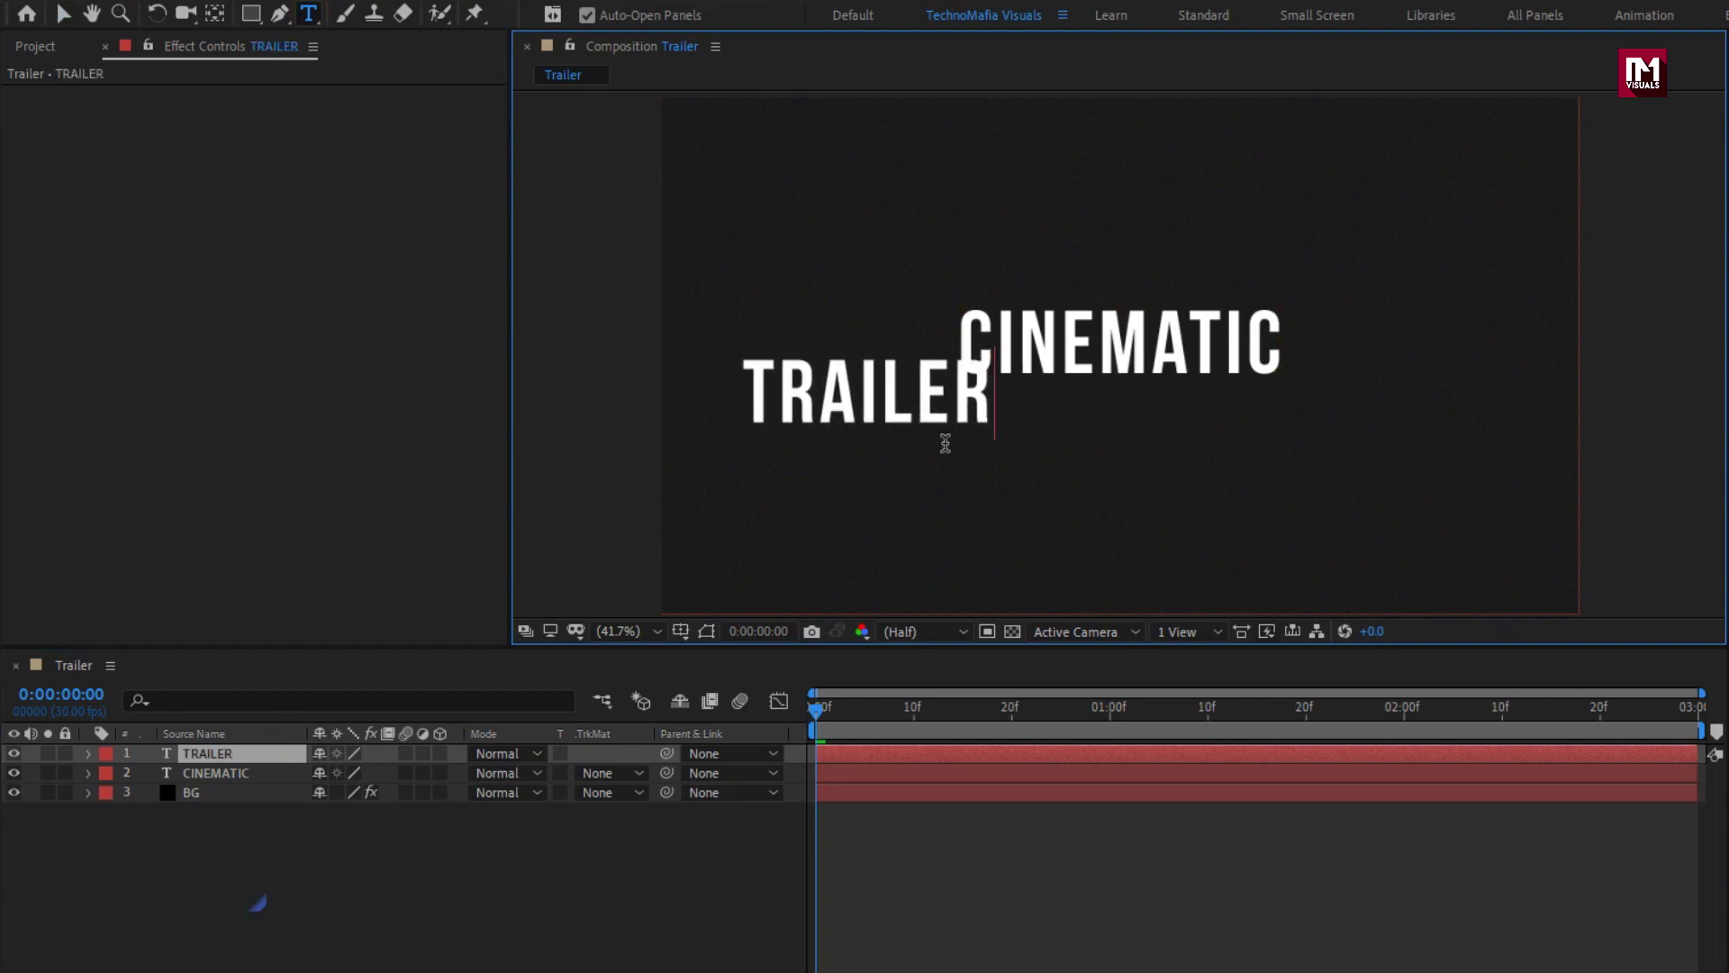
pyautogui.hotkey('ctrl', 'Return')
pyautogui.press('v')
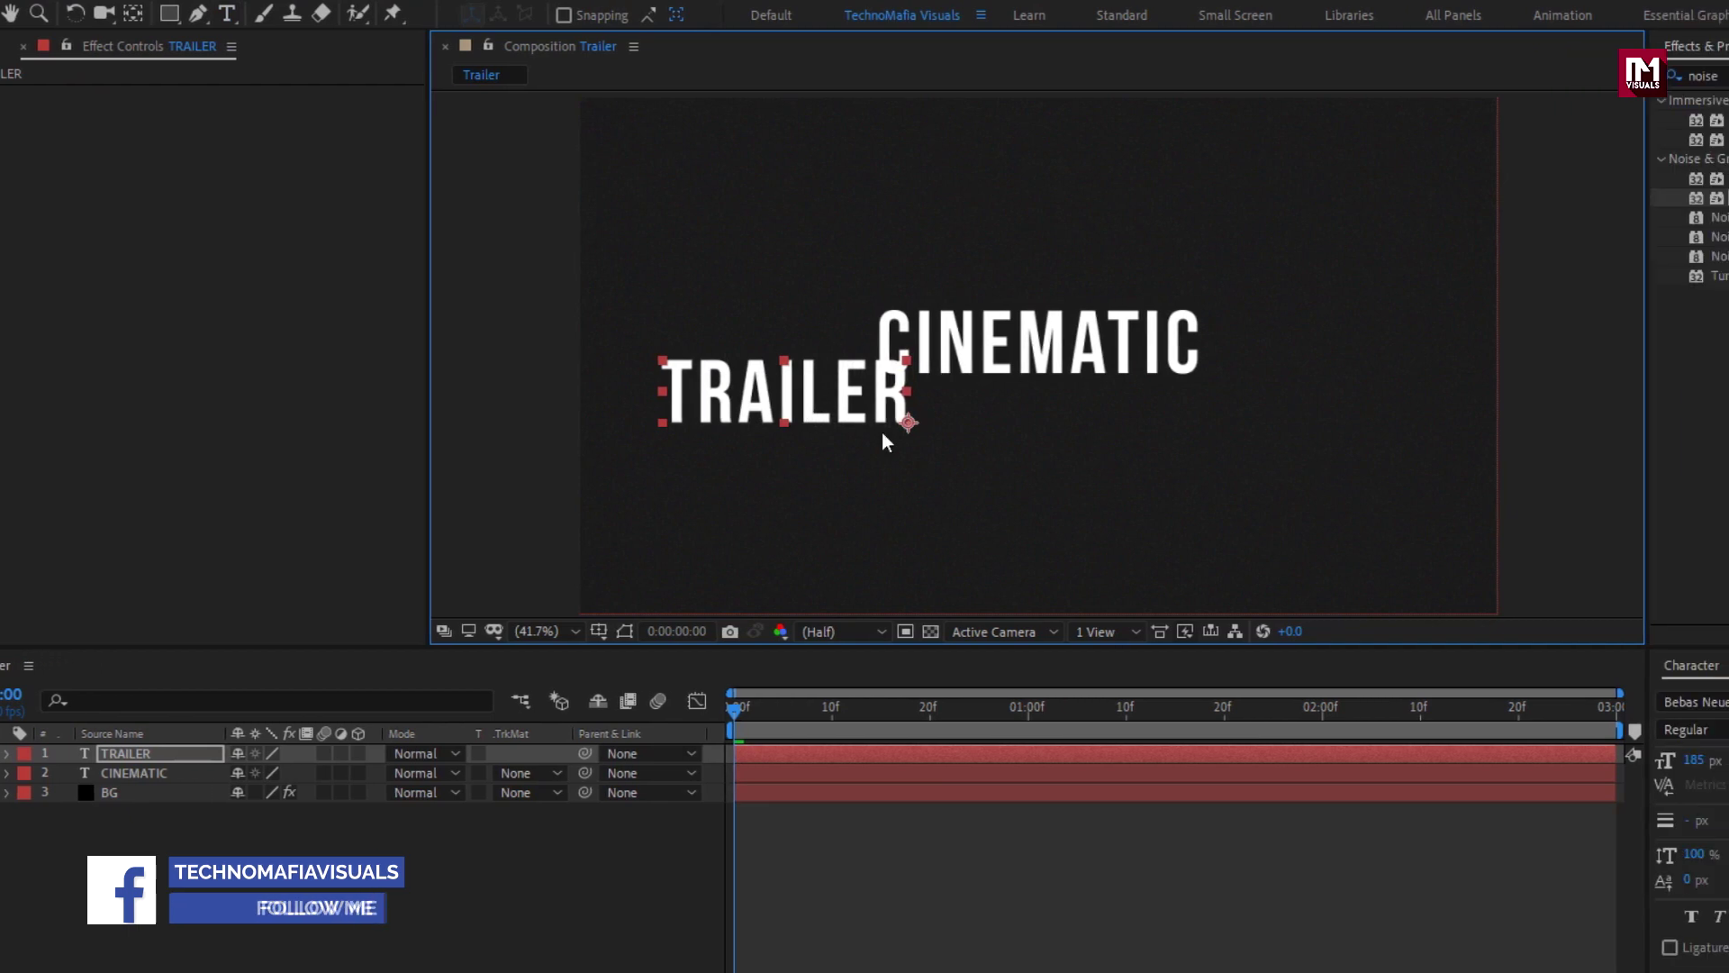
pyautogui.click(1632, 667)
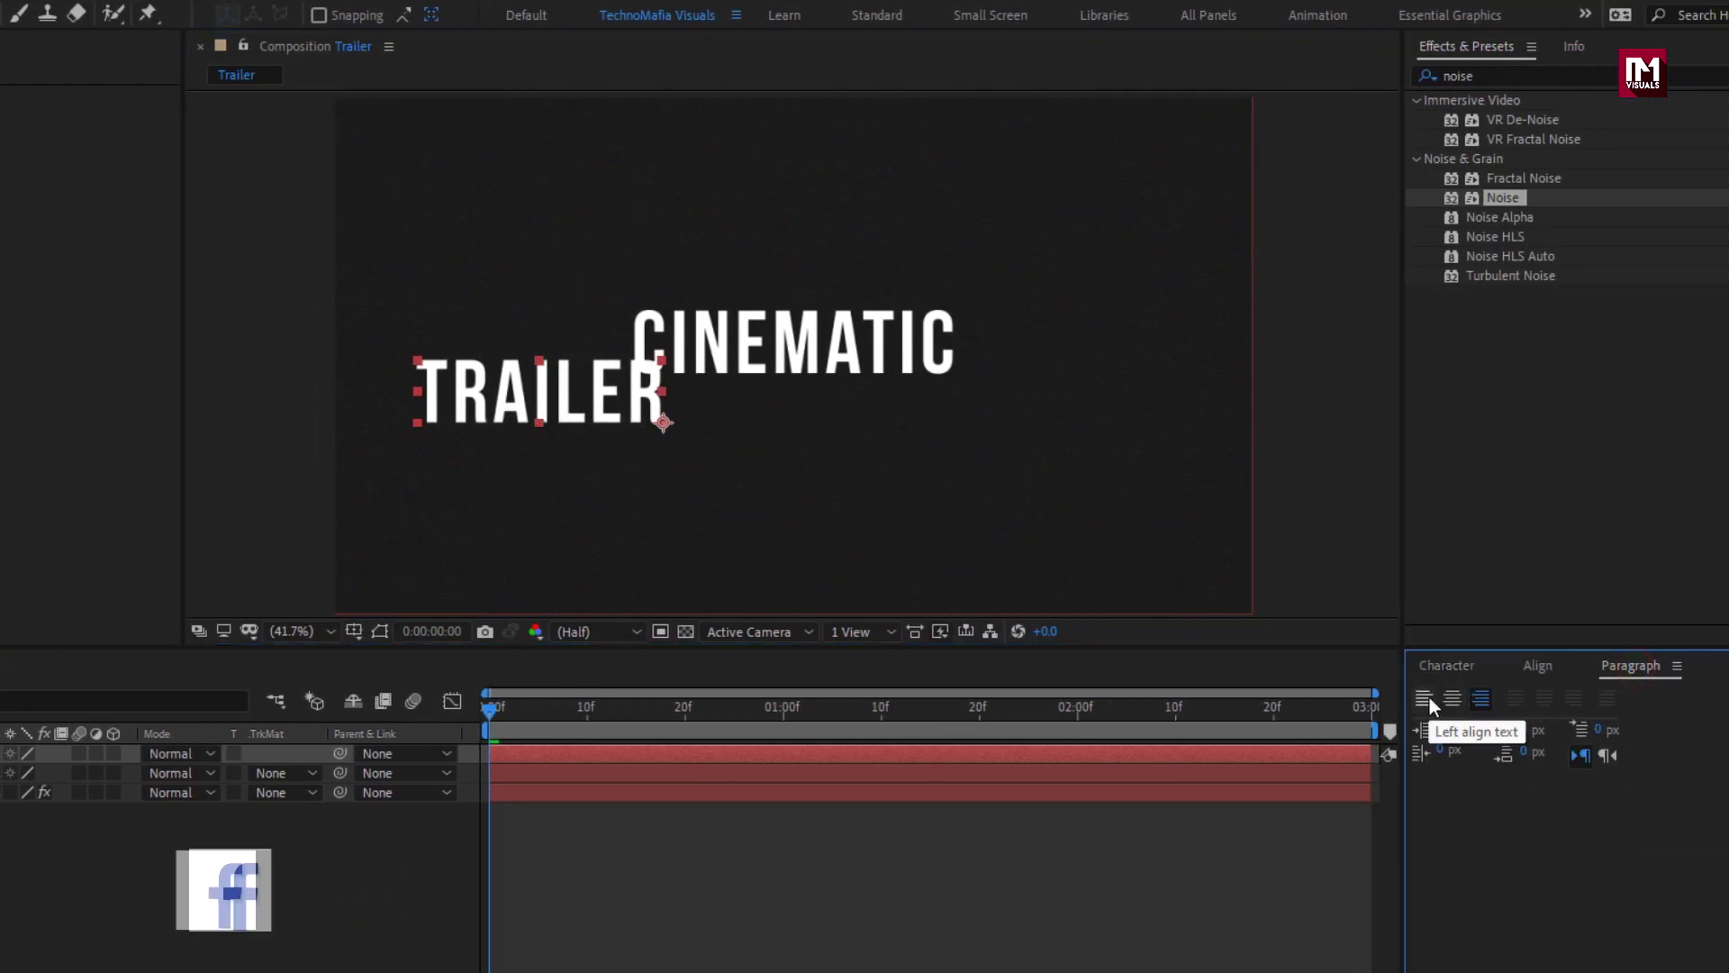
pyautogui.click(1427, 697)
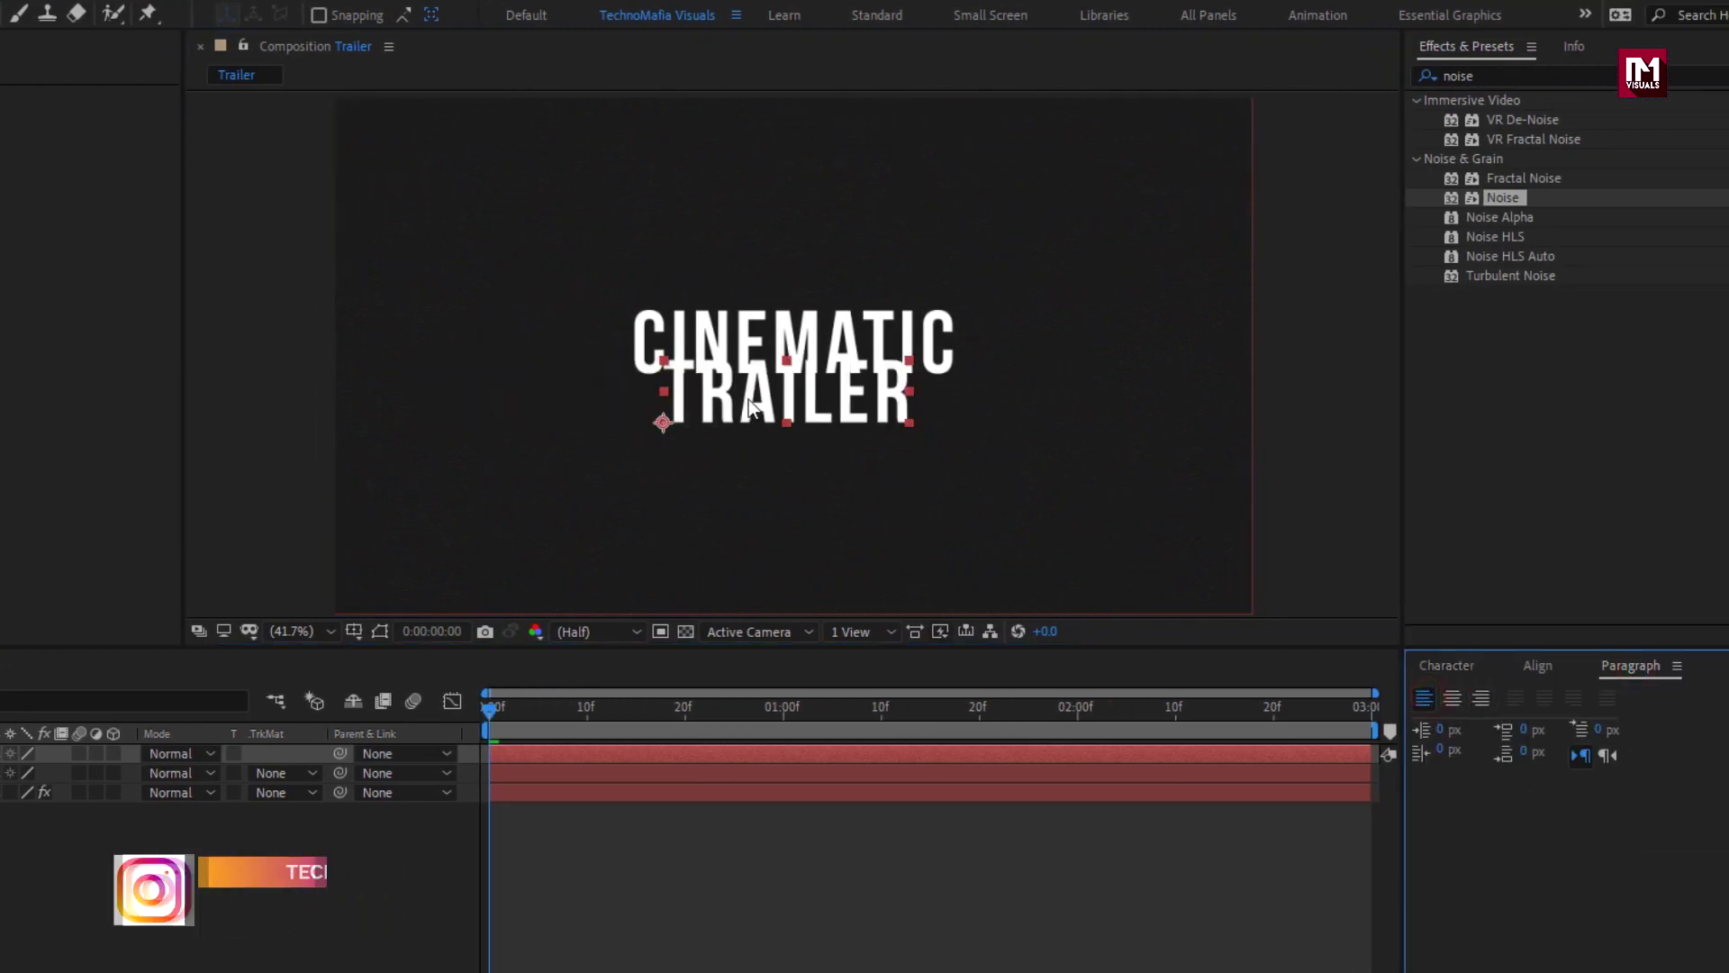
pyautogui.moveTo(749, 396); pyautogui.dragTo(752, 415)
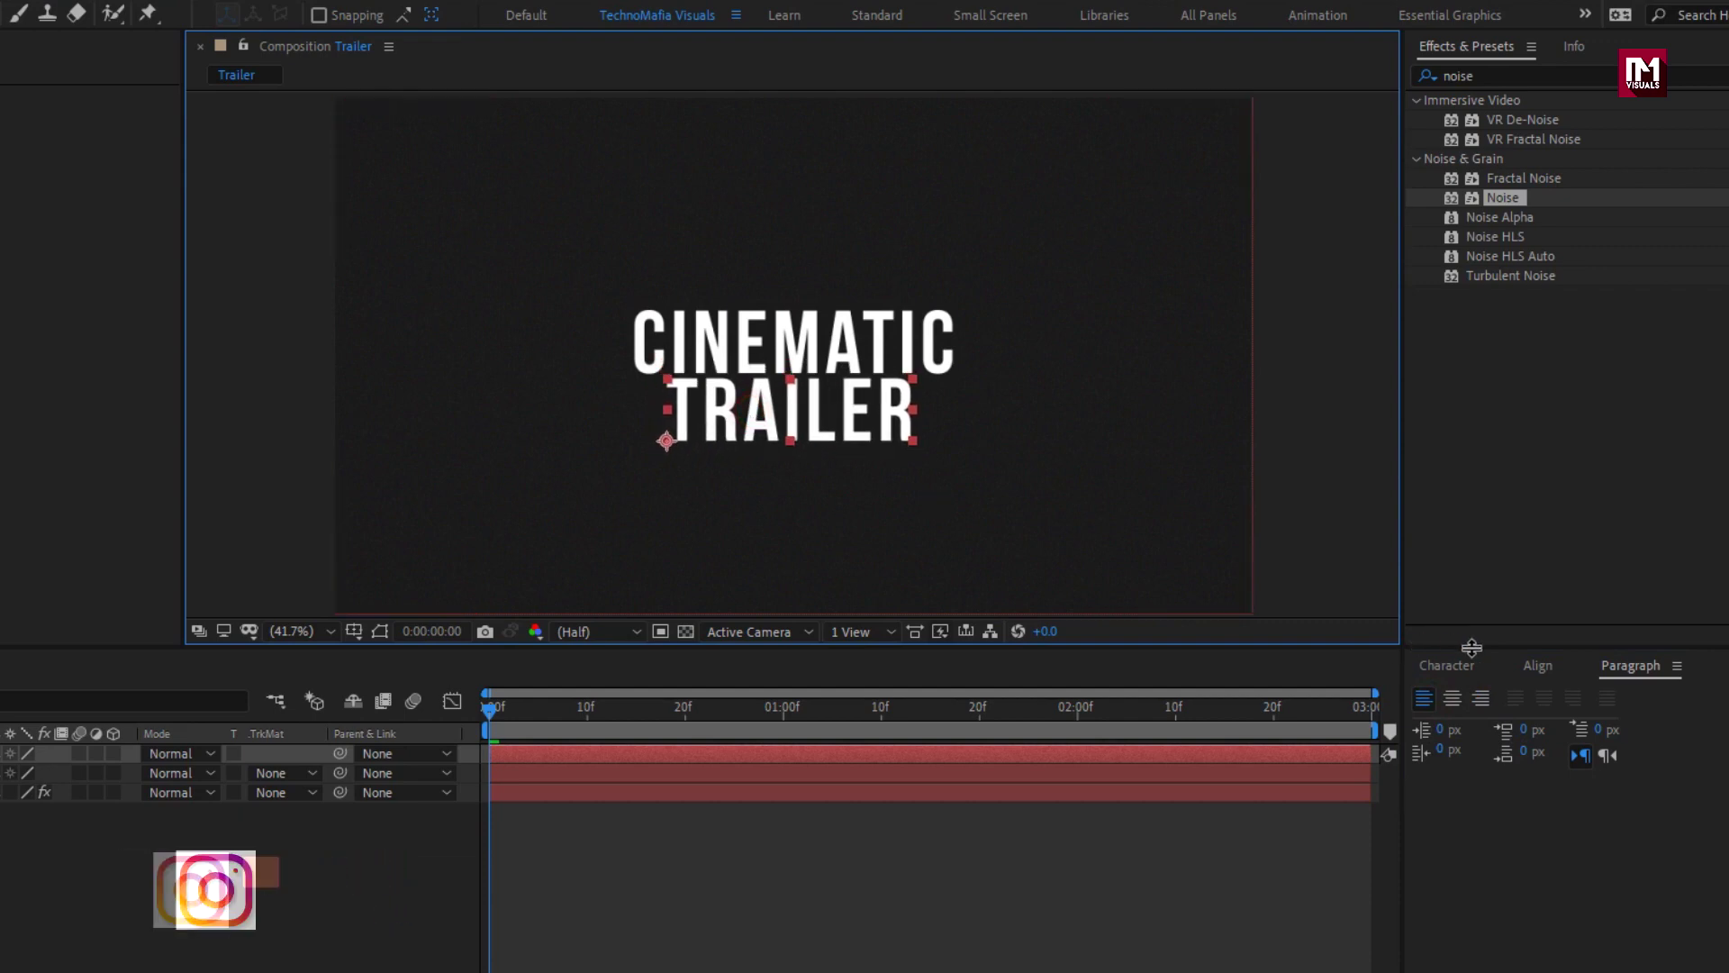
# Centre TRAILER horizontally and nudge the words up with Shift+Up to tighten the stack.
pyautogui.click(1531, 667)
pyautogui.click(1466, 722)
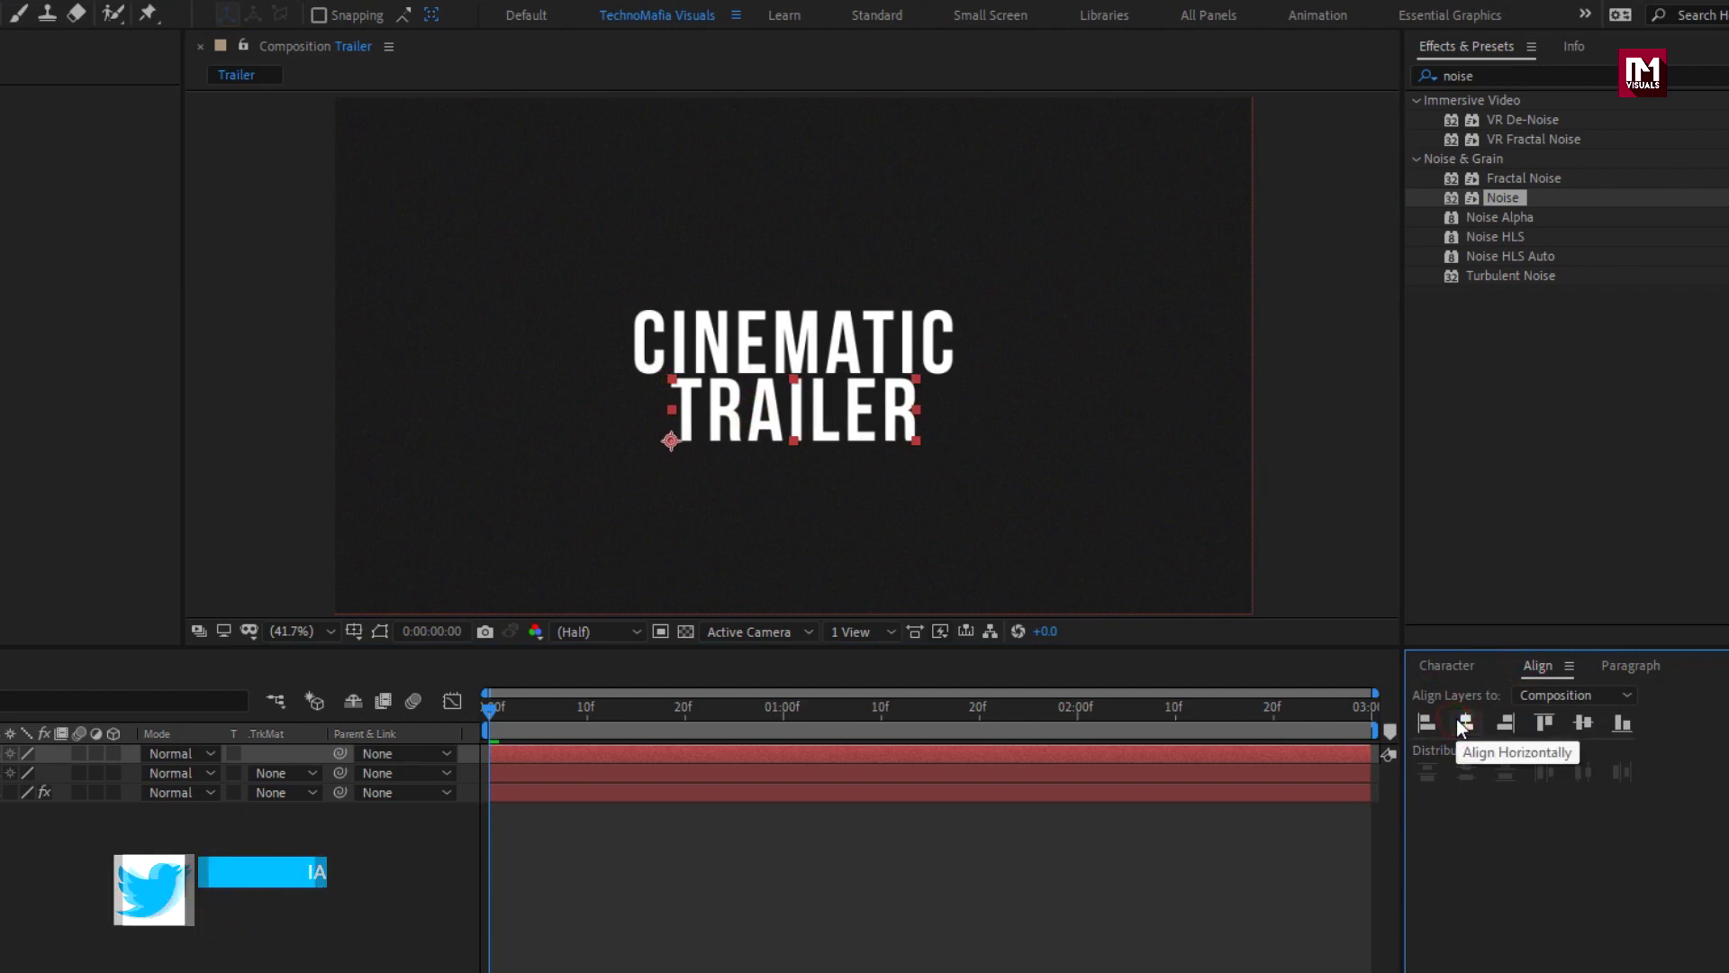
pyautogui.click(789, 372)
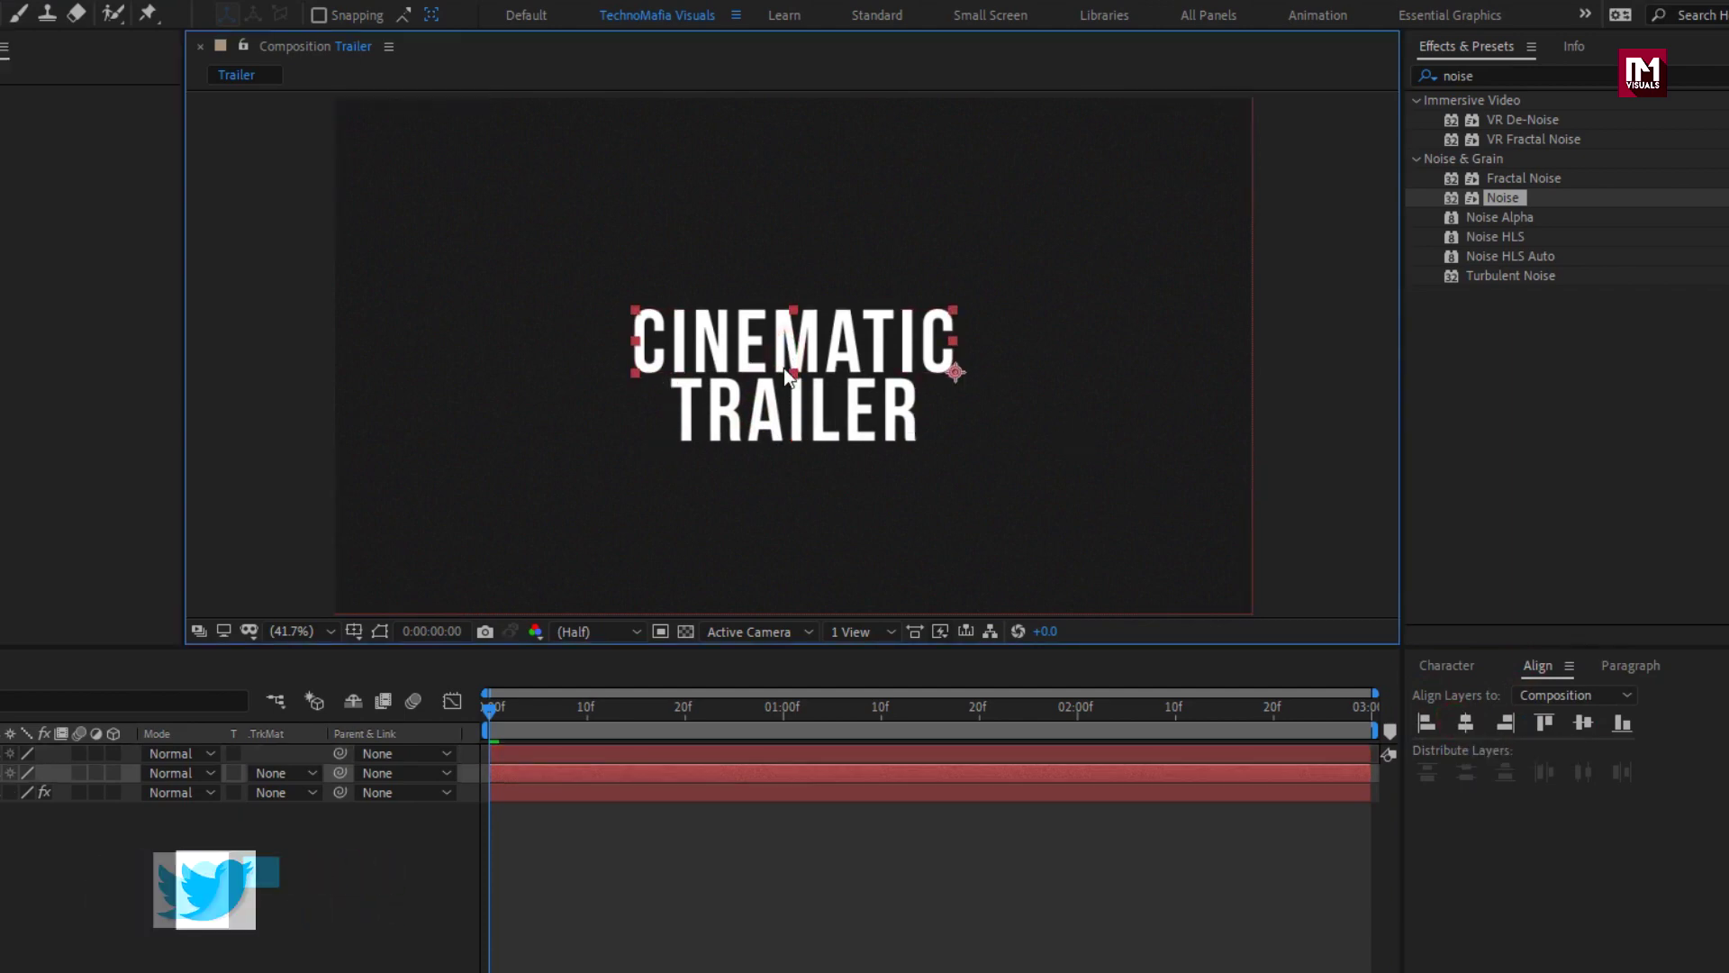
pyautogui.hotkey('shift', 'Up')
pyautogui.hotkey('shift', 'Up')
pyautogui.hotkey('shift', 'Up')
pyautogui.hotkey('shift', 'Up')
pyautogui.hotkey('shift', 'Up')
pyautogui.hotkey('shift', 'Up')
pyautogui.hotkey('shift', 'Up')
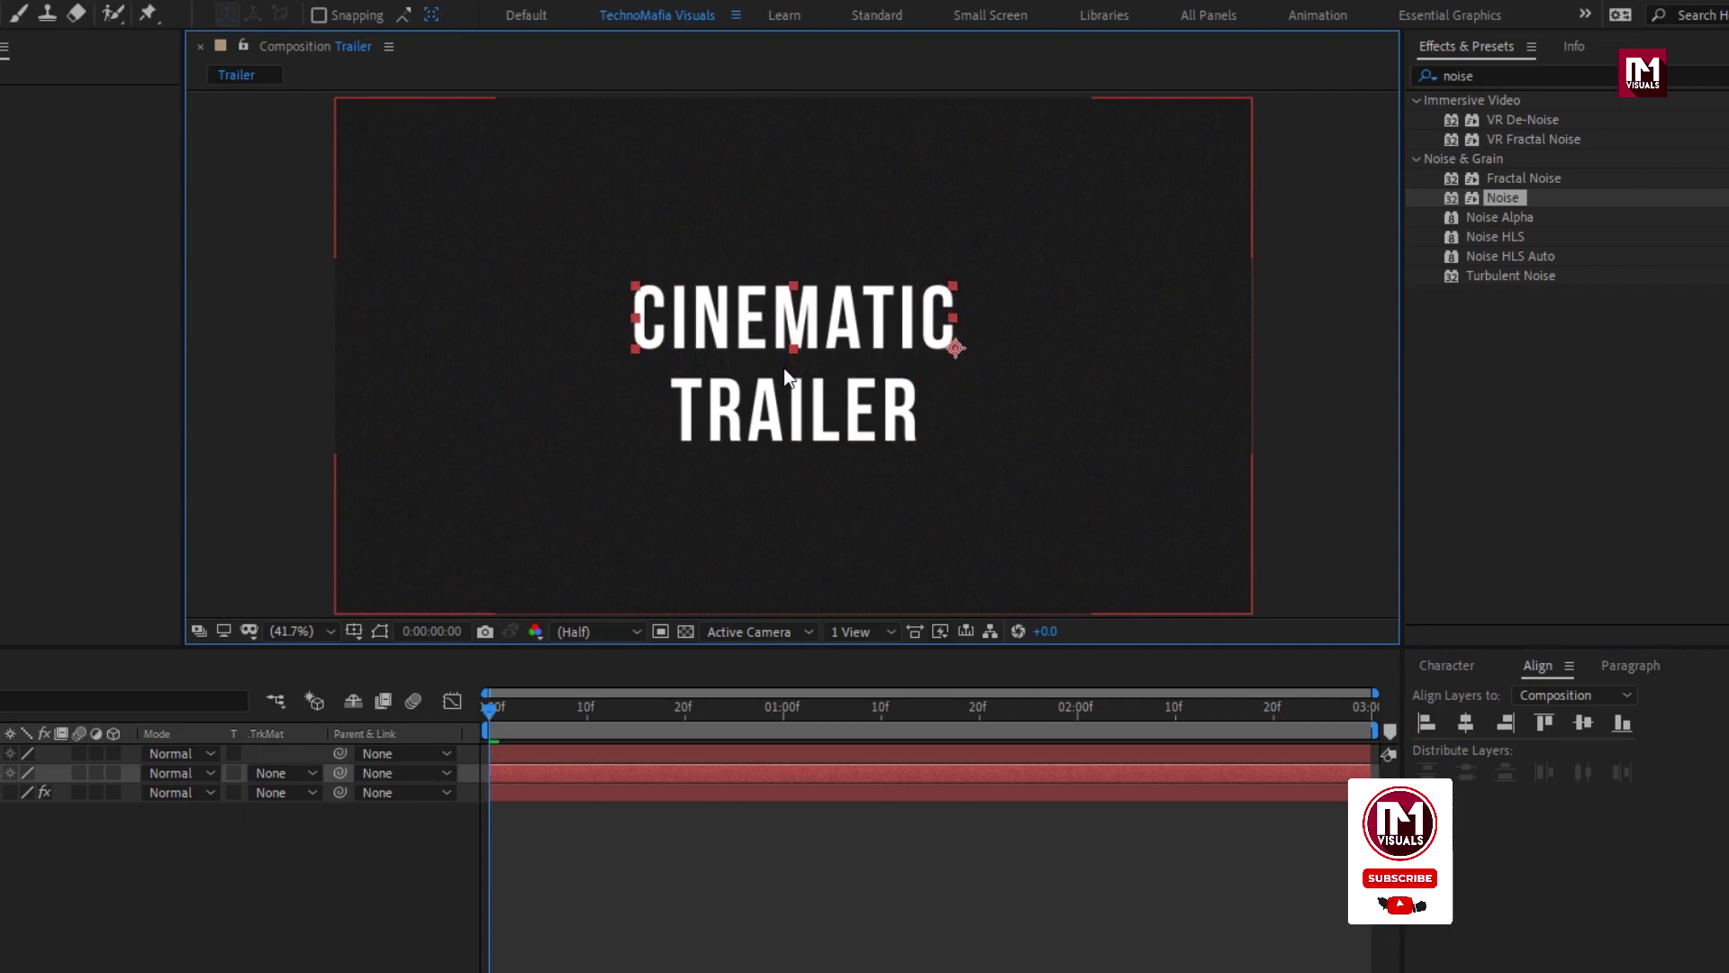
pyautogui.click(786, 412)
pyautogui.hotkey('shift', 'Up')
pyautogui.hotkey('shift', 'Up')
pyautogui.hotkey('shift', 'Up')
pyautogui.hotkey('shift', 'Up')
pyautogui.hotkey('shift', 'Up')
pyautogui.hotkey('shift', 'Up')
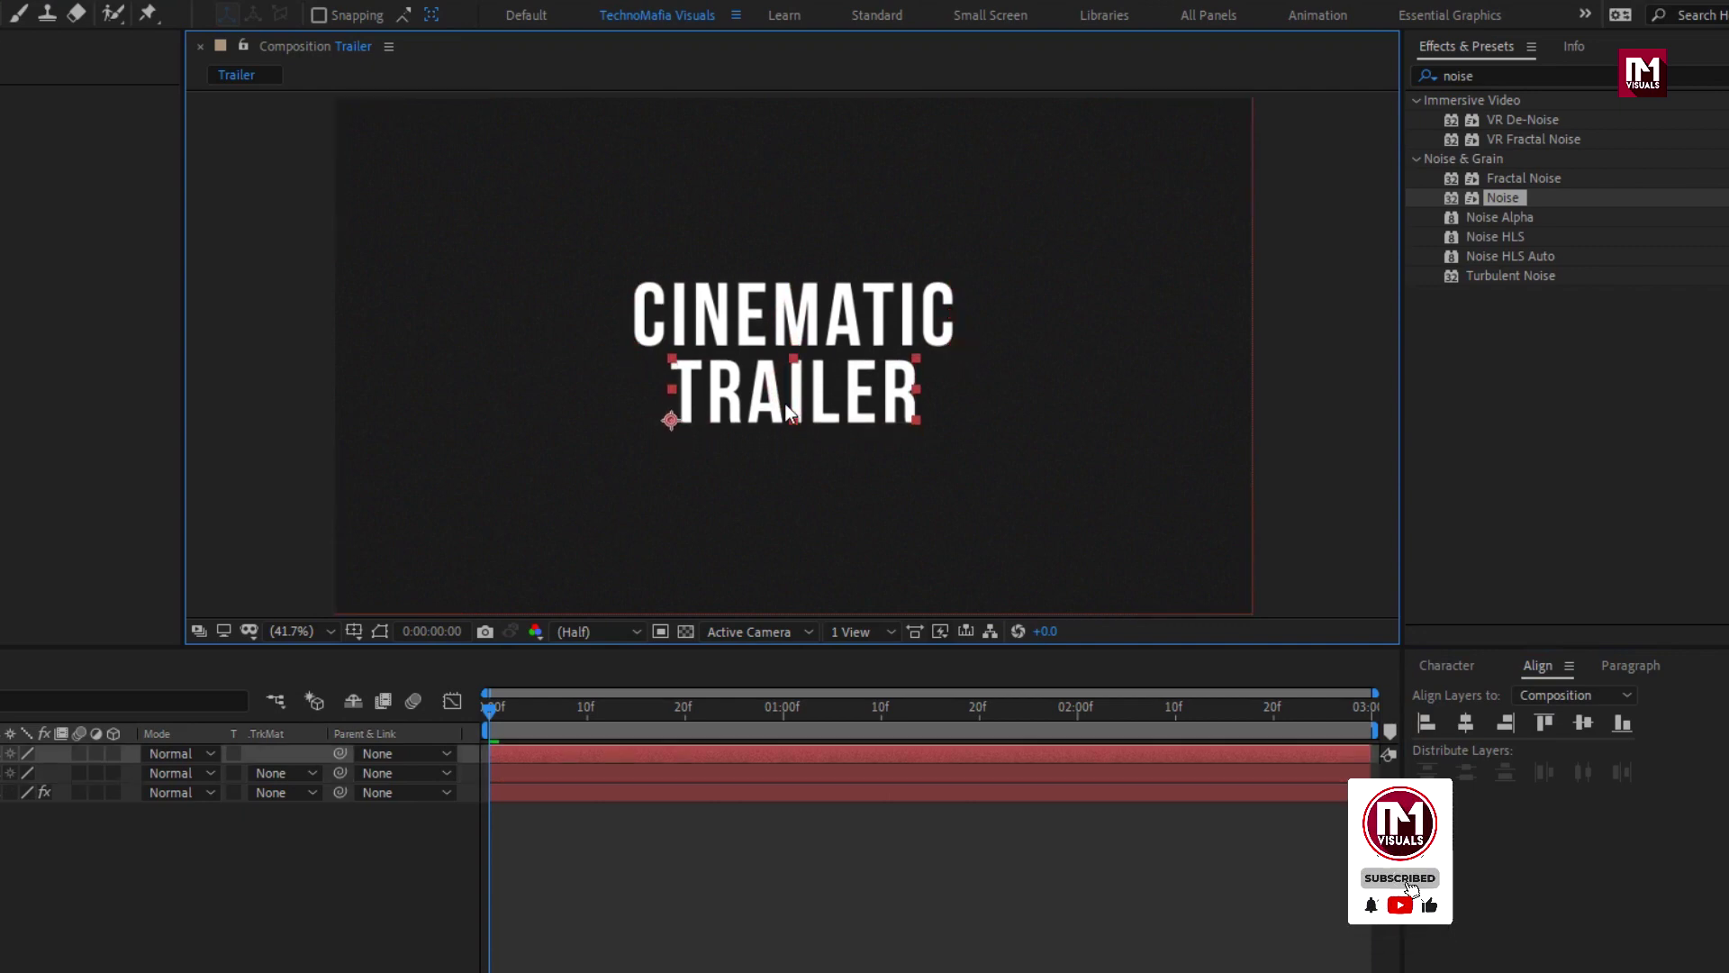
pyautogui.click(219, 777)
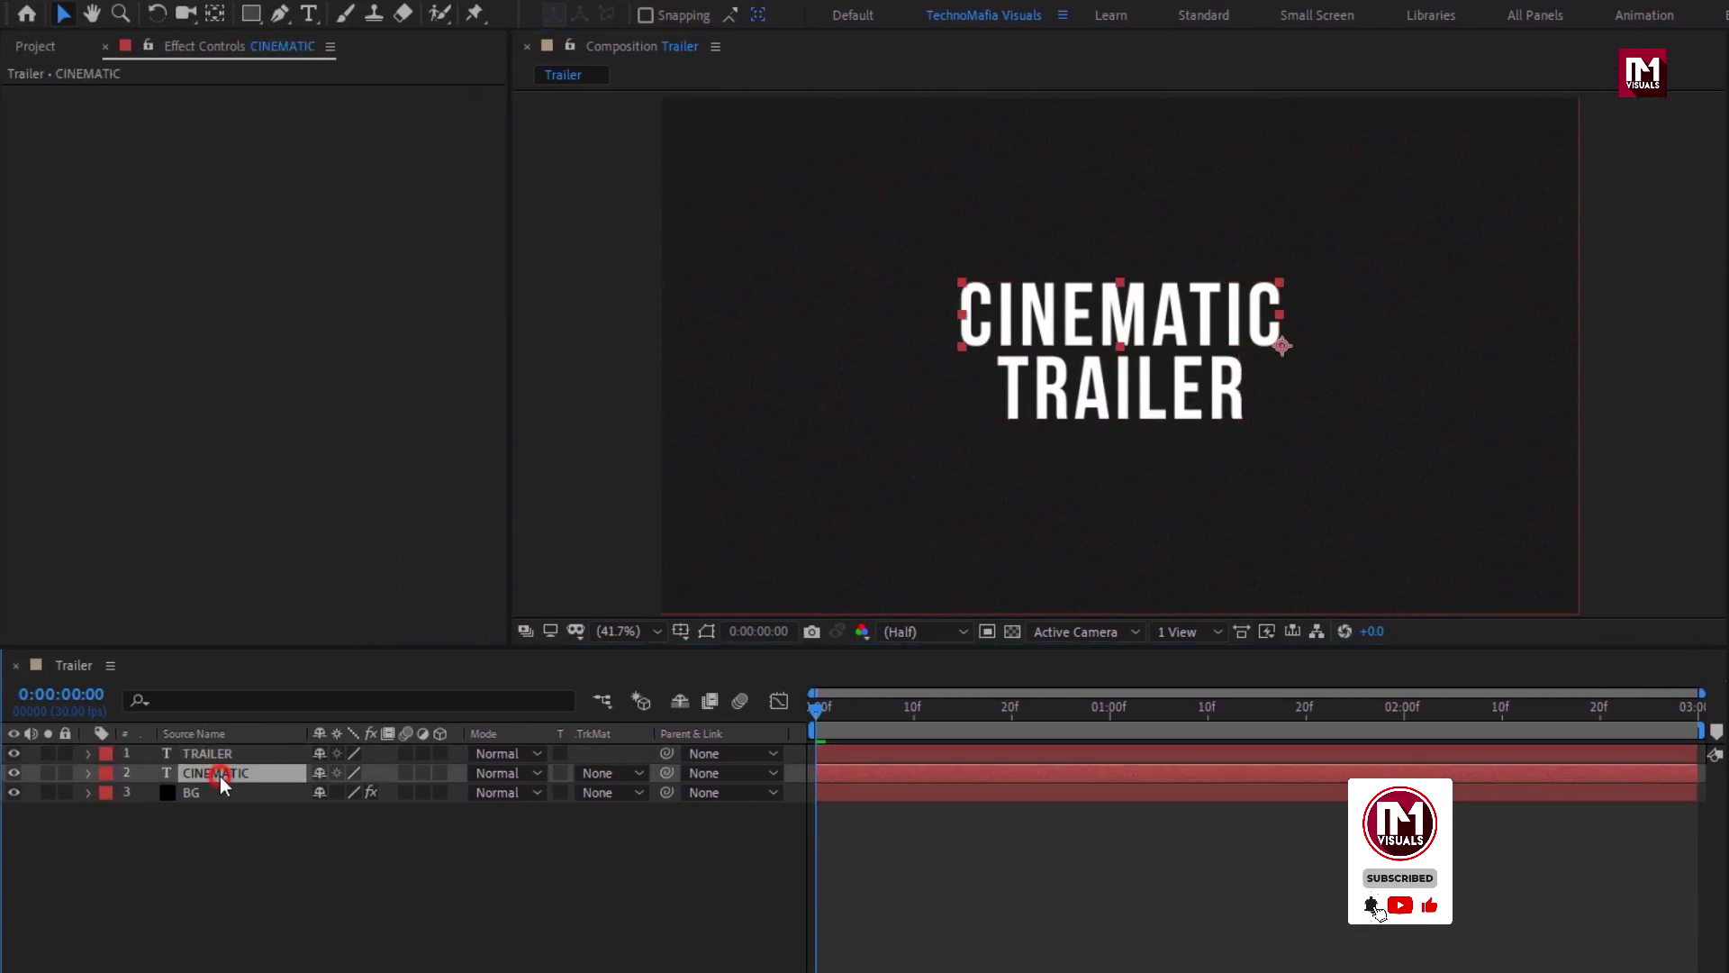
# Add a Tracking animator to CINEMATIC, keyframing Tracking Amount 100 at frame 5 and 0 at frame 20.
pyautogui.click(88, 773)
pyautogui.click(453, 793)
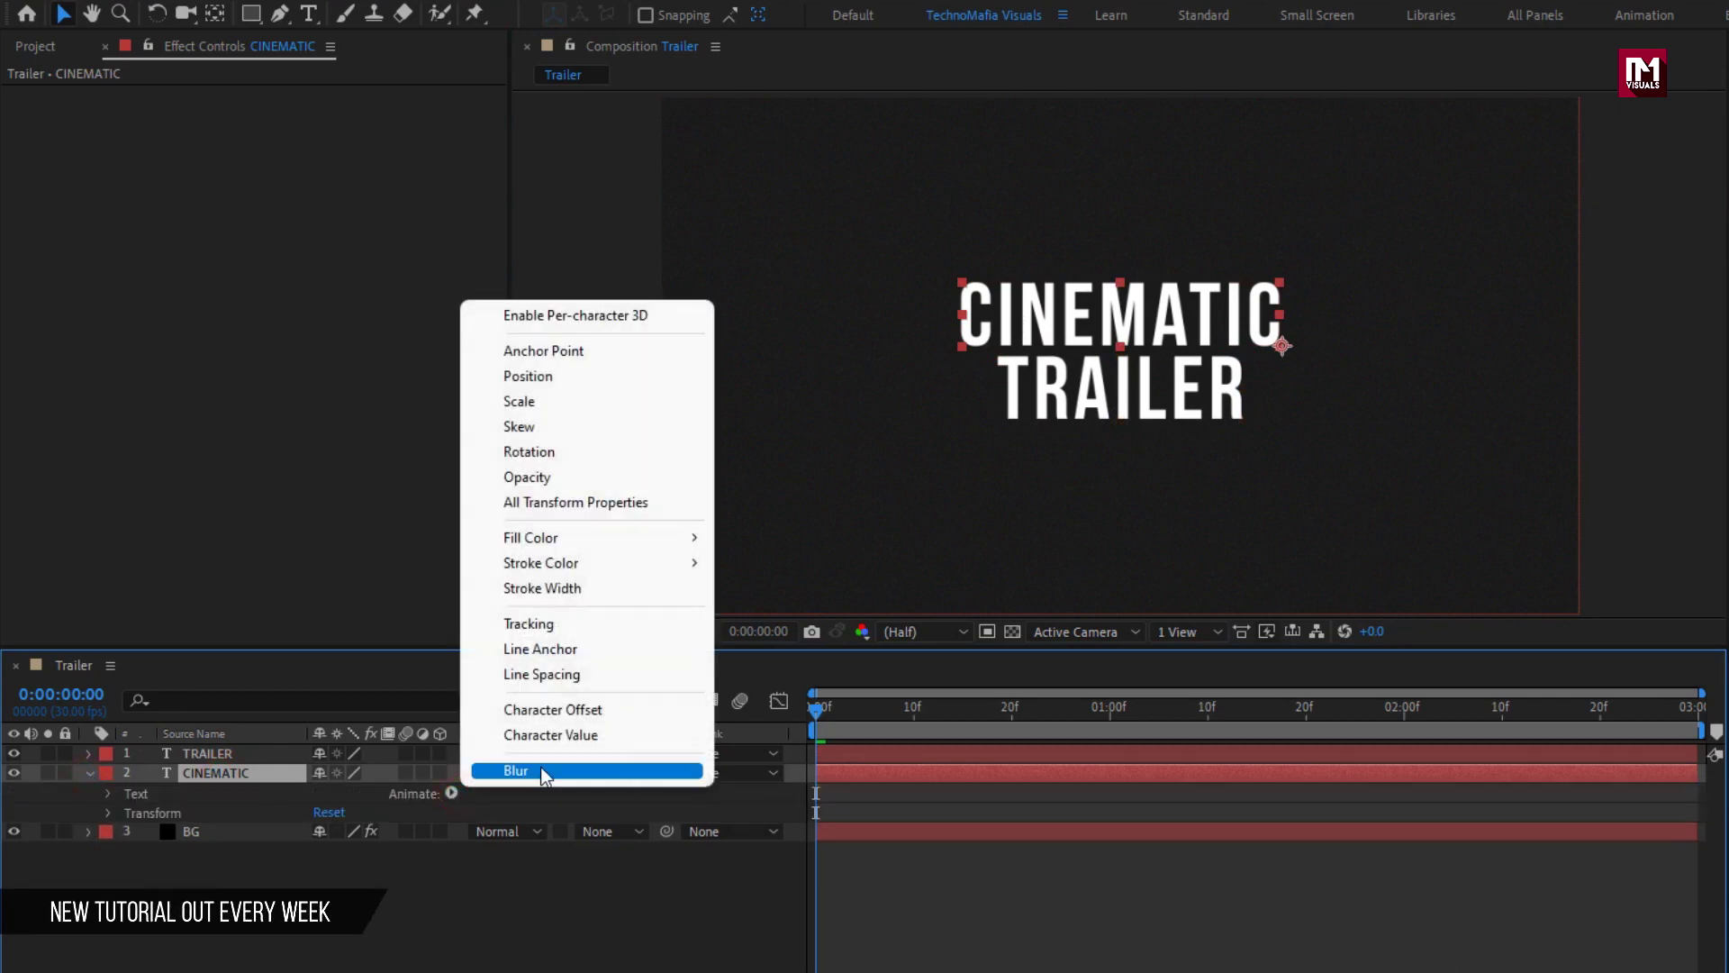
pyautogui.click(553, 626)
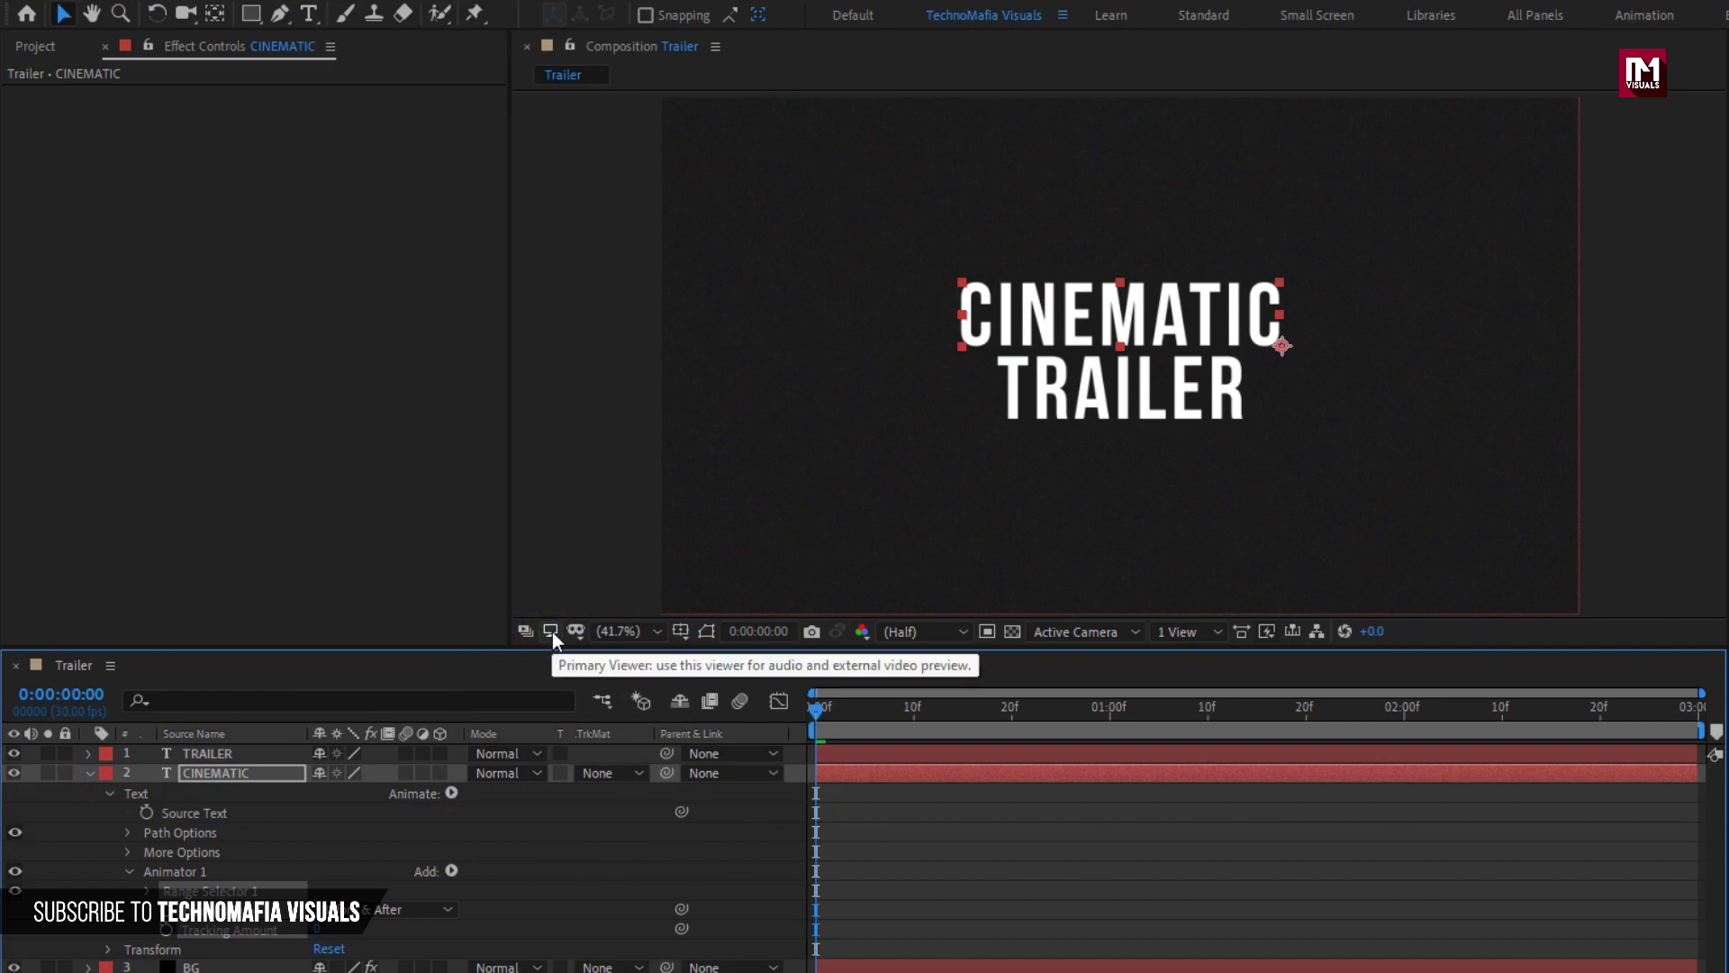
pyautogui.click(940, 713)
pyautogui.moveTo(939, 713); pyautogui.dragTo(1010, 713)
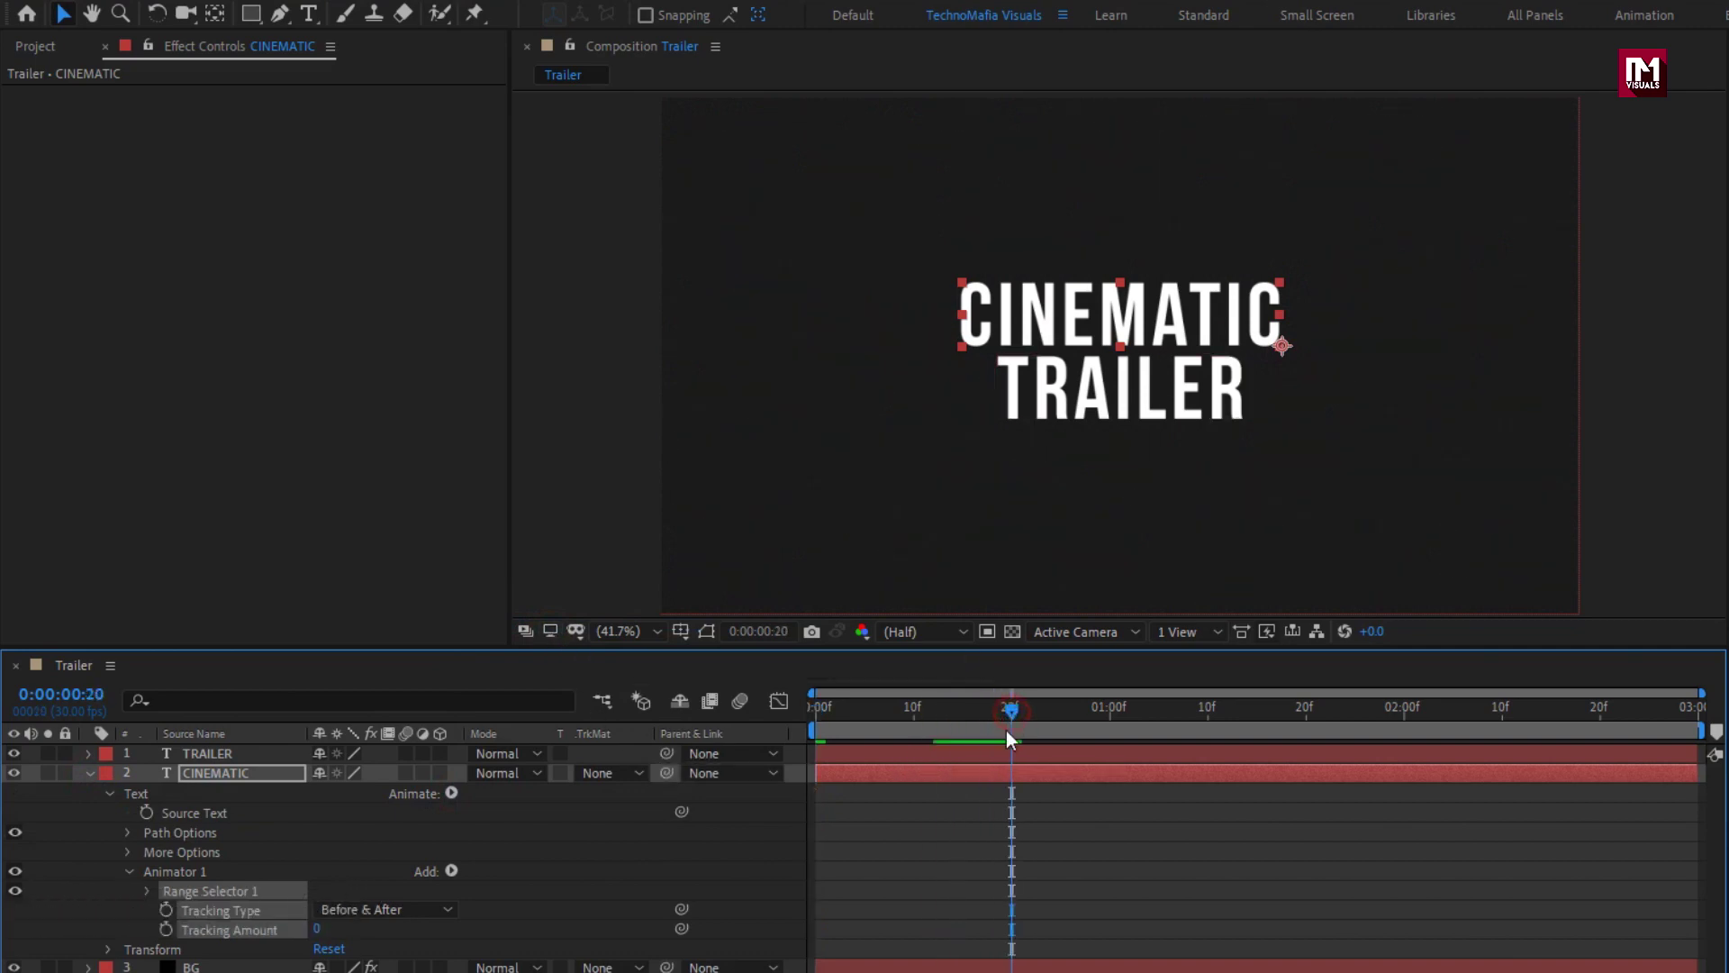
pyautogui.click(166, 928)
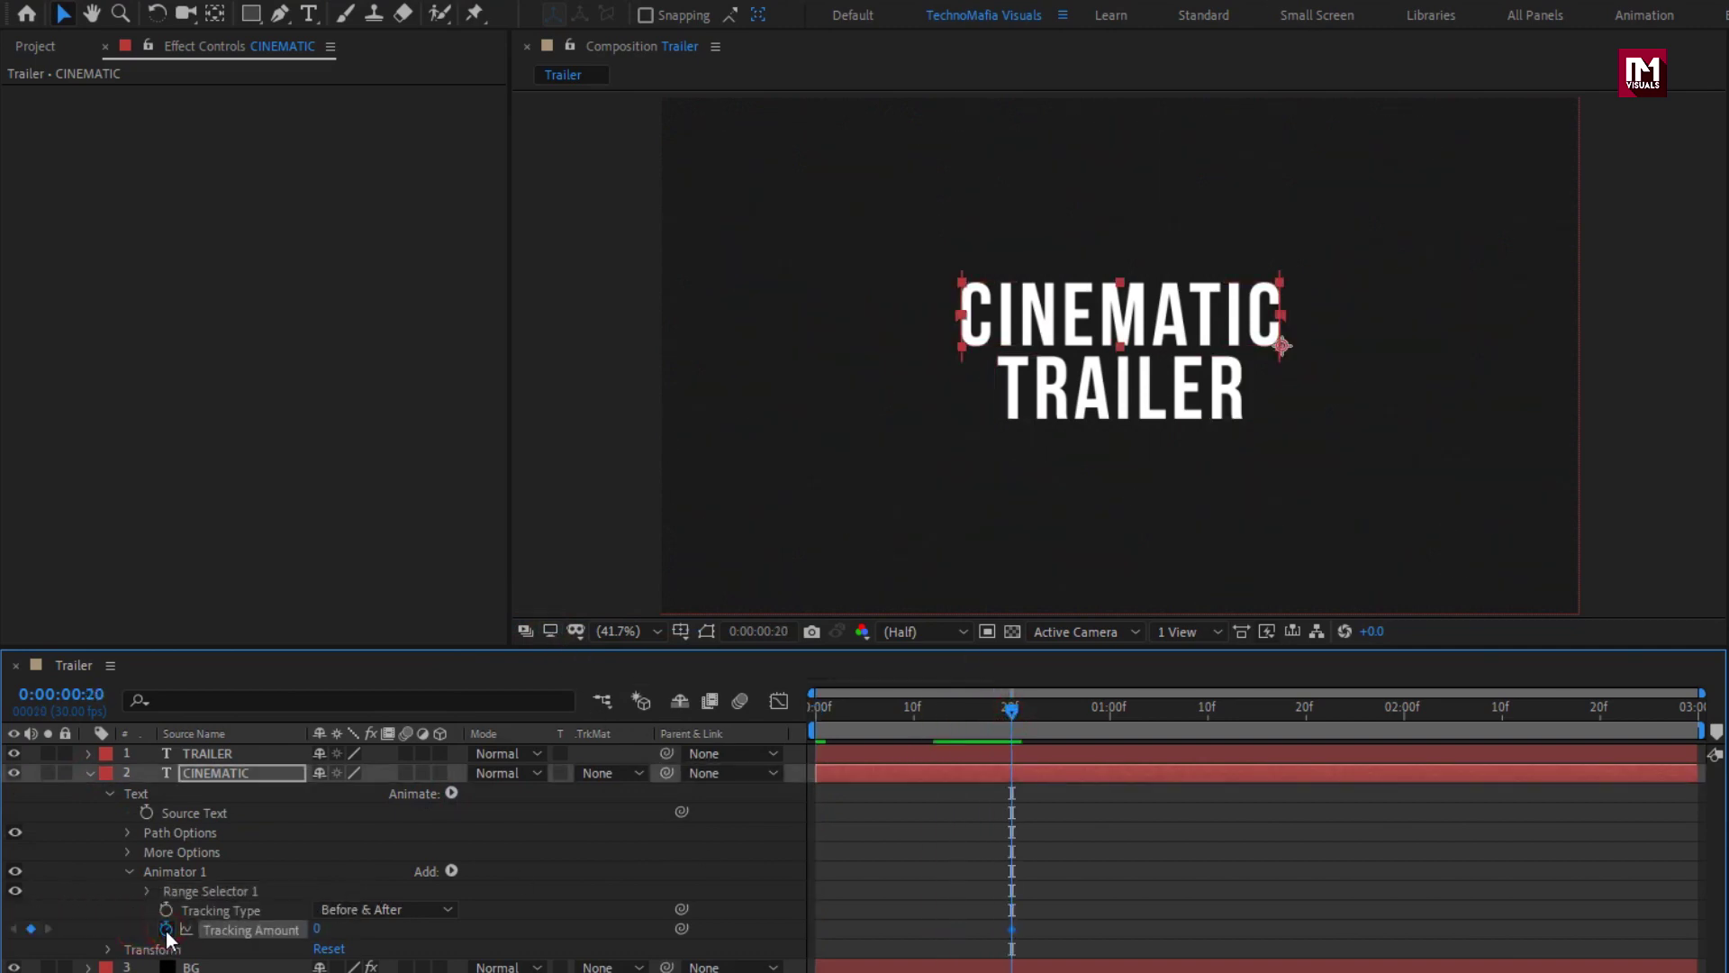
pyautogui.moveTo(885, 710); pyautogui.dragTo(863, 710)
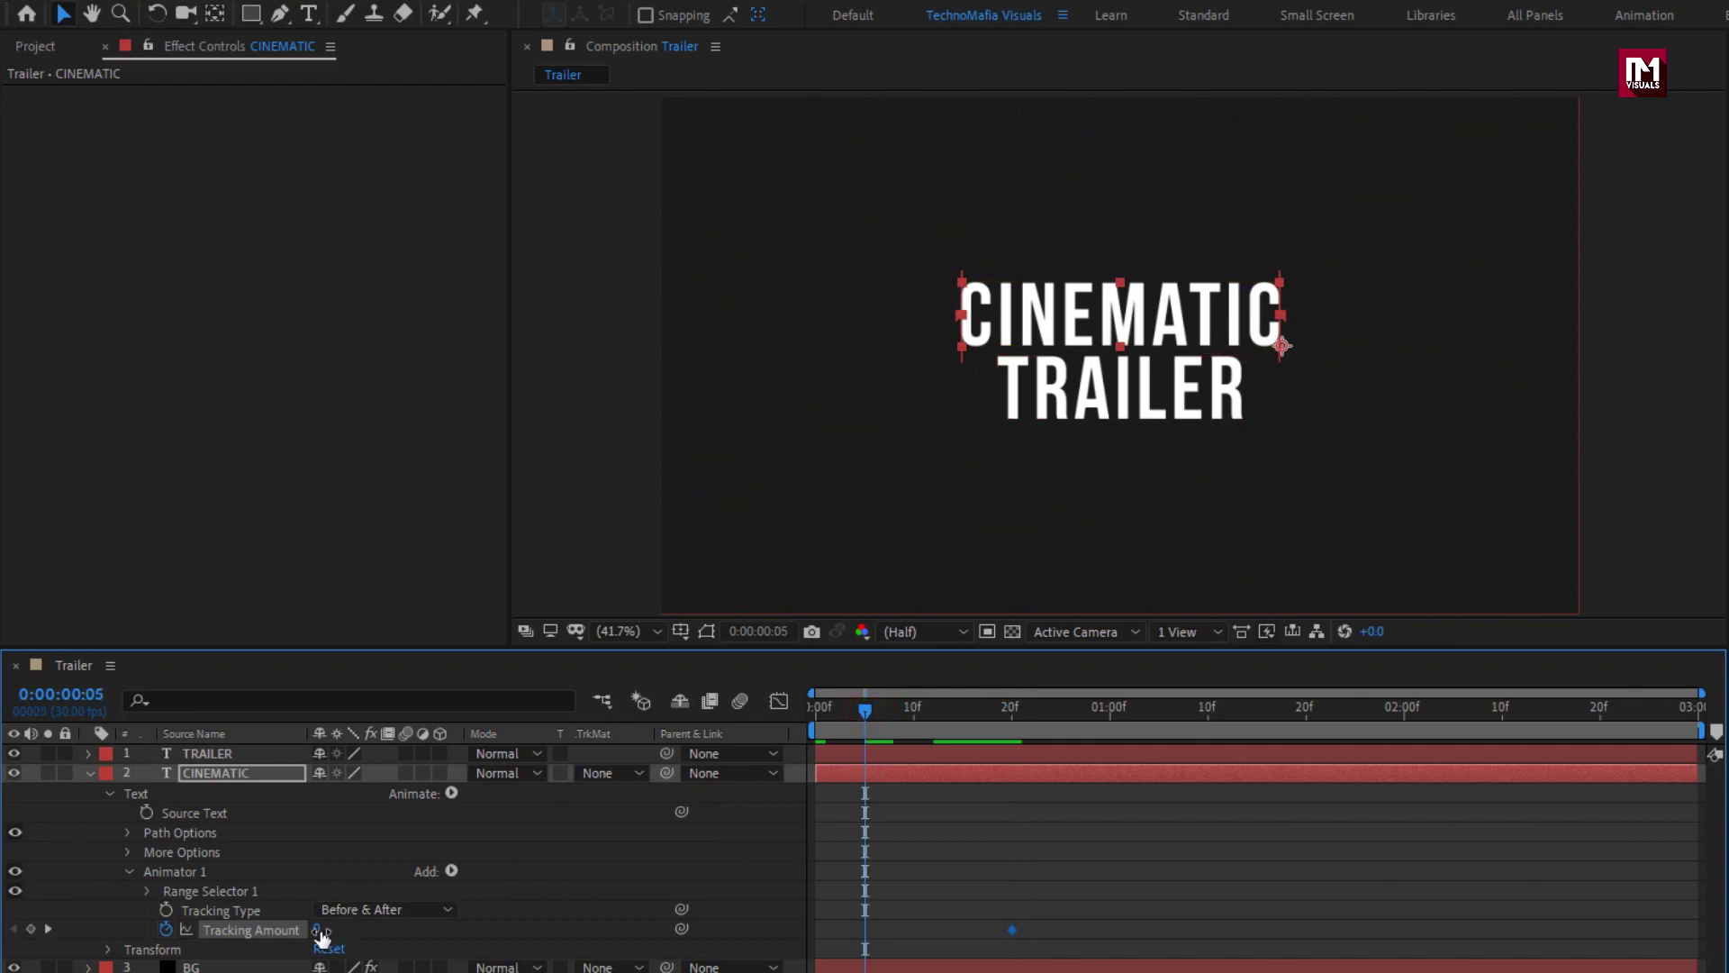
pyautogui.write('100')
pyautogui.press('Return')
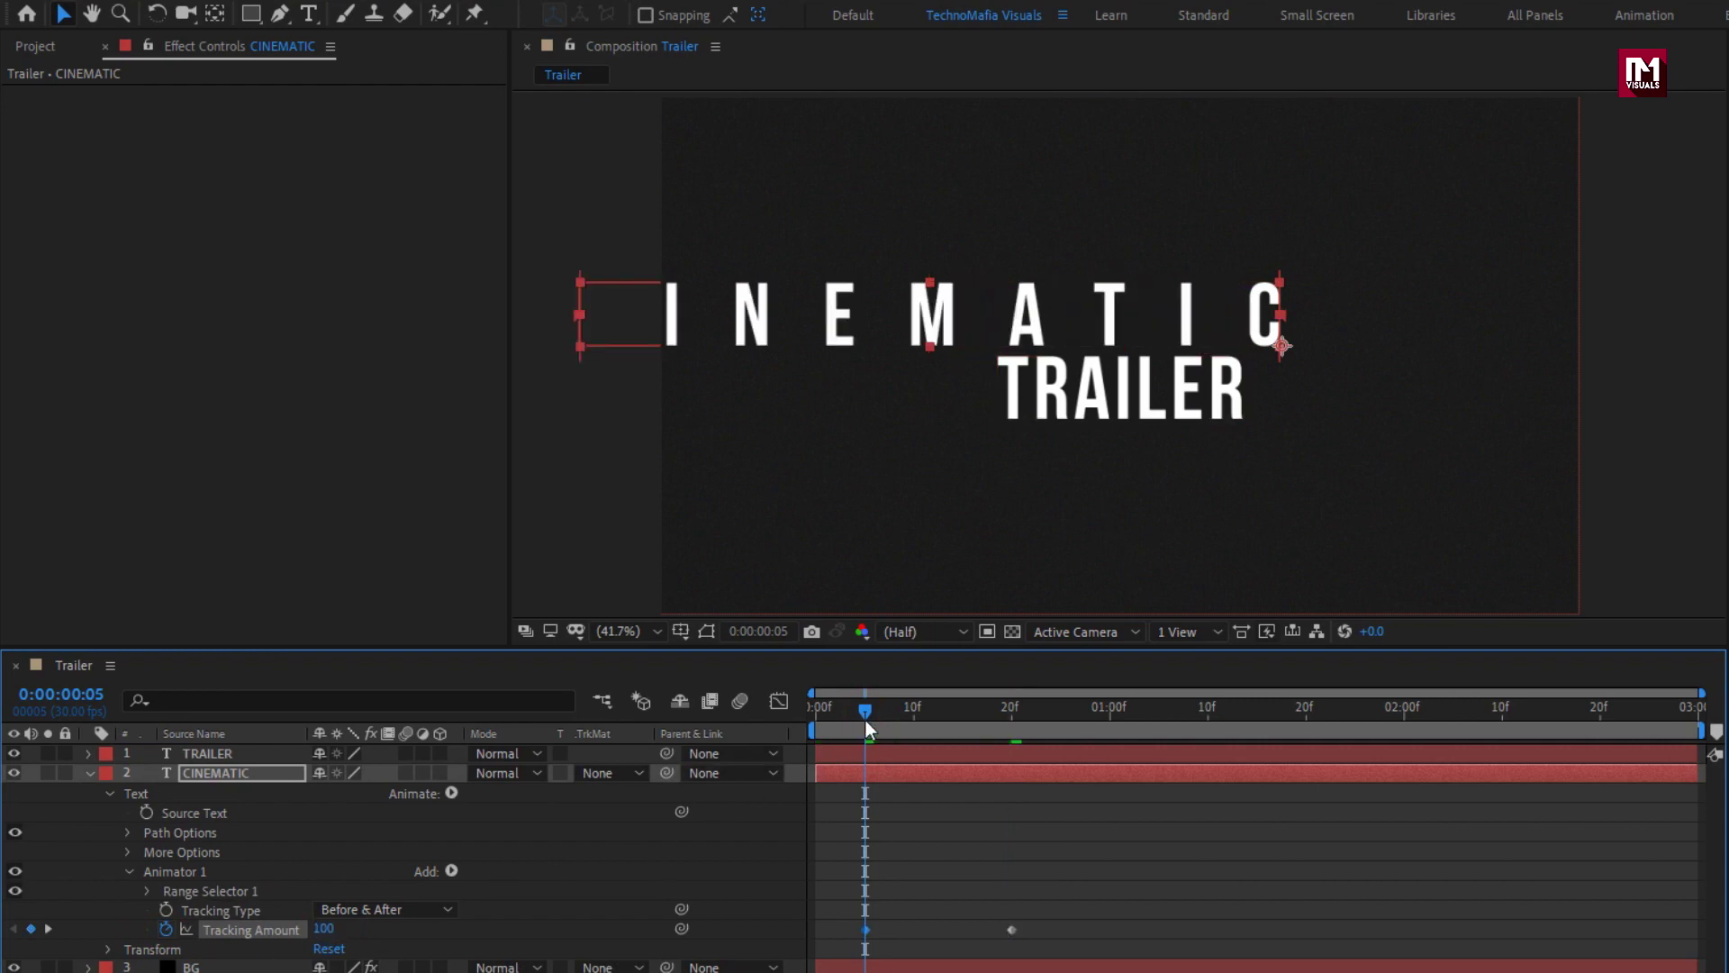
pyautogui.moveTo(866, 719); pyautogui.dragTo(971, 711)
pyautogui.click(270, 768)
pyautogui.press('p')
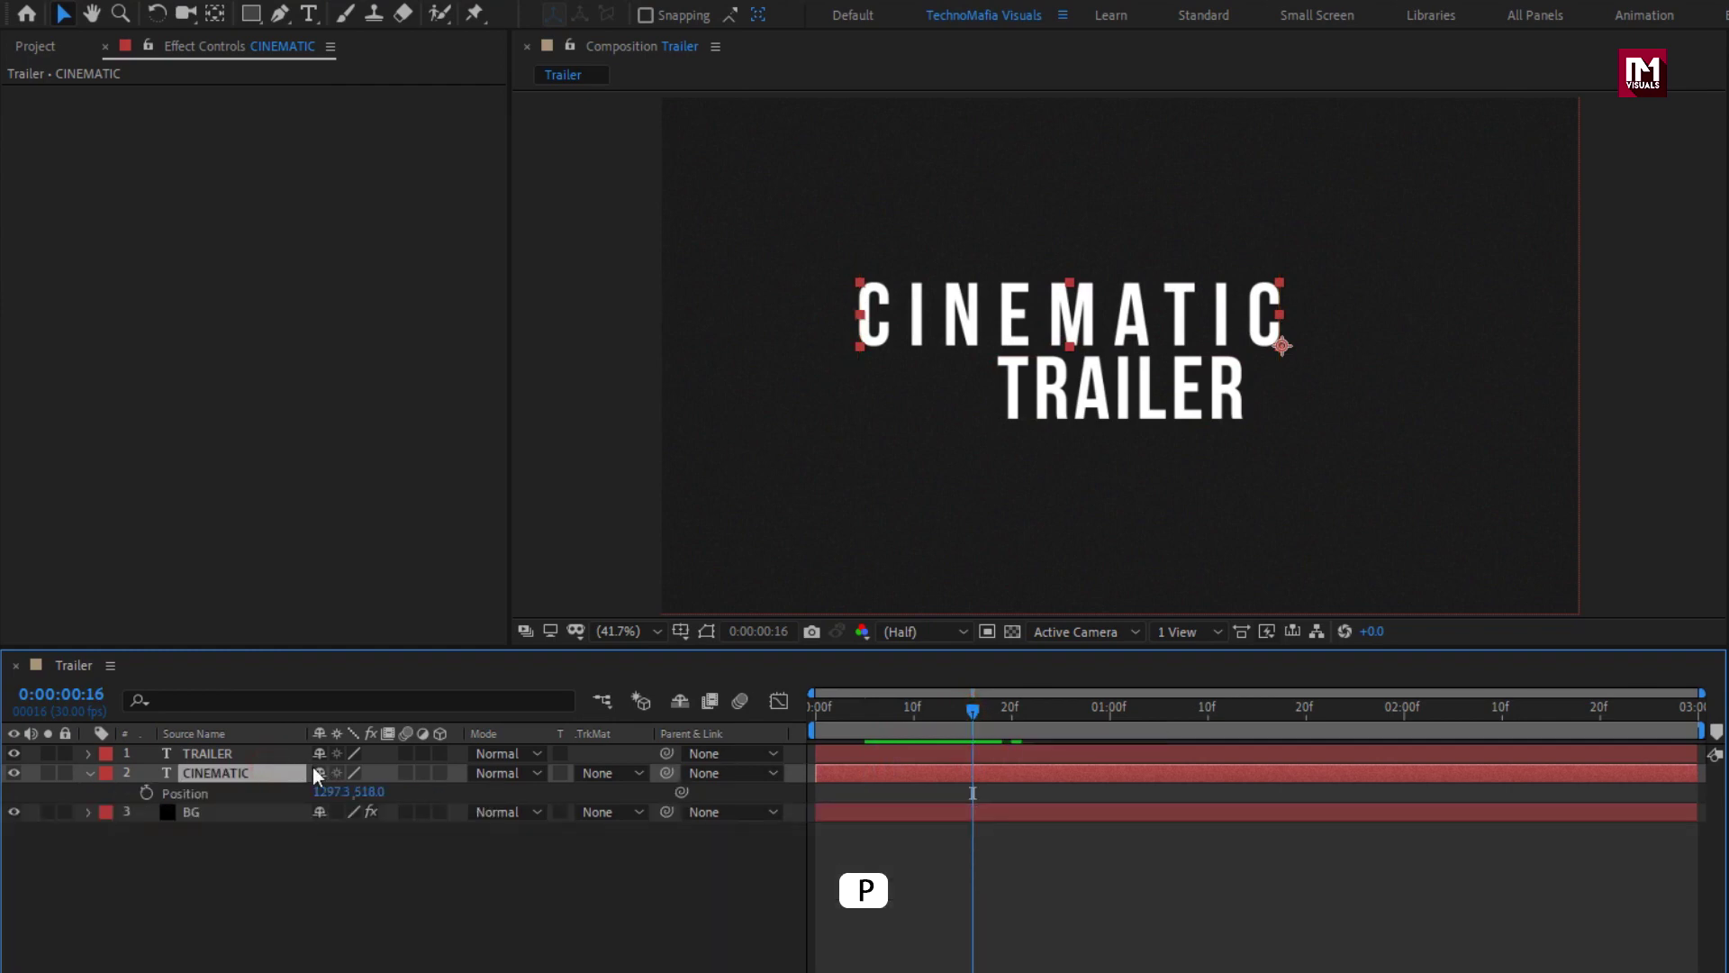
# Keyframe CINEMATIC's Position at 1297.3, 518.0 at one second and off-frame at -163.7, 518.0 at frame 0.
pyautogui.moveTo(1088, 729); pyautogui.dragTo(1110, 711)
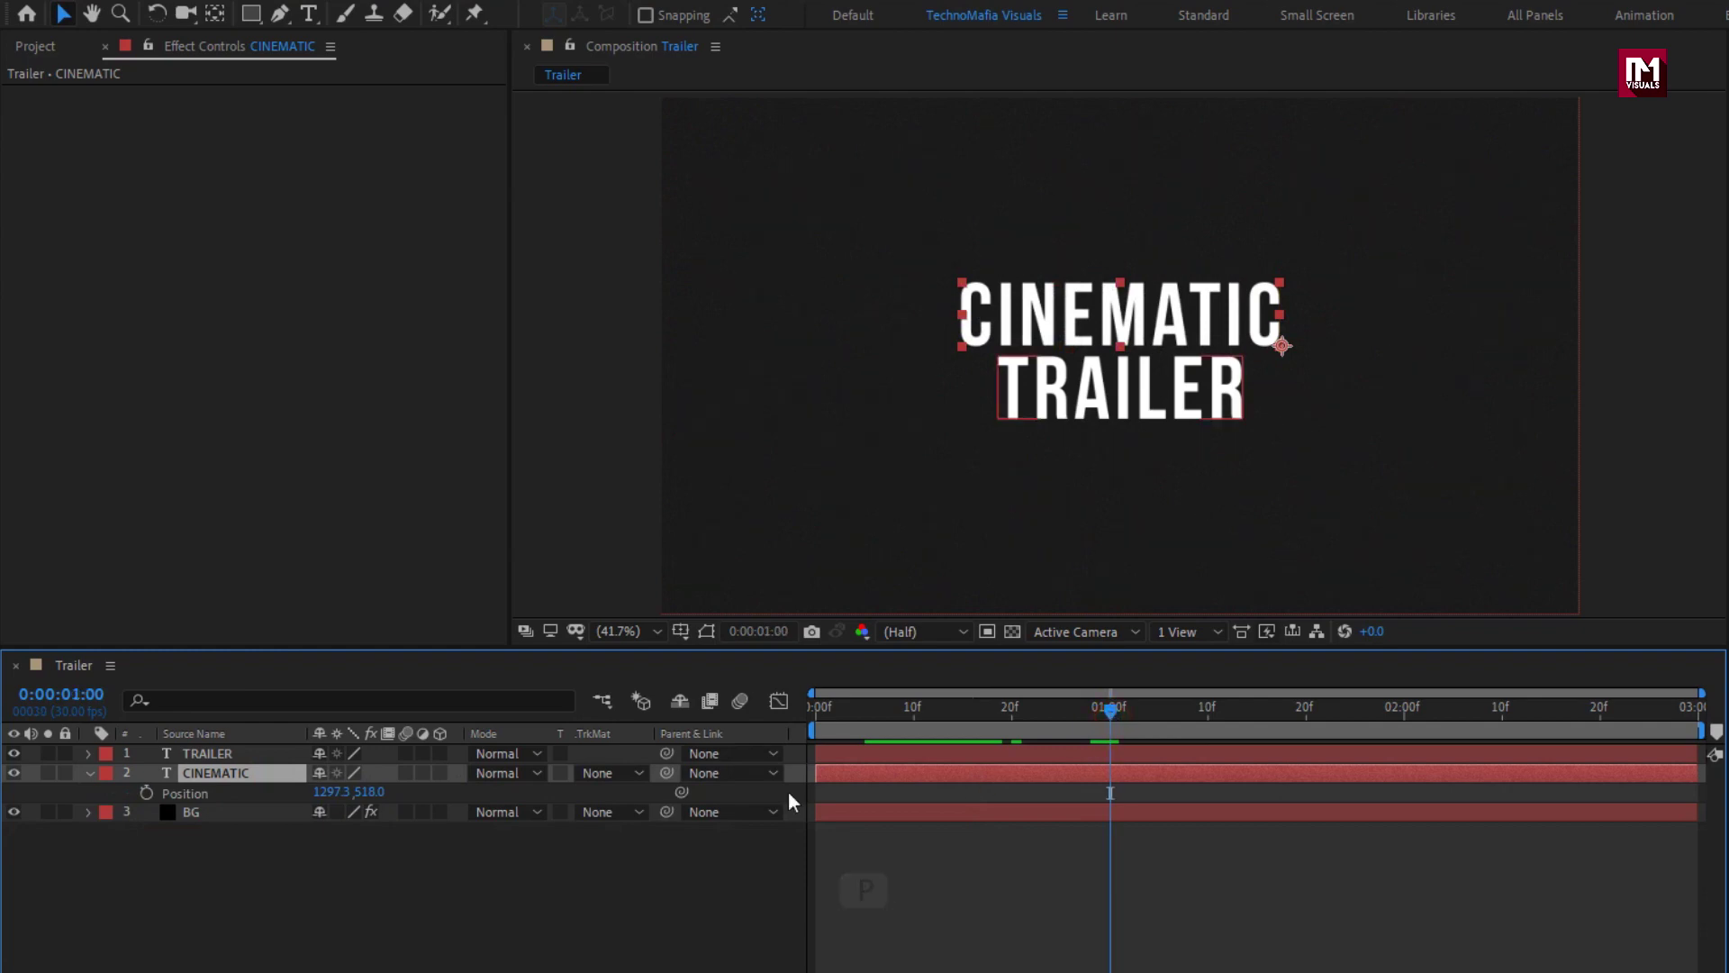
pyautogui.click(148, 791)
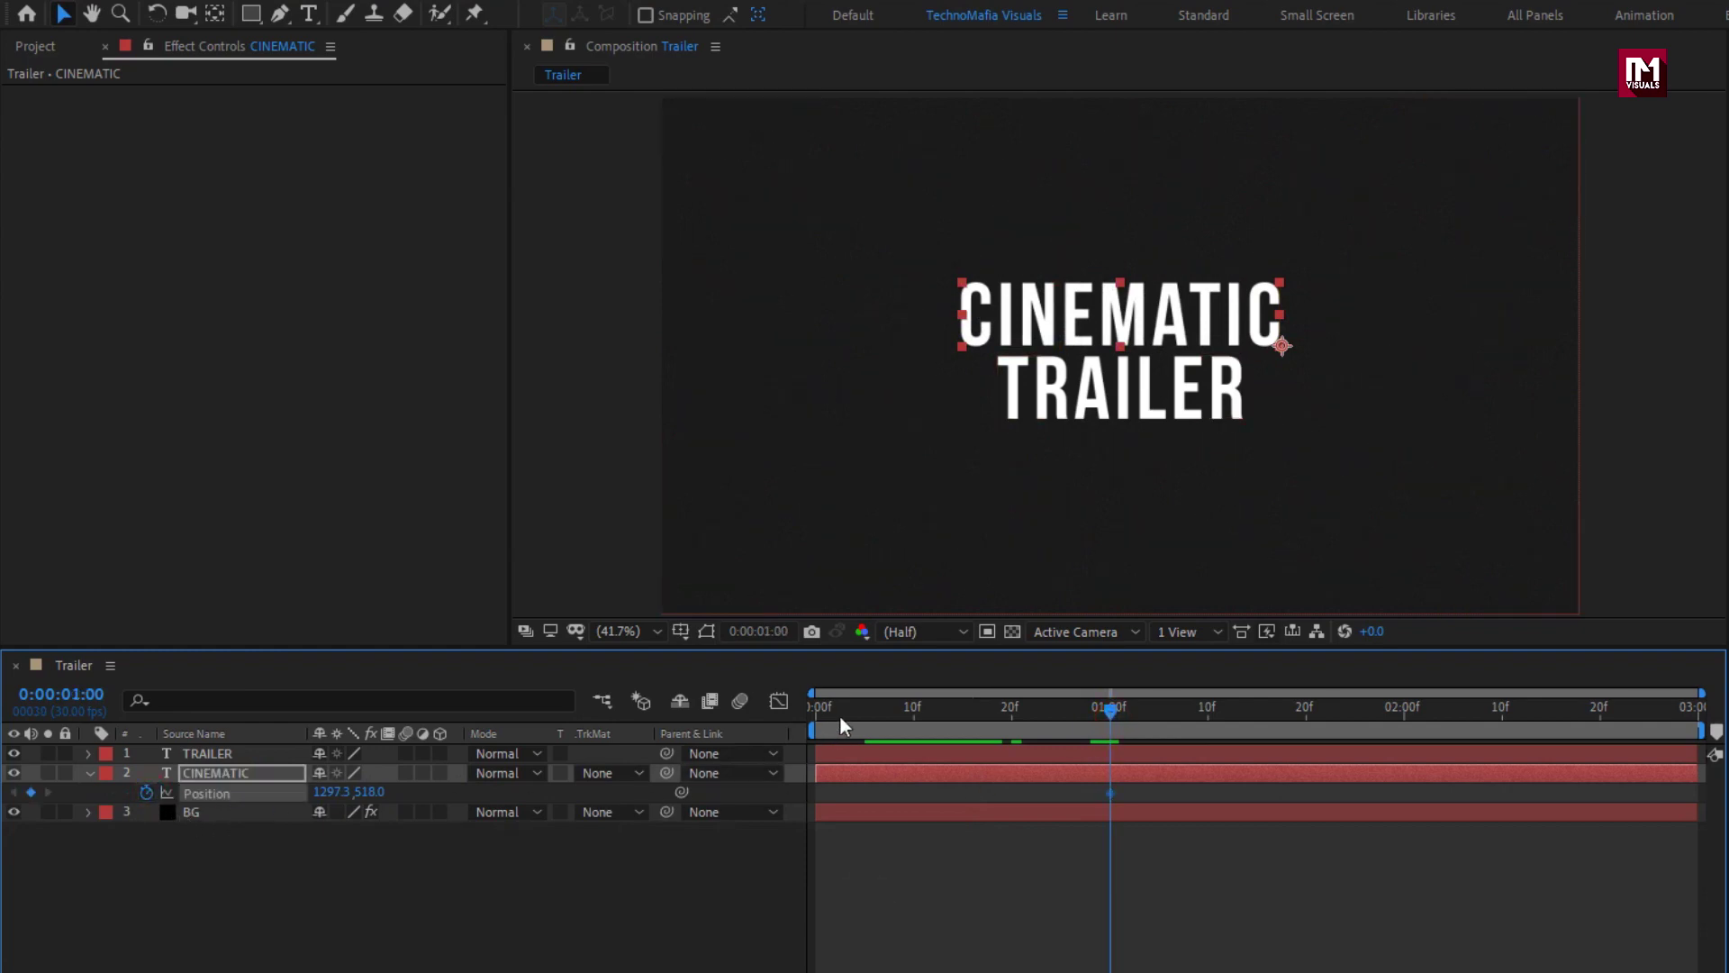
pyautogui.click(814, 712)
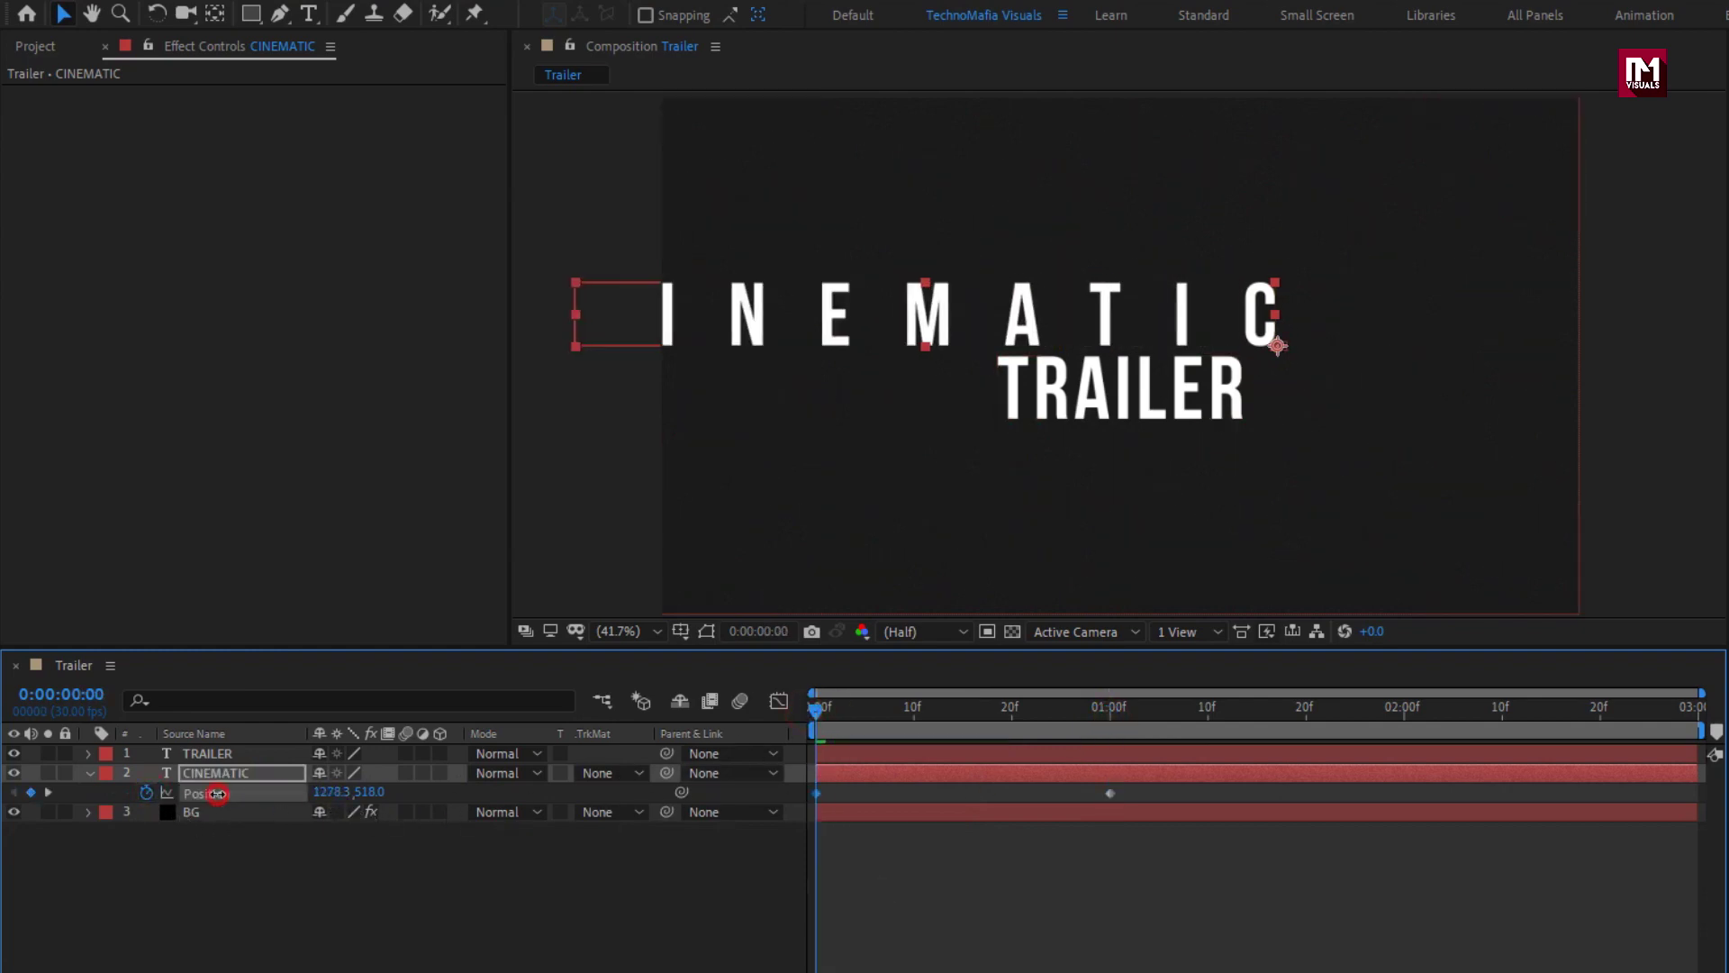
pyautogui.moveTo(335, 792); pyautogui.dragTo(4, 794)
pyautogui.moveTo(302, 797); pyautogui.dragTo(36, 799)
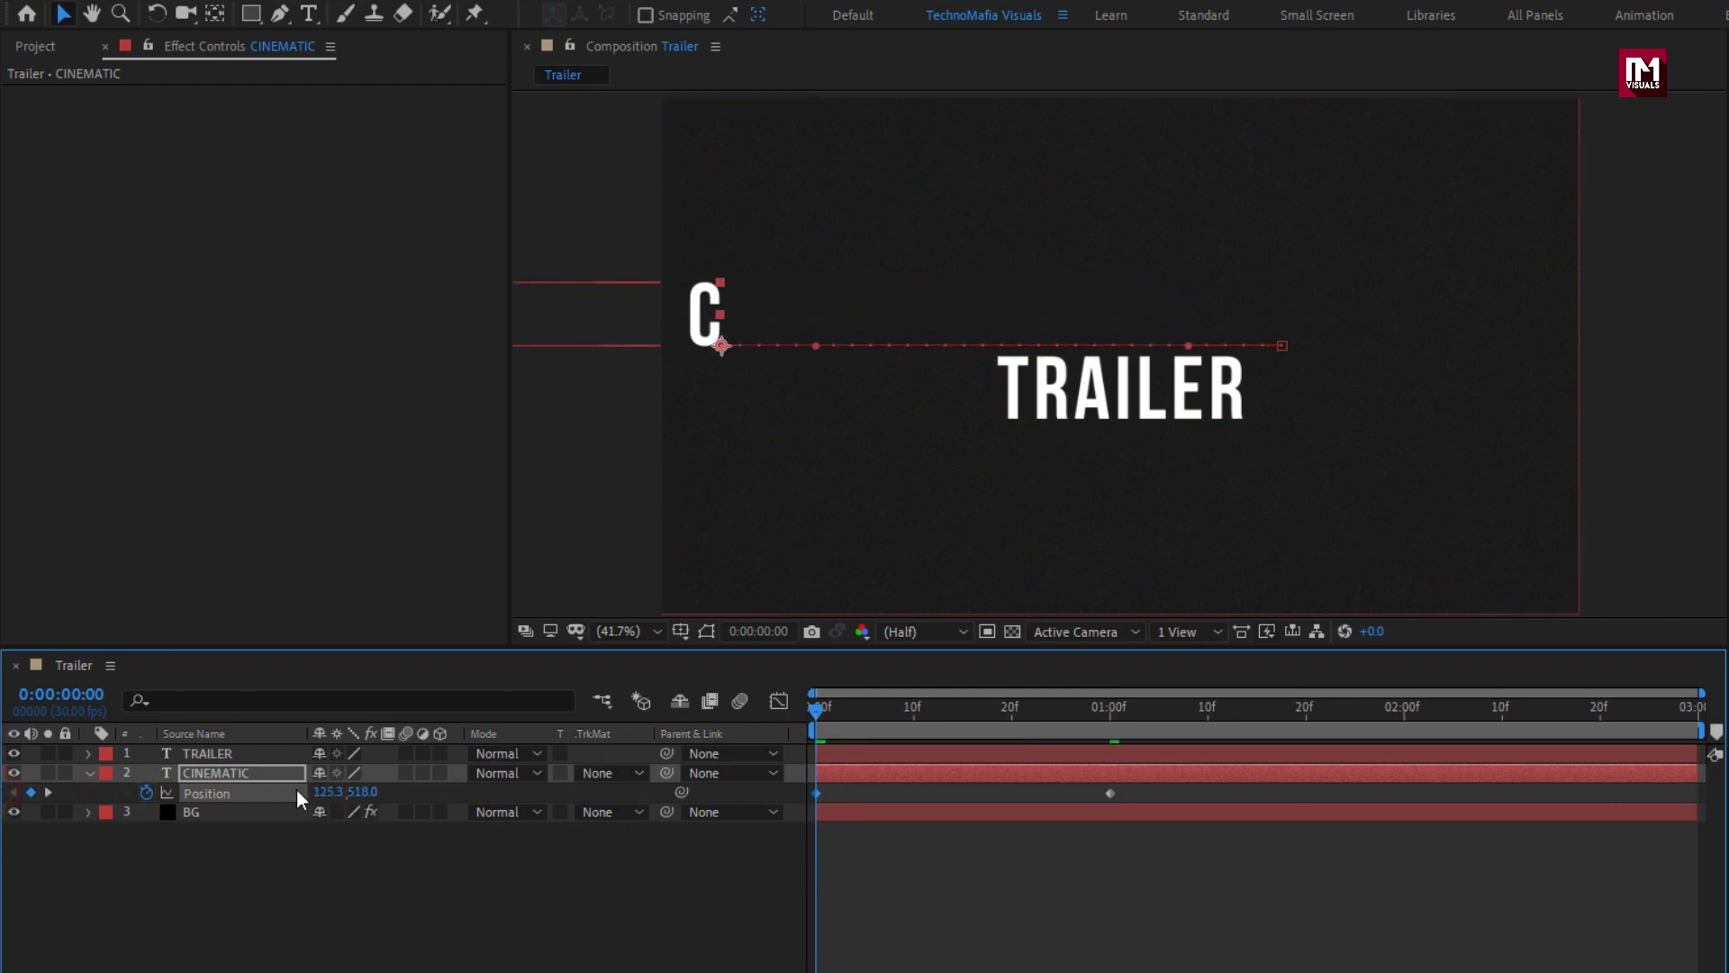
pyautogui.moveTo(320, 791); pyautogui.dragTo(261, 819)
# Show only the CINEMATIC layer's Opacity property.
pyautogui.press('t')
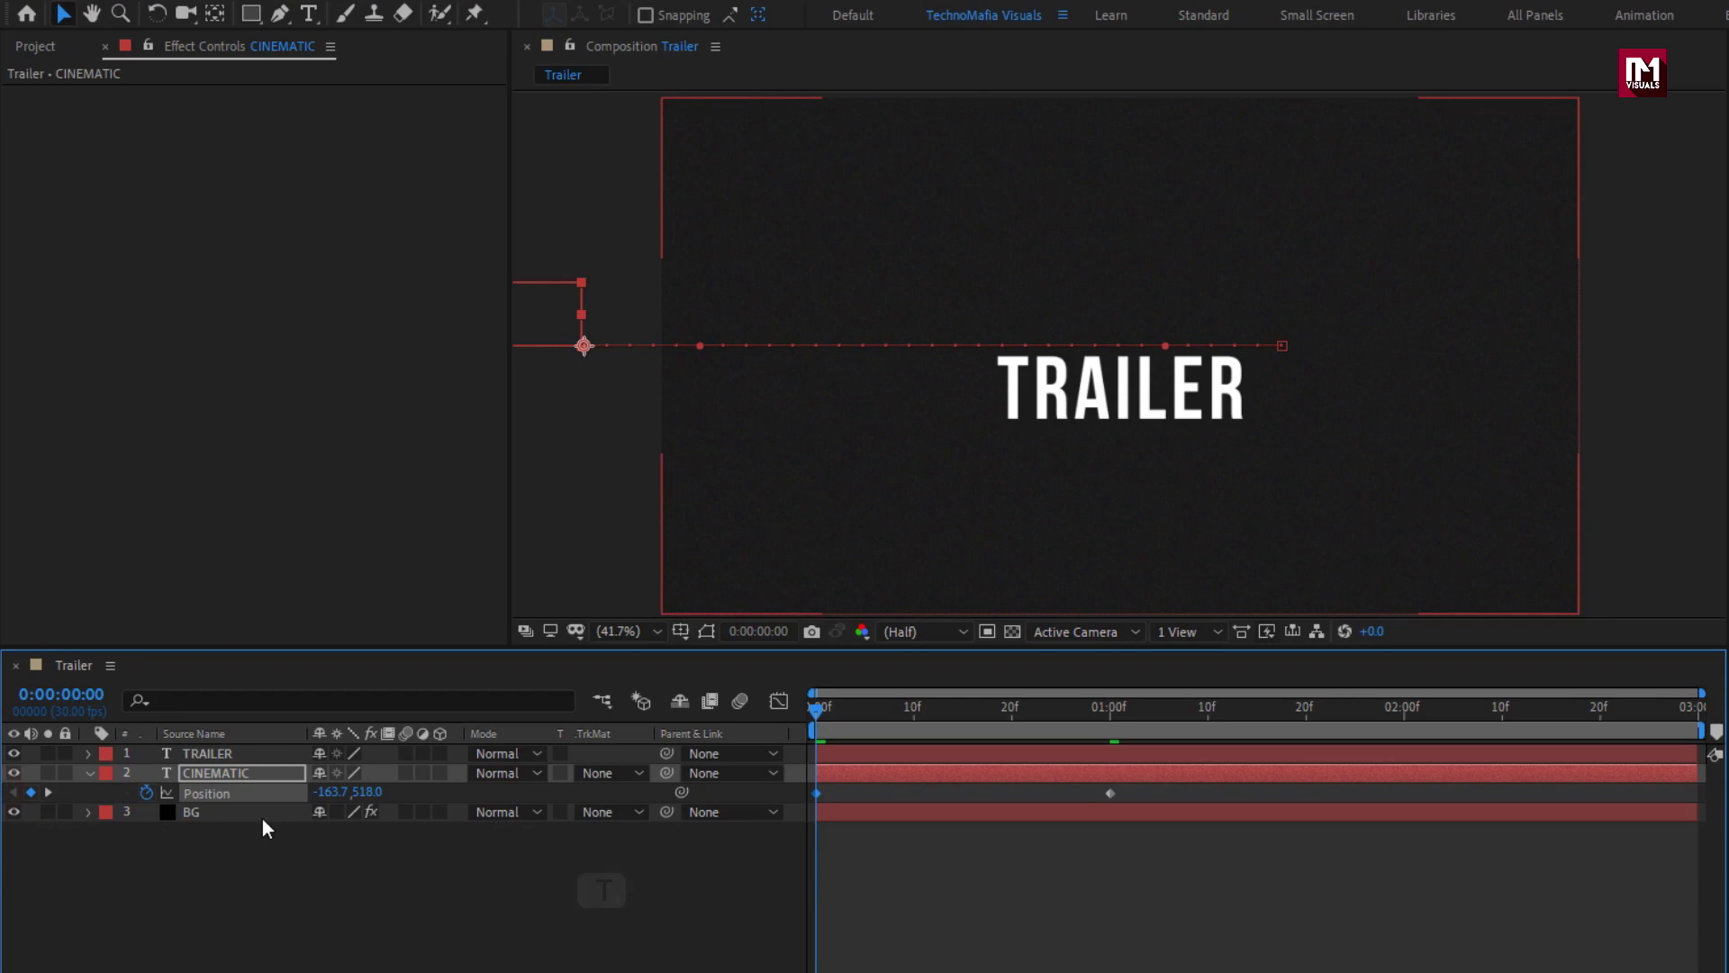
pyautogui.click(252, 775)
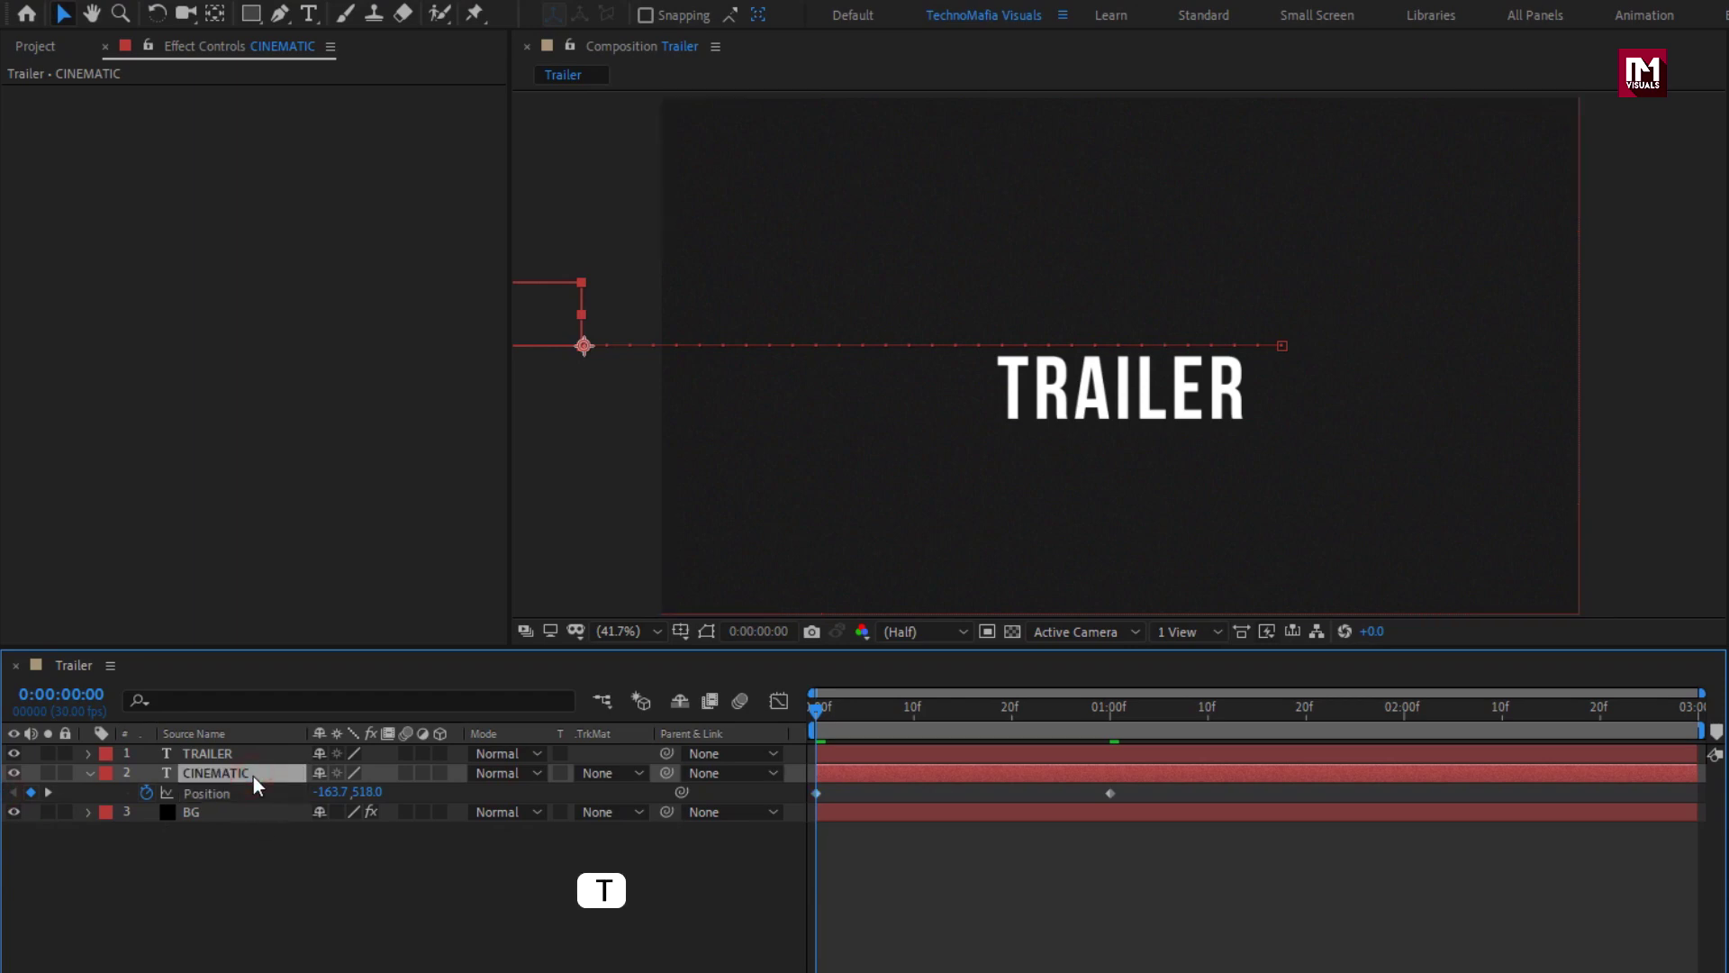
pyautogui.press('t')
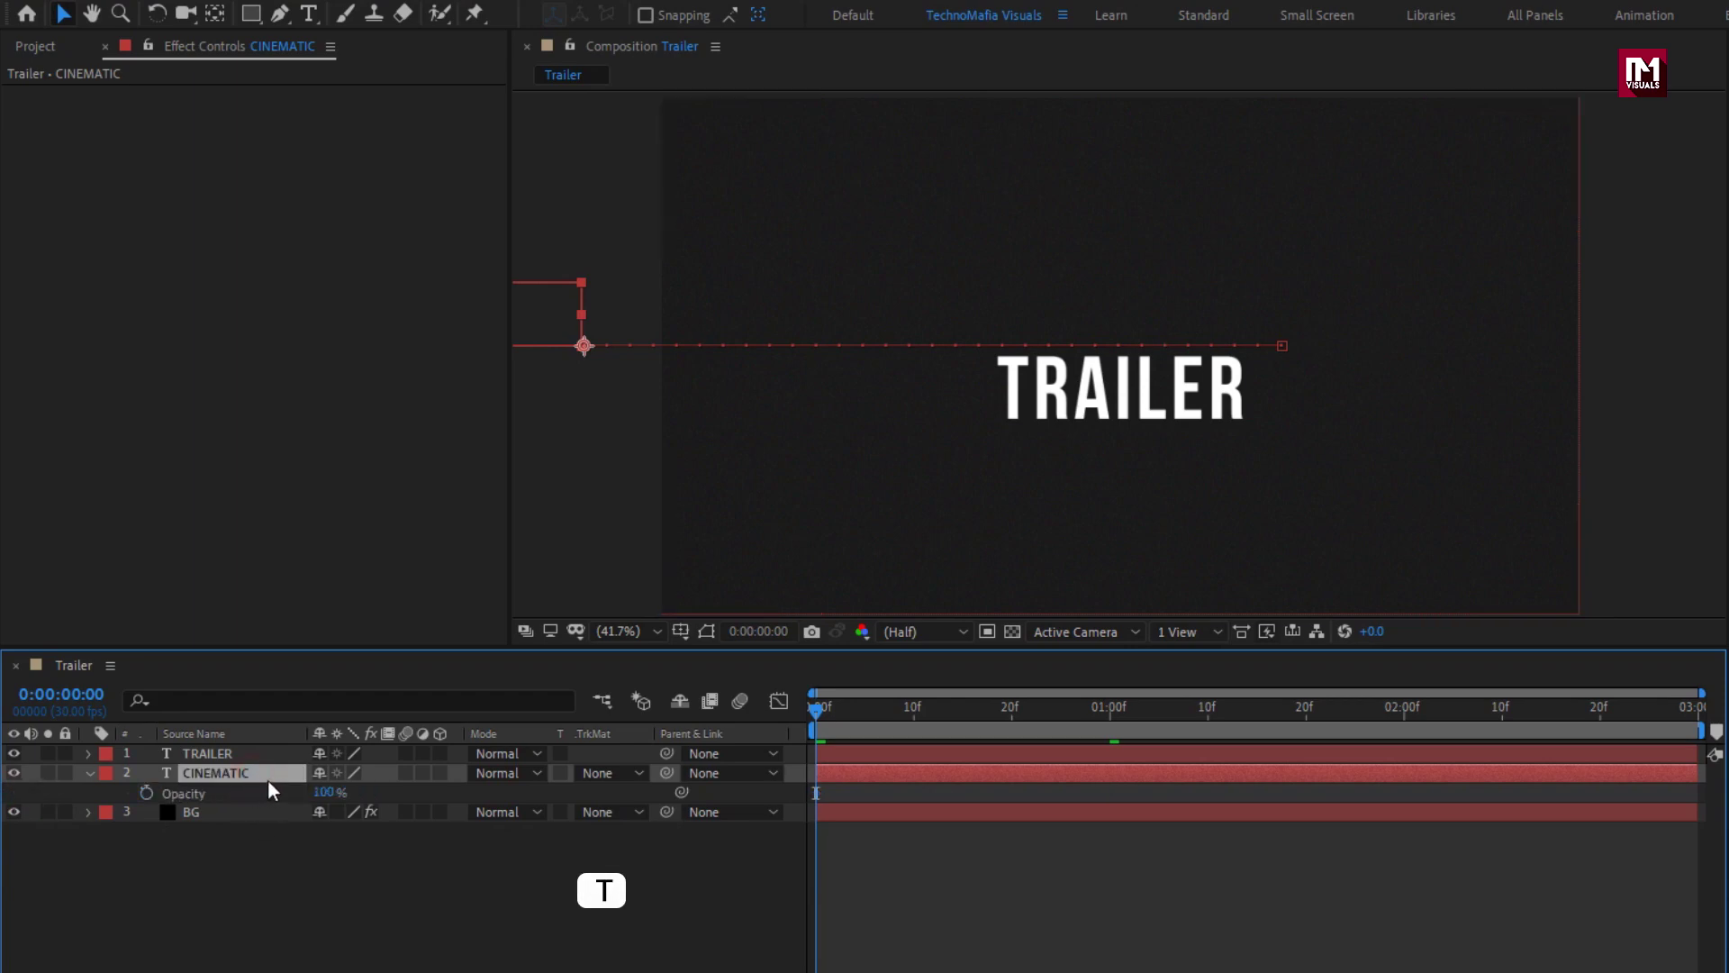
# Keyframe CINEMATIC's Opacity at 100% on frame 25 and 0% on frame 10.
pyautogui.moveTo(816, 710); pyautogui.dragTo(1063, 717)
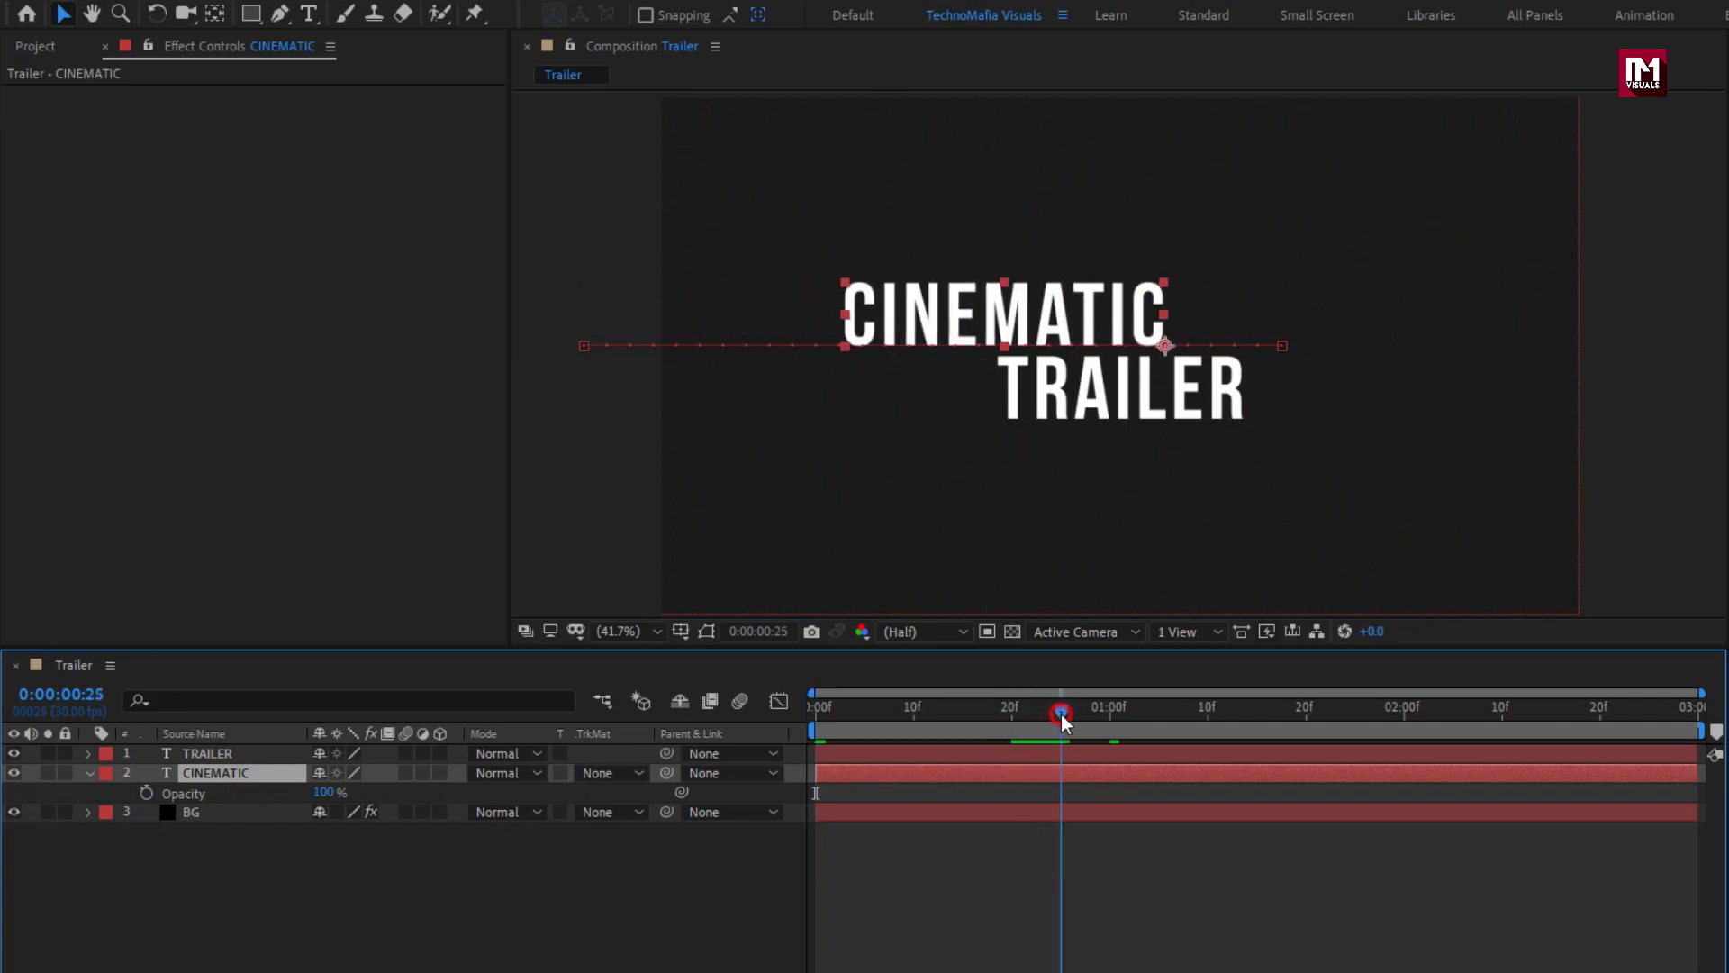
pyautogui.click(146, 792)
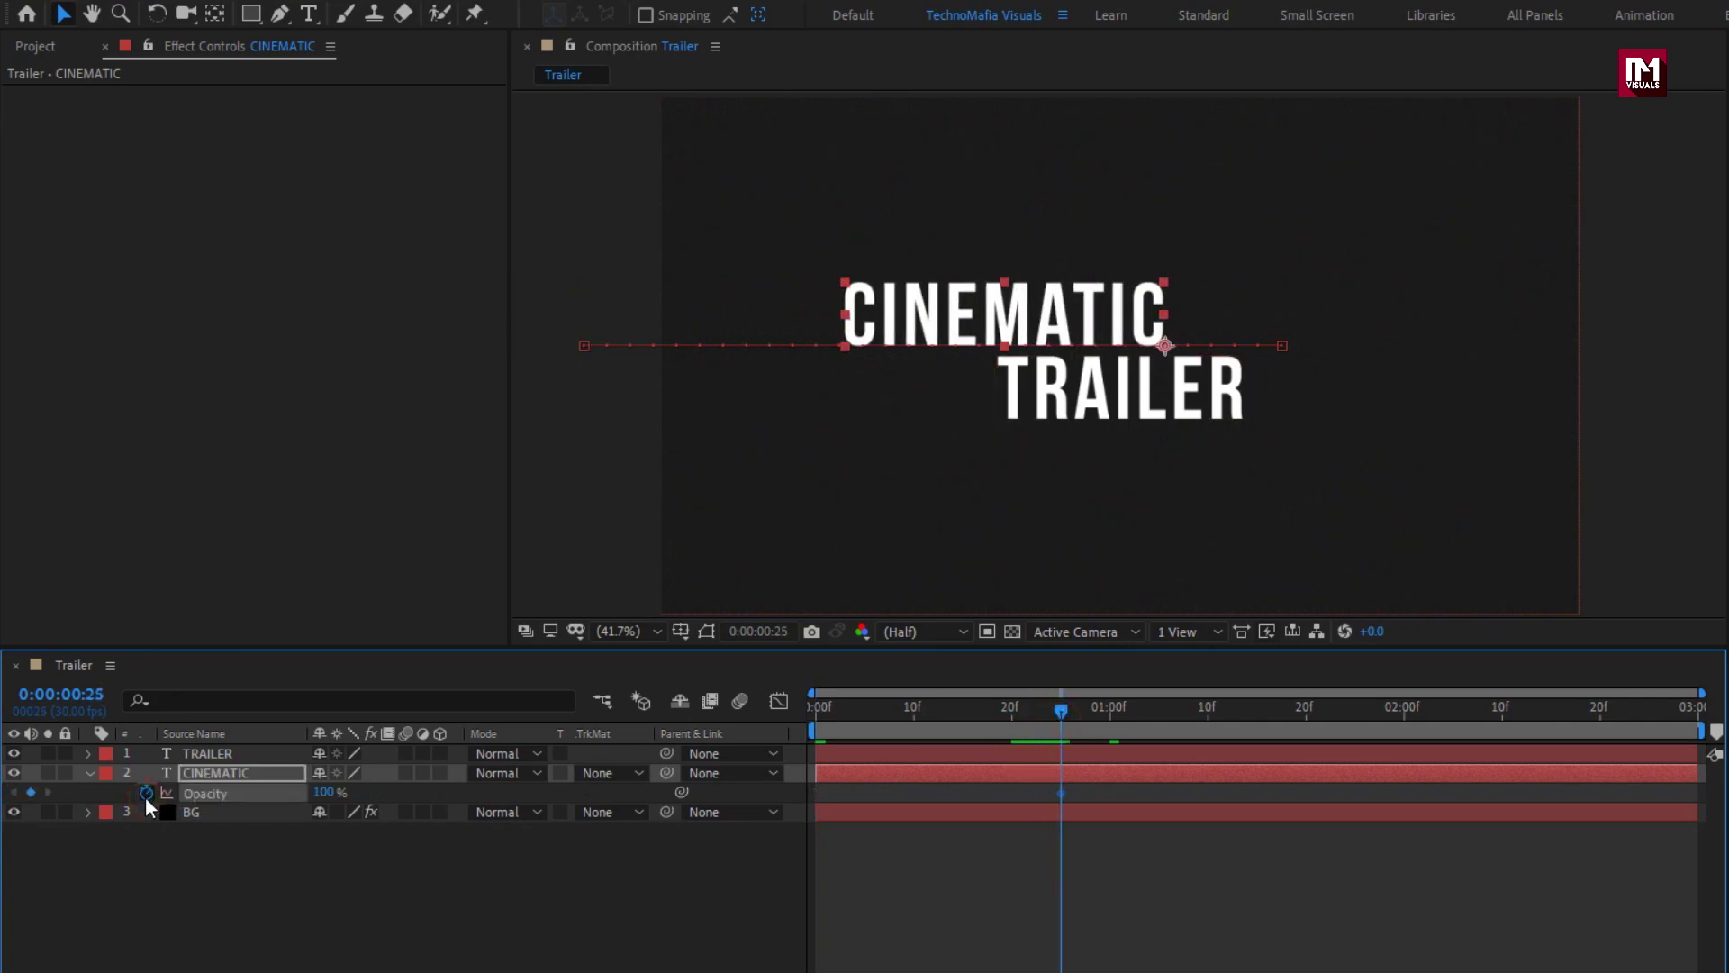
pyautogui.moveTo(888, 721); pyautogui.dragTo(916, 722)
pyautogui.moveTo(329, 792); pyautogui.dragTo(69, 790)
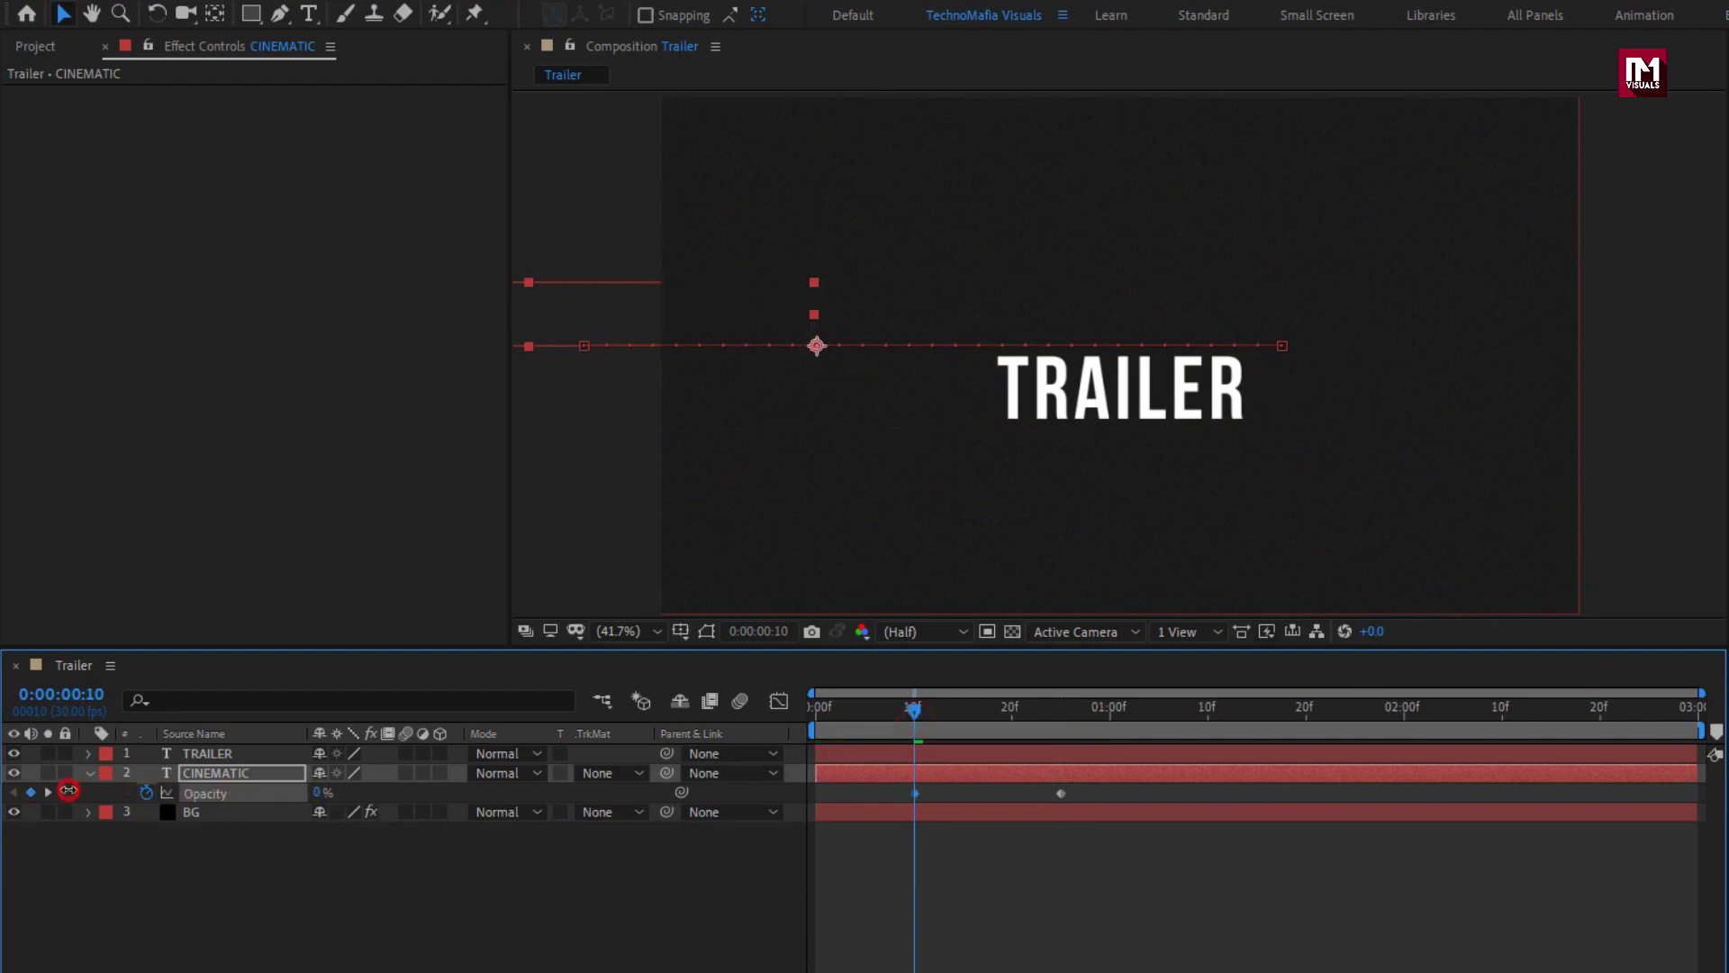
pyautogui.moveTo(913, 713); pyautogui.dragTo(955, 711)
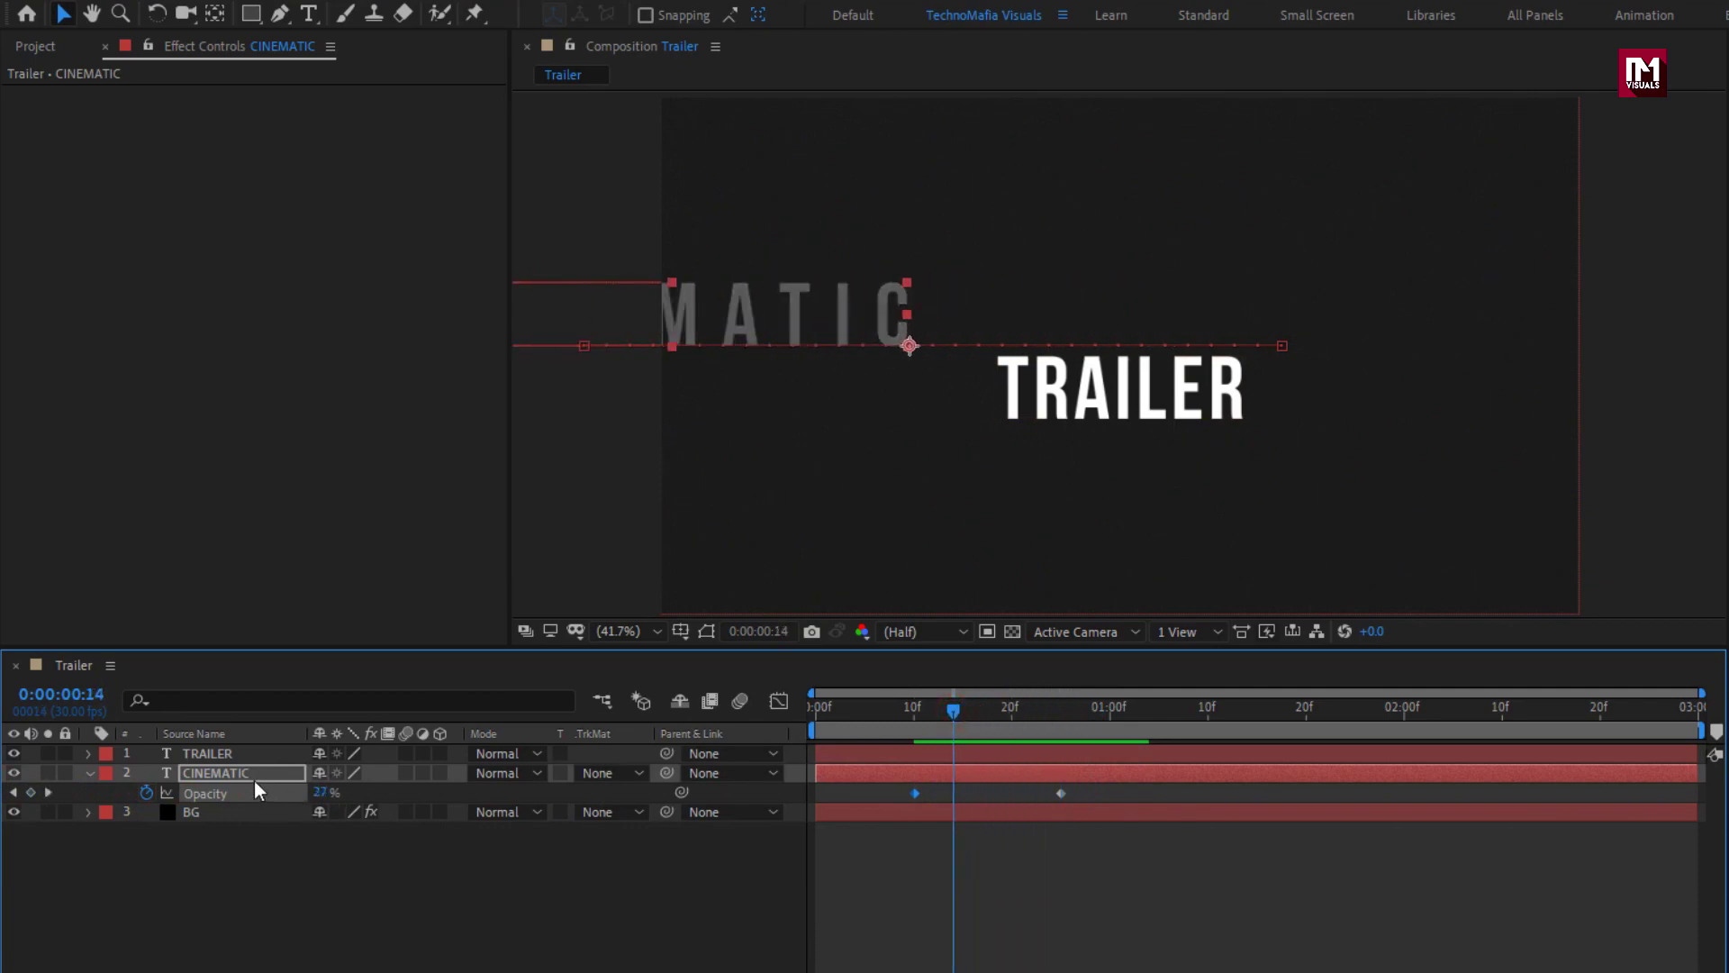
# Apply Easy Ease to CINEMATIC's one-second Position keyframe and lengthen its influence in the Graph Editor.
pyautogui.press('p')
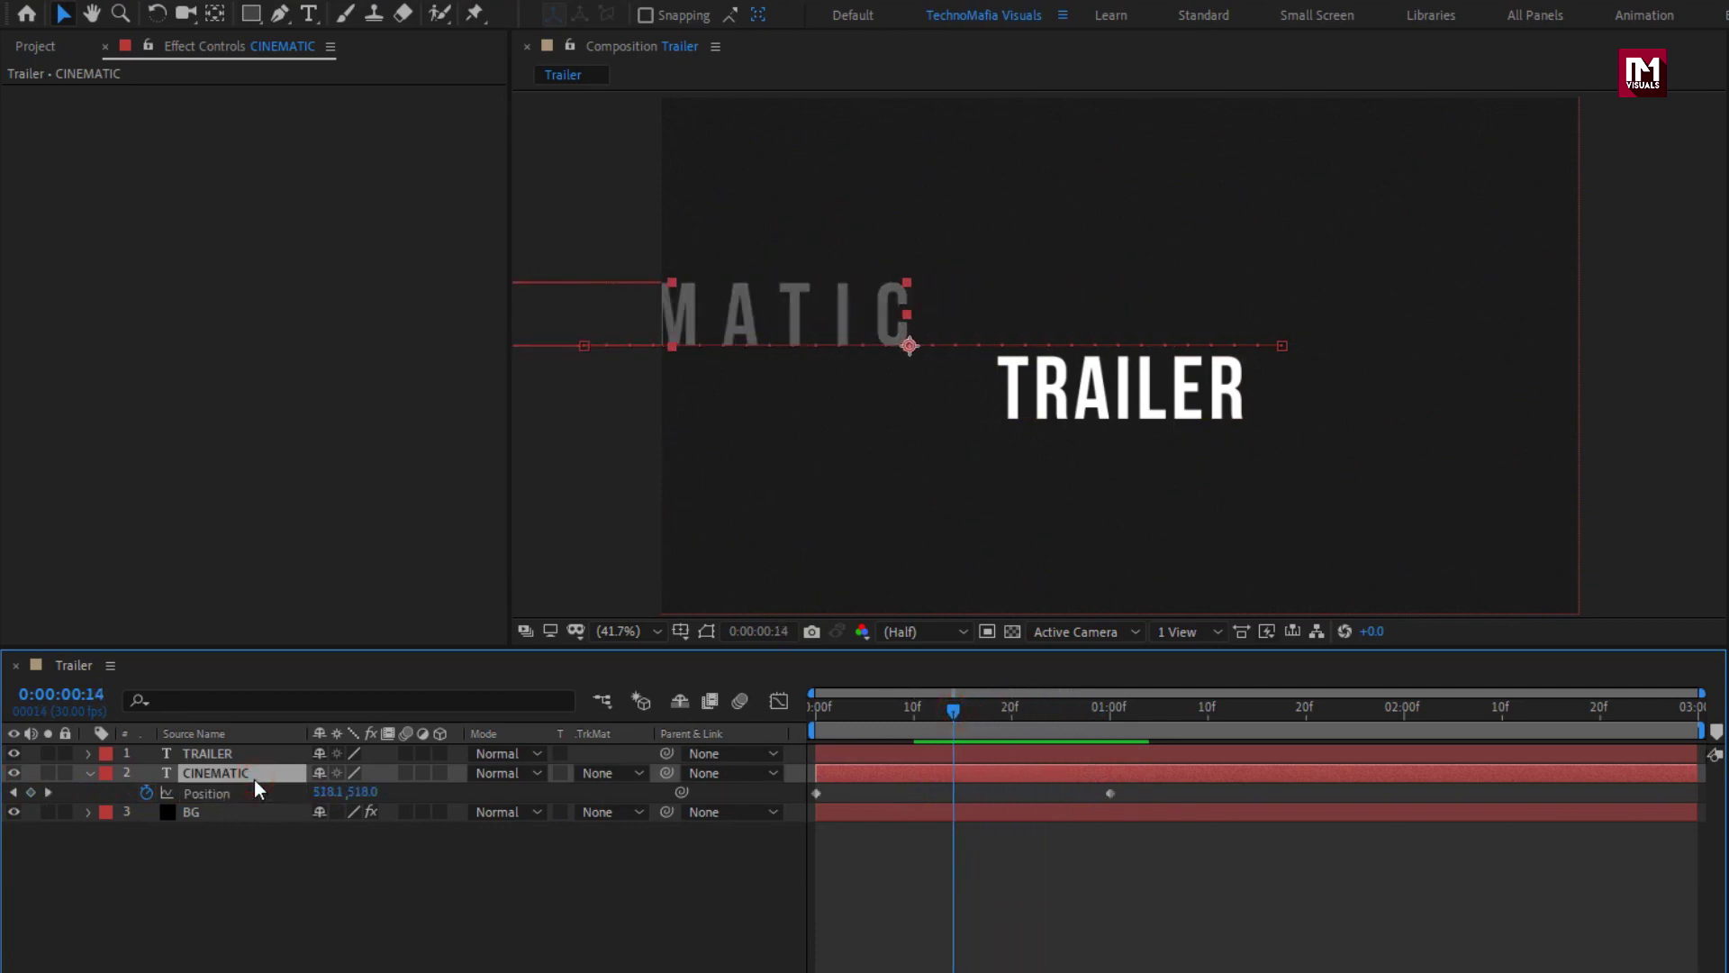
pyautogui.rightClick(1109, 796)
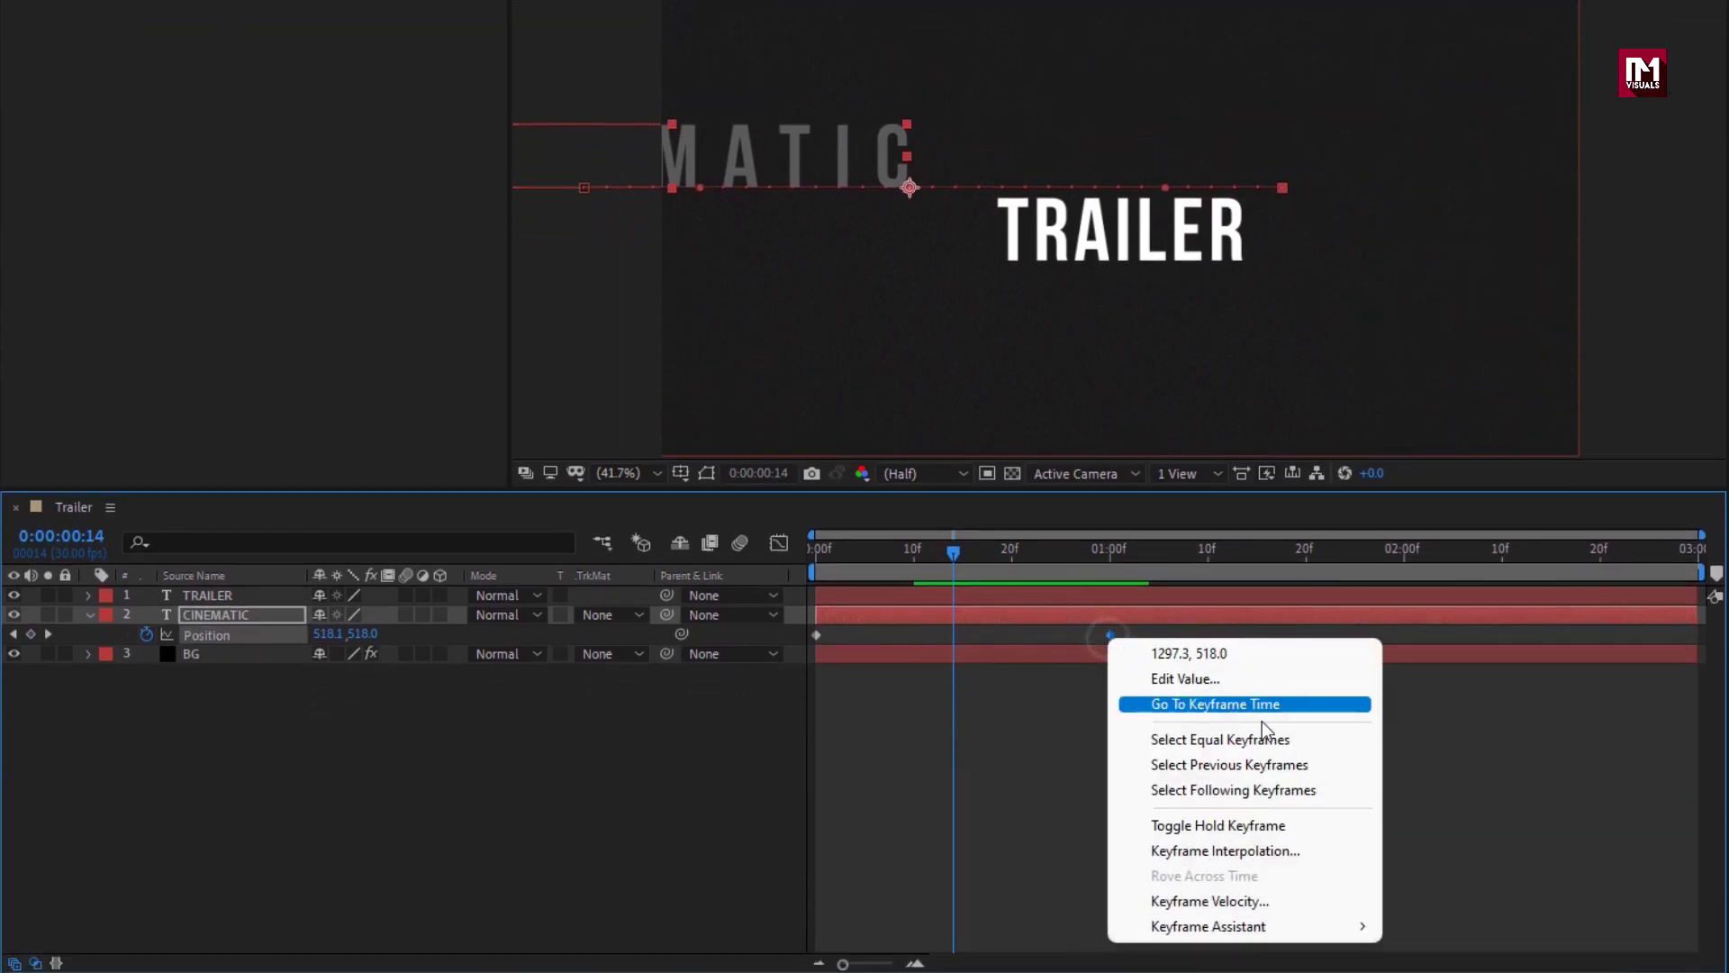
pyautogui.moveTo(1312, 926)
pyautogui.click(1432, 753)
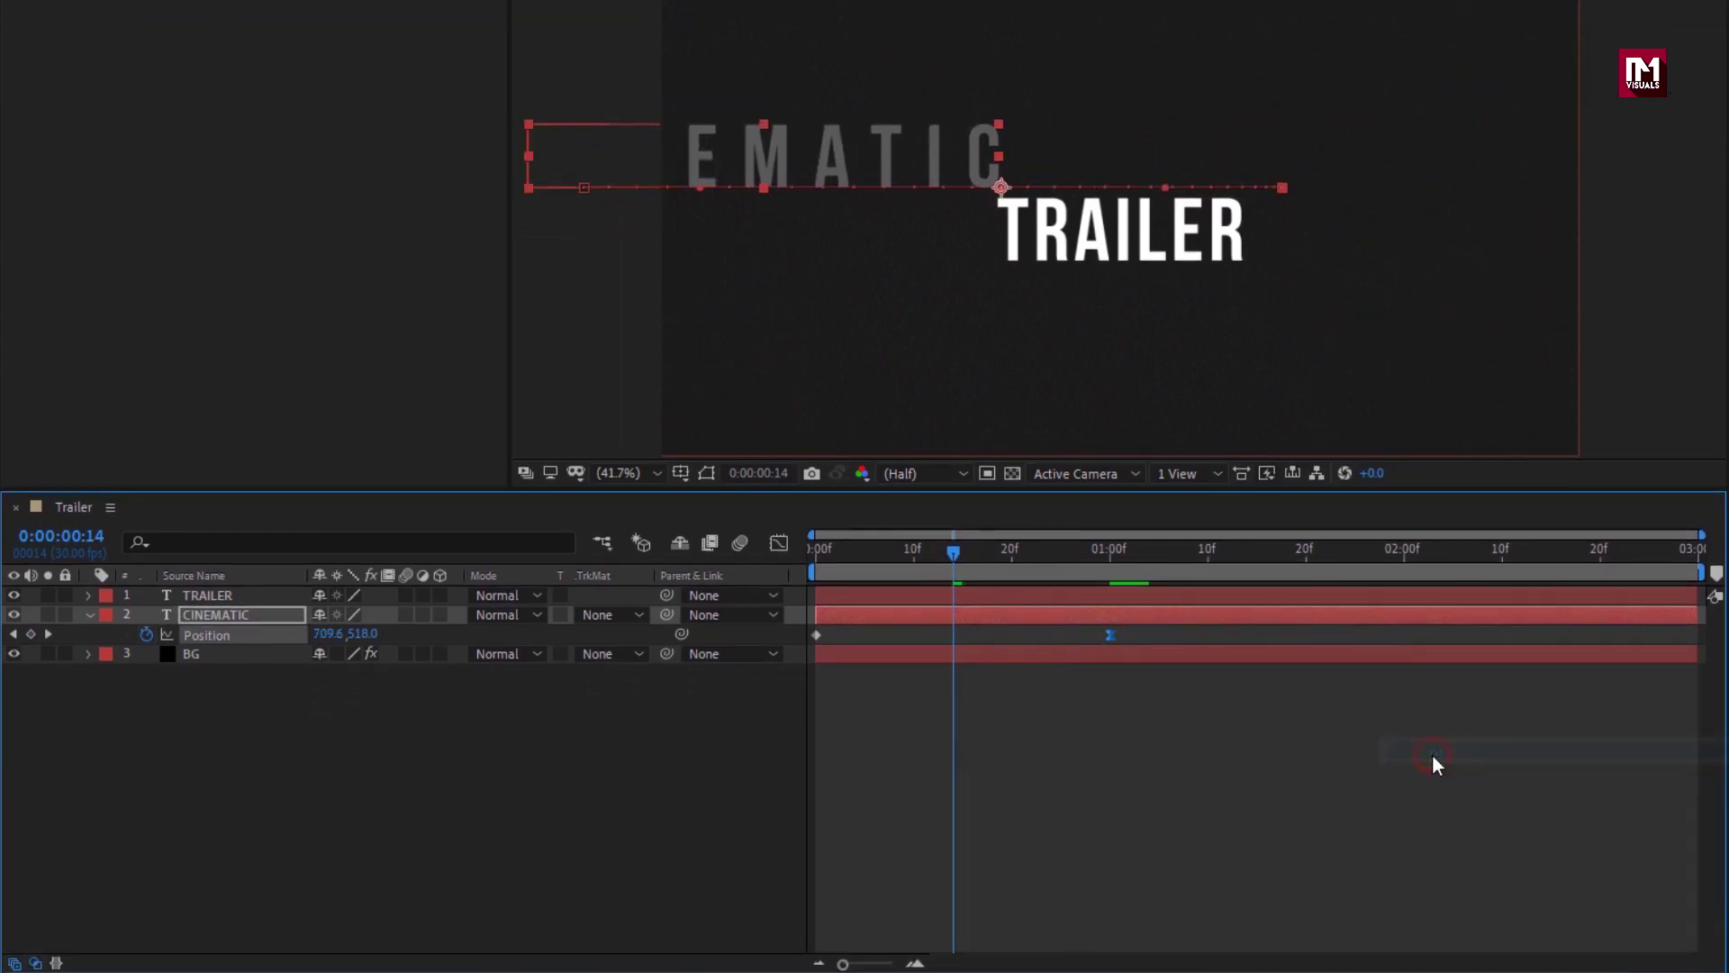
pyautogui.click(779, 543)
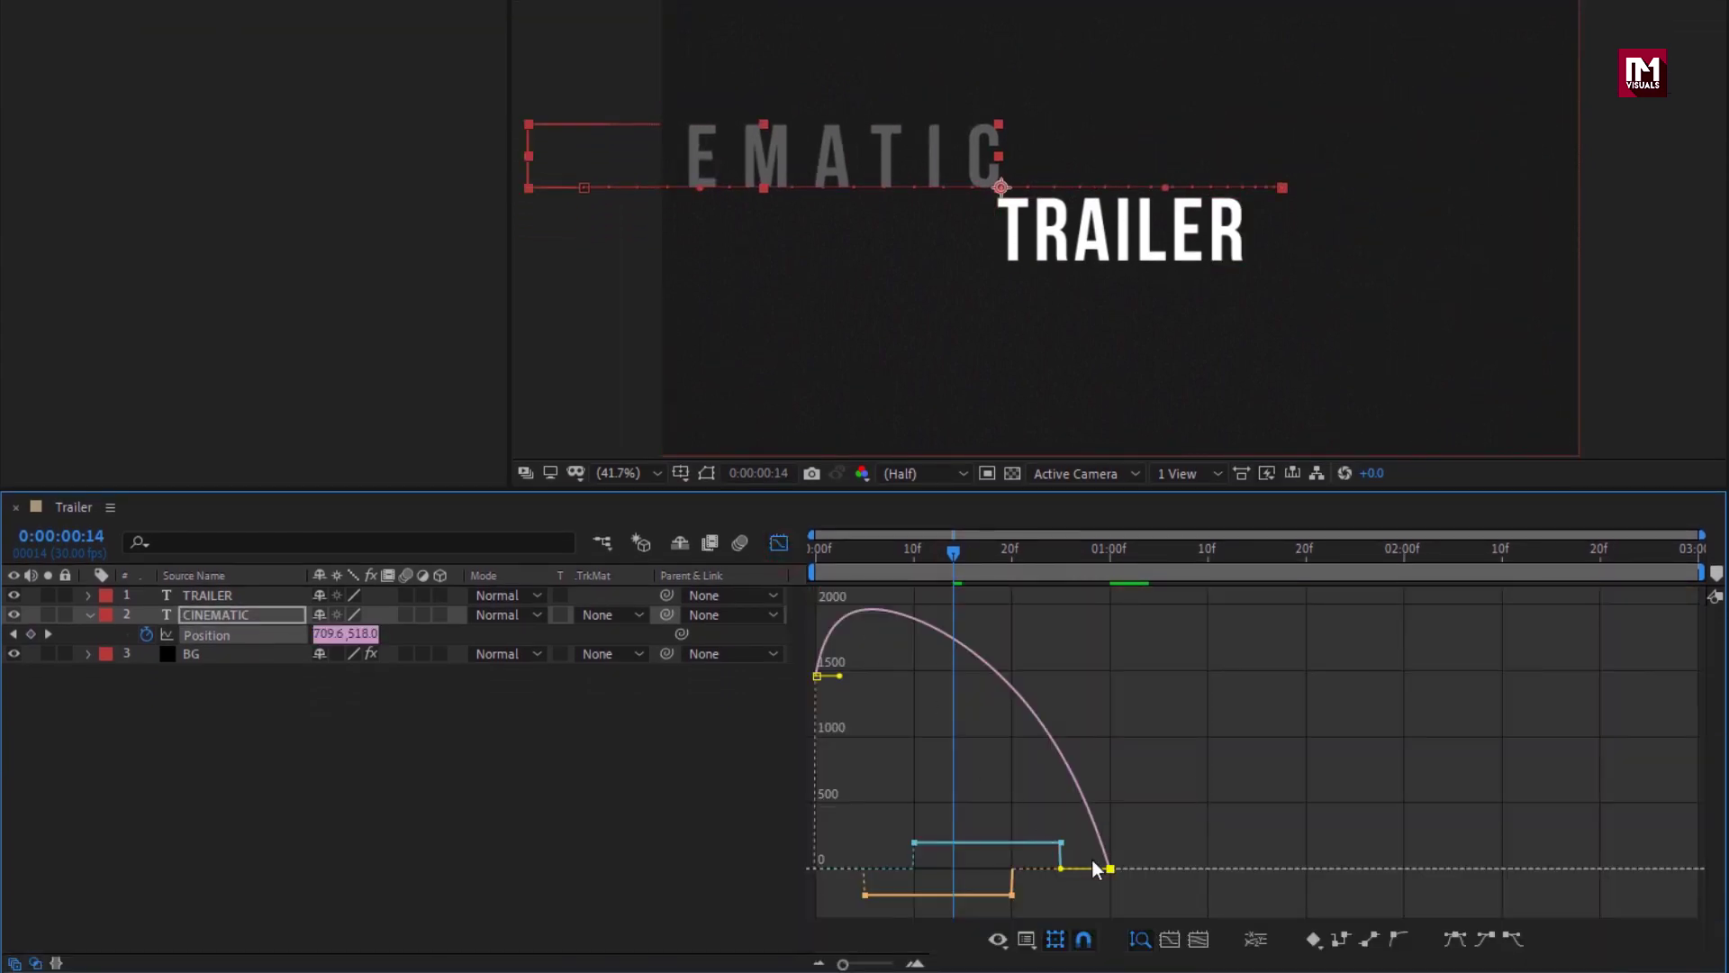
pyautogui.moveTo(1061, 869); pyautogui.dragTo(969, 866)
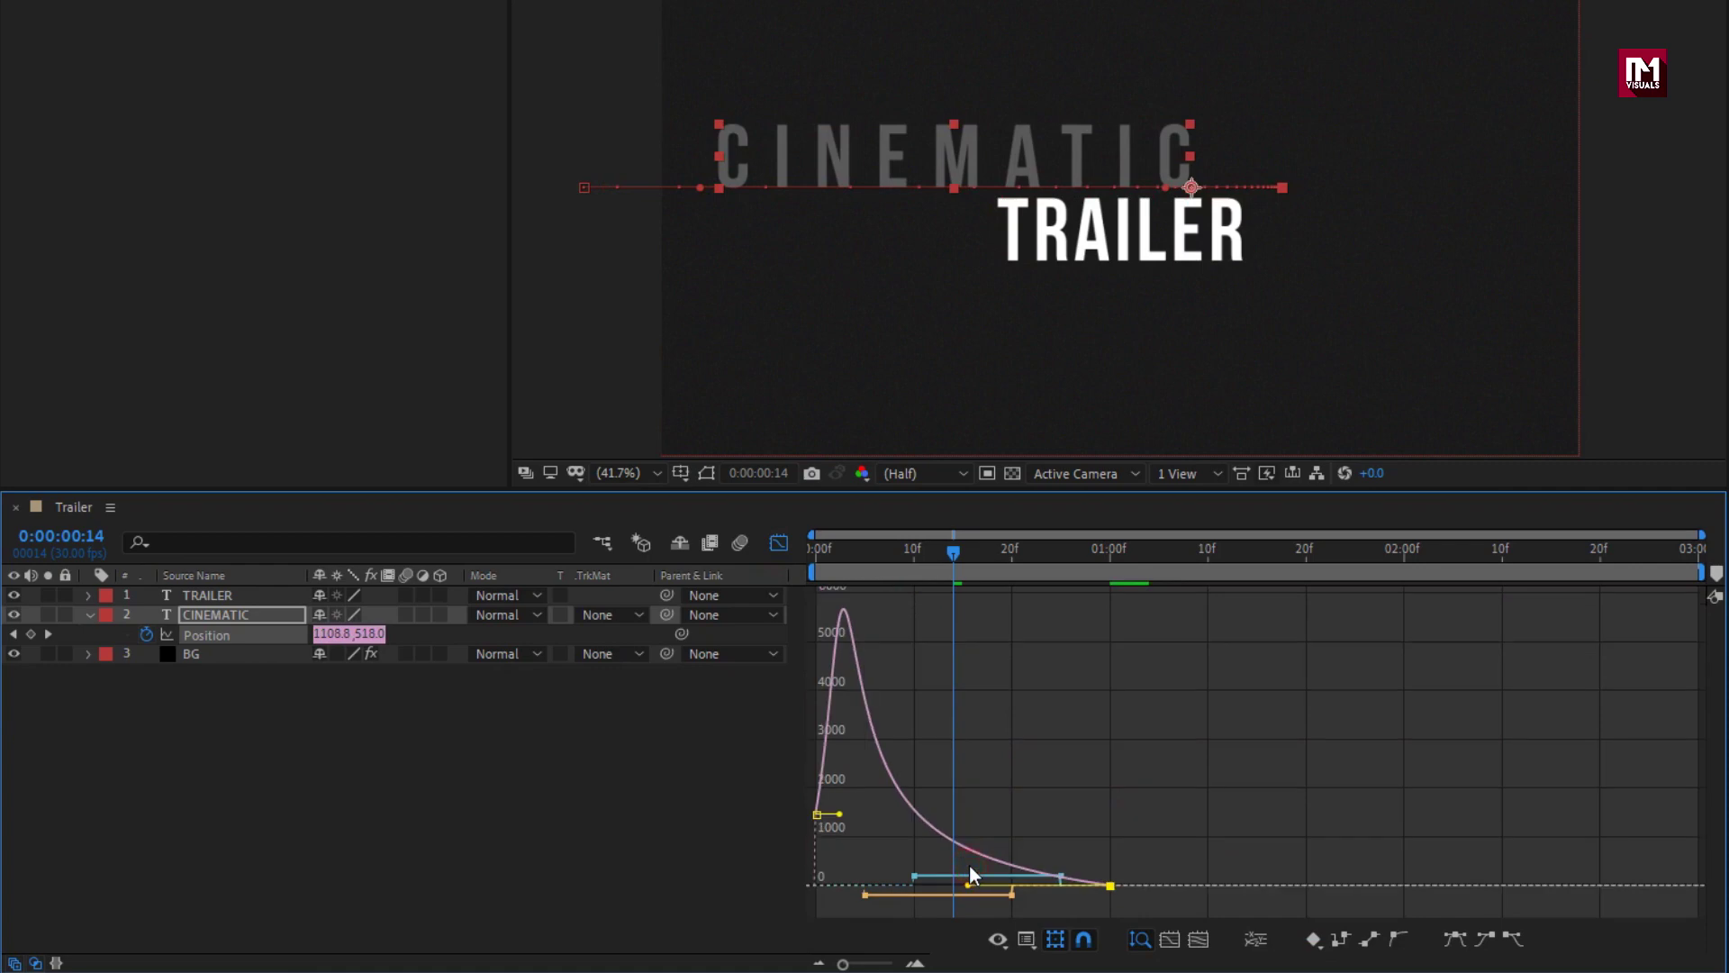
pyautogui.click(777, 543)
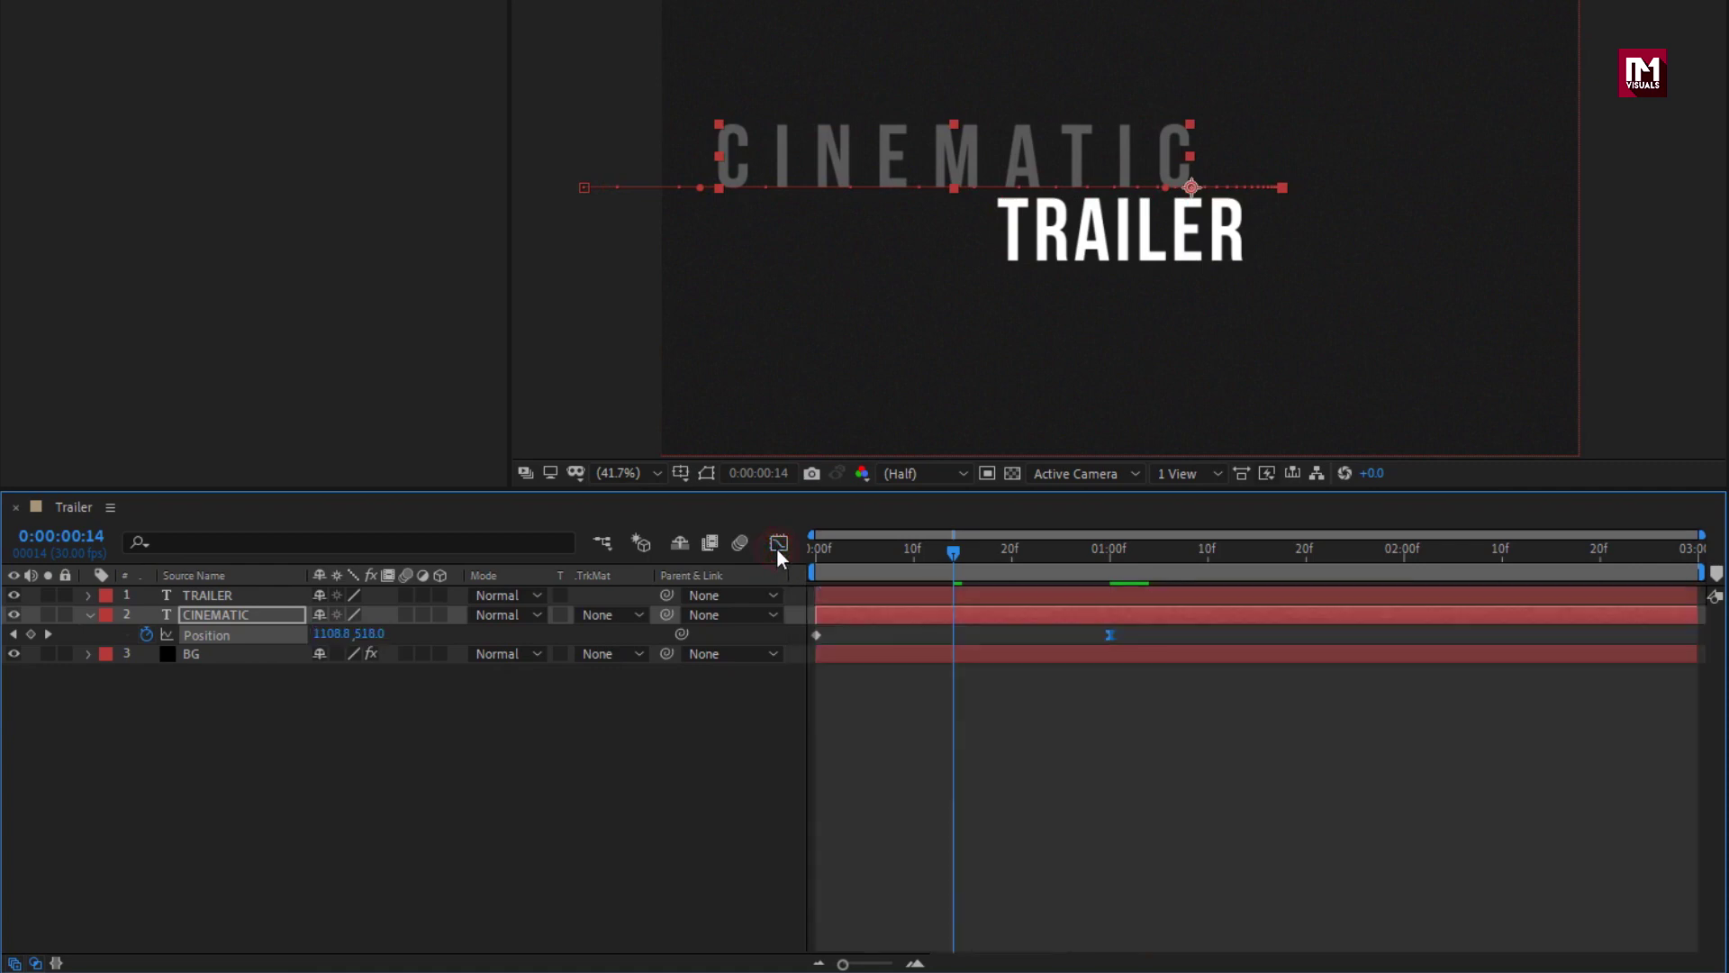
pyautogui.click(88, 773)
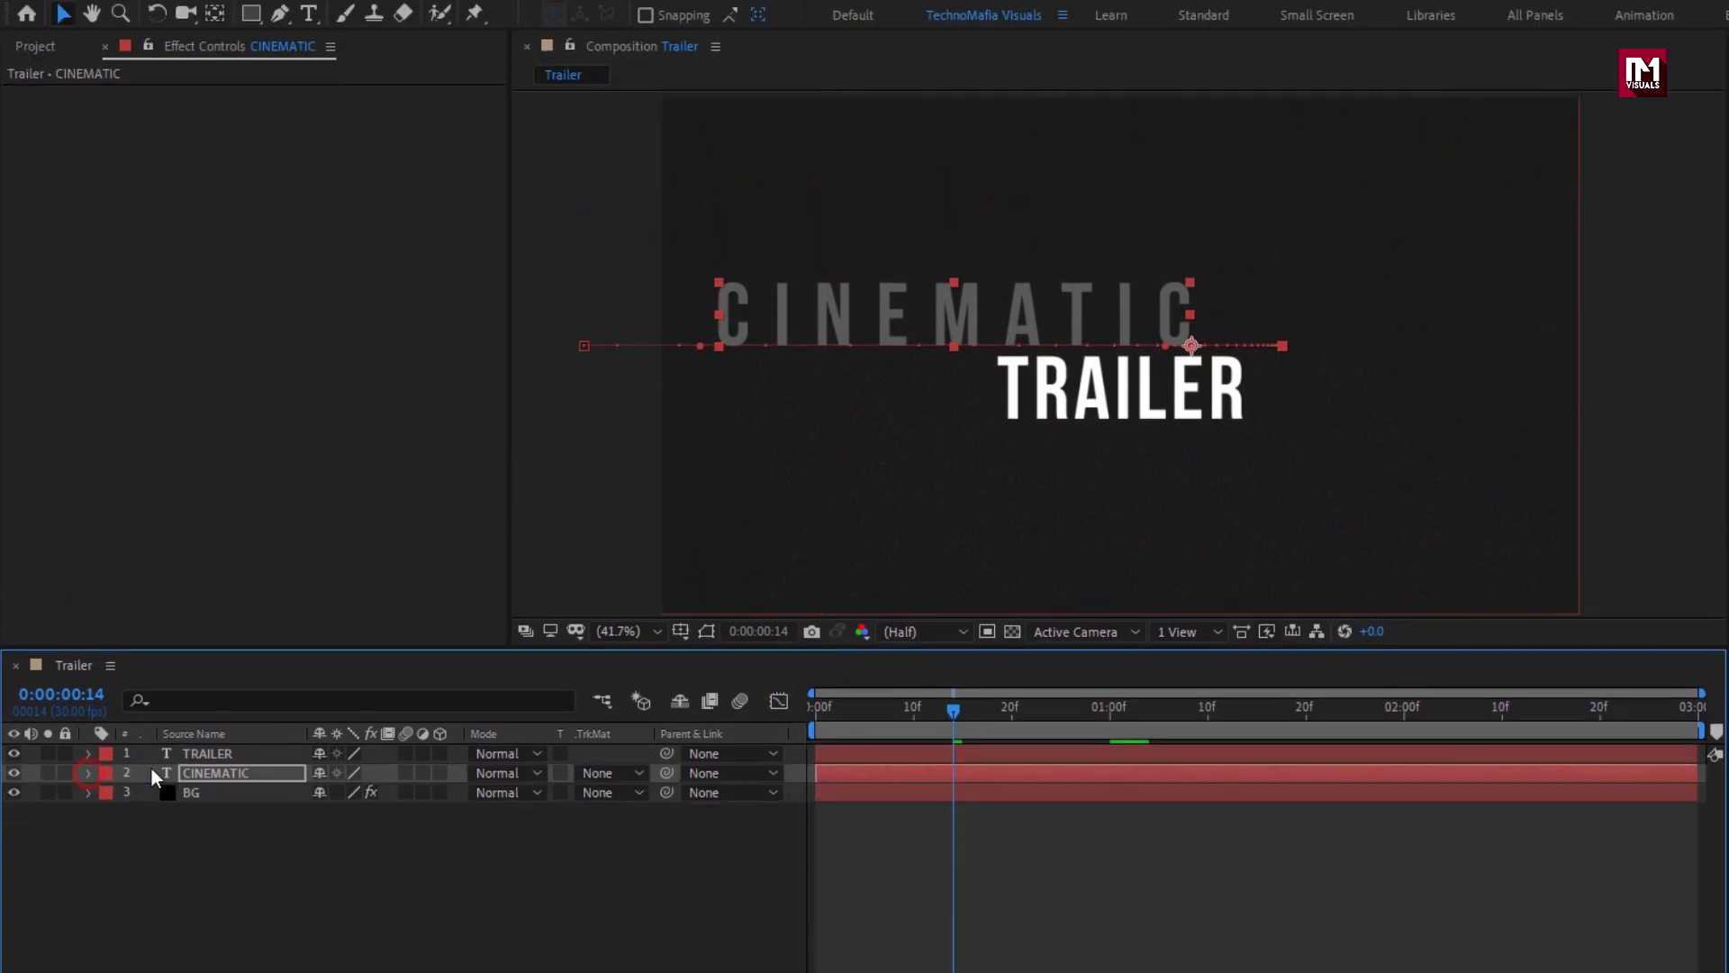
# Add a Tracking animator to TRAILER, keyframing Tracking Amount 0 at frame 20 and 100 at frame 5.
pyautogui.click(204, 752)
pyautogui.click(89, 754)
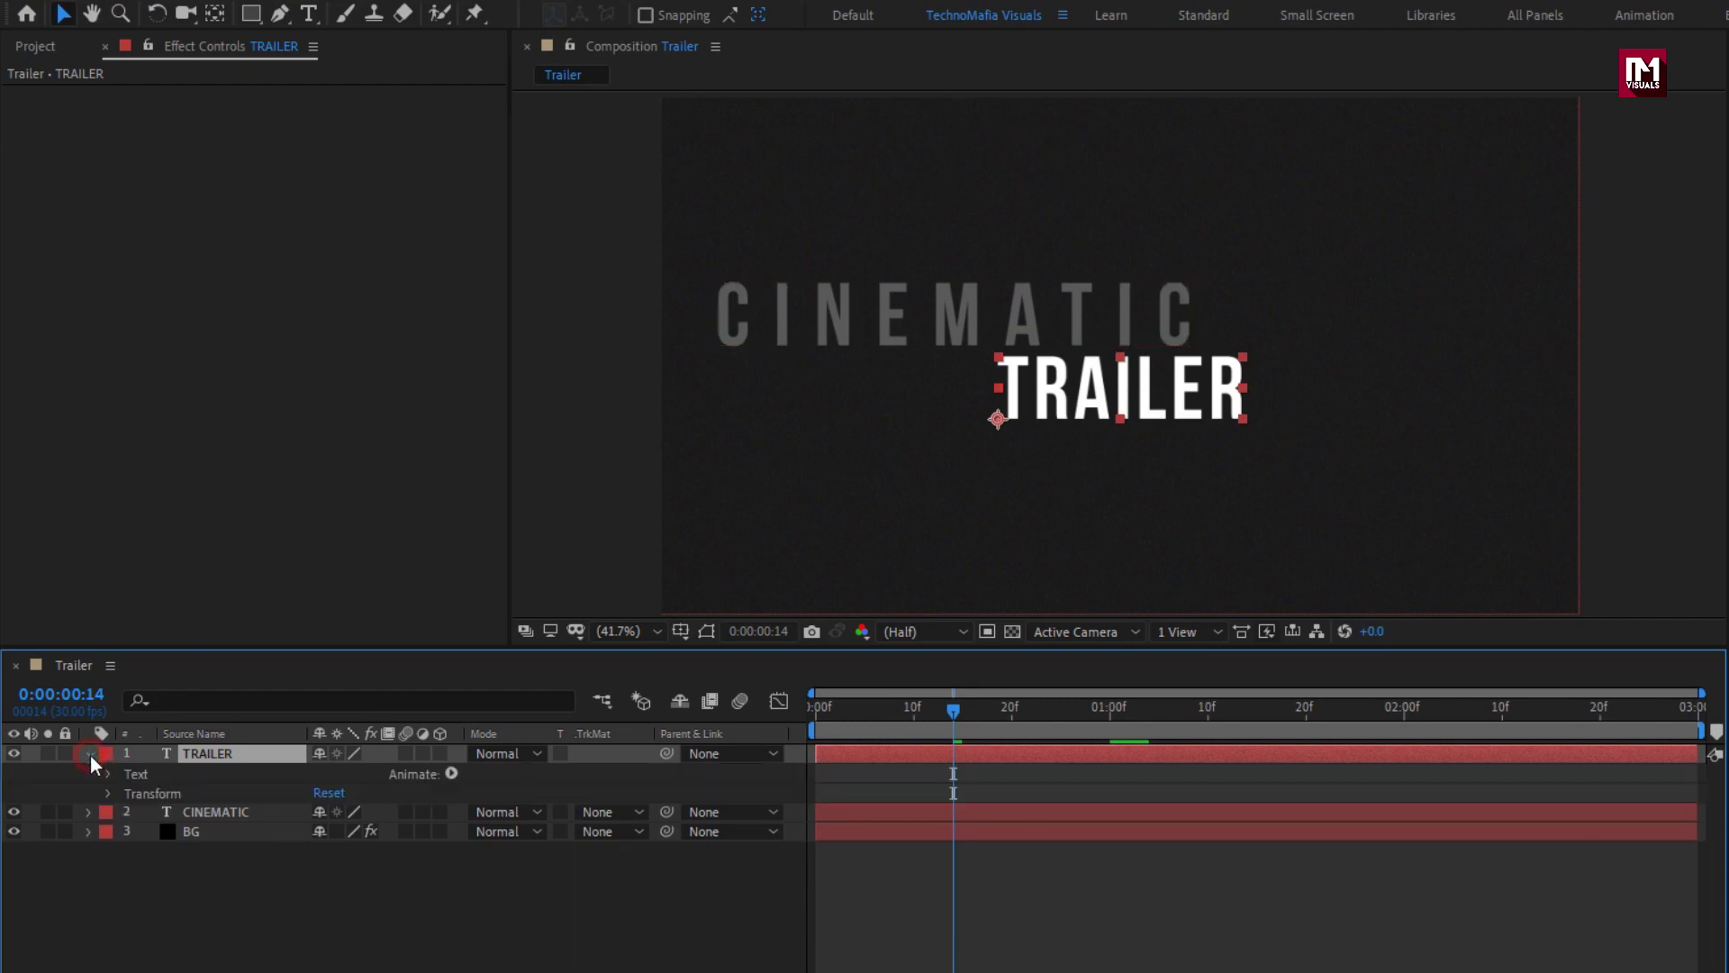
pyautogui.click(451, 774)
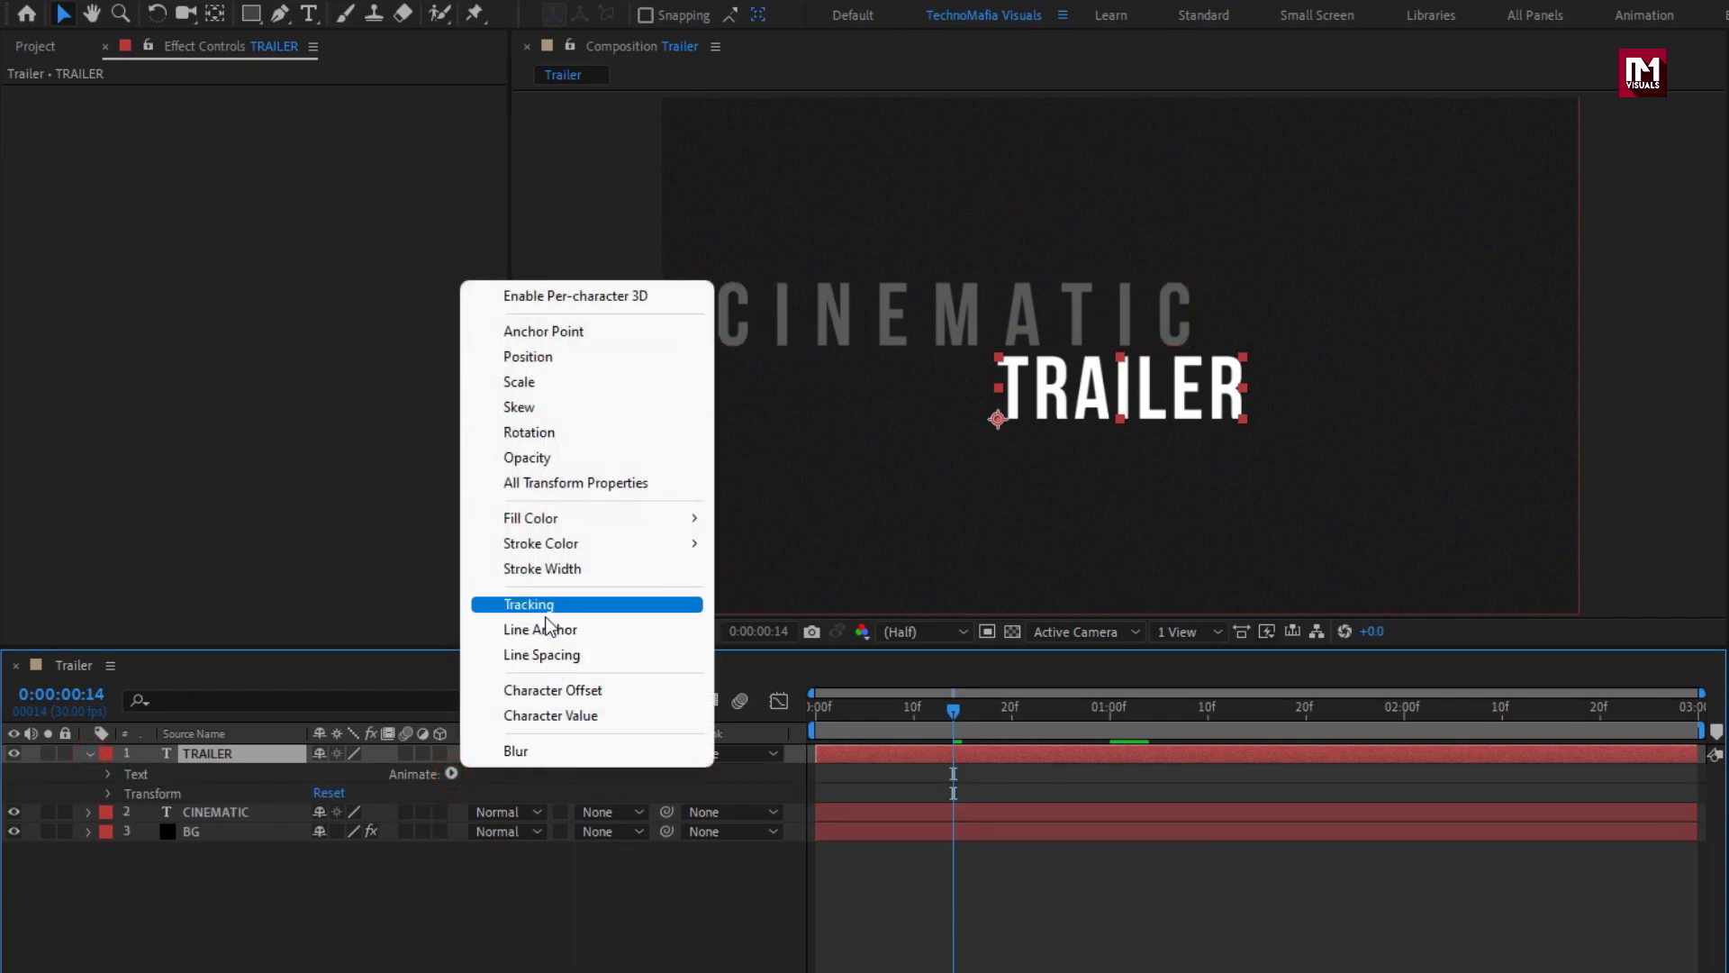
pyautogui.click(545, 603)
pyautogui.click(1010, 717)
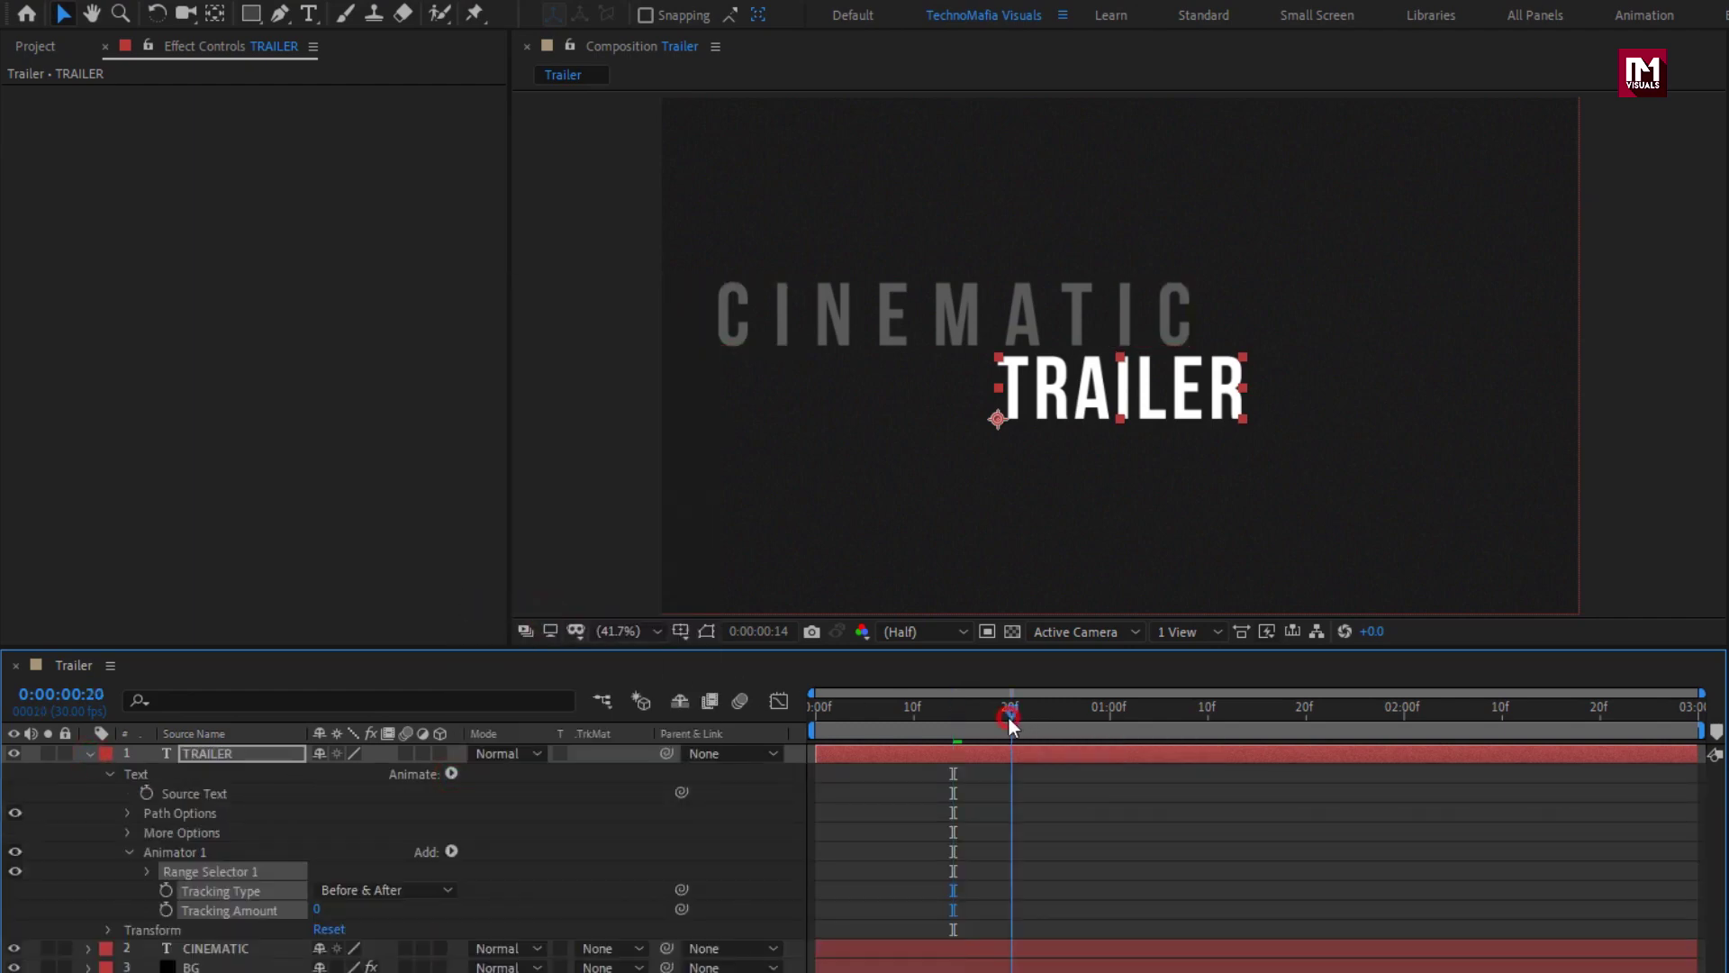
pyautogui.click(165, 910)
pyautogui.click(857, 715)
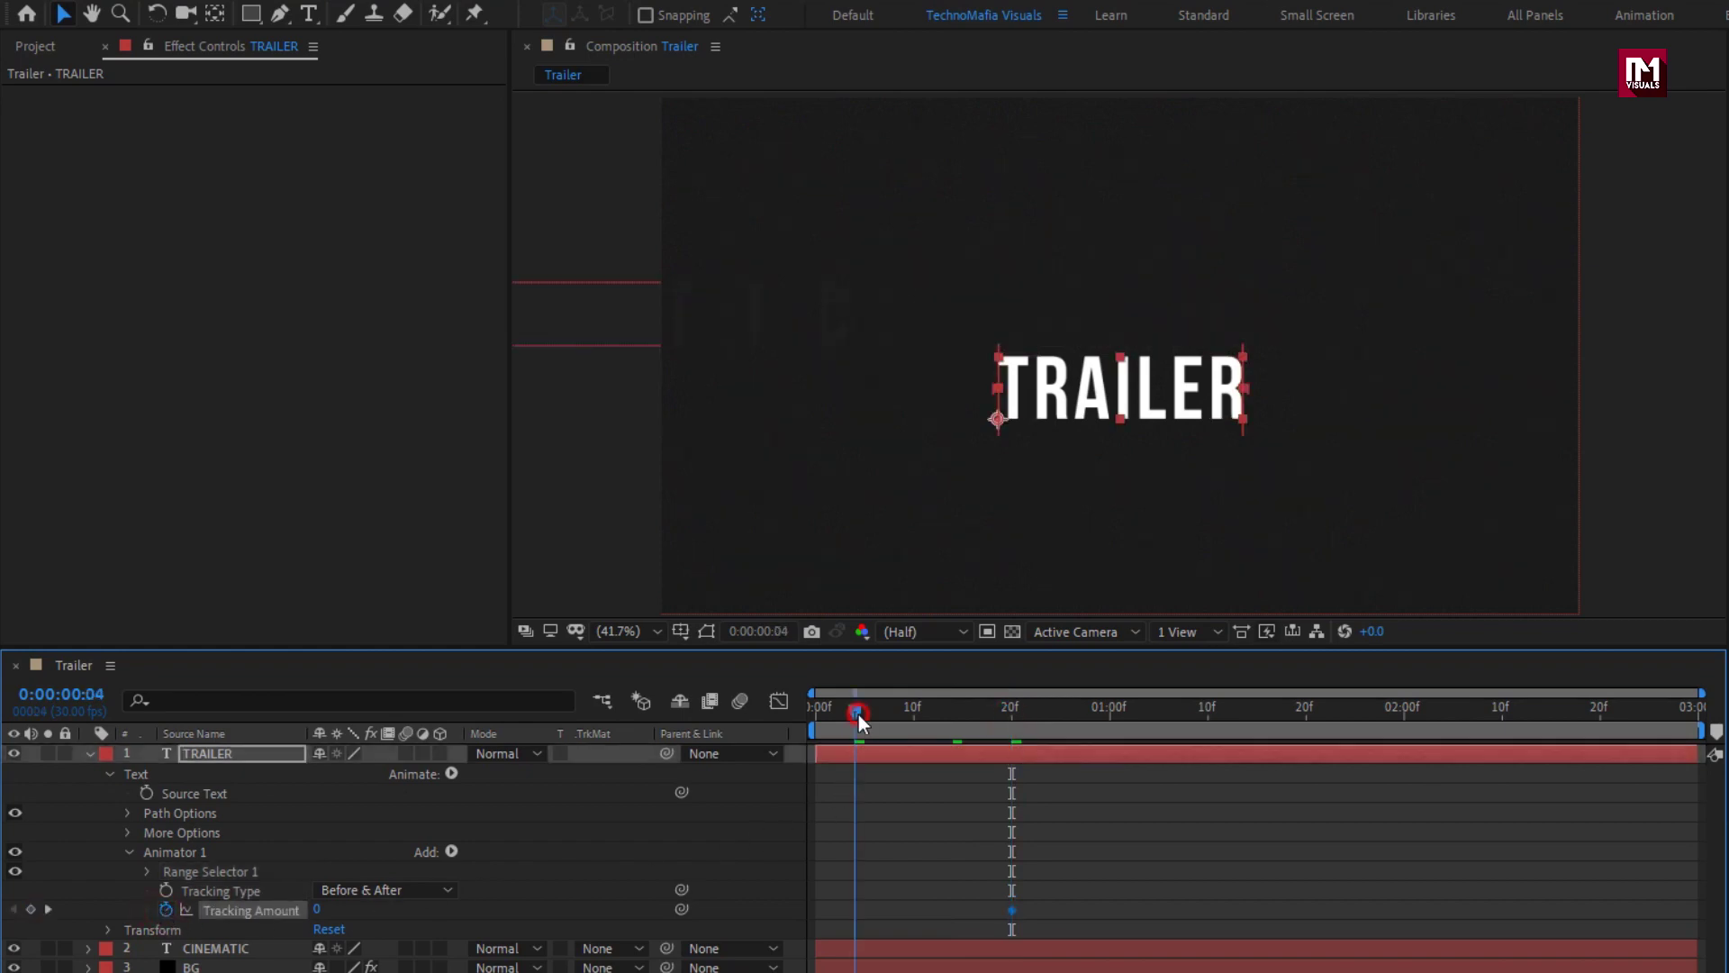
pyautogui.moveTo(860, 718); pyautogui.dragTo(870, 720)
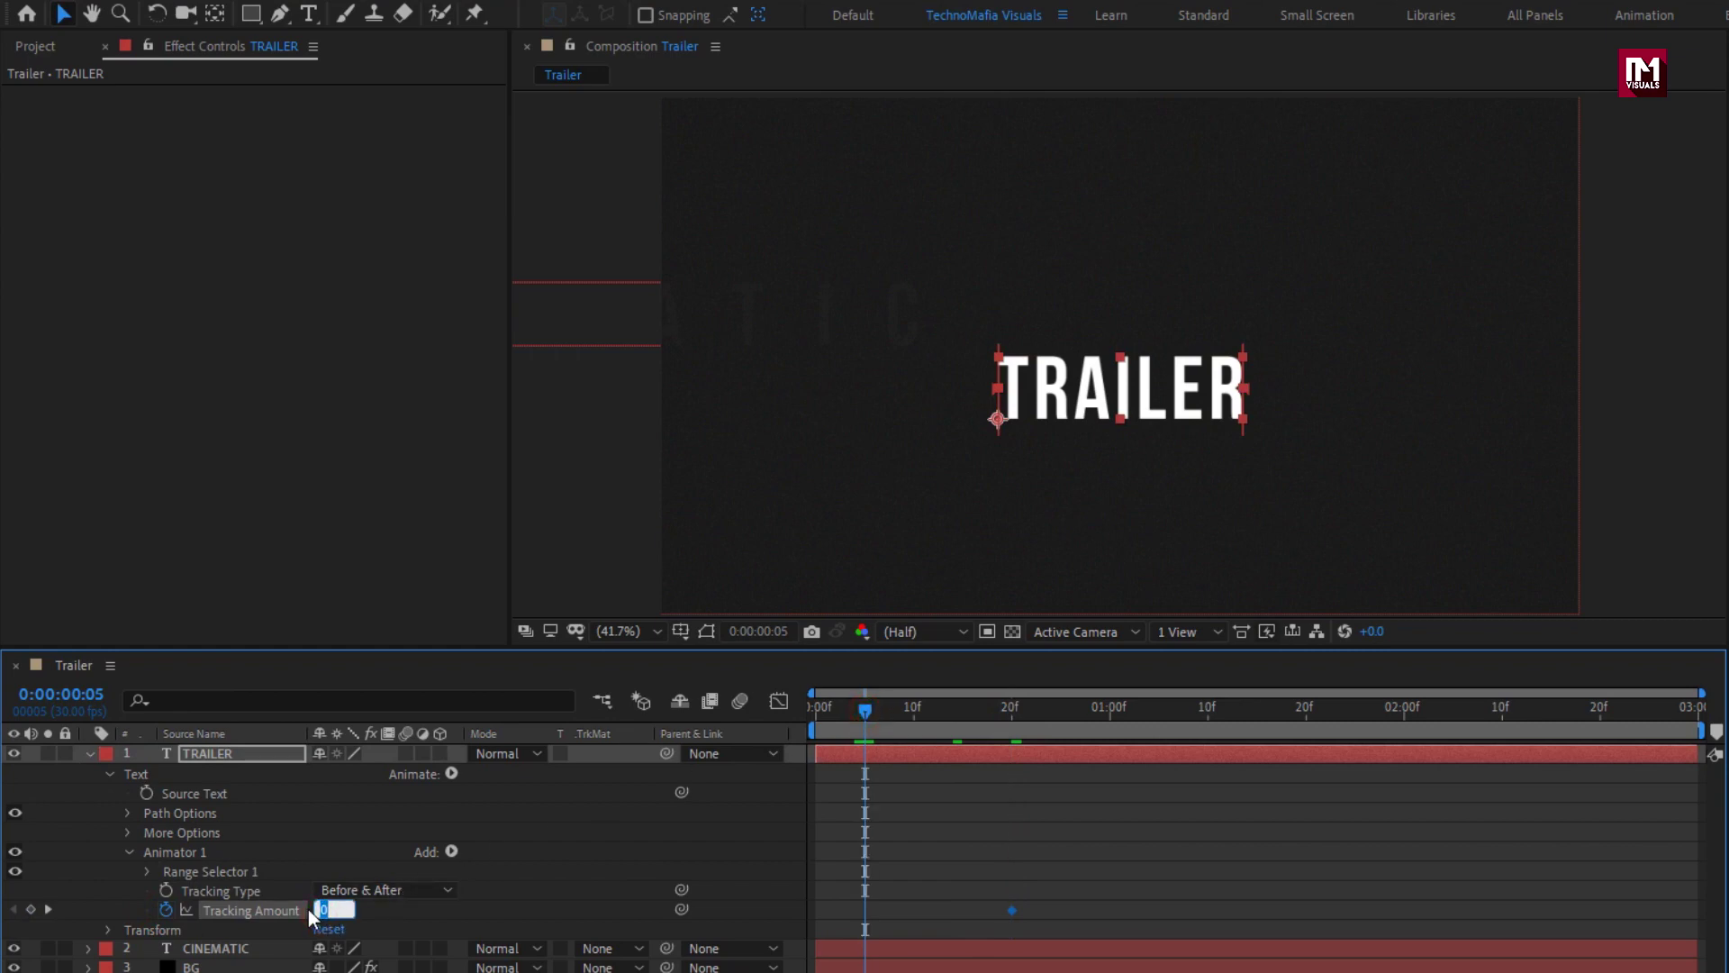
pyautogui.write('100')
pyautogui.press('Return')
# Set a Position keyframe for TRAILER at the one-second mark.
pyautogui.press('p')
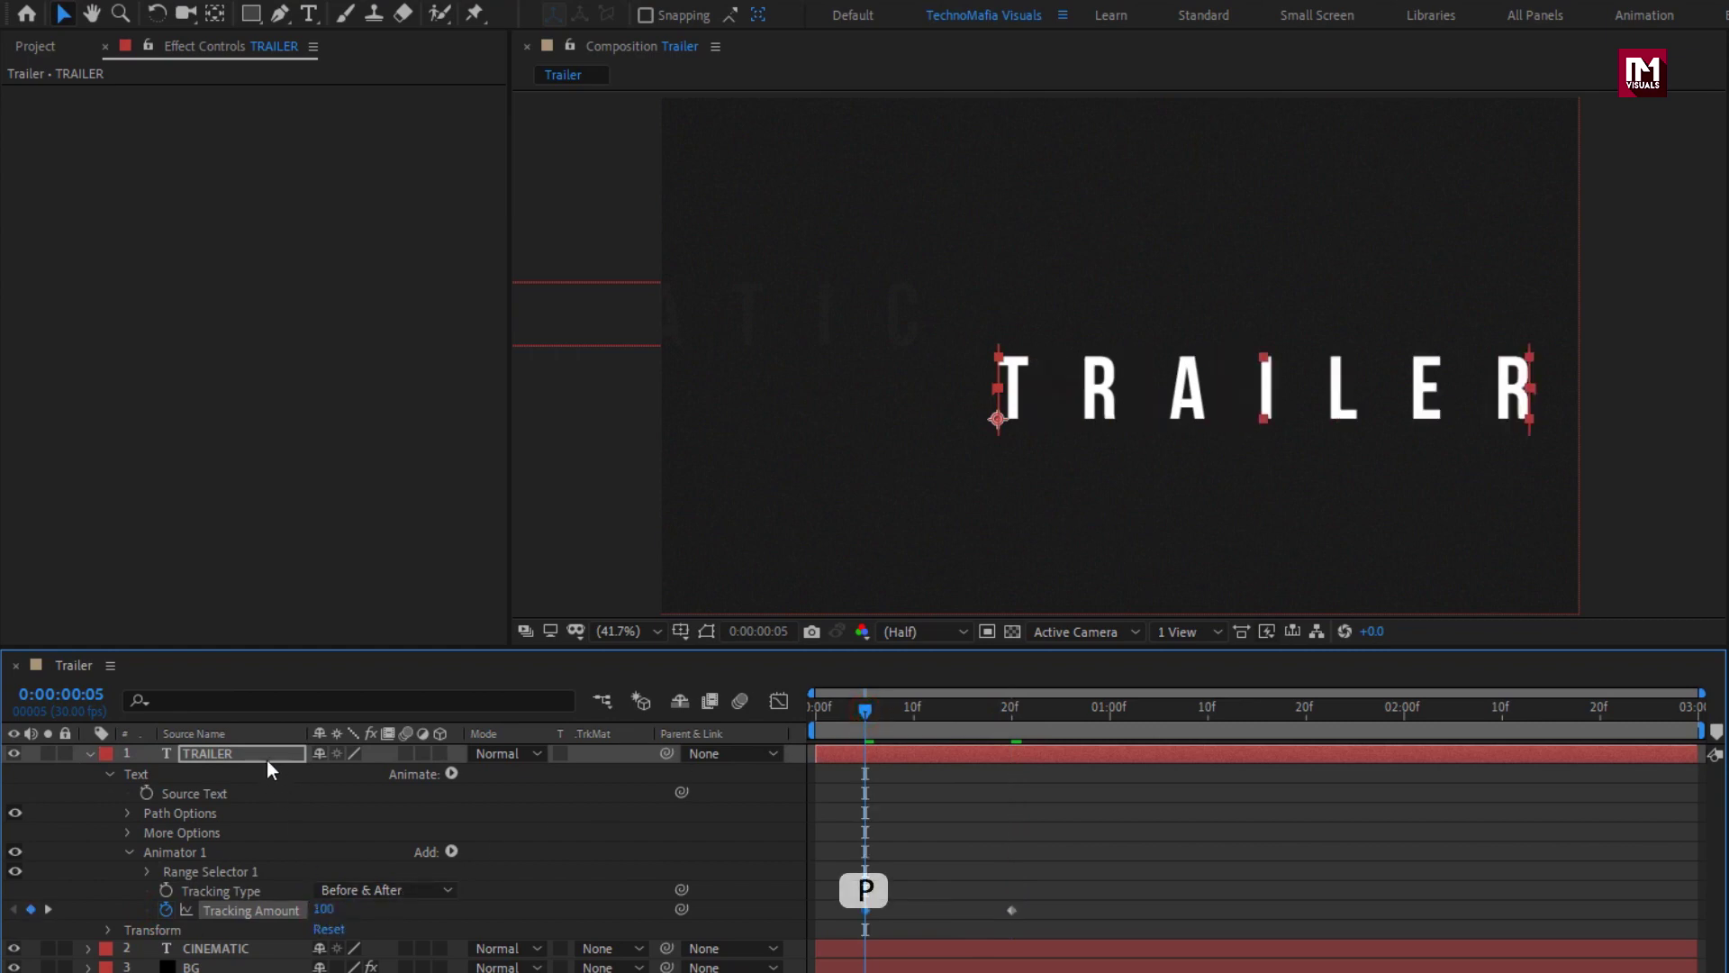
pyautogui.click(262, 751)
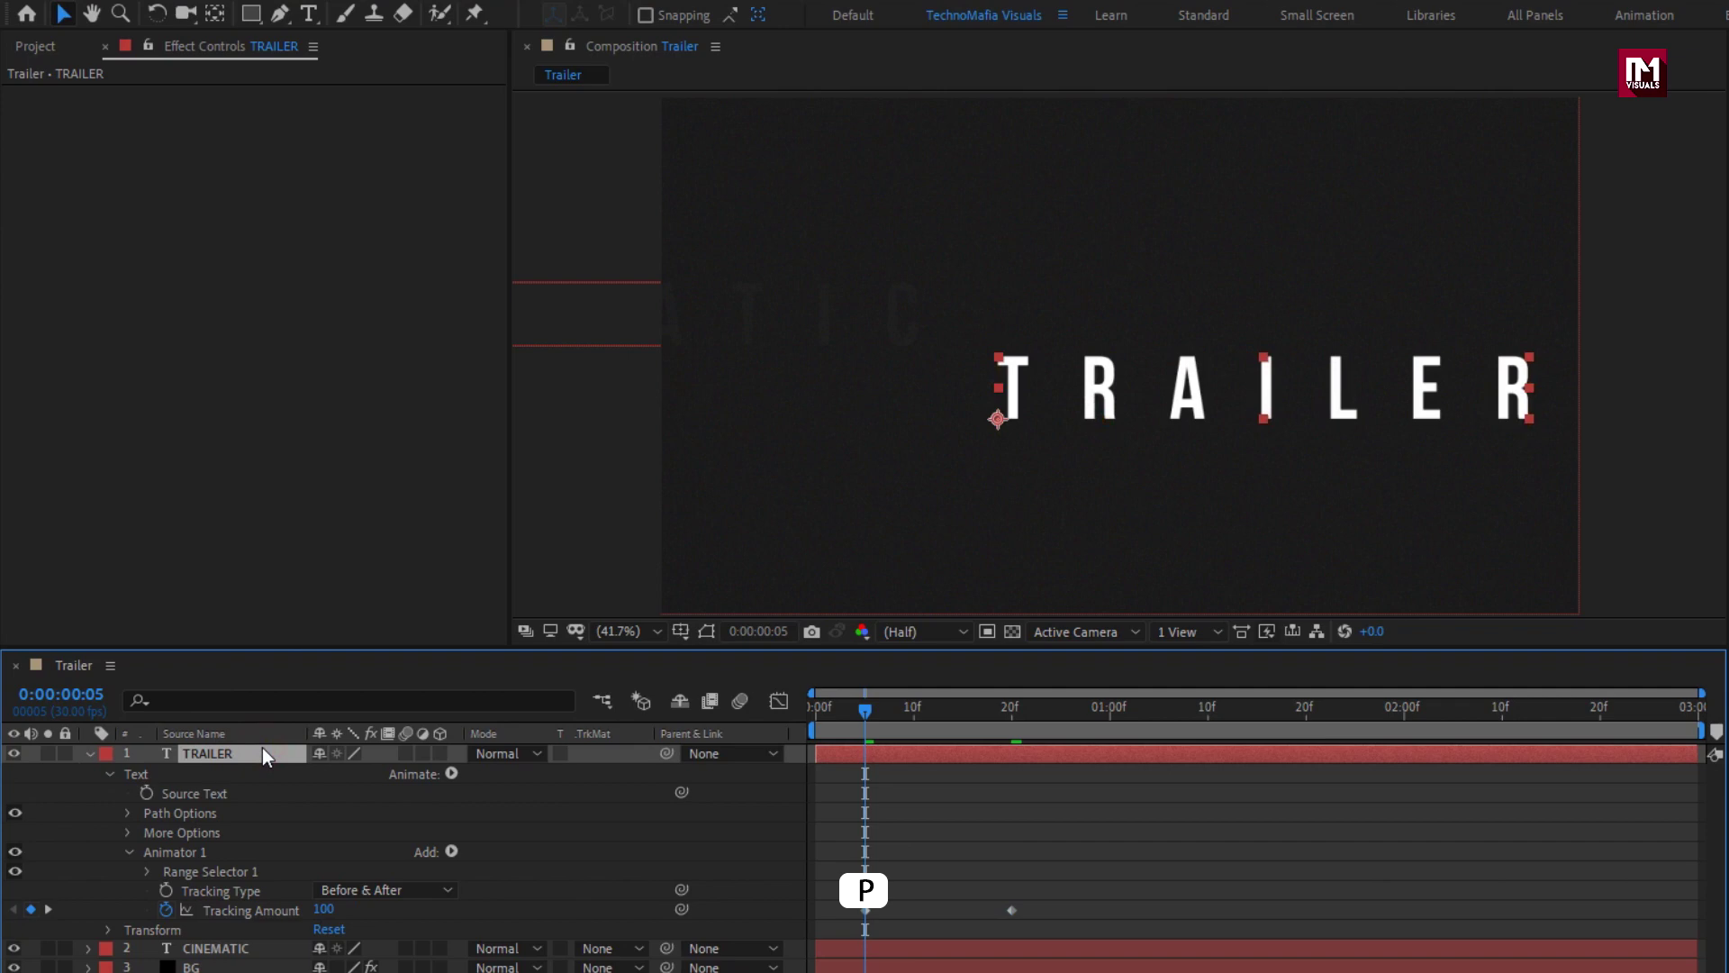
pyautogui.press('p')
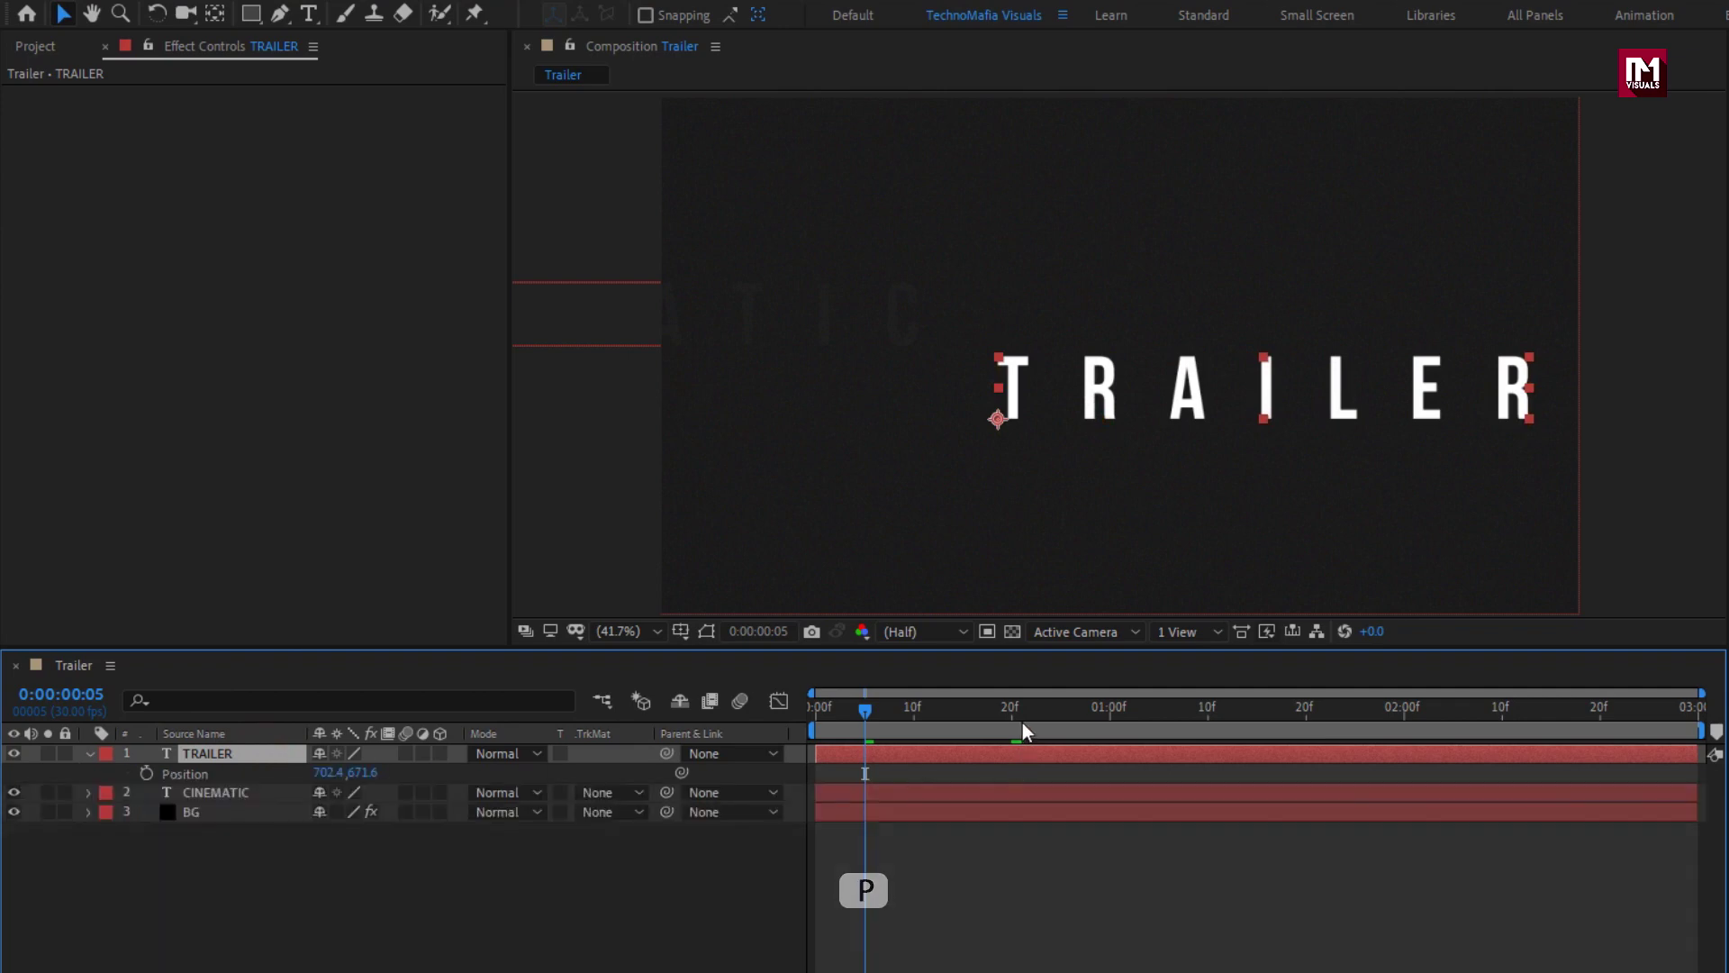
pyautogui.moveTo(1023, 722); pyautogui.dragTo(1108, 717)
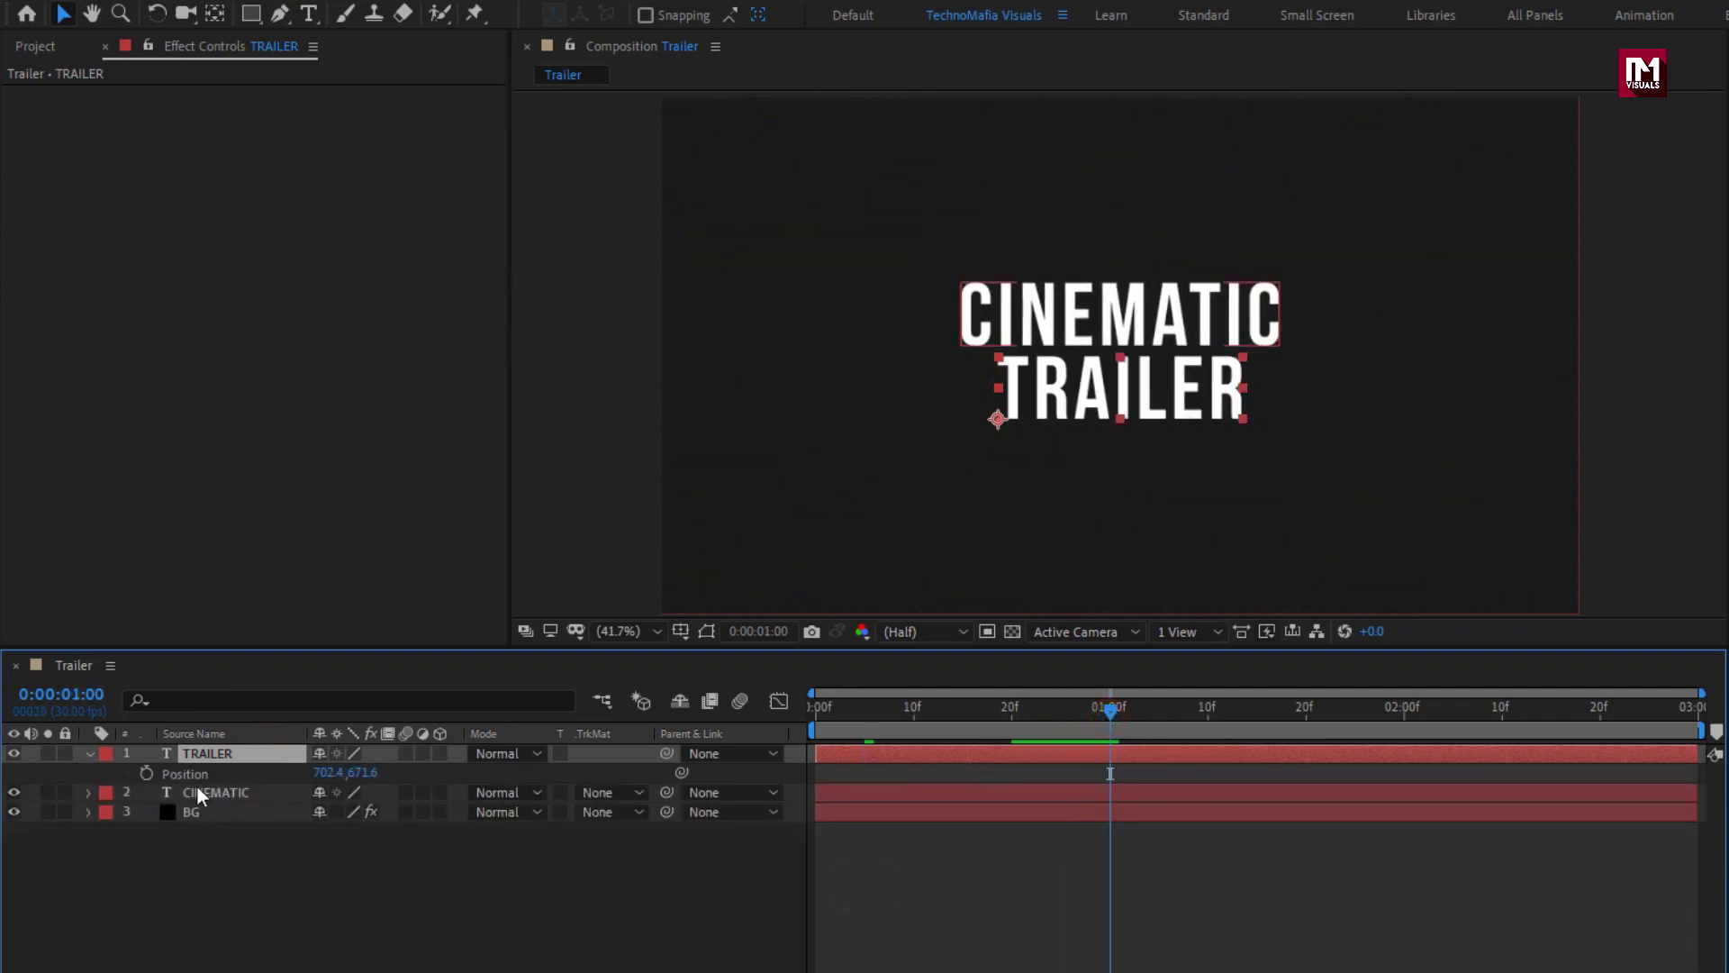
pyautogui.click(146, 772)
# At frame 0, move TRAILER off-screen right to Position X 1970.4.
pyautogui.click(830, 716)
pyautogui.click(780, 702)
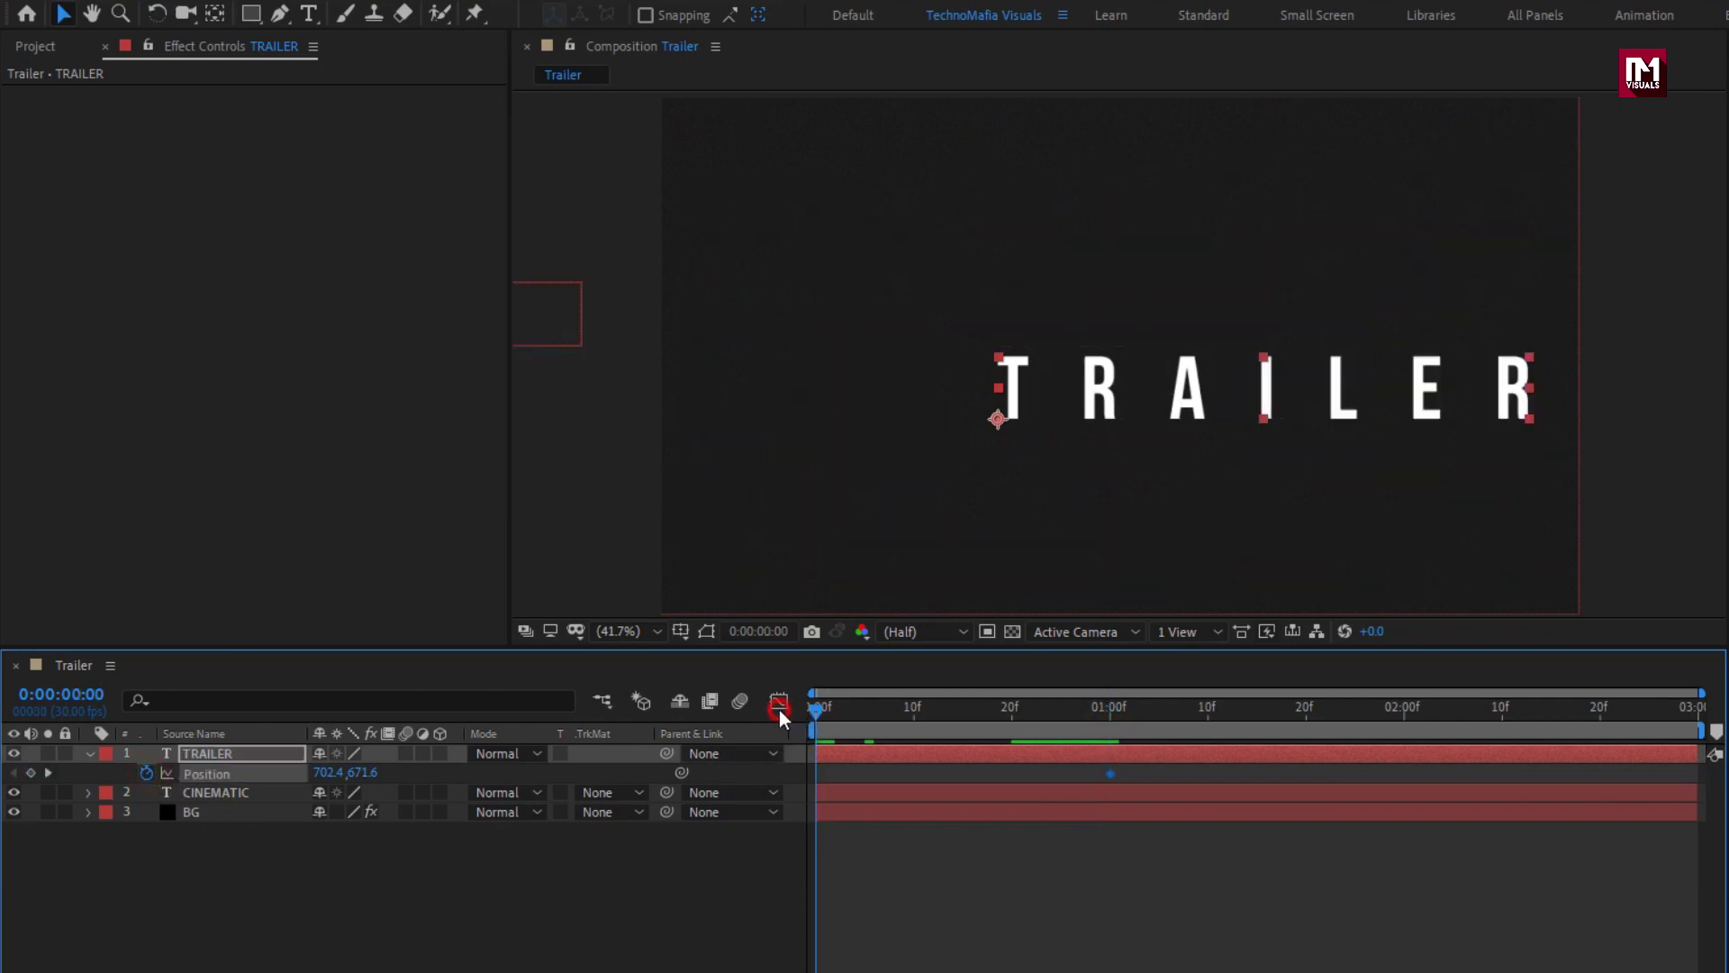
pyautogui.moveTo(329, 784); pyautogui.dragTo(721, 770)
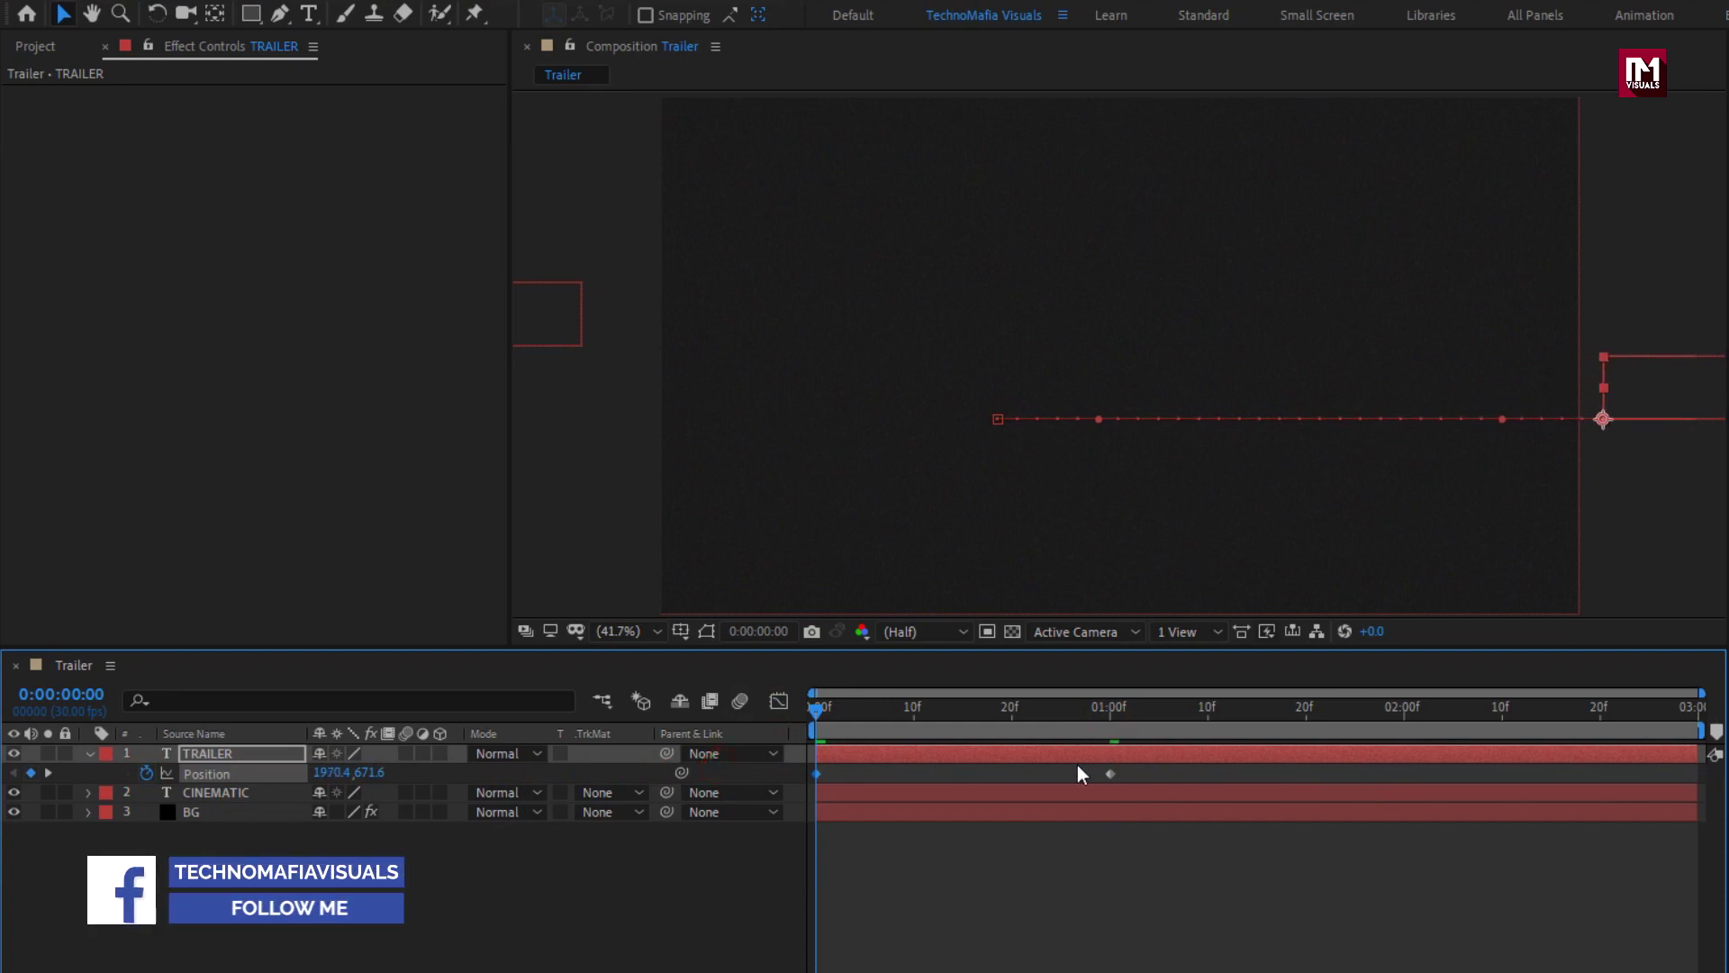
# Easy Ease the one-second Position keyframe and stretch its influence for a soft landing.
pyautogui.rightClick(1110, 774)
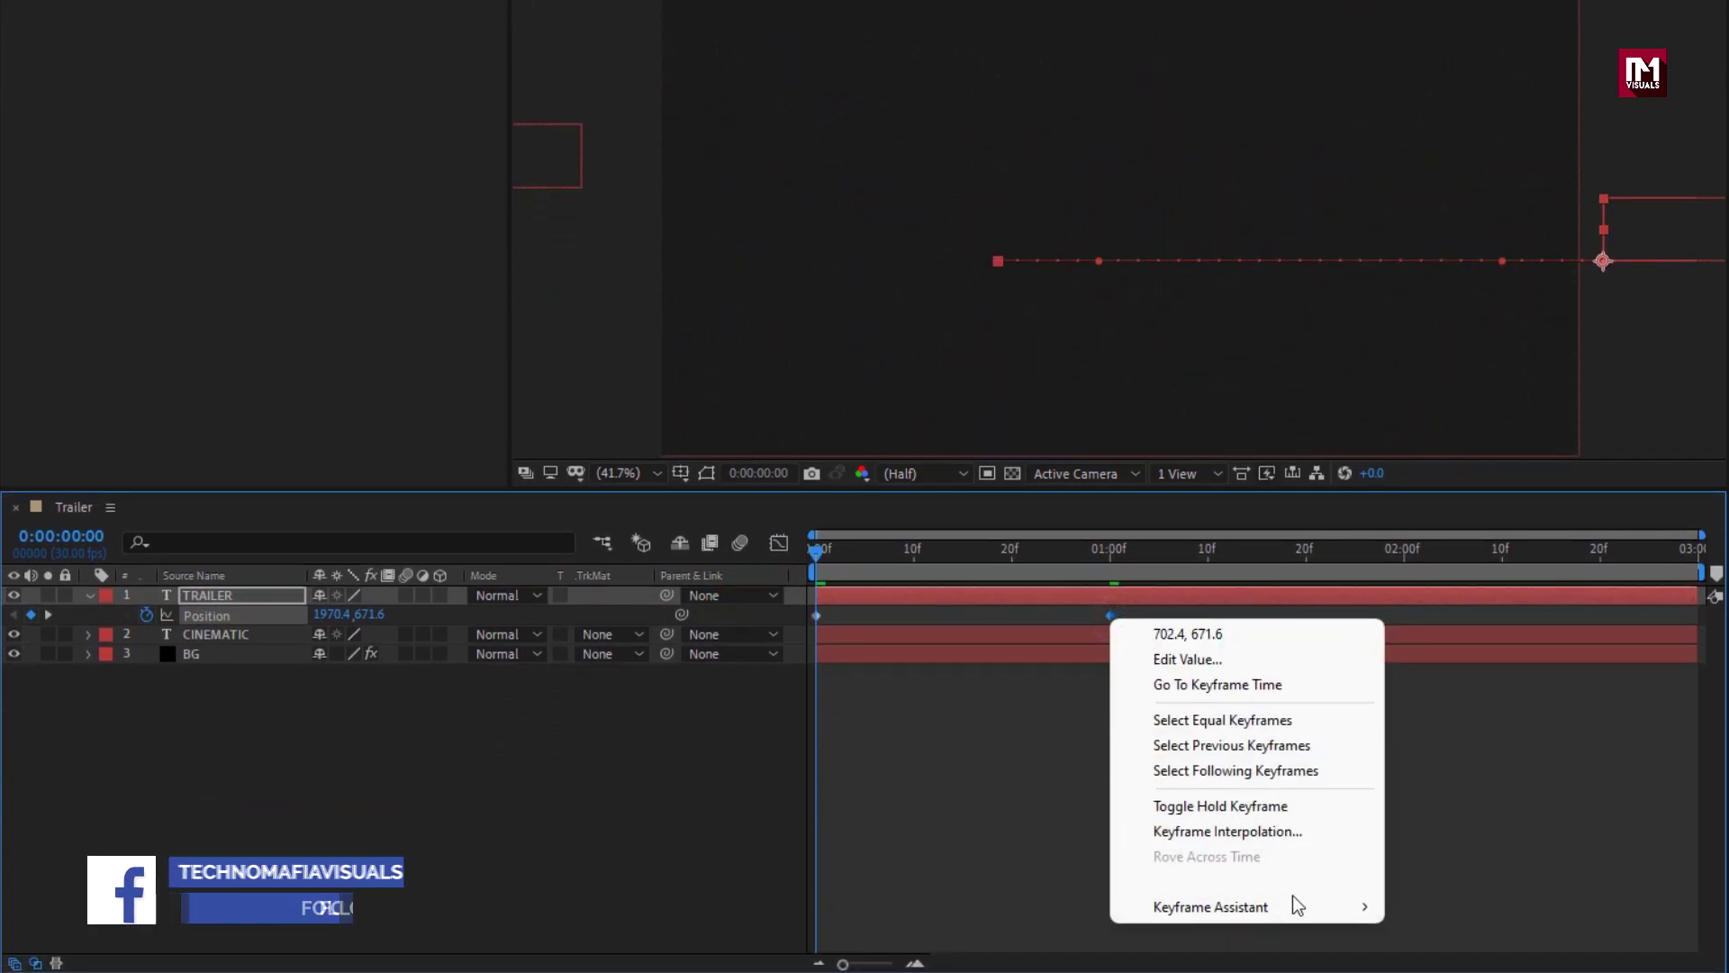
pyautogui.moveTo(1346, 920)
pyautogui.click(1446, 731)
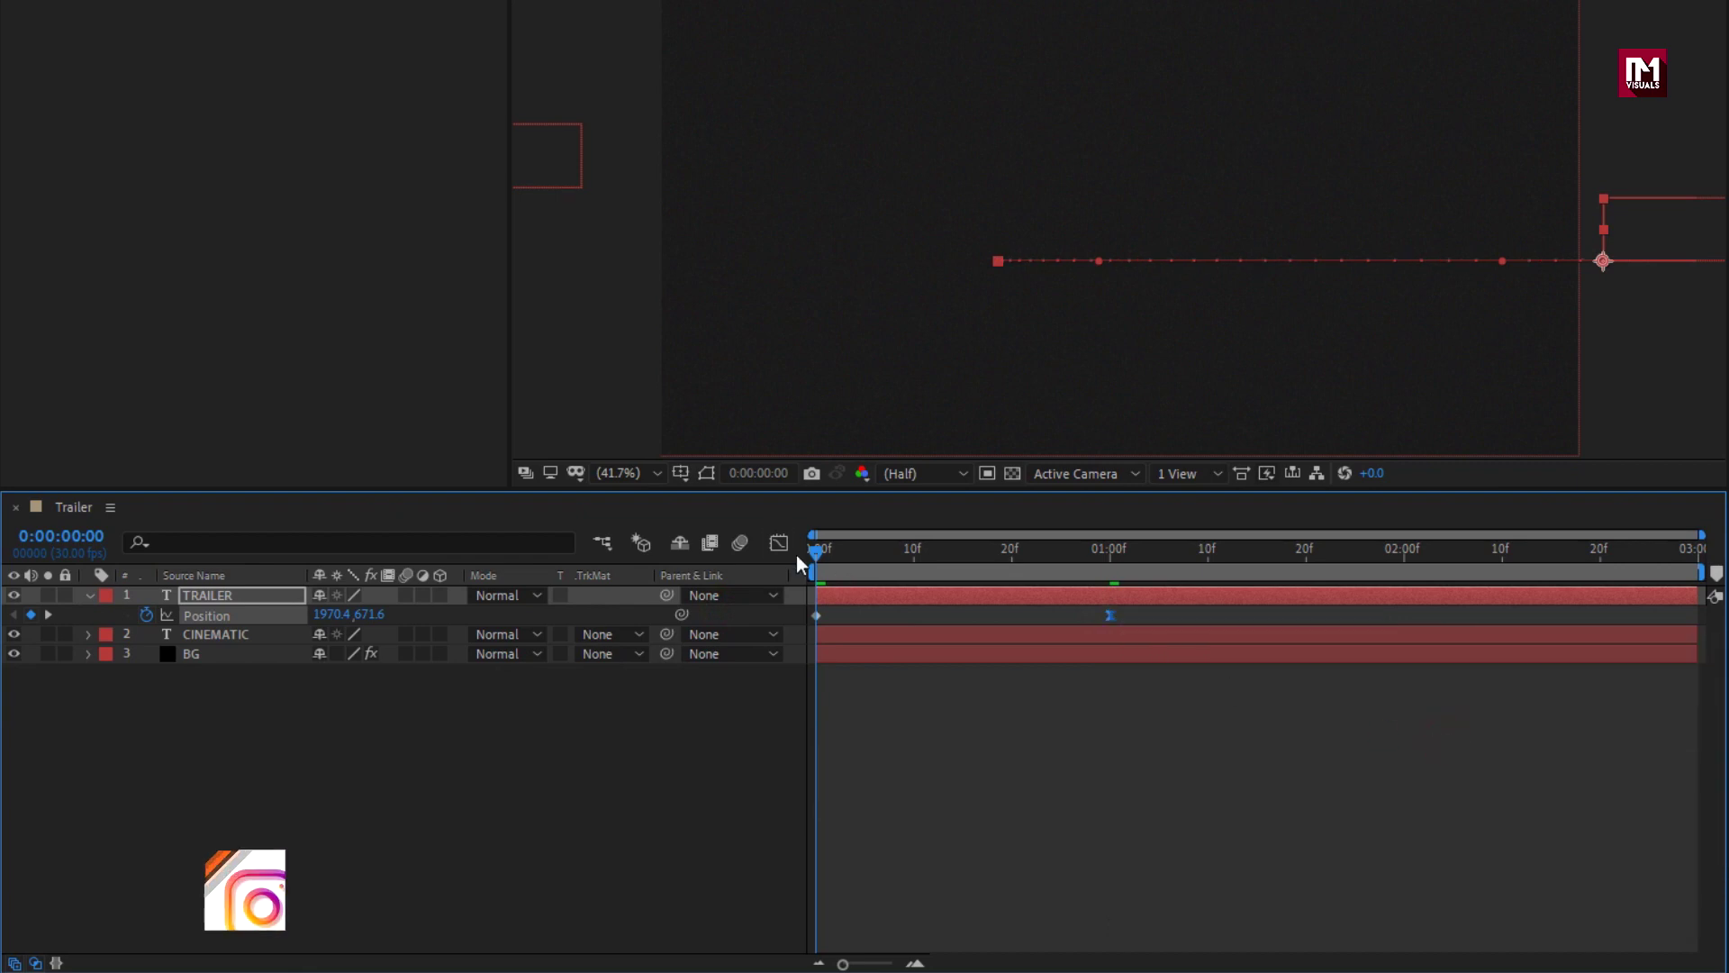
pyautogui.click(778, 542)
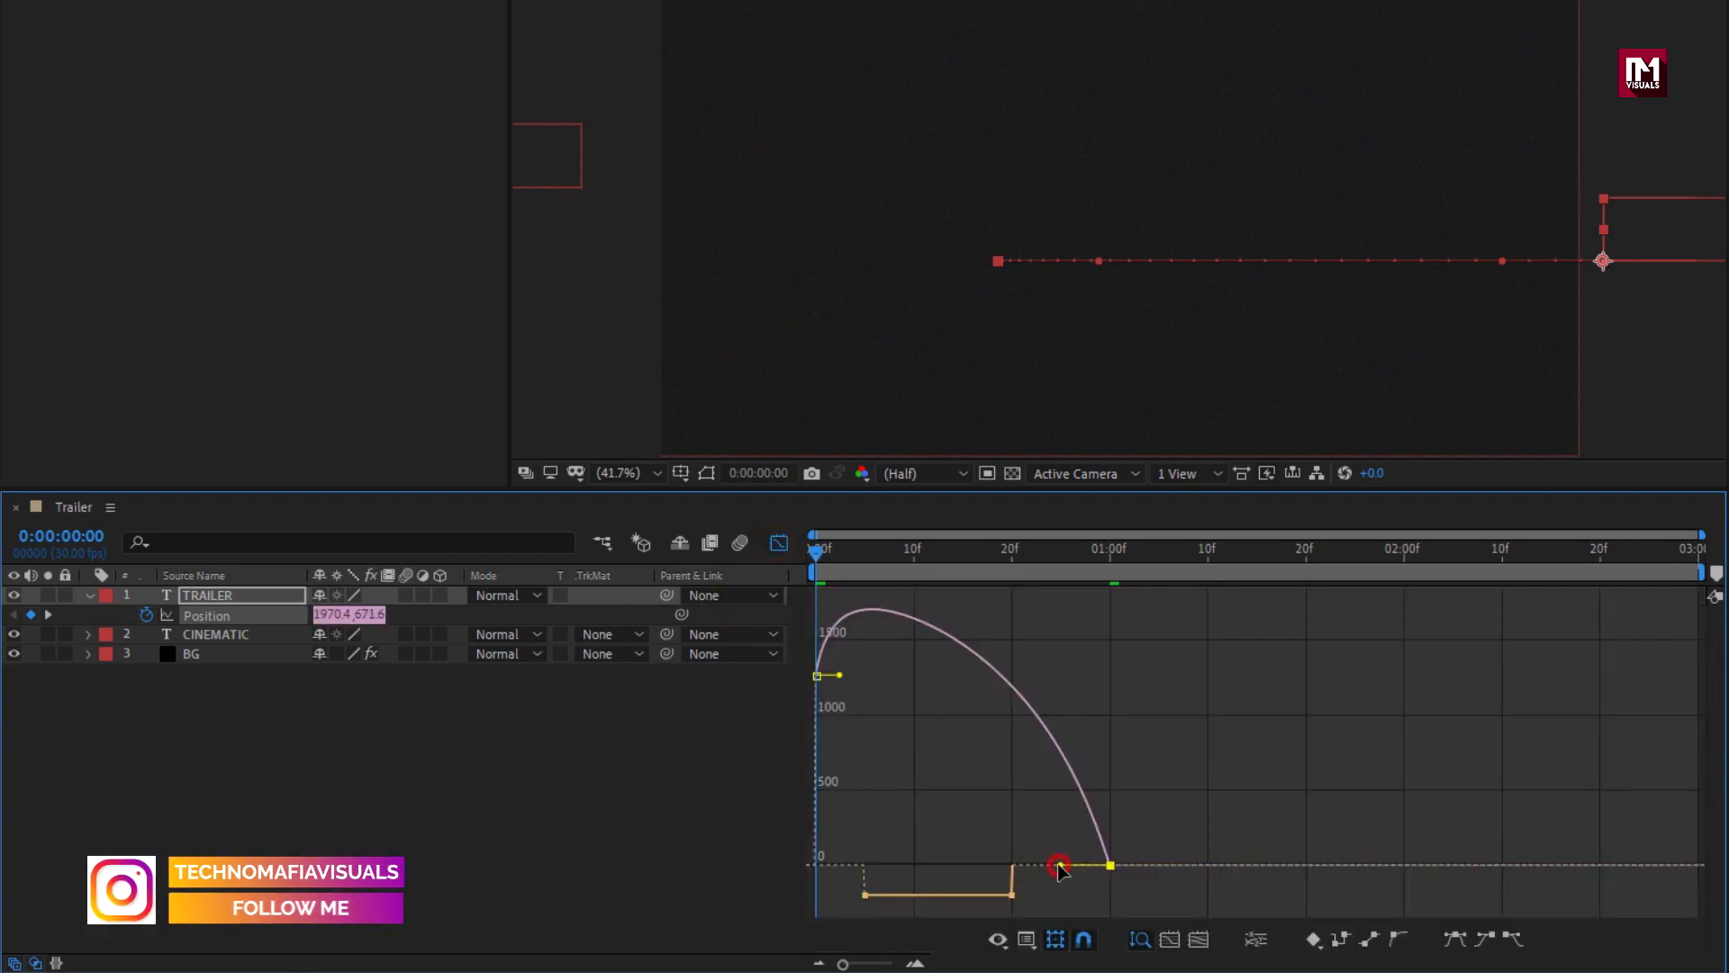
pyautogui.moveTo(1057, 864); pyautogui.dragTo(948, 859)
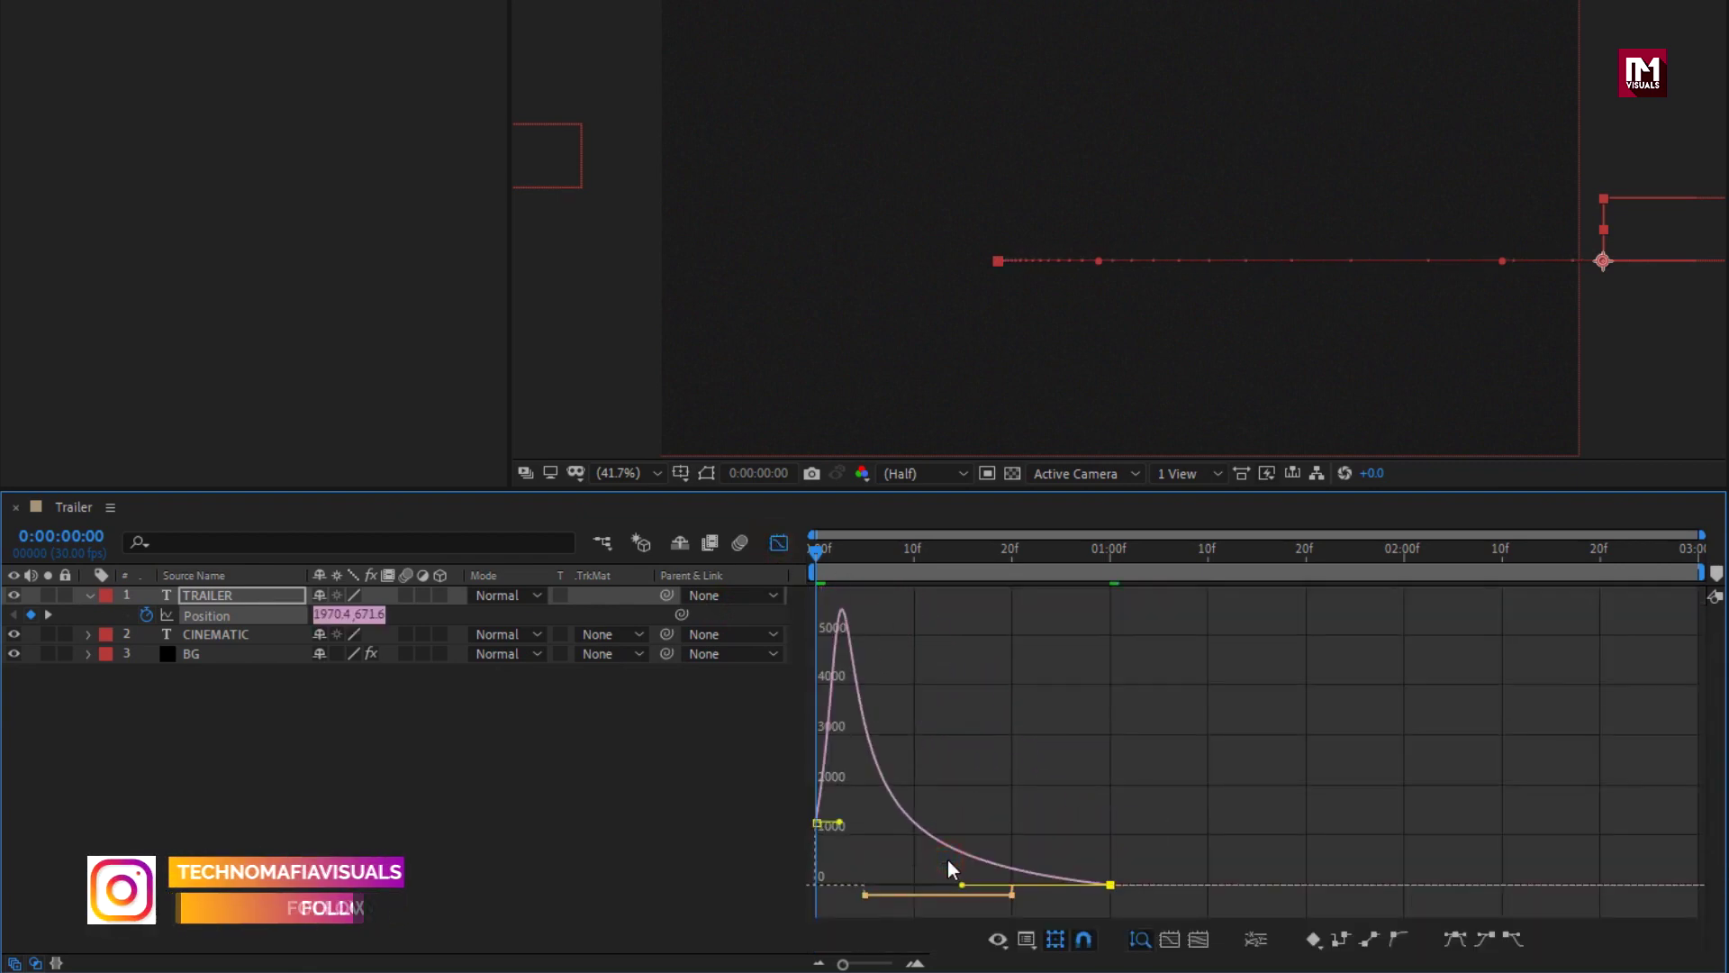
pyautogui.click(780, 543)
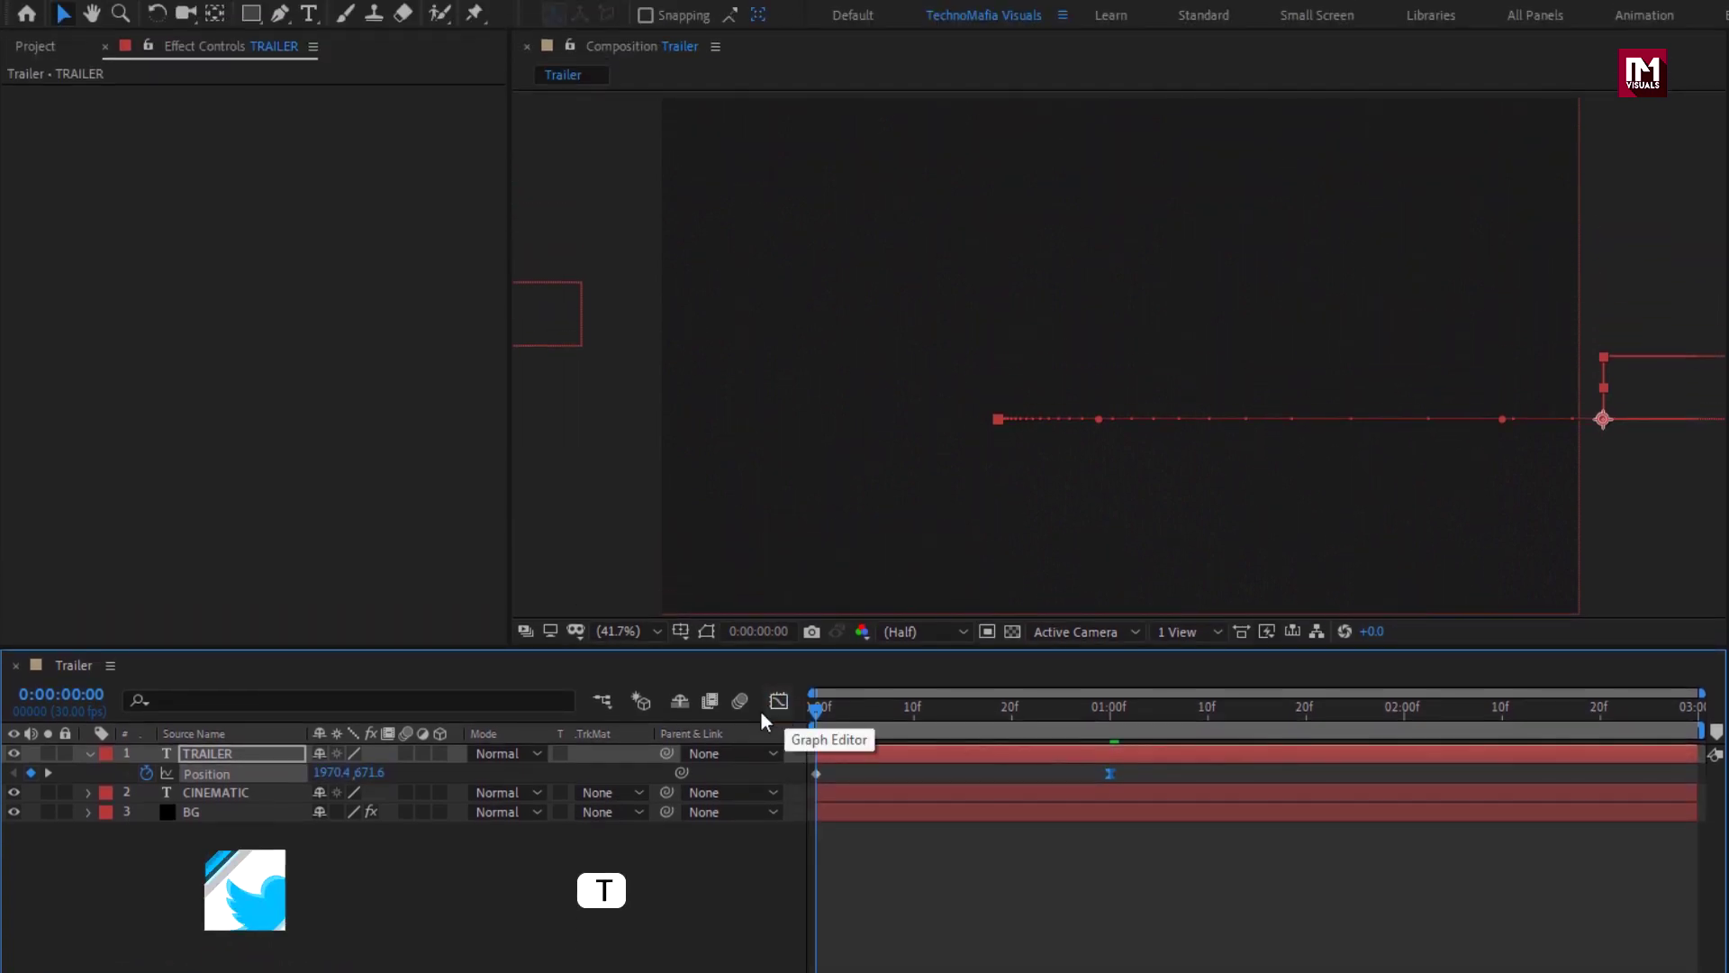
pyautogui.press('t')
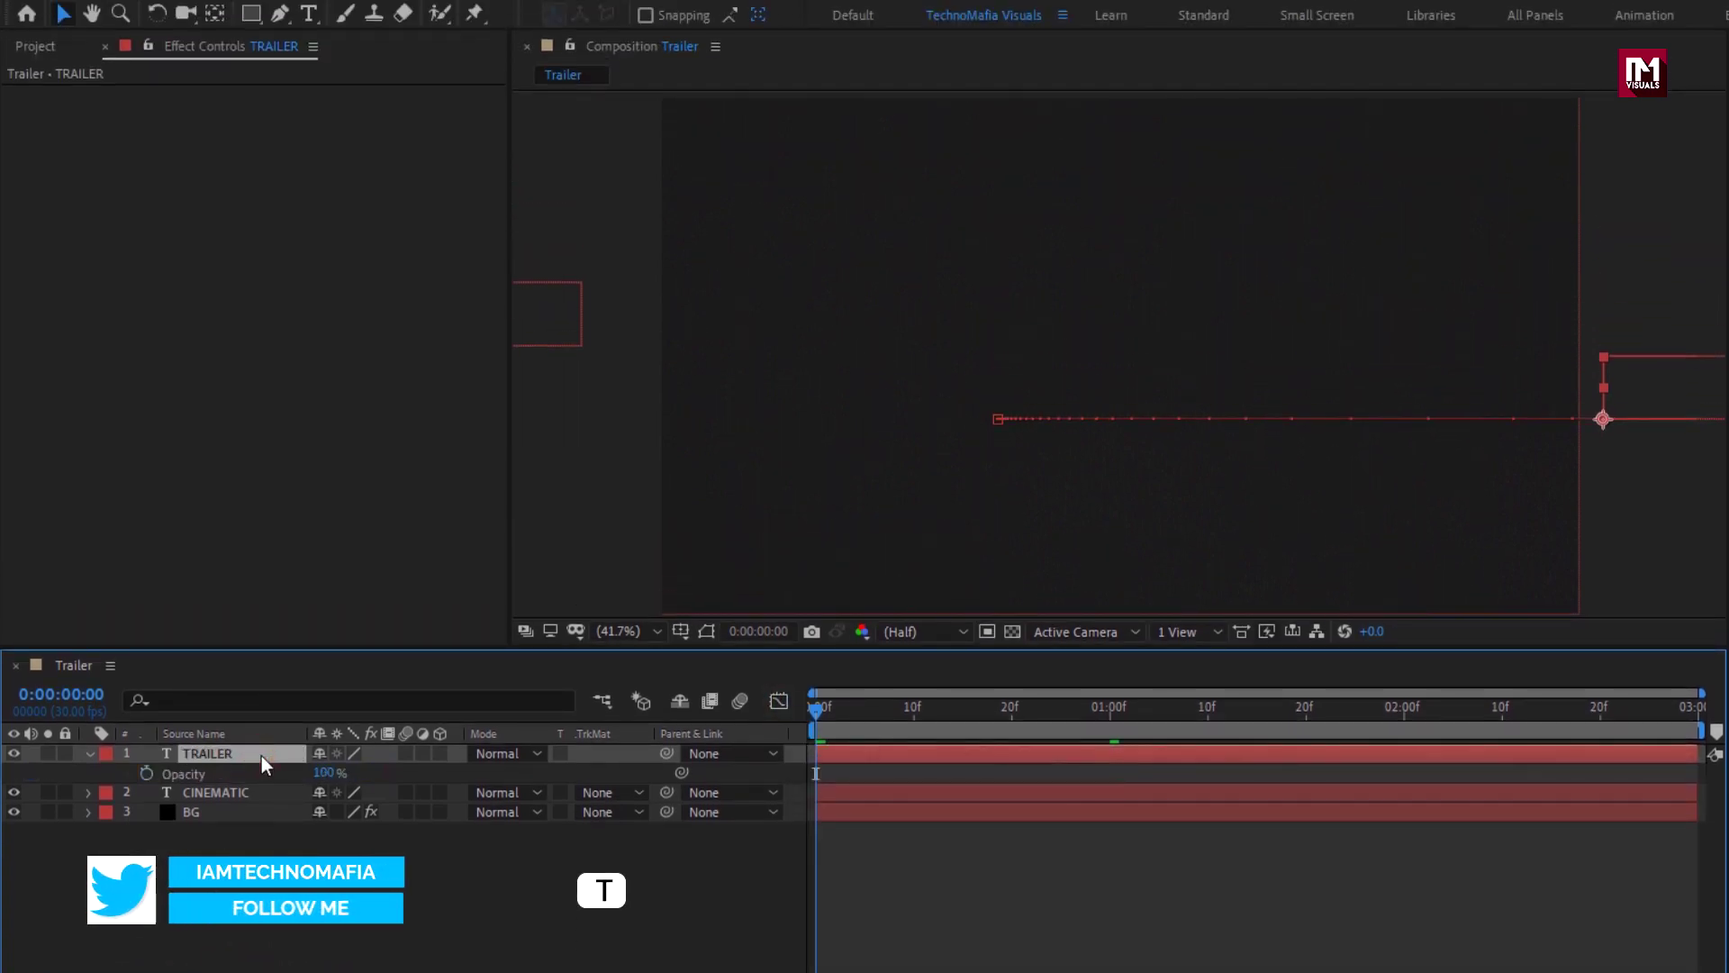
# Keyframe TRAILER's Opacity at 100% on frame 25 and 0% on frame 10.
pyautogui.moveTo(1003, 721); pyautogui.dragTo(1063, 715)
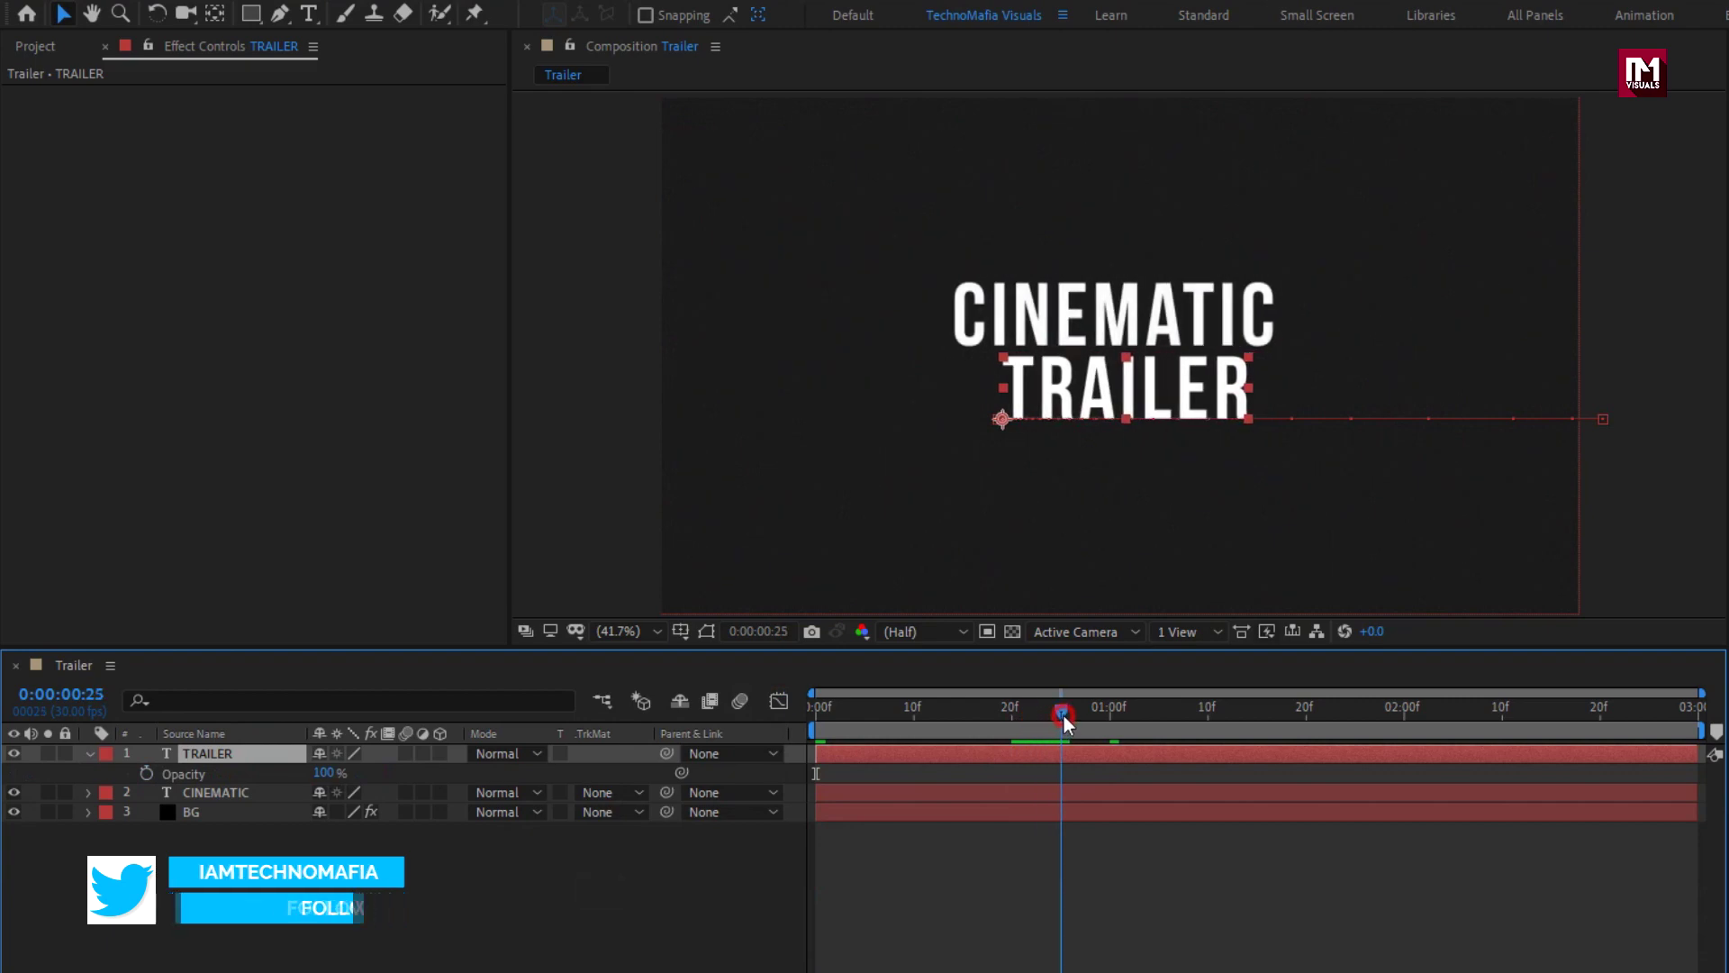
pyautogui.click(145, 773)
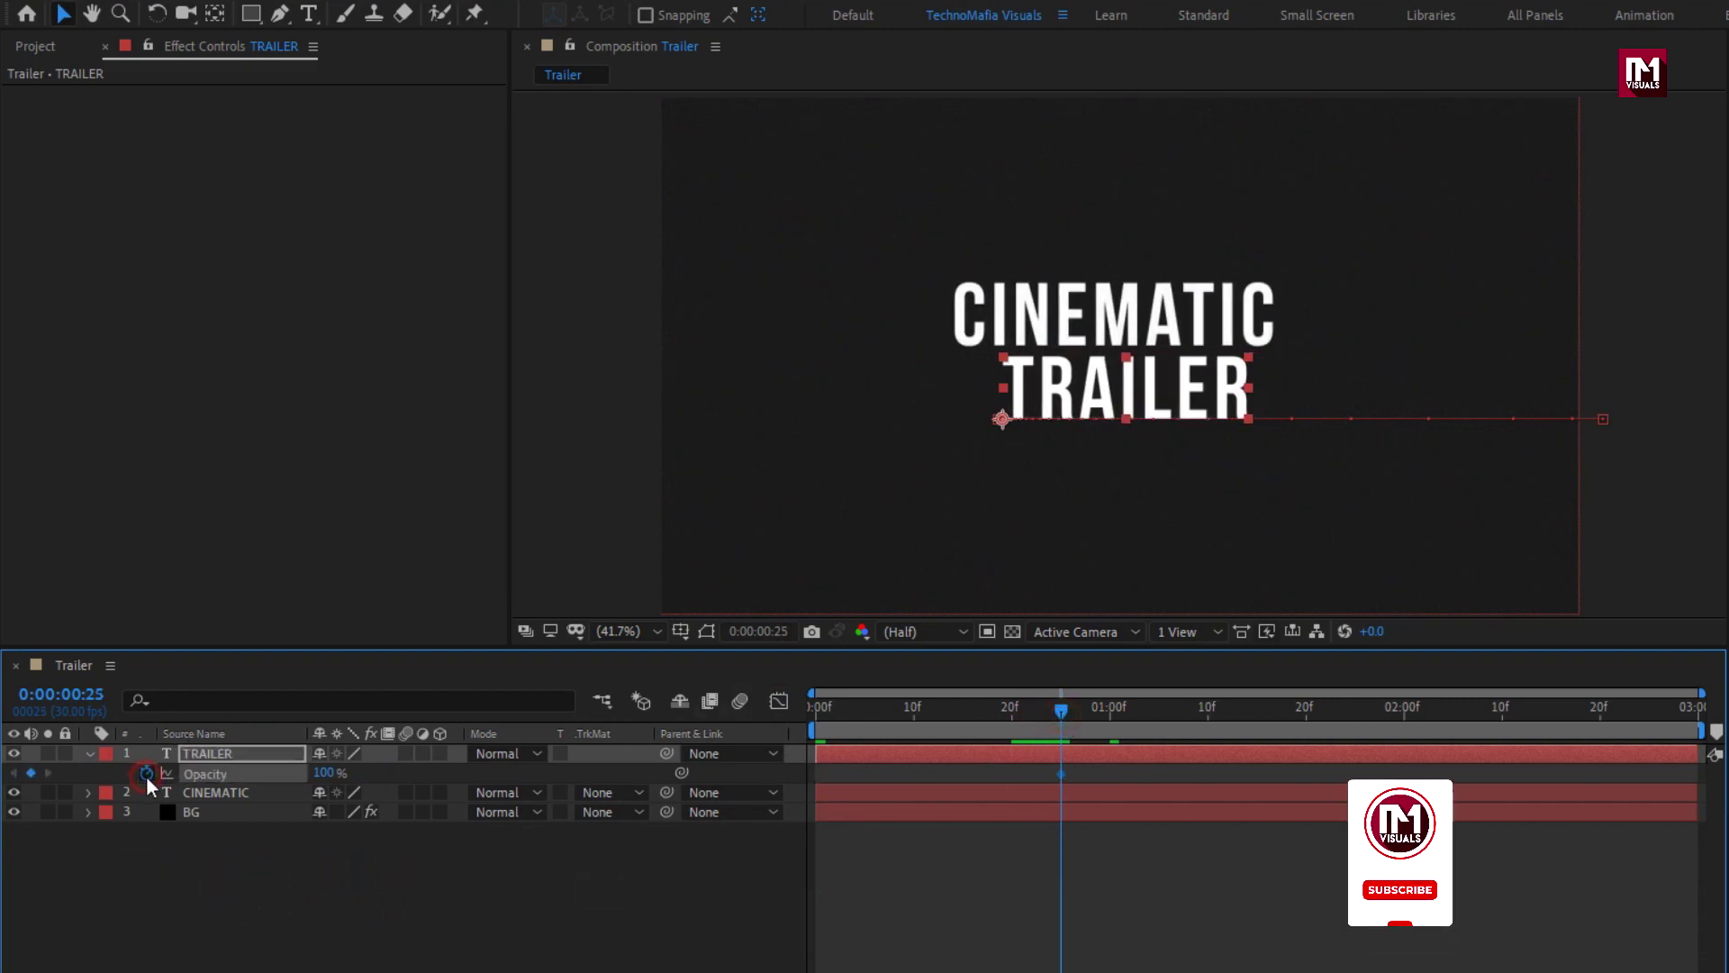
pyautogui.click(908, 717)
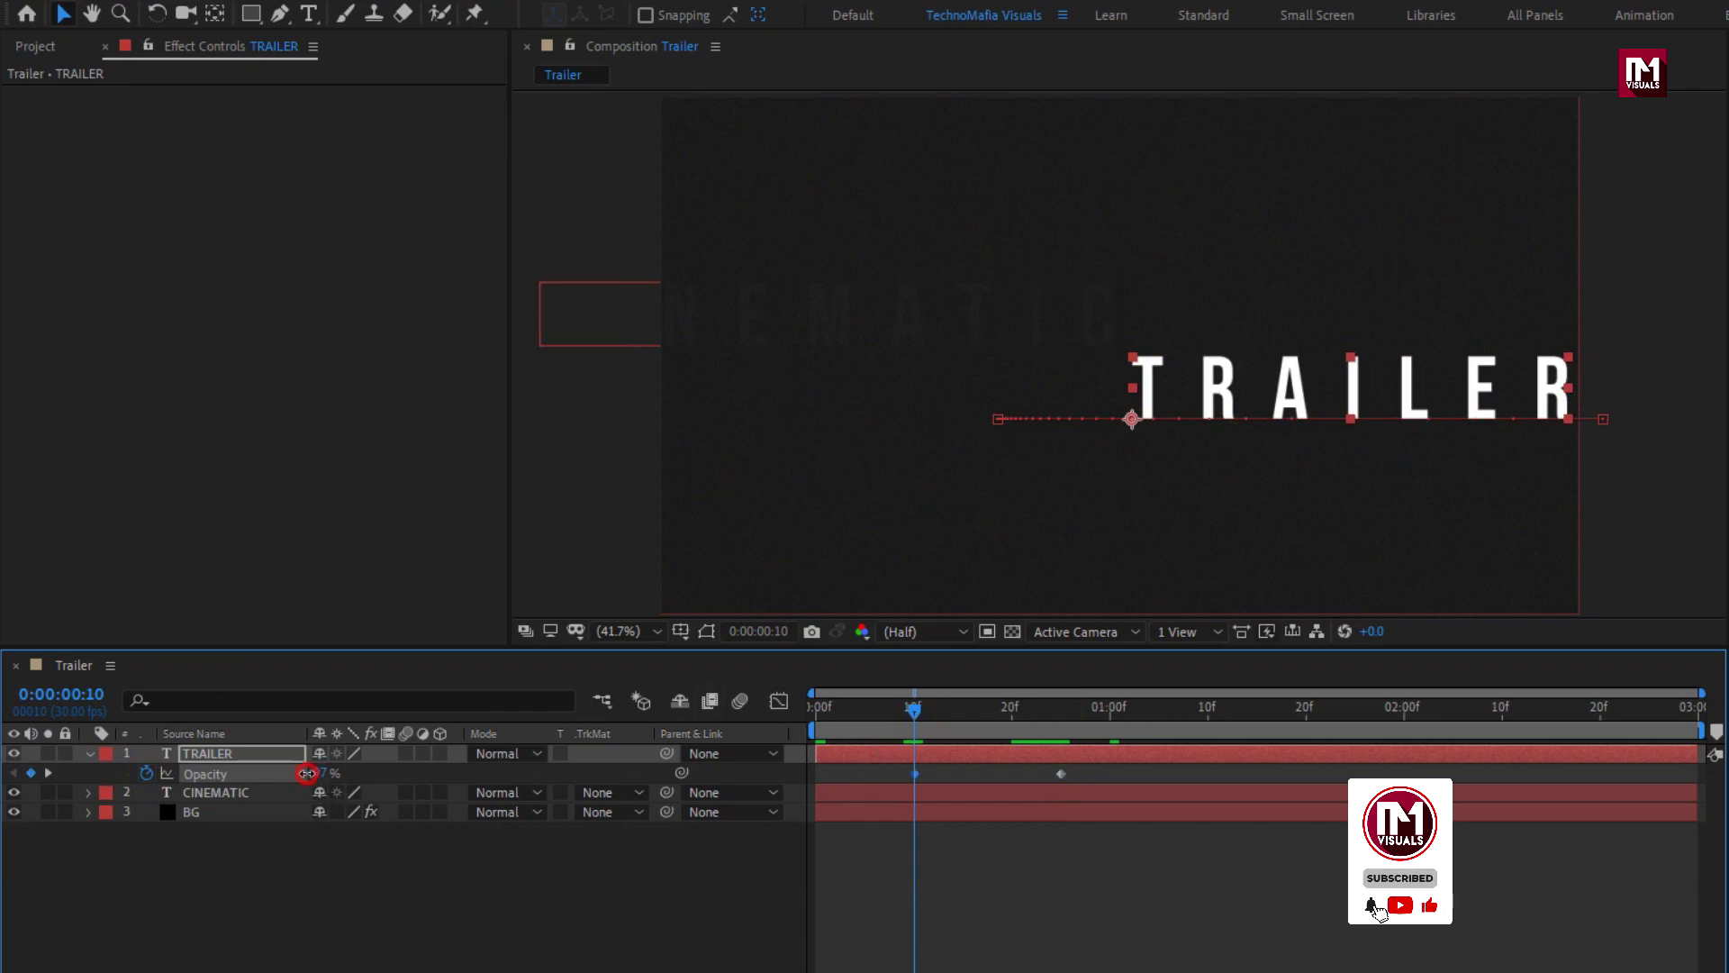
pyautogui.moveTo(307, 772); pyautogui.dragTo(50, 772)
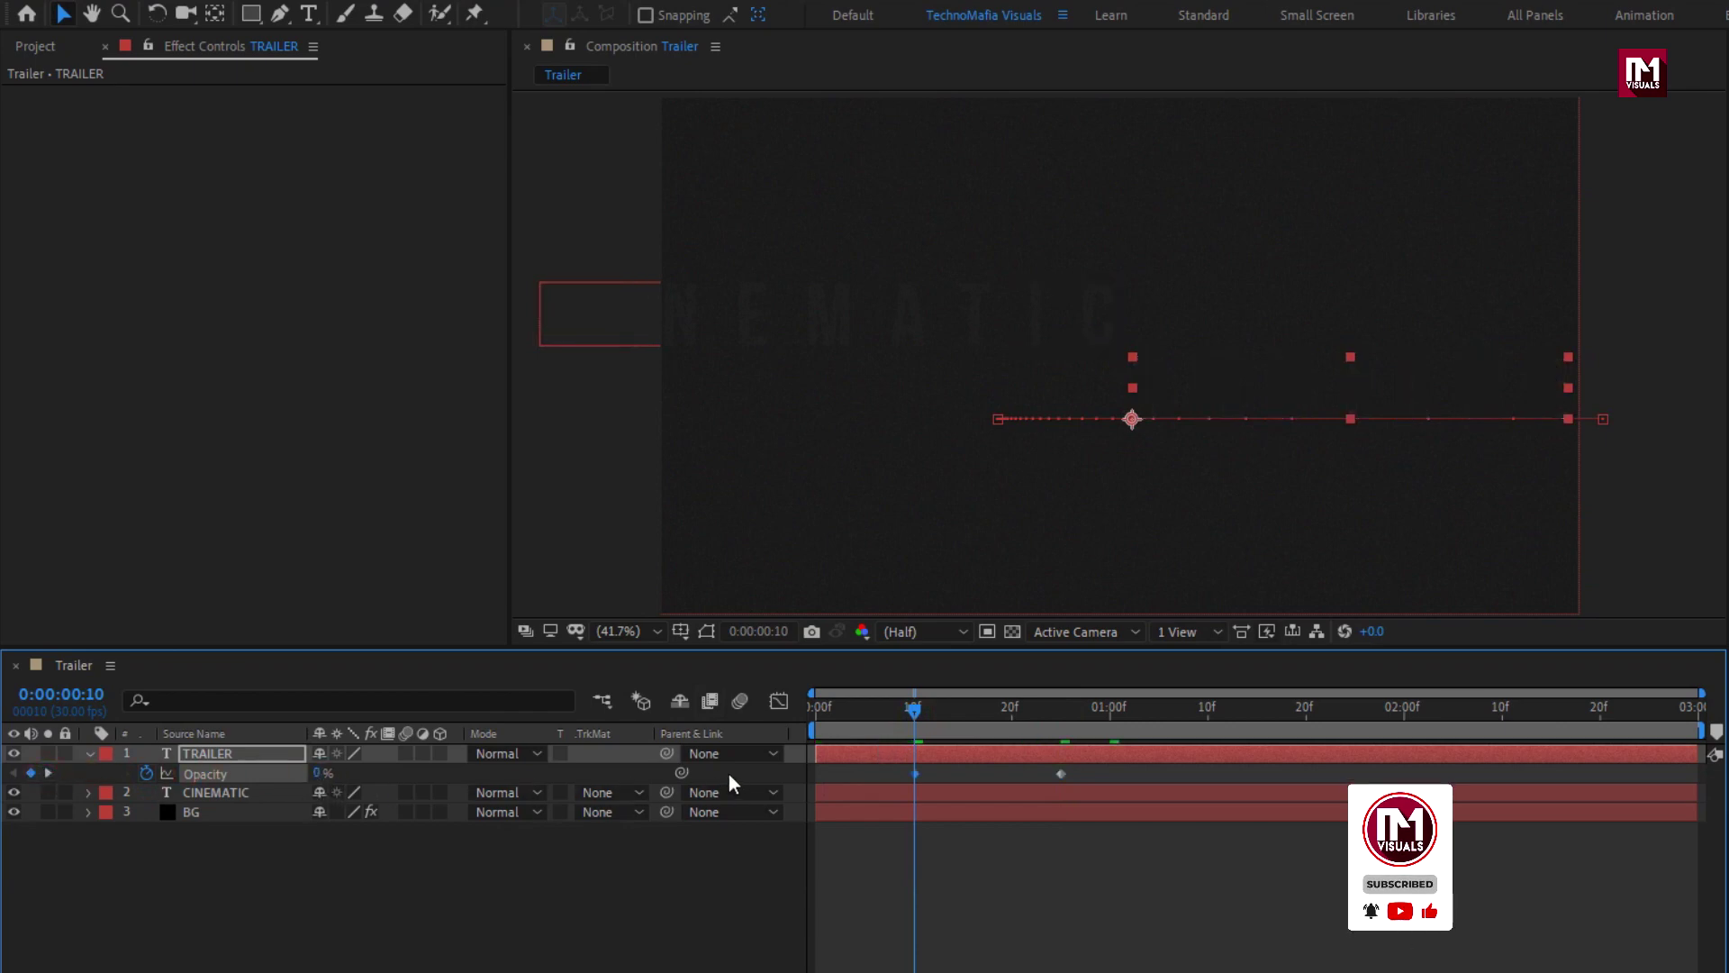
# Preview the TRAILER fade-in, then collapse and deselect the layer.
pyautogui.click(833, 713)
pyautogui.moveTo(832, 715); pyautogui.dragTo(1160, 716)
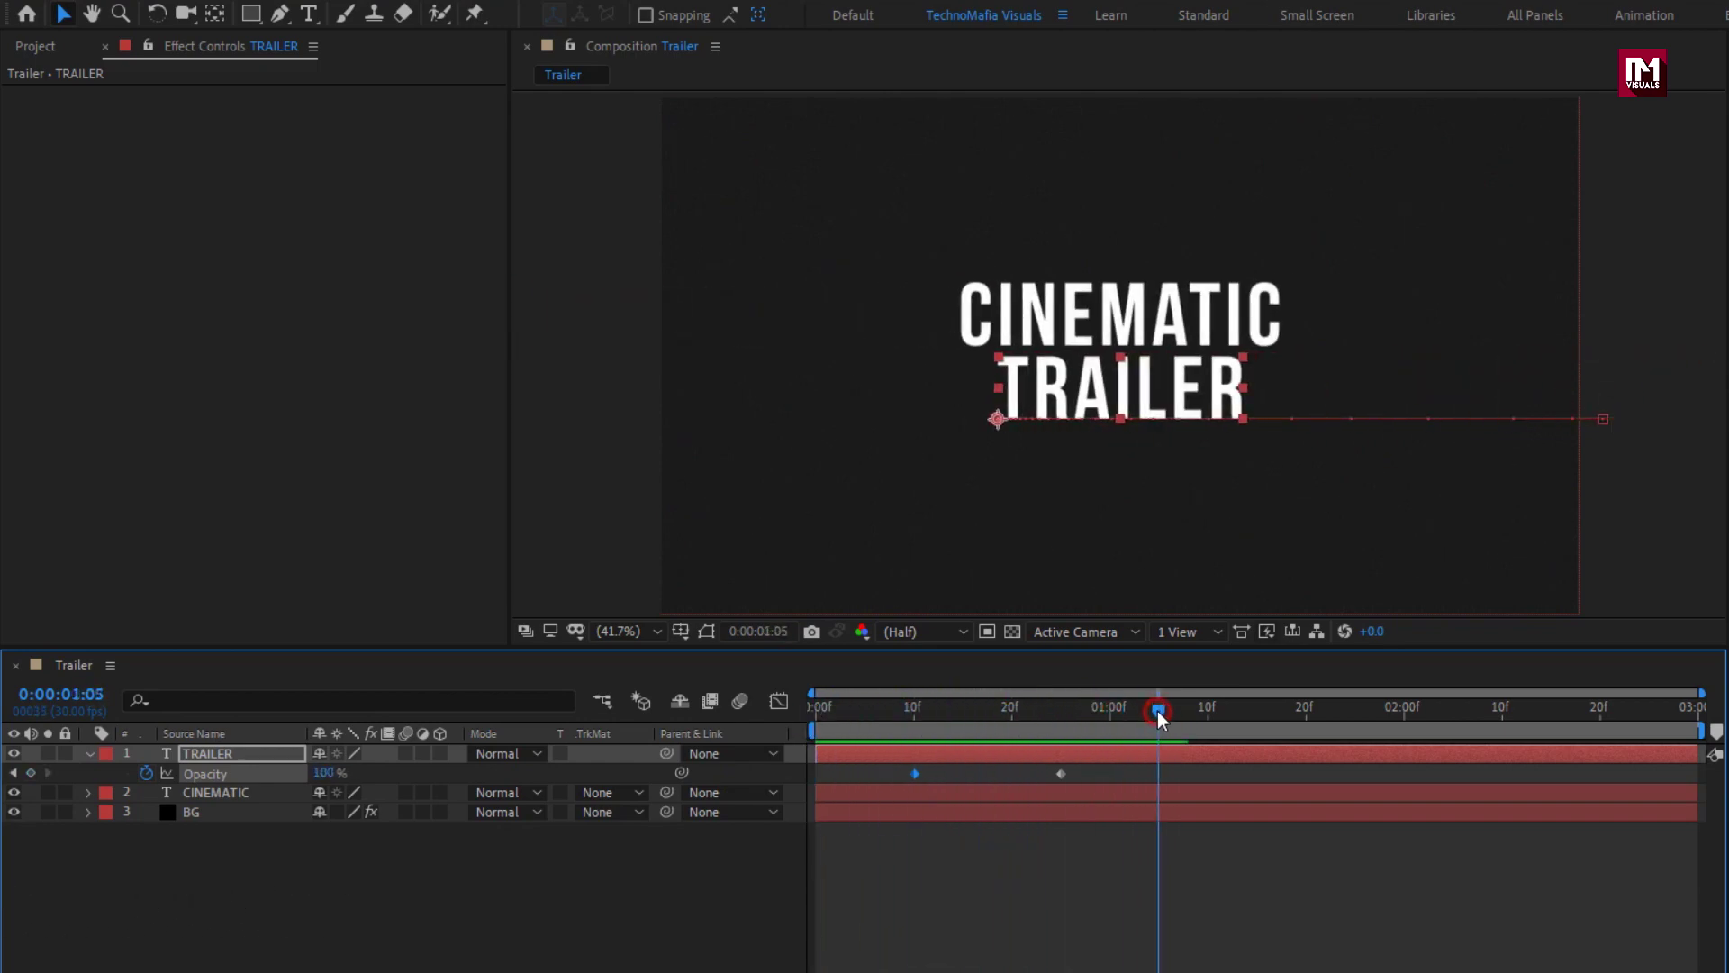
pyautogui.click(89, 754)
pyautogui.click(198, 878)
# Apply a Fill effect to CINEMATIC with dark red colour B60808.
pyautogui.click(207, 776)
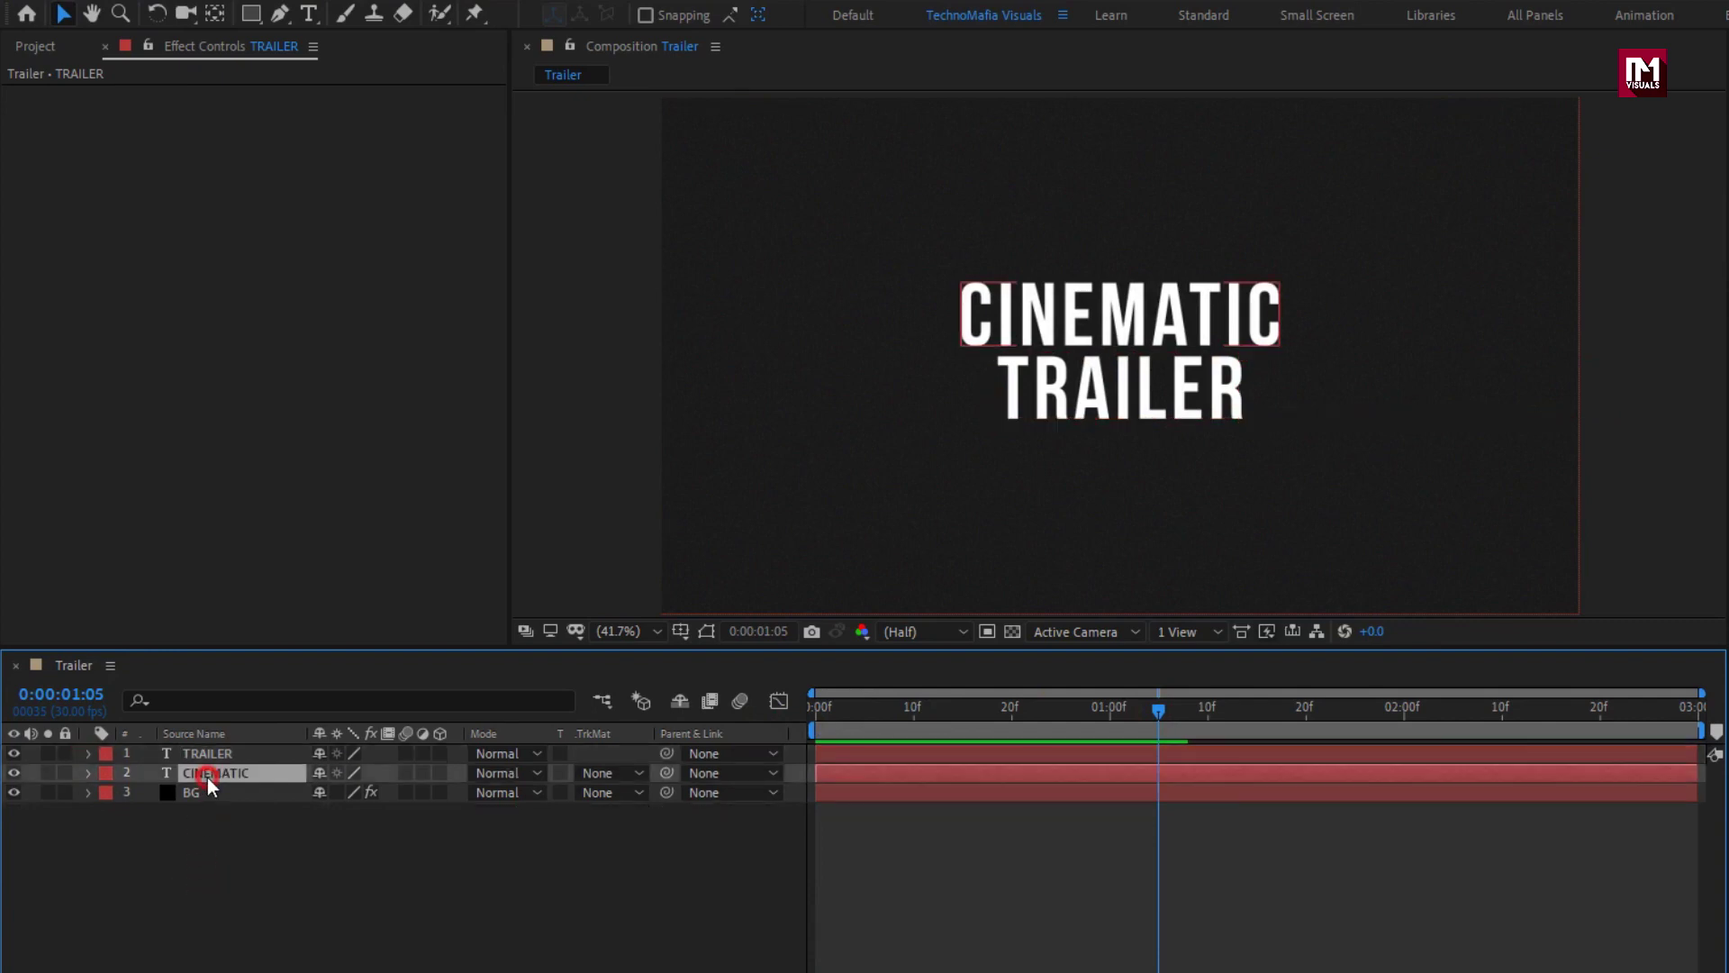
pyautogui.click(1461, 75)
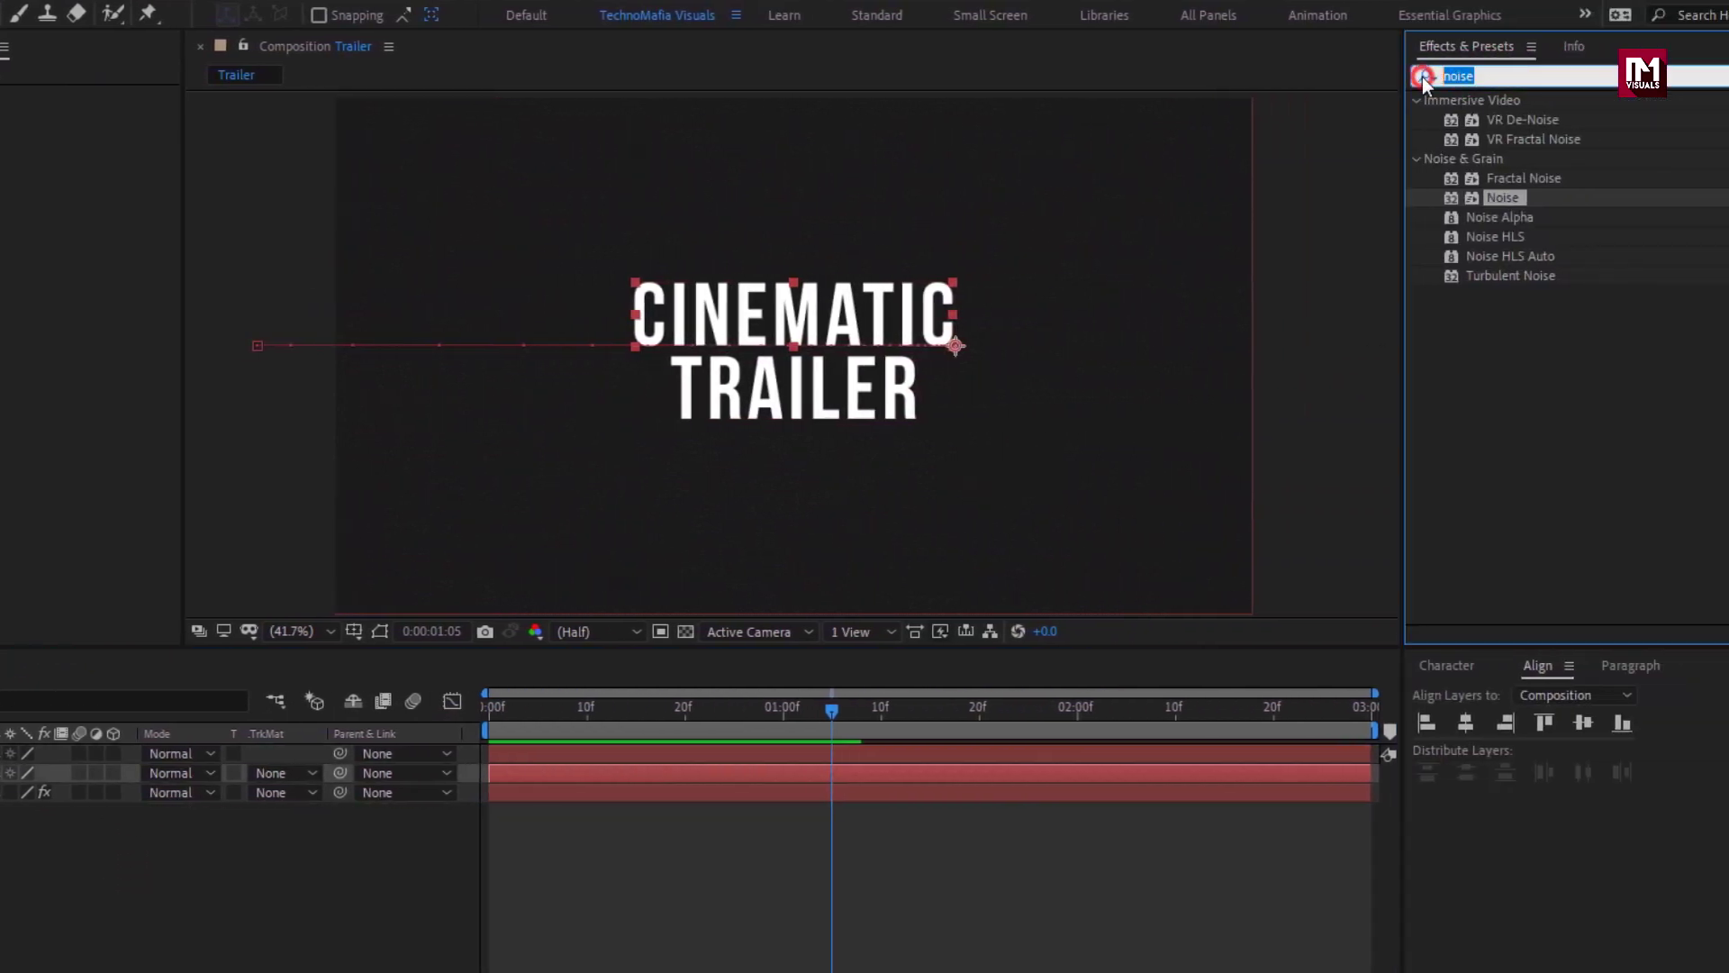
pyautogui.write('fill')
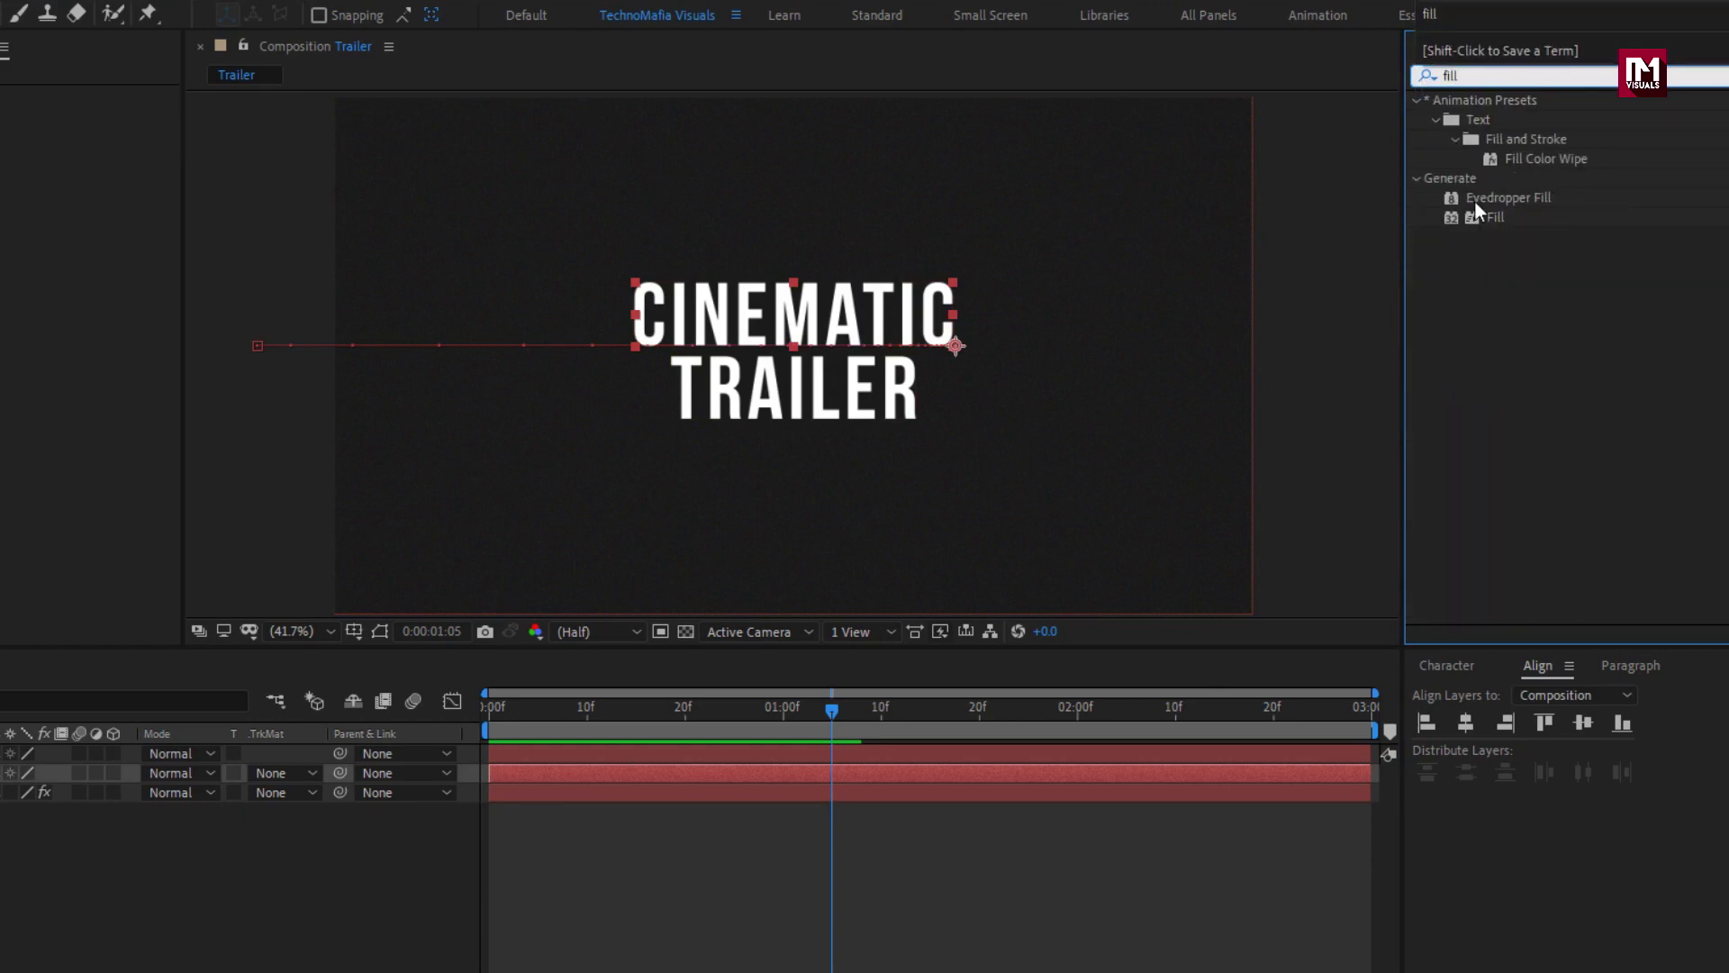
pyautogui.doubleClick(1493, 218)
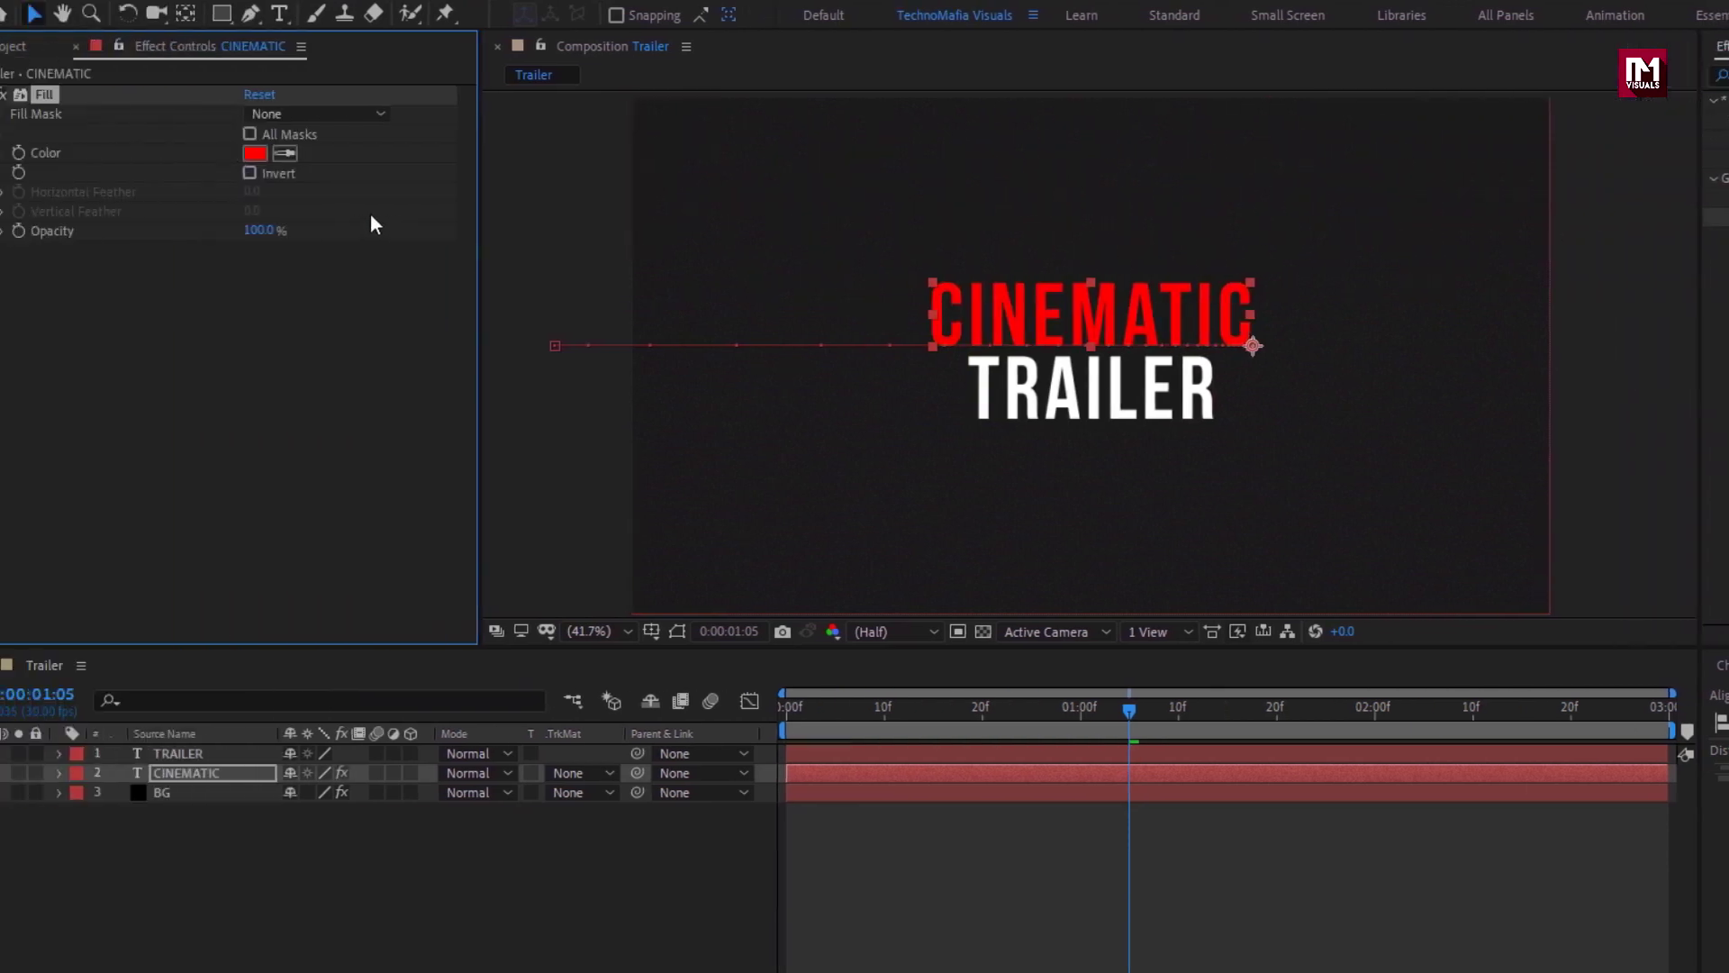
pyautogui.click(290, 155)
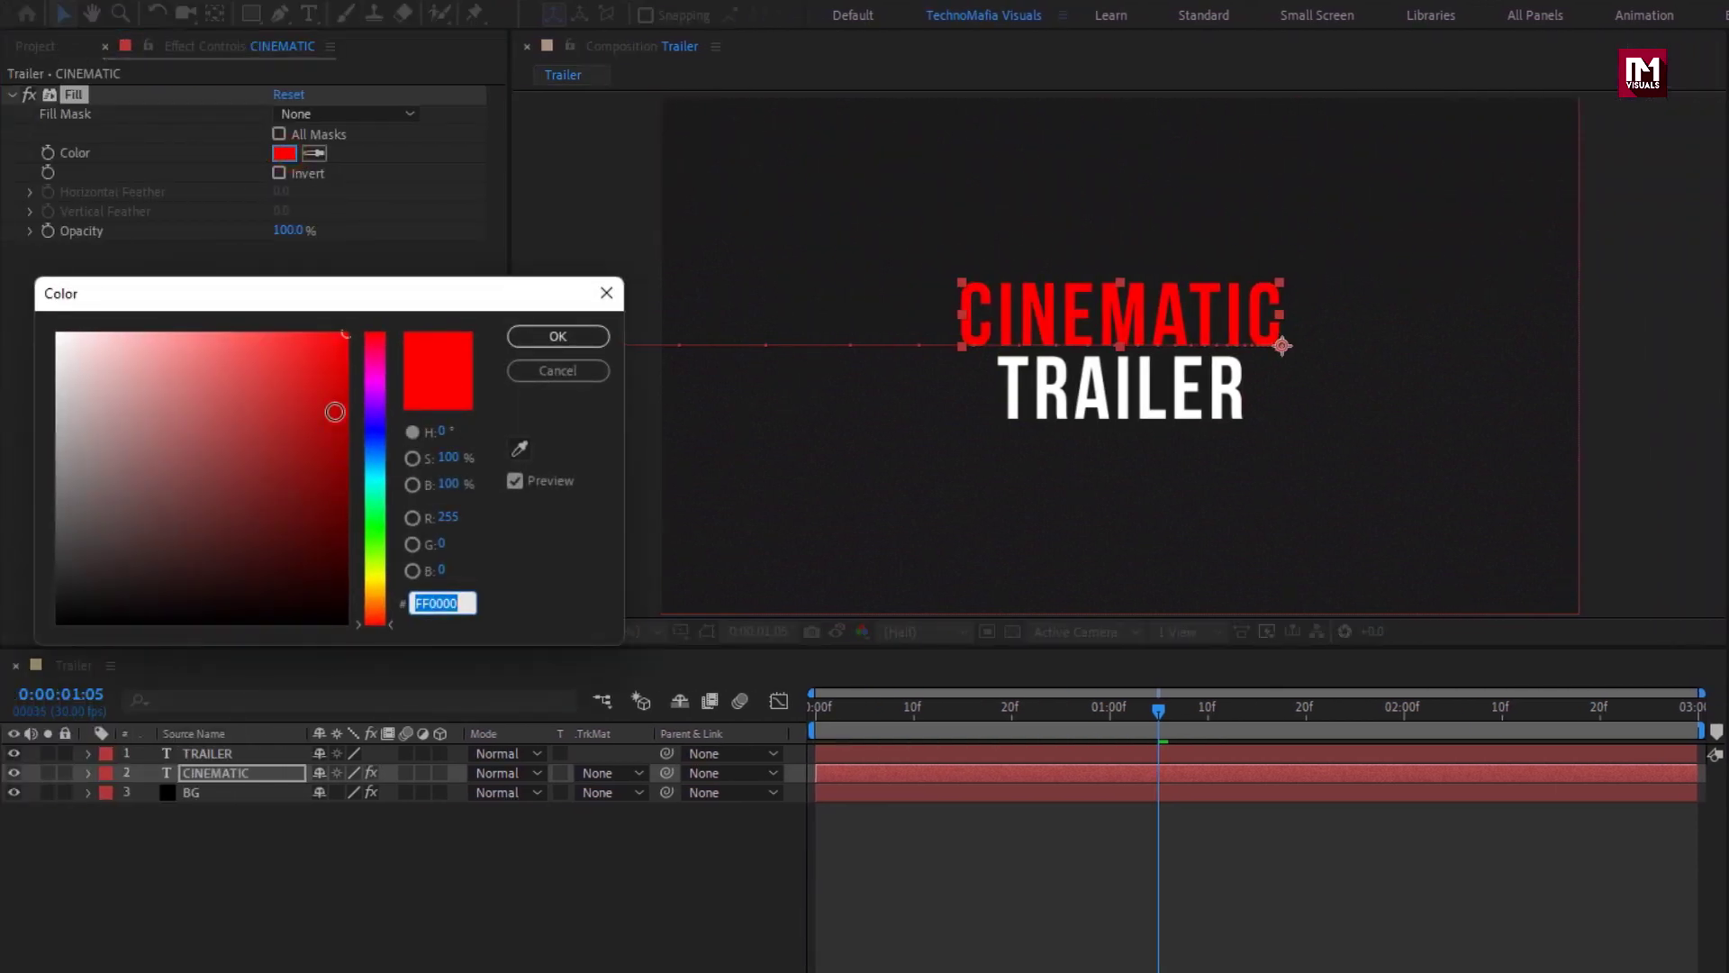
pyautogui.click(334, 421)
pyautogui.click(550, 338)
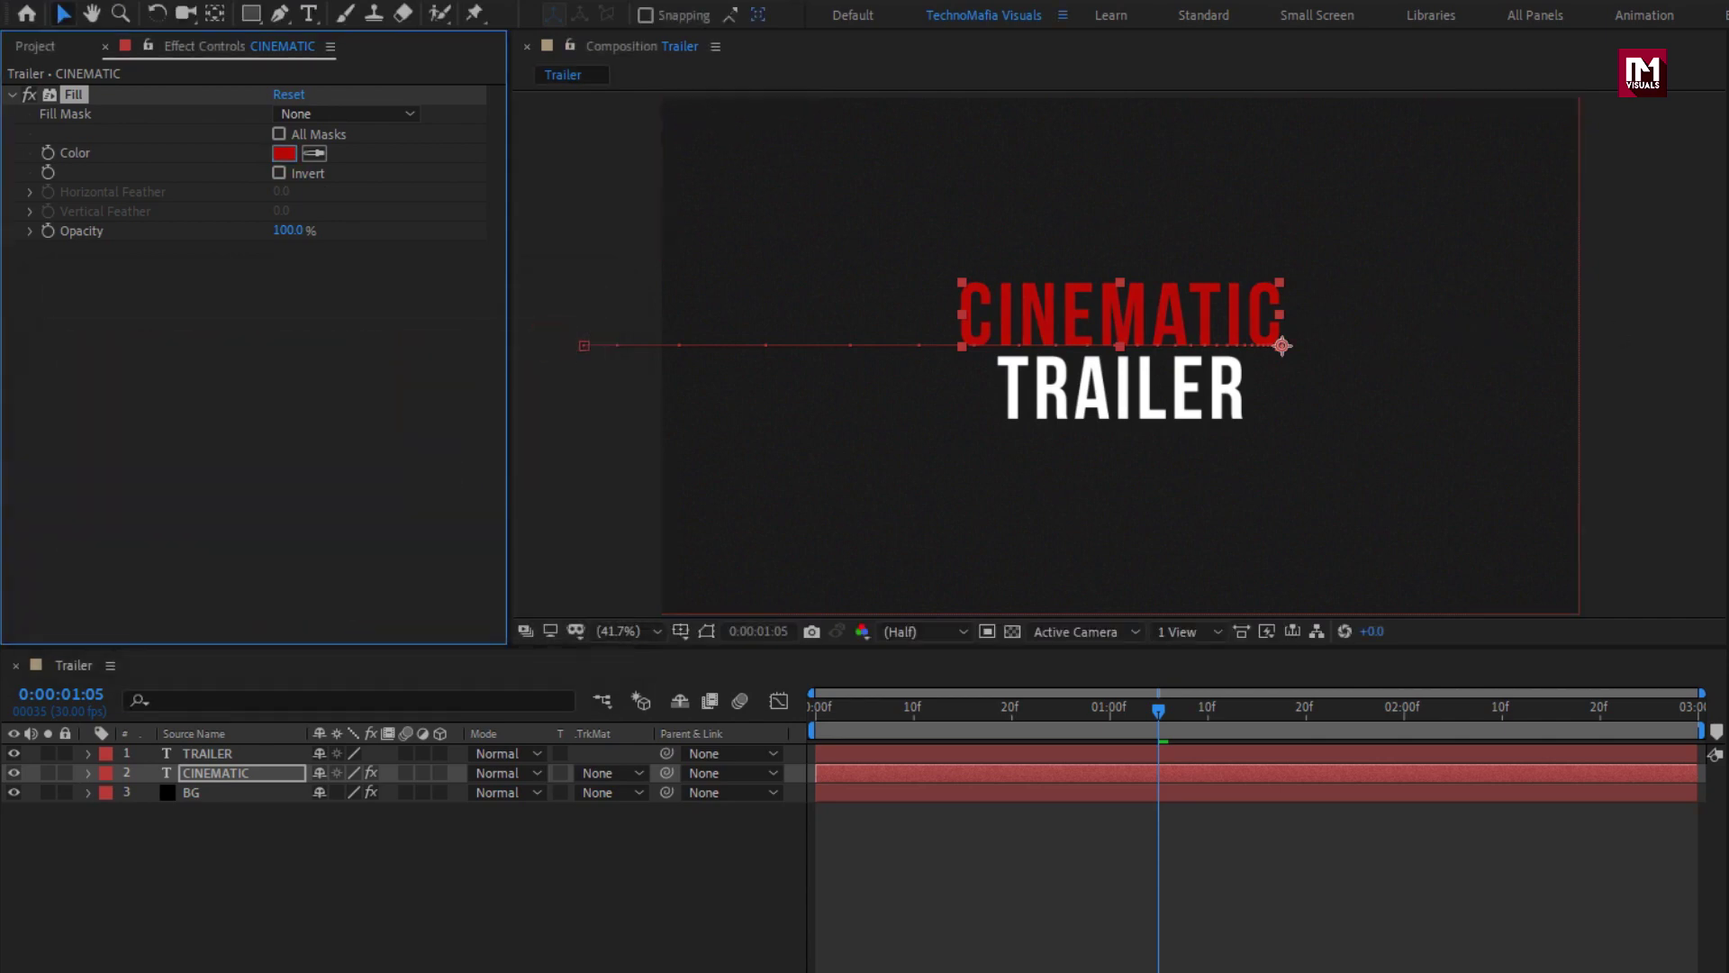
# Paste the Fill onto TRAILER and match it to CINEMATIC's dark red.
pyautogui.click(252, 753)
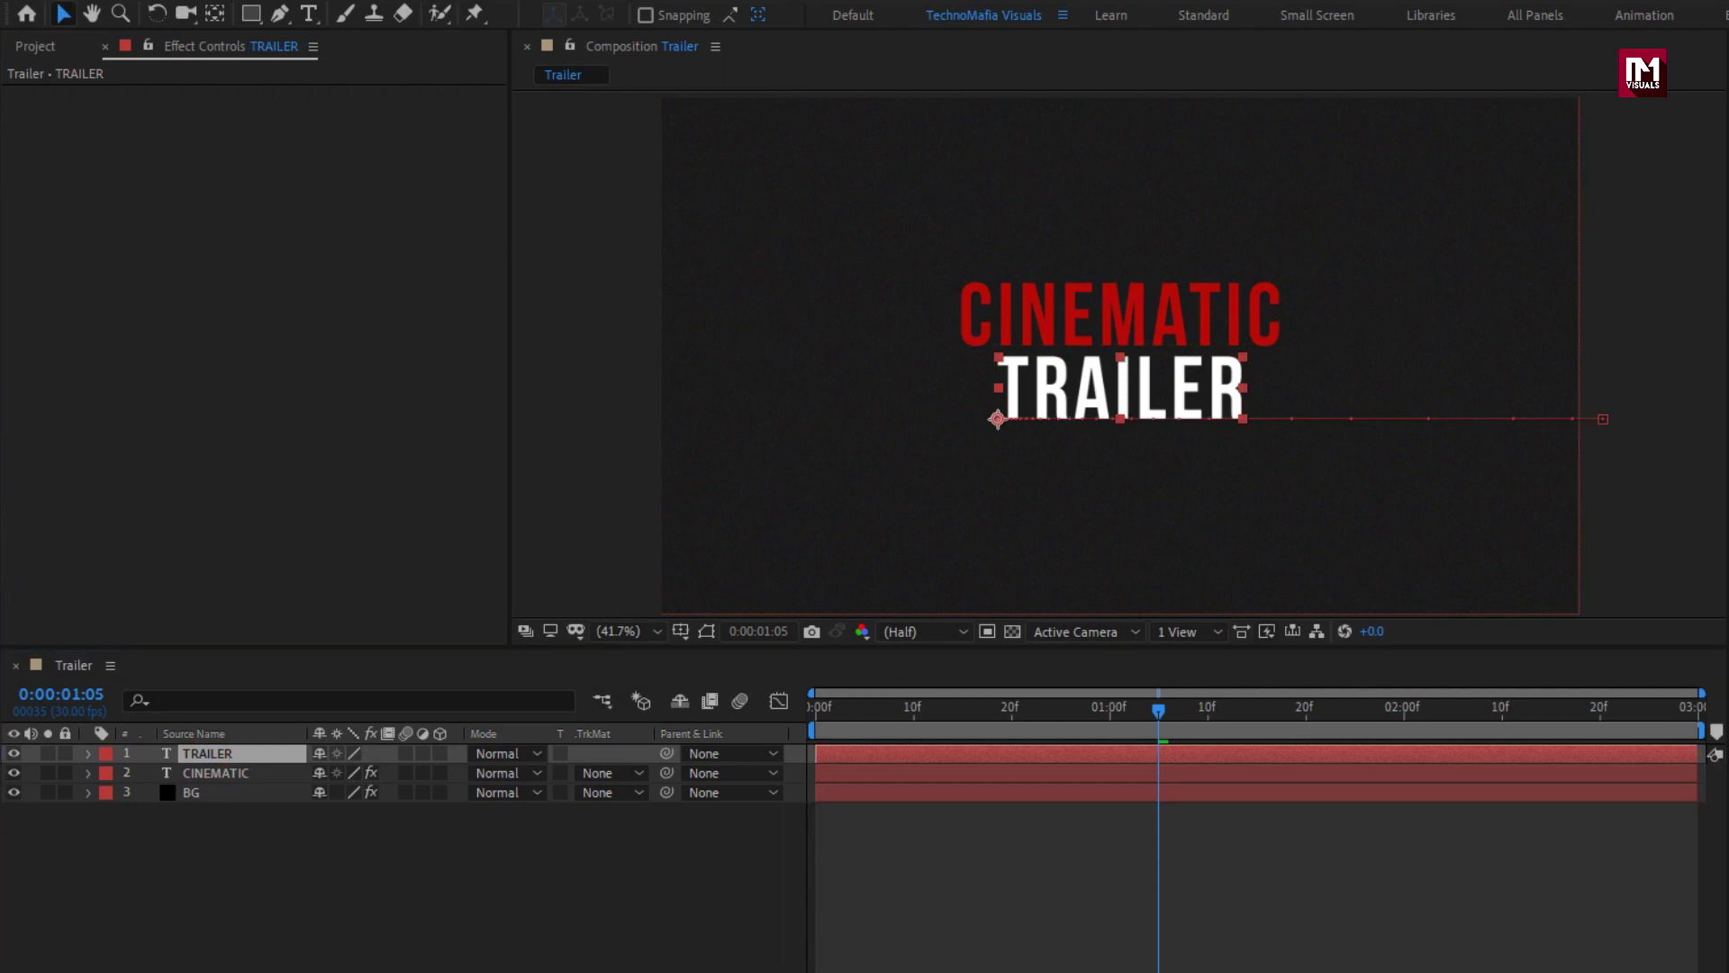
pyautogui.hotkey('ctrl', 'v')
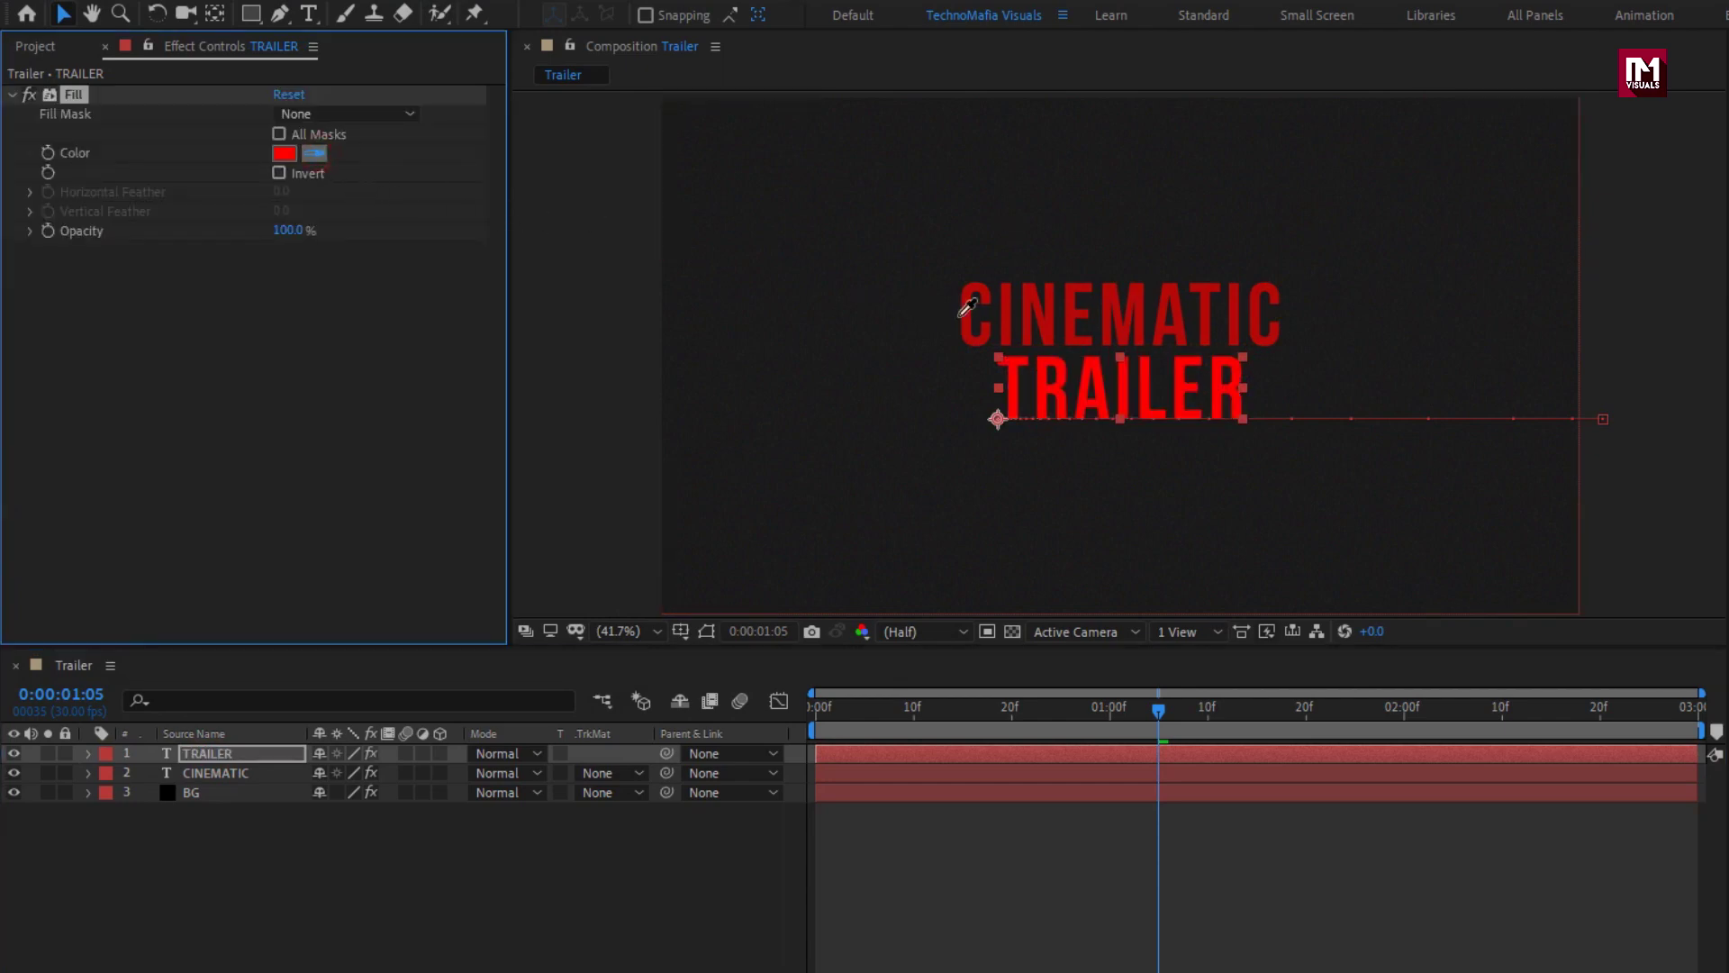
pyautogui.click(972, 288)
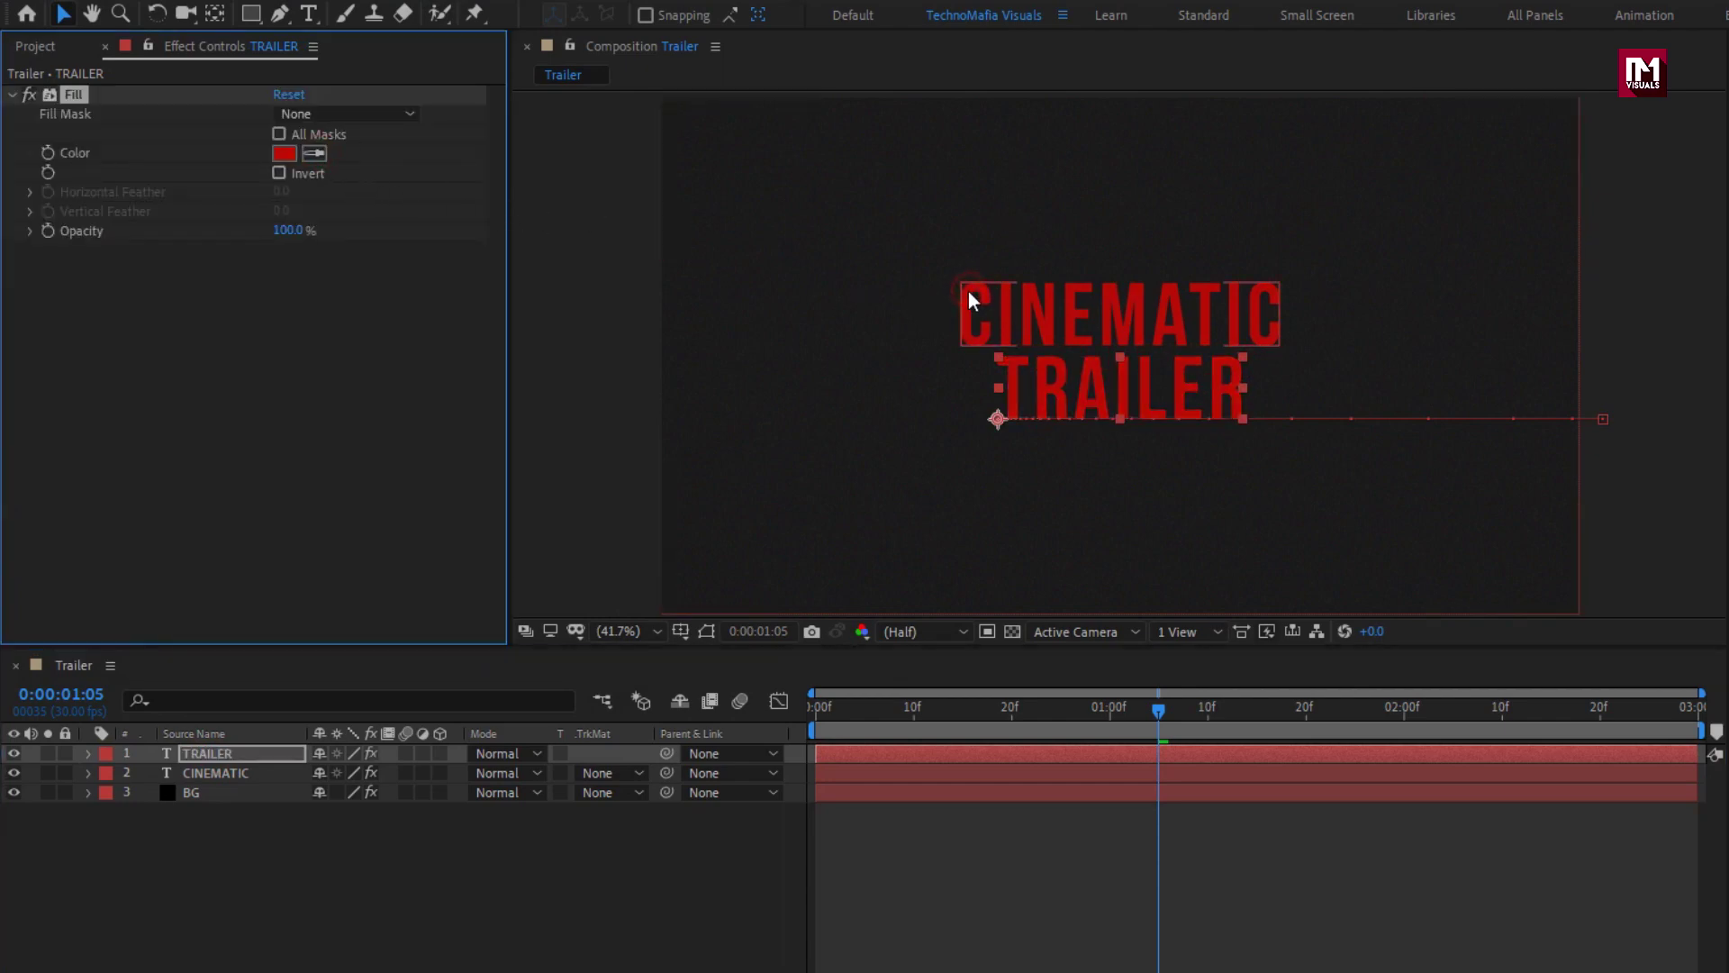
pyautogui.click(301, 877)
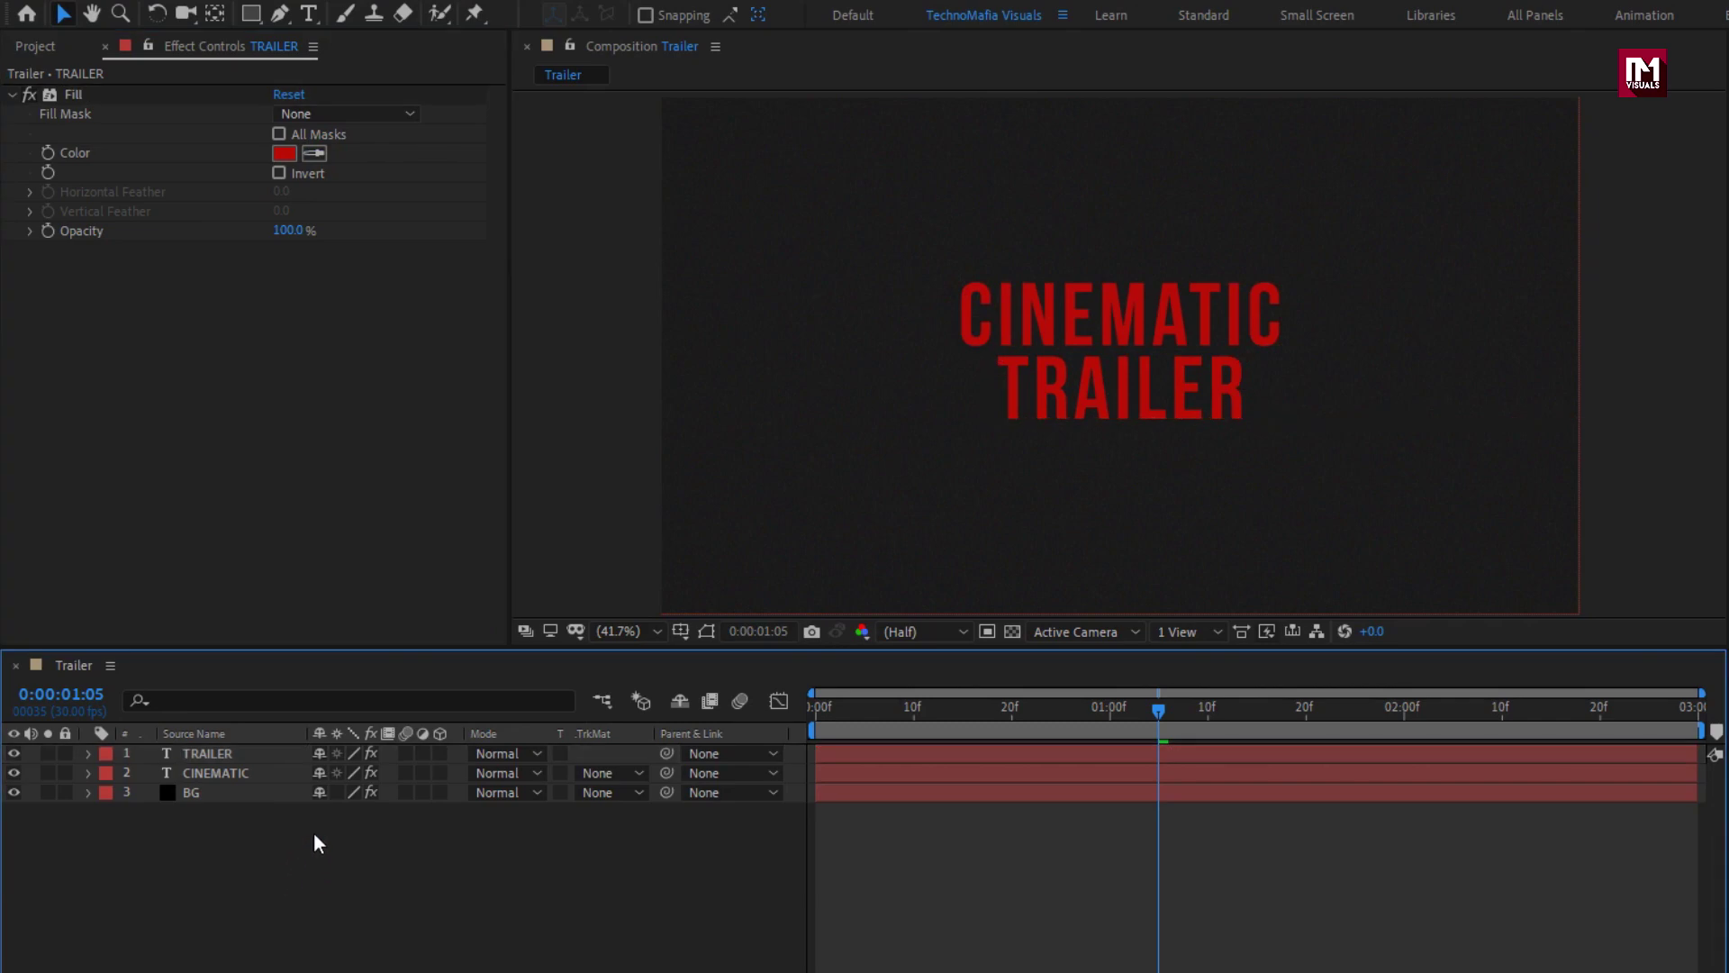
pyautogui.rightClick(314, 842)
# Create a new solid layer named Saber.
pyautogui.moveTo(463, 841)
pyautogui.click(679, 906)
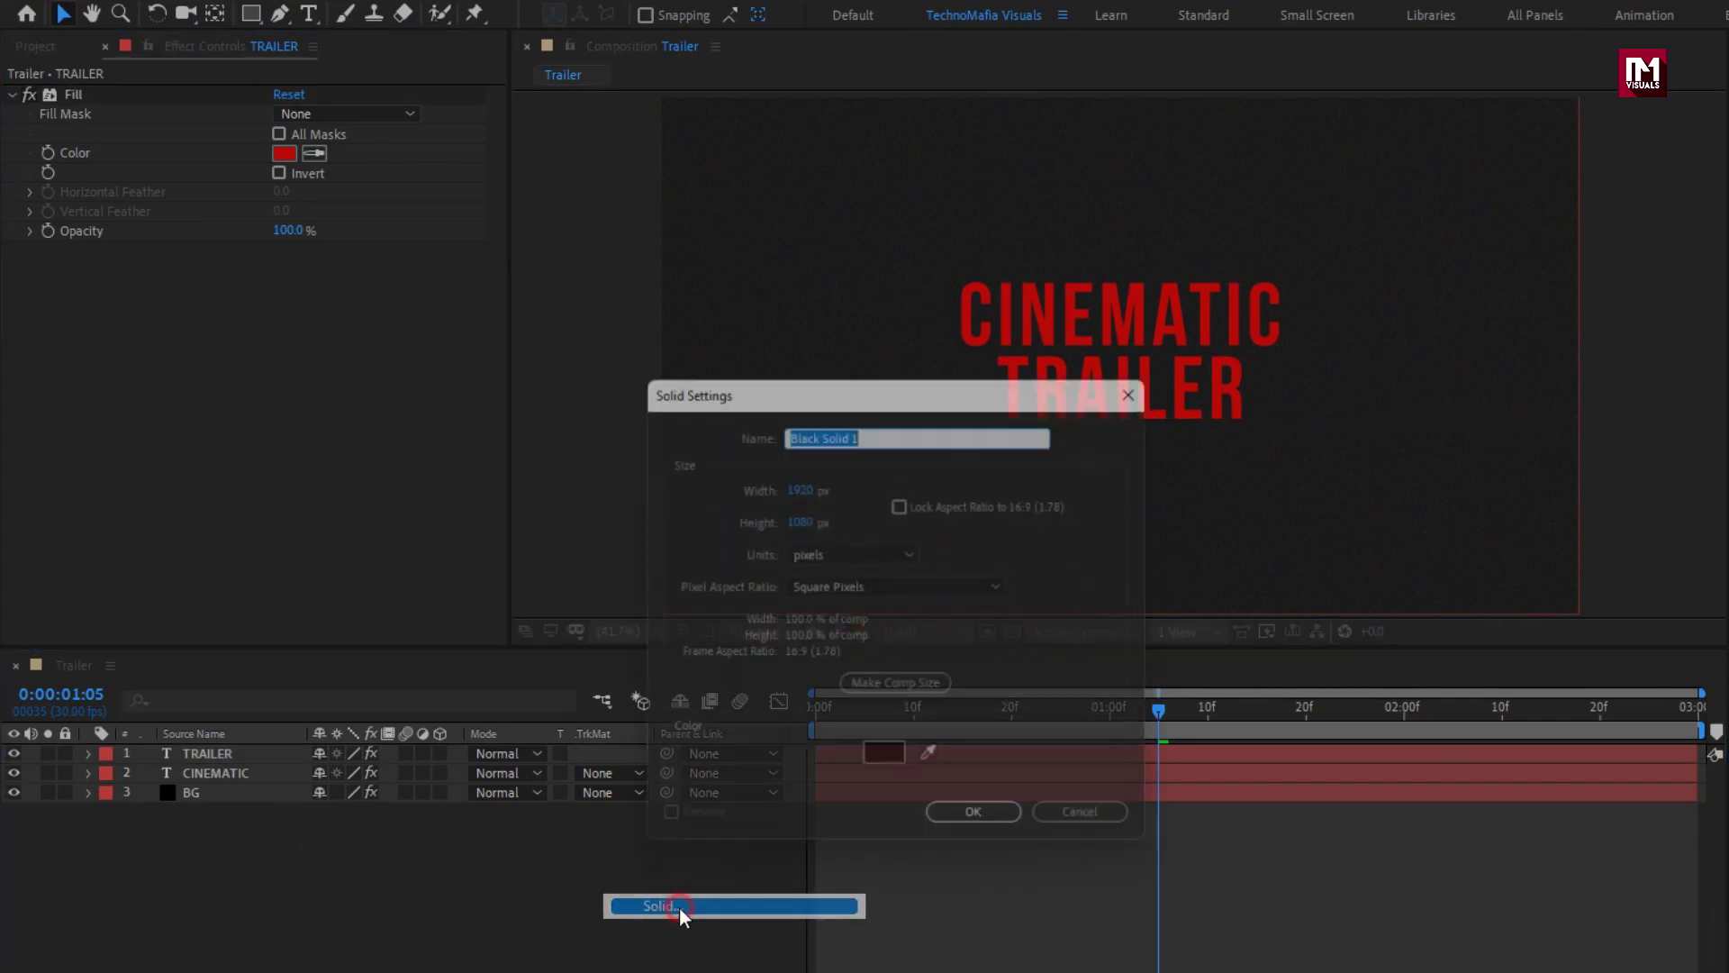
pyautogui.write('Sa')
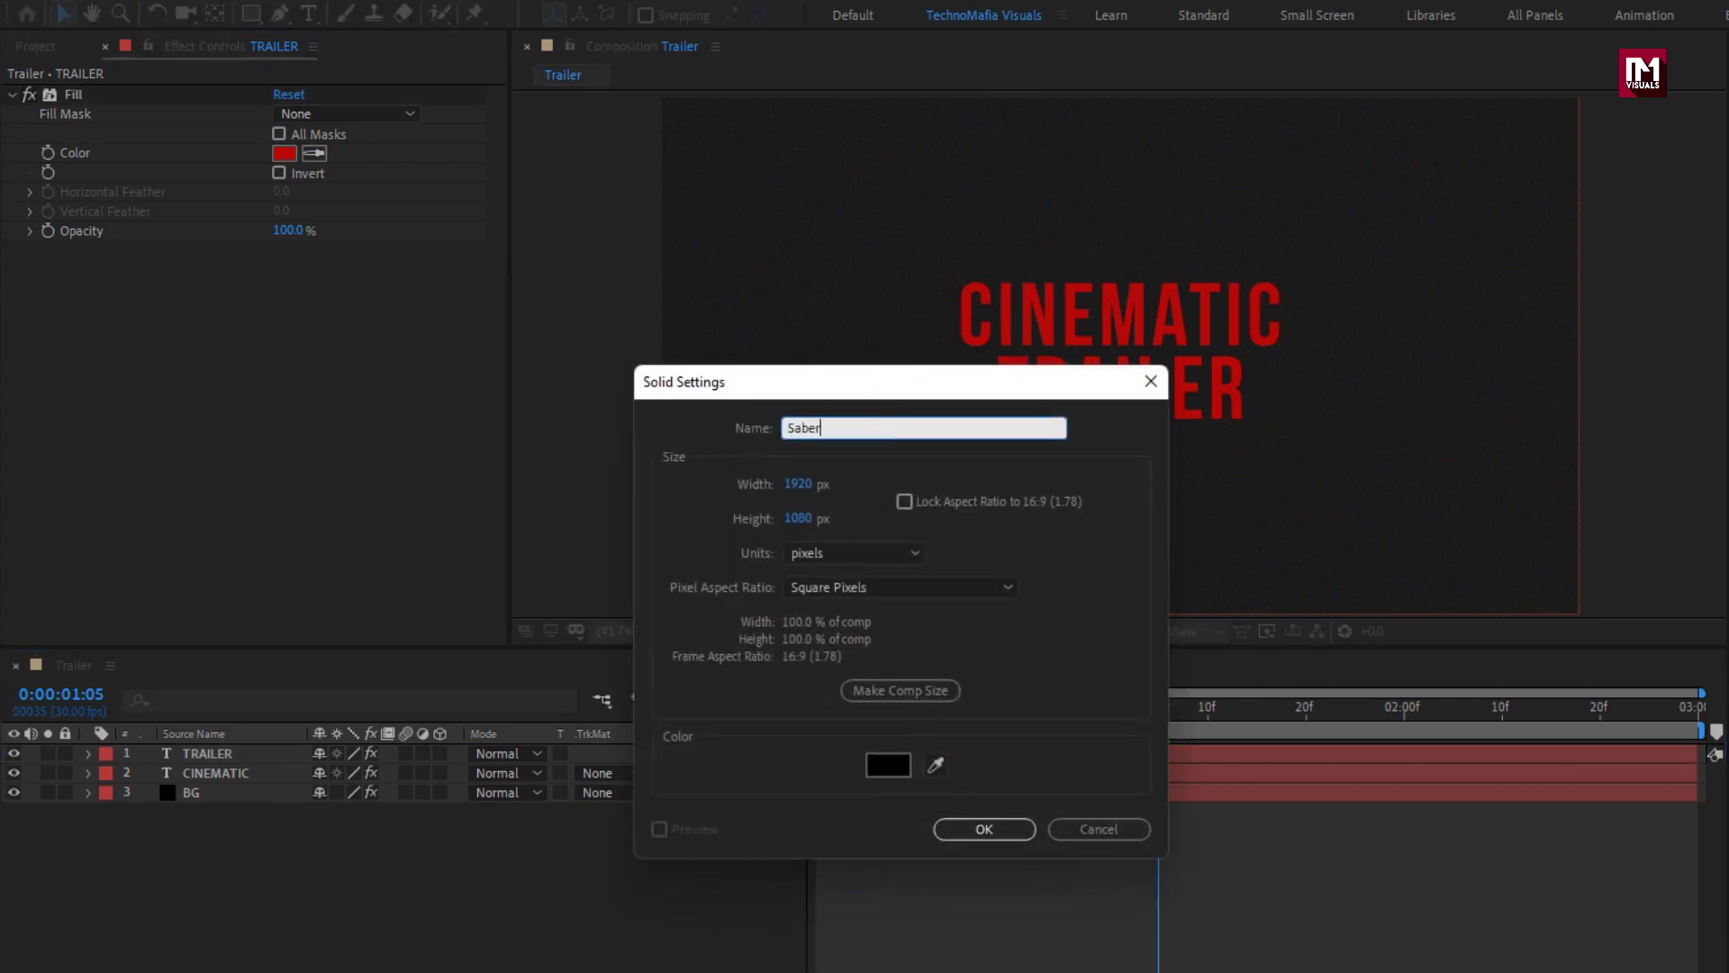
pyautogui.write('ber')
pyautogui.click(948, 828)
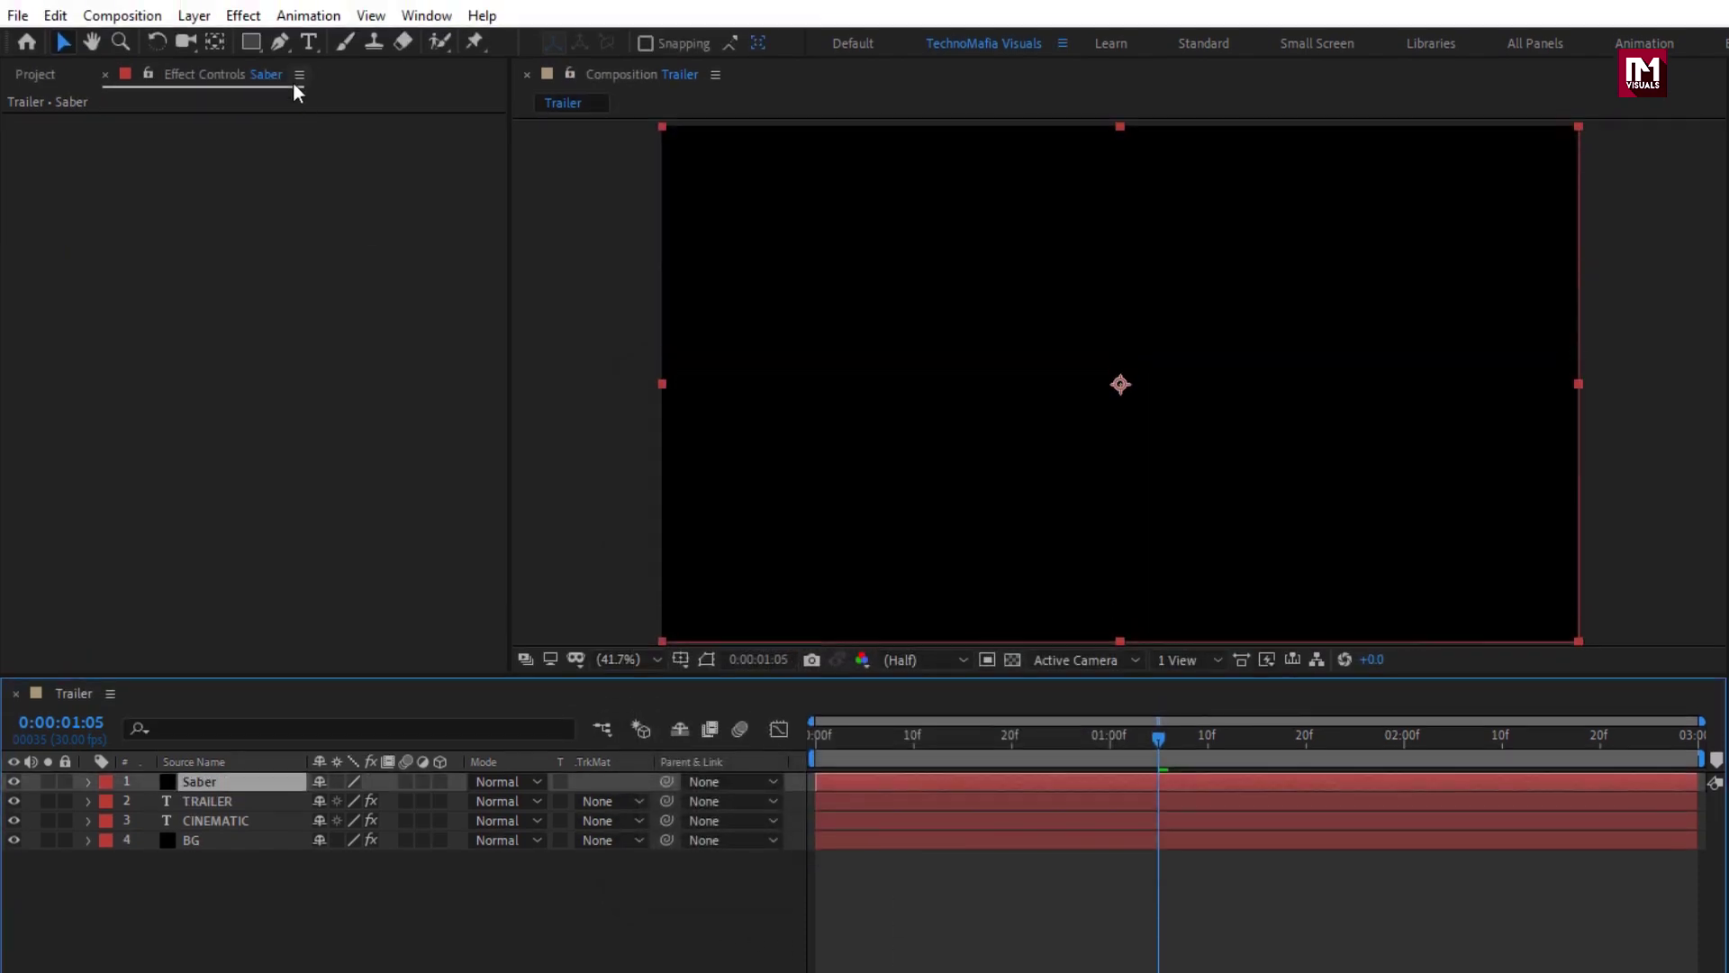
# Apply the Video Copilot Saber effect to the Saber solid.
pyautogui.click(243, 15)
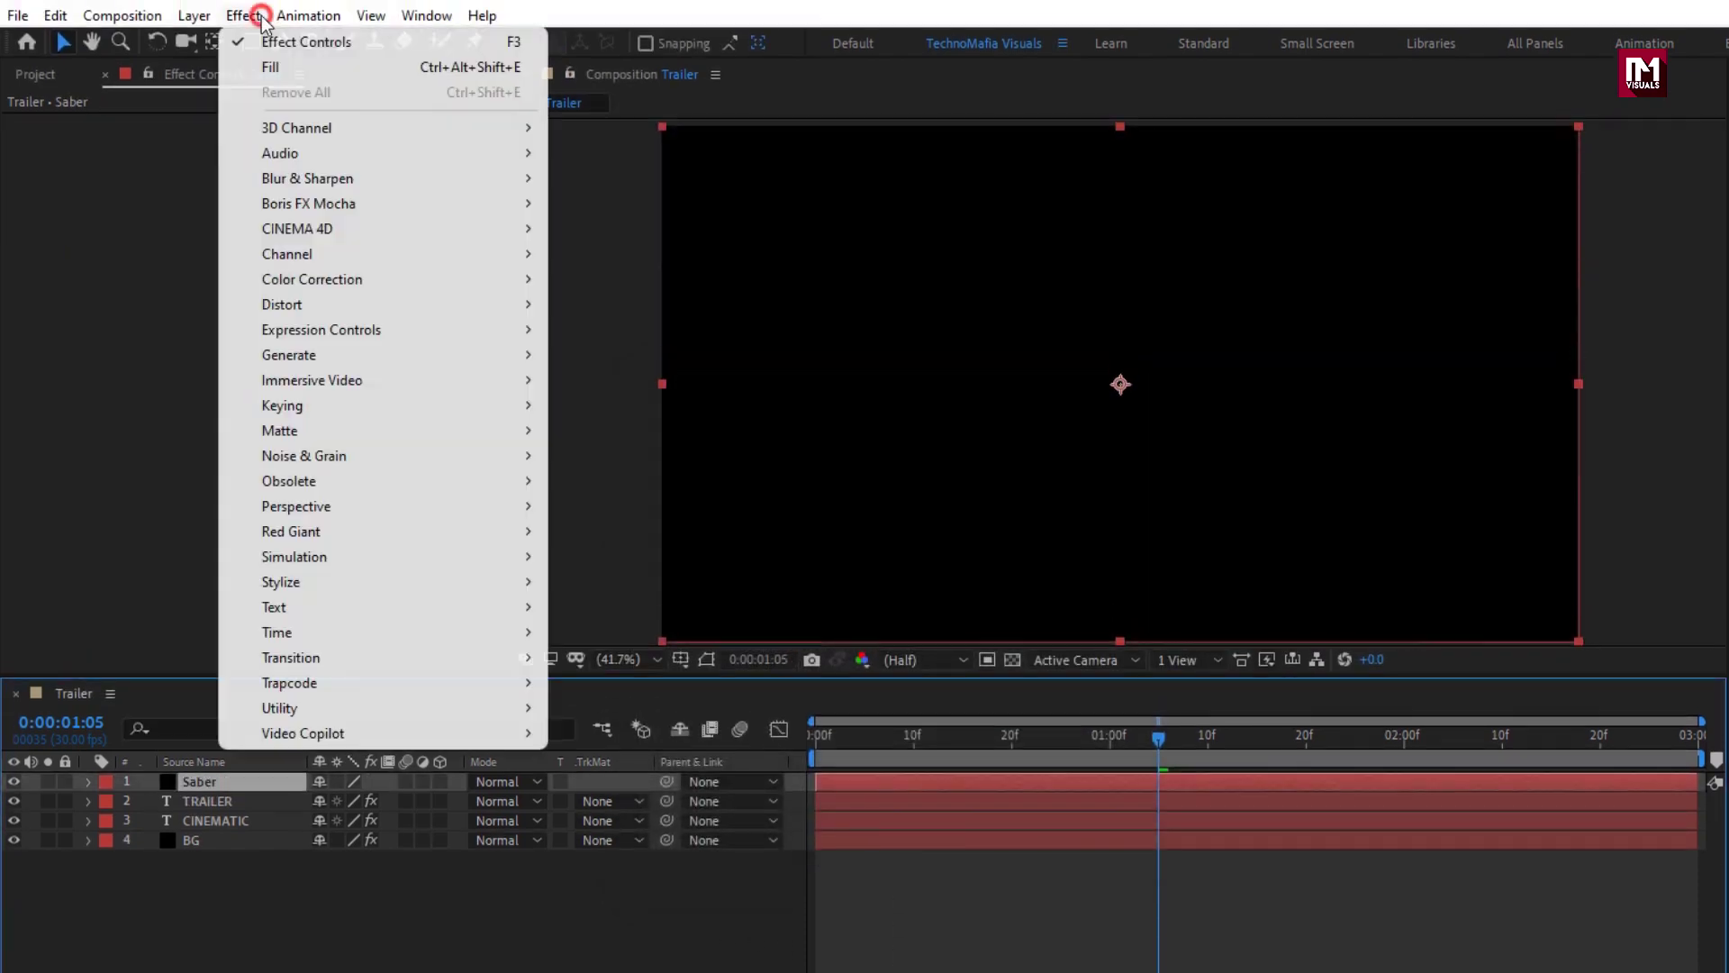
pyautogui.moveTo(408, 733)
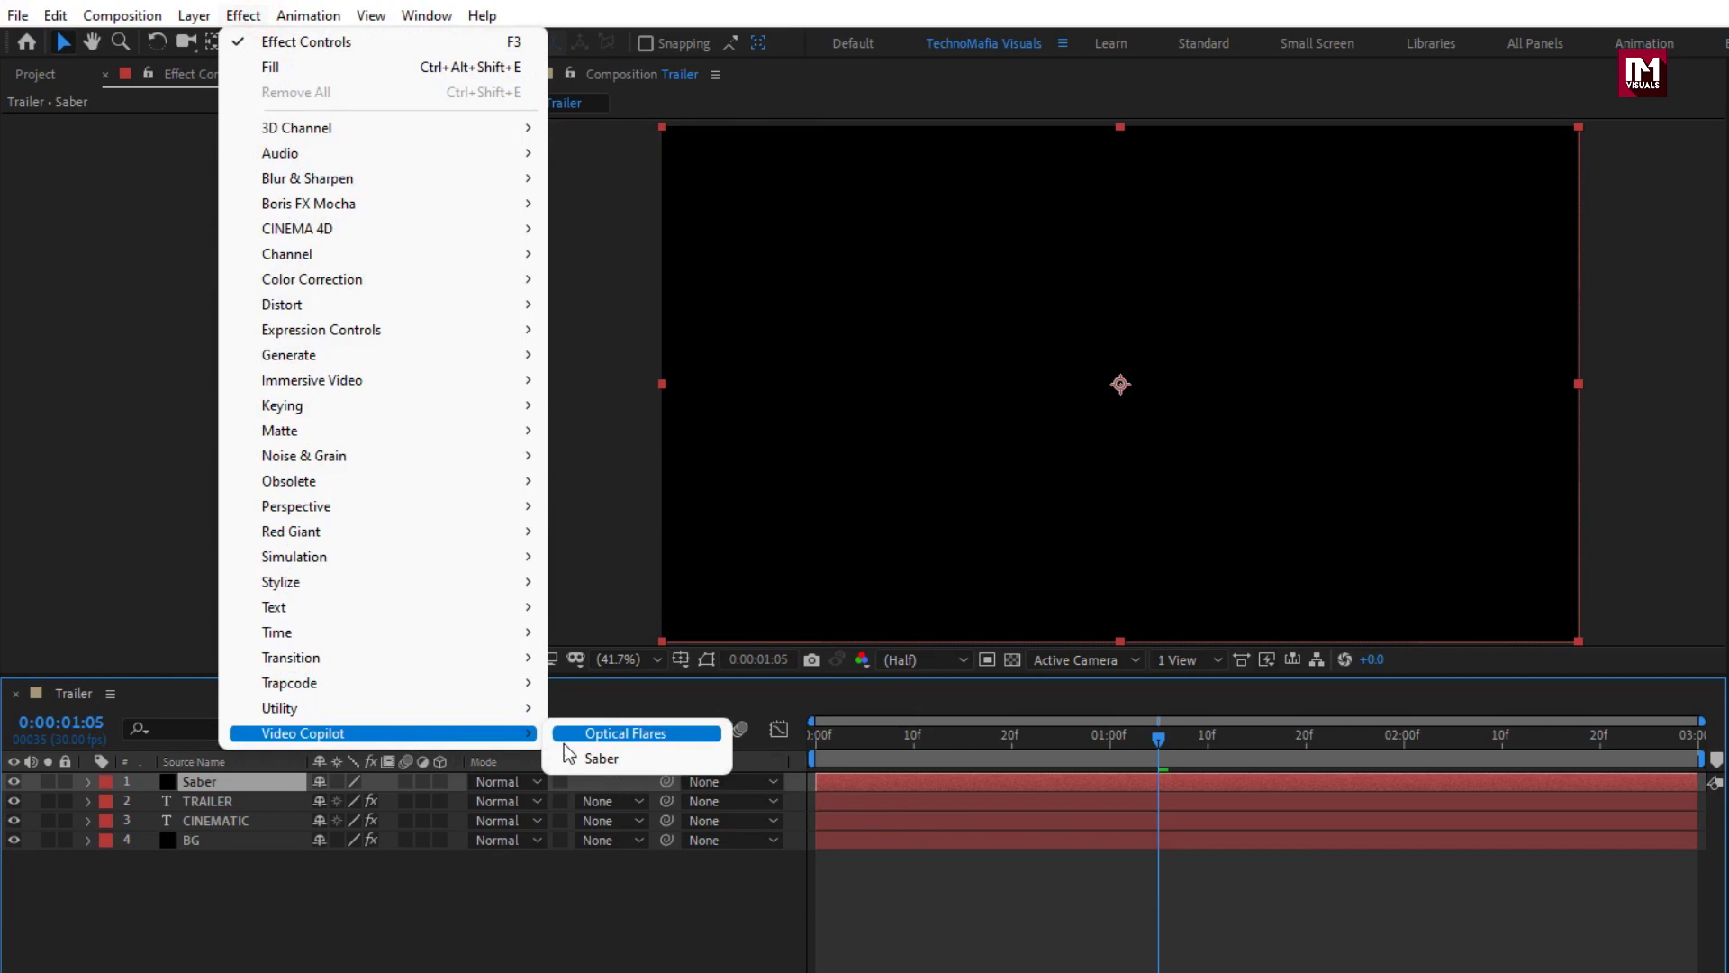
pyautogui.click(631, 759)
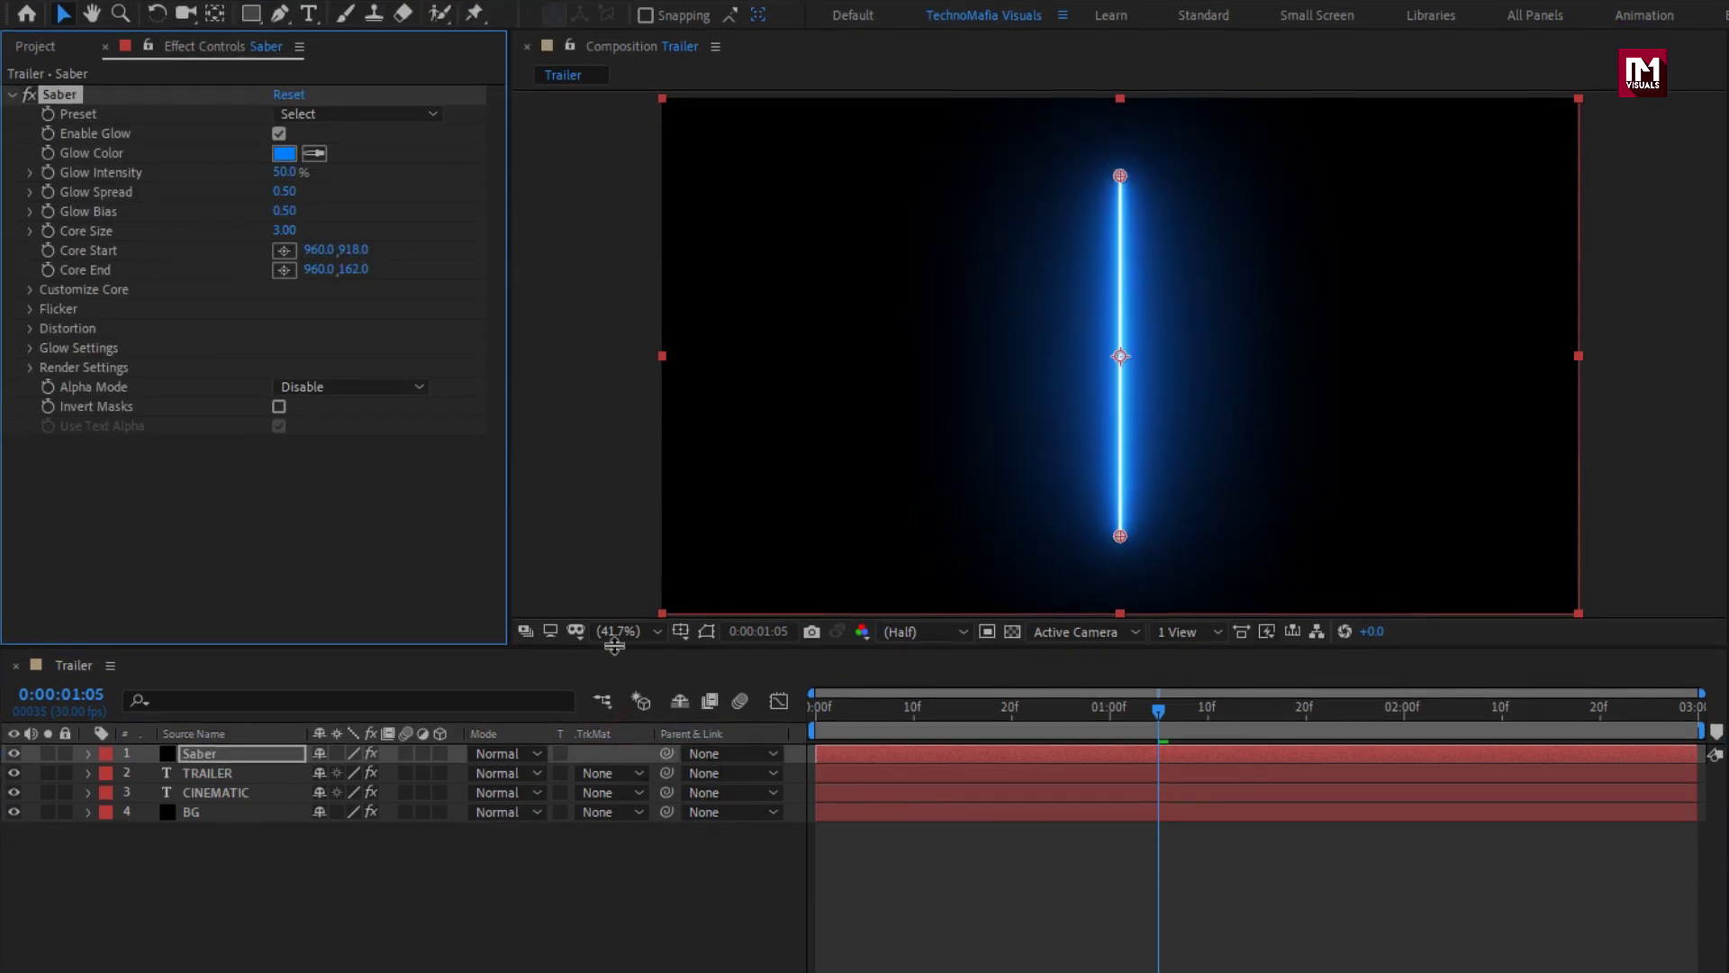
# Set the Saber preset to Proton with a Text Layer core tracing 3. CINEMATIC.
pyautogui.click(387, 117)
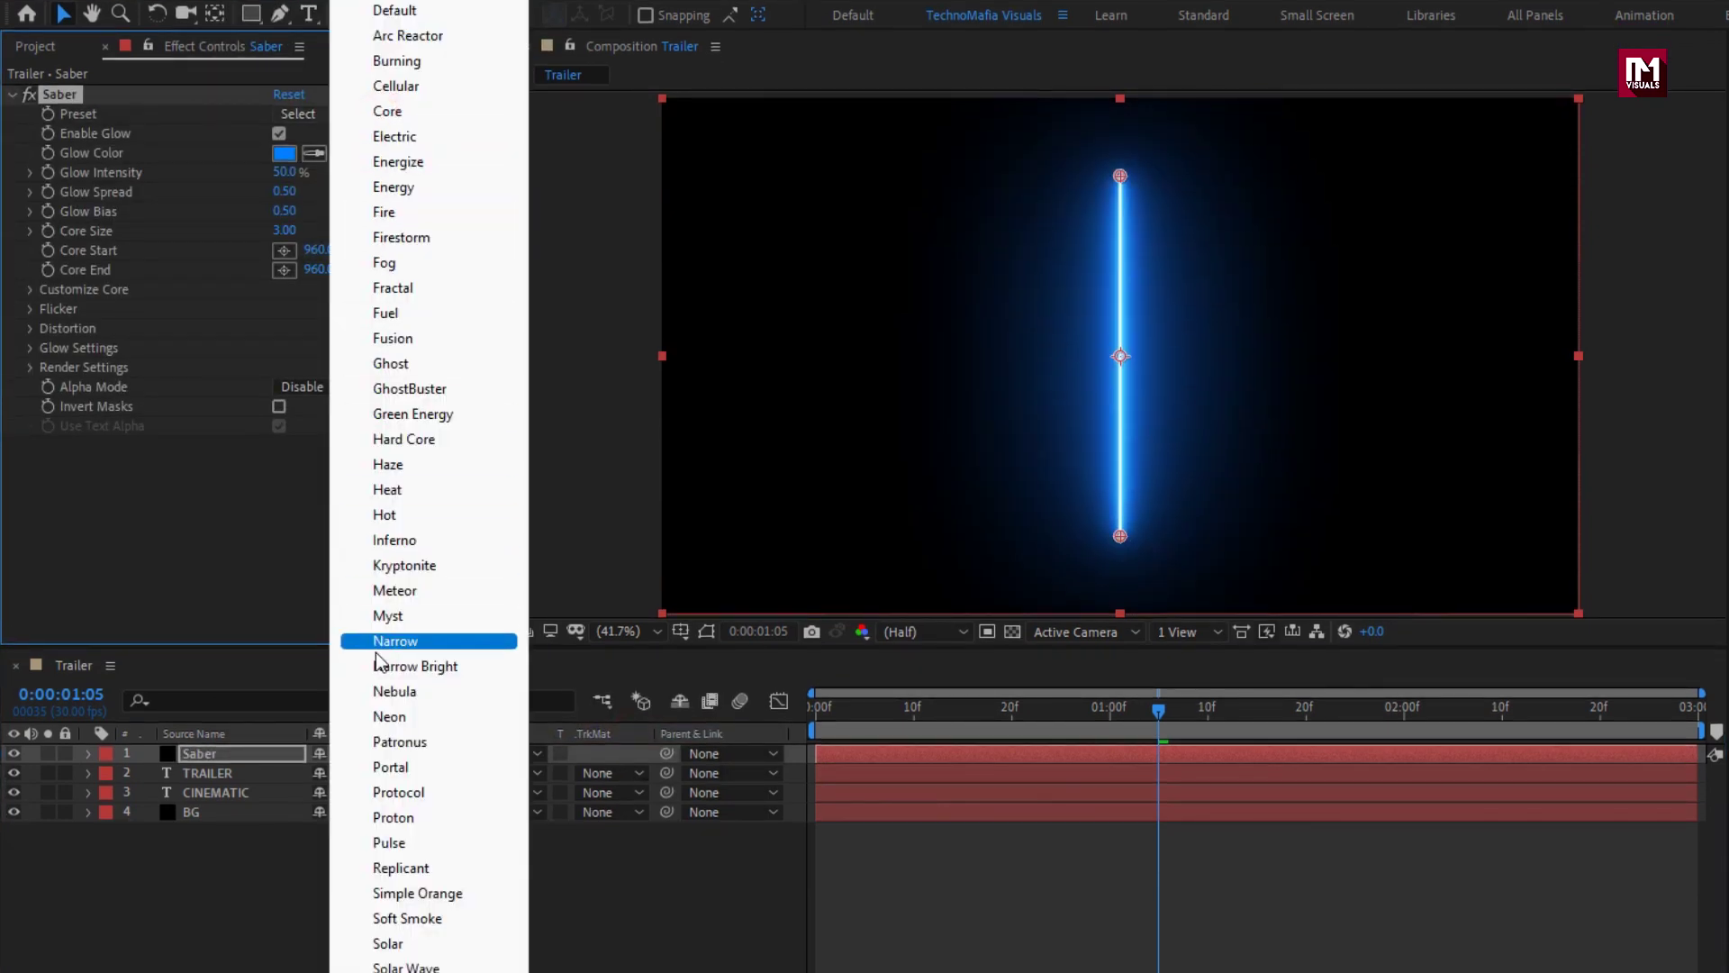
pyautogui.click(396, 811)
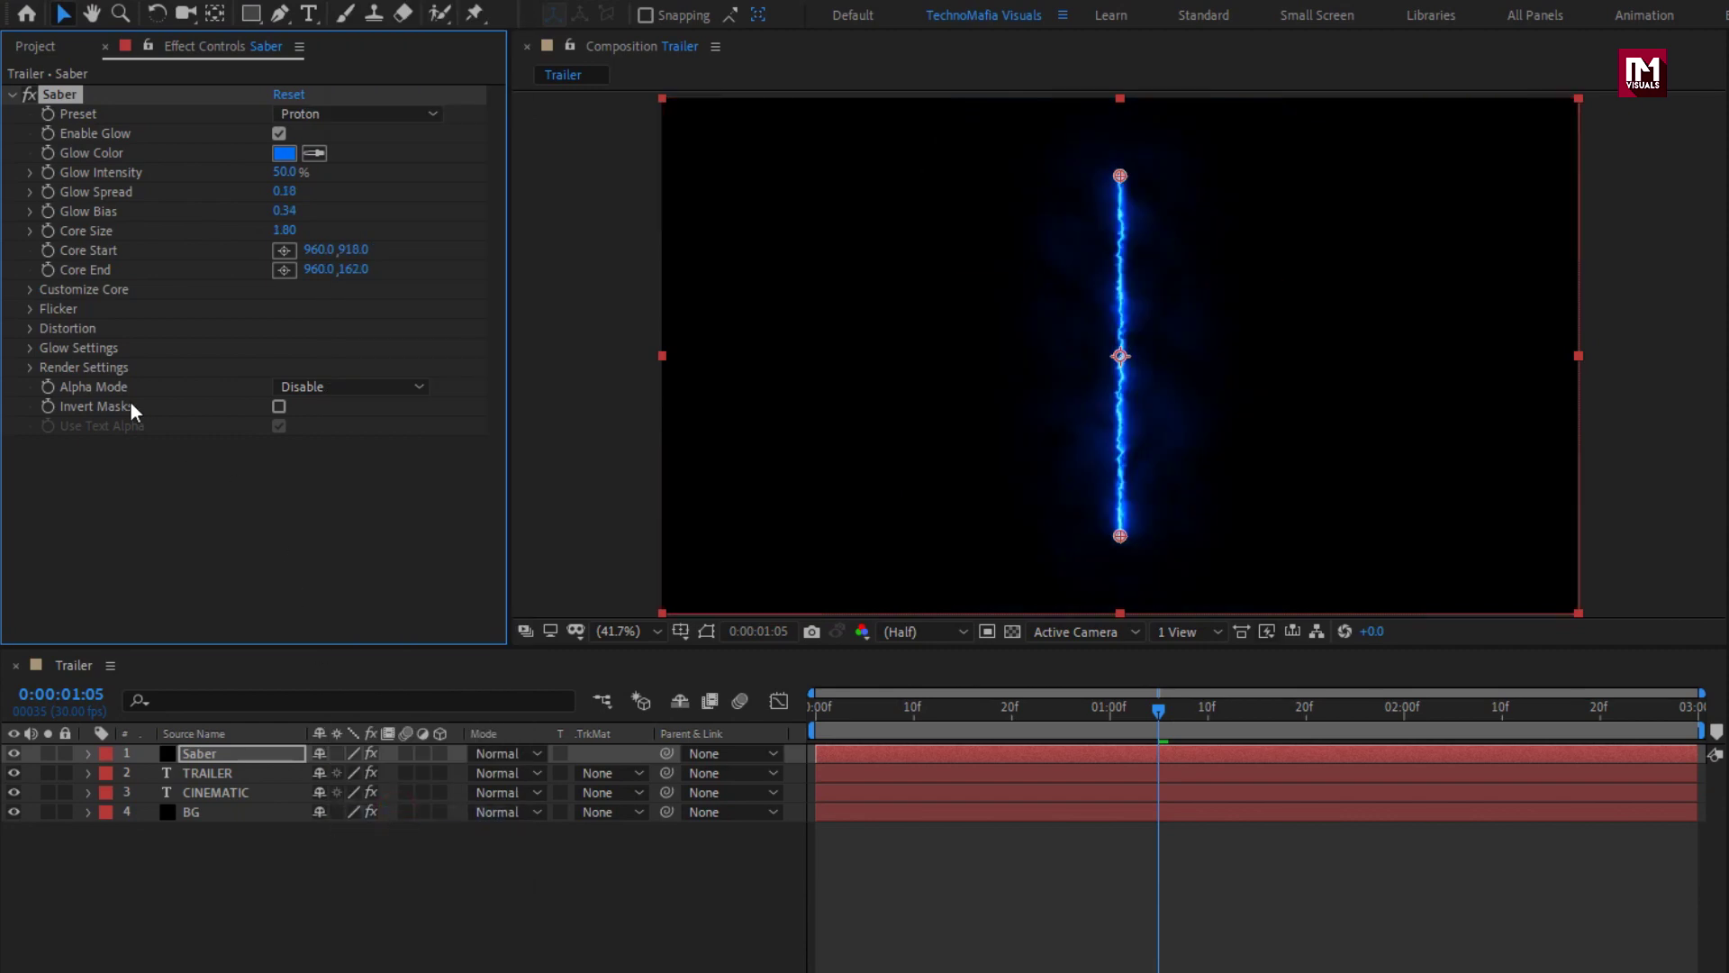
pyautogui.click(30, 290)
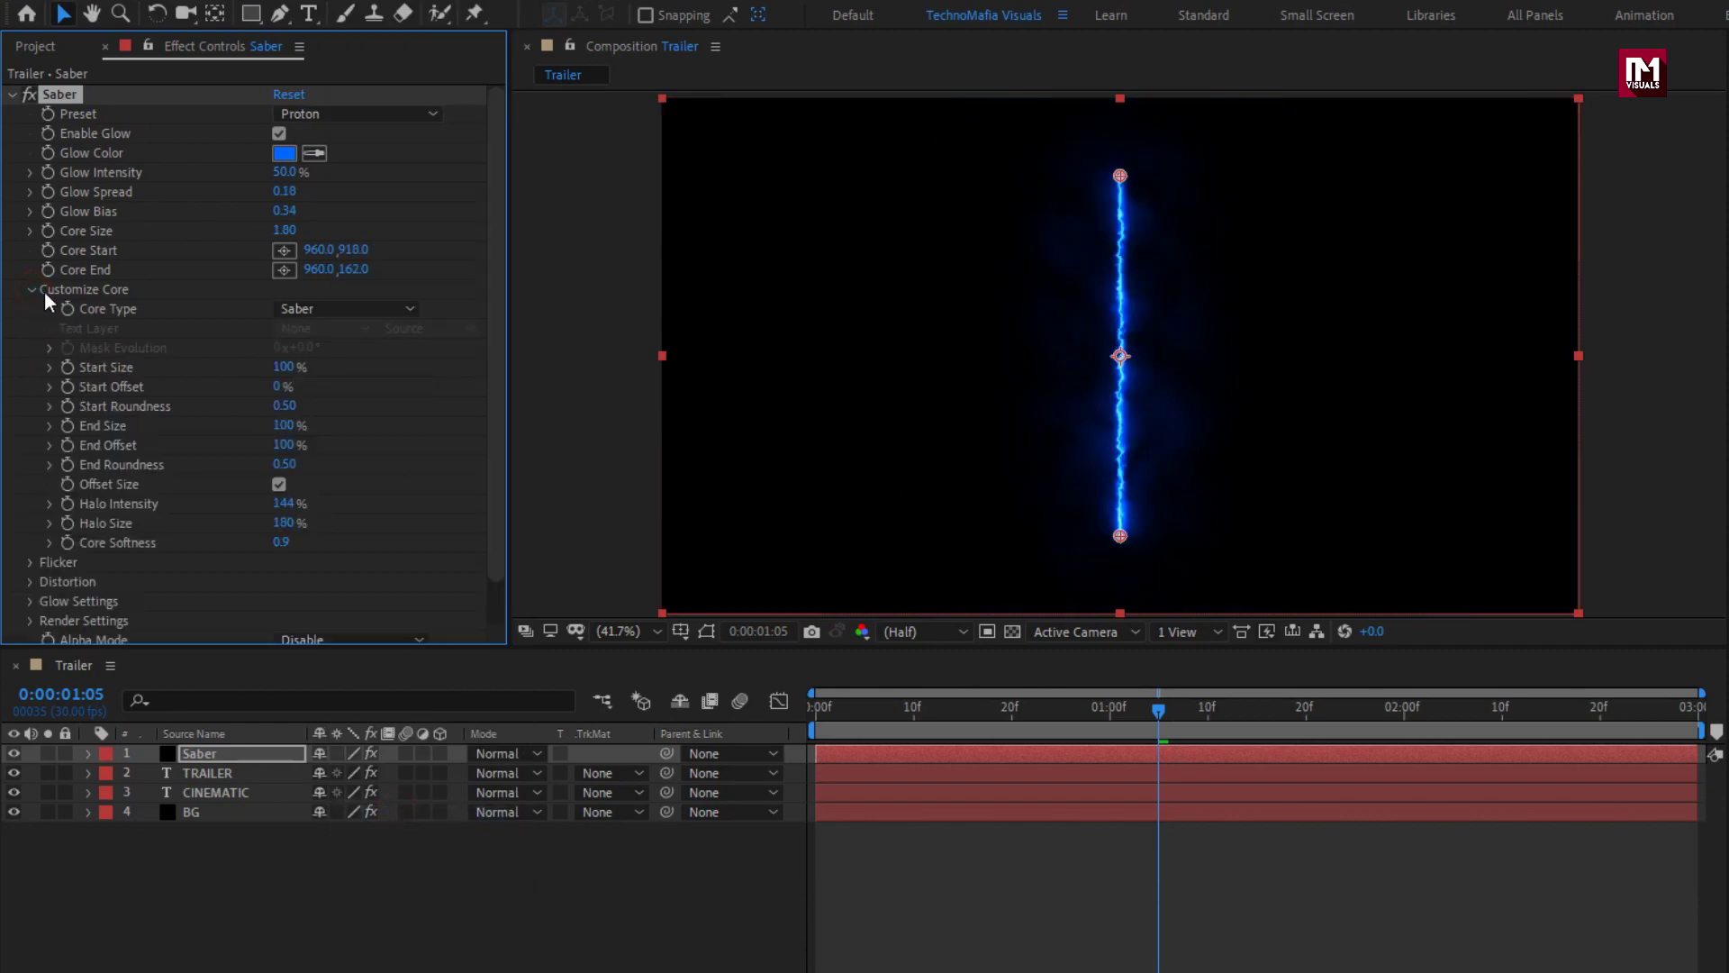
pyautogui.click(374, 305)
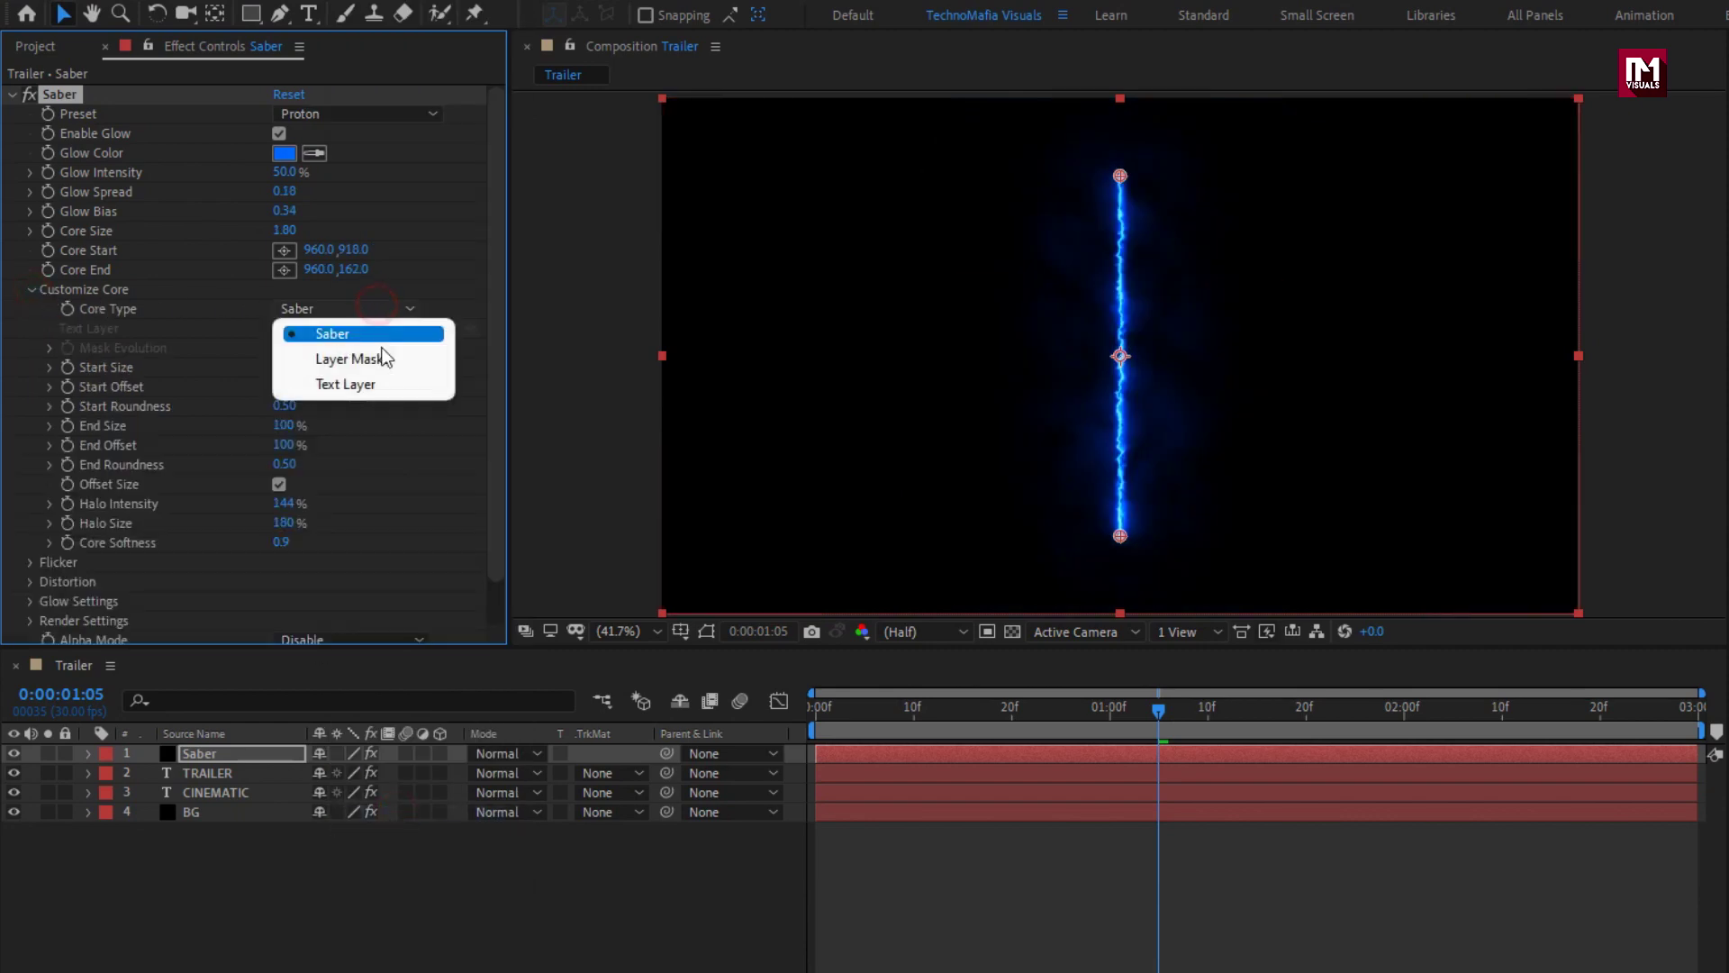
pyautogui.click(391, 382)
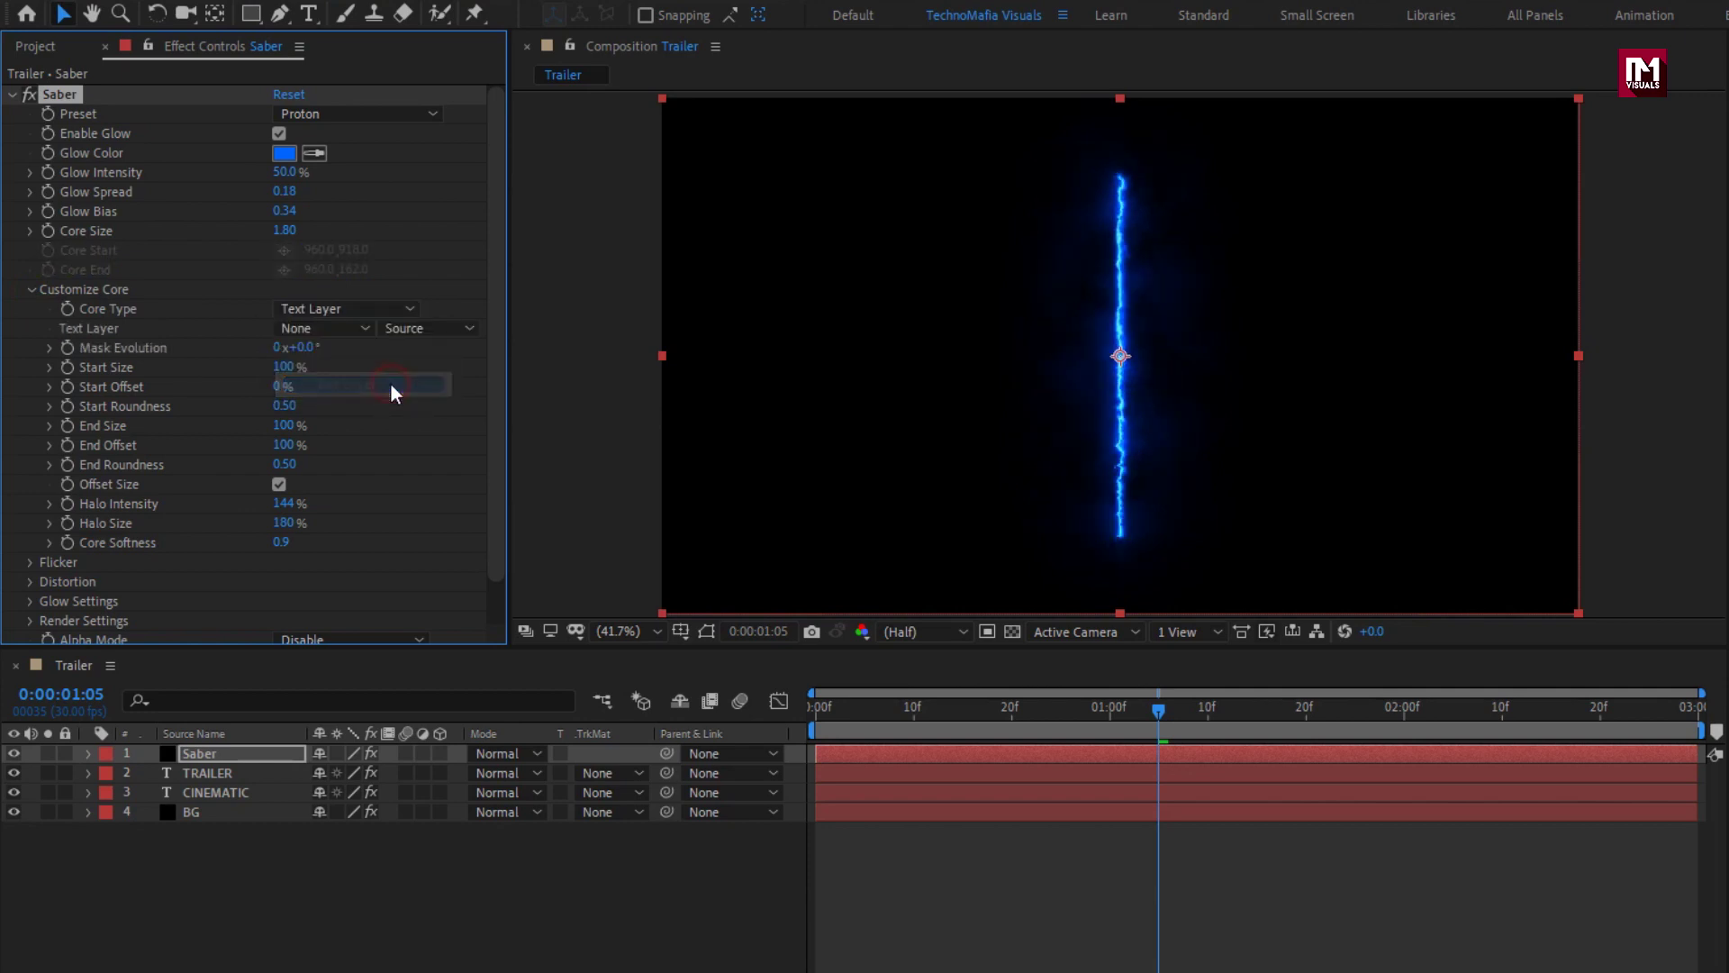
pyautogui.click(320, 328)
pyautogui.click(409, 438)
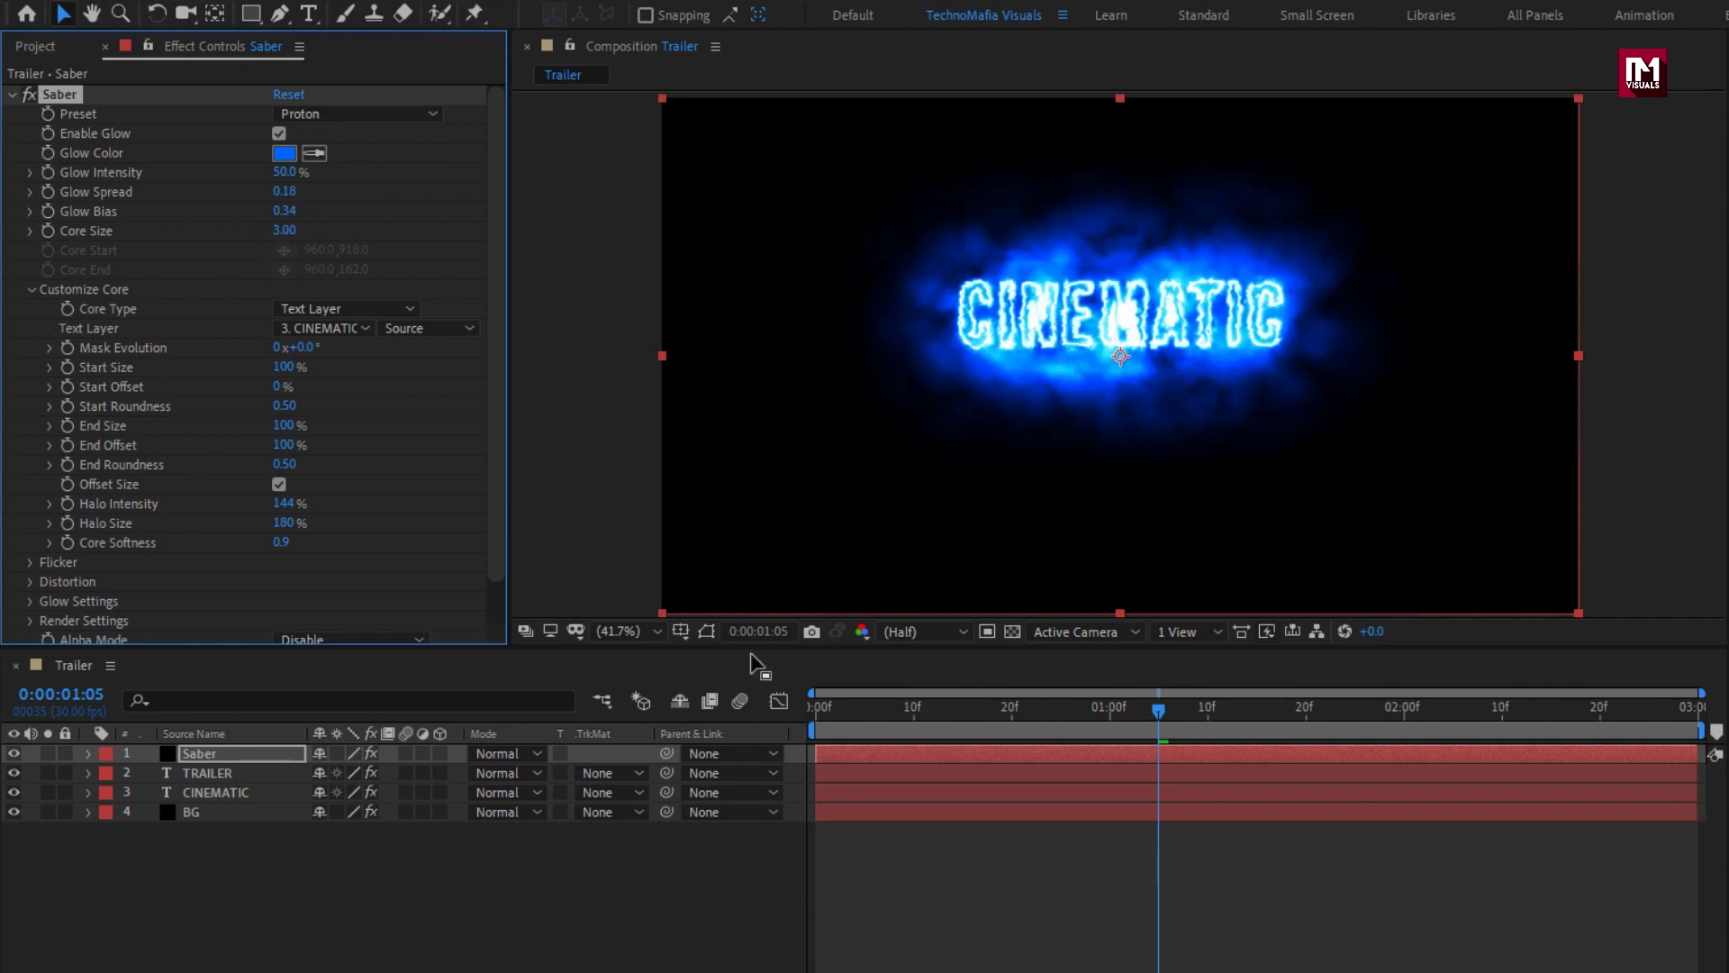
pyautogui.click(812, 713)
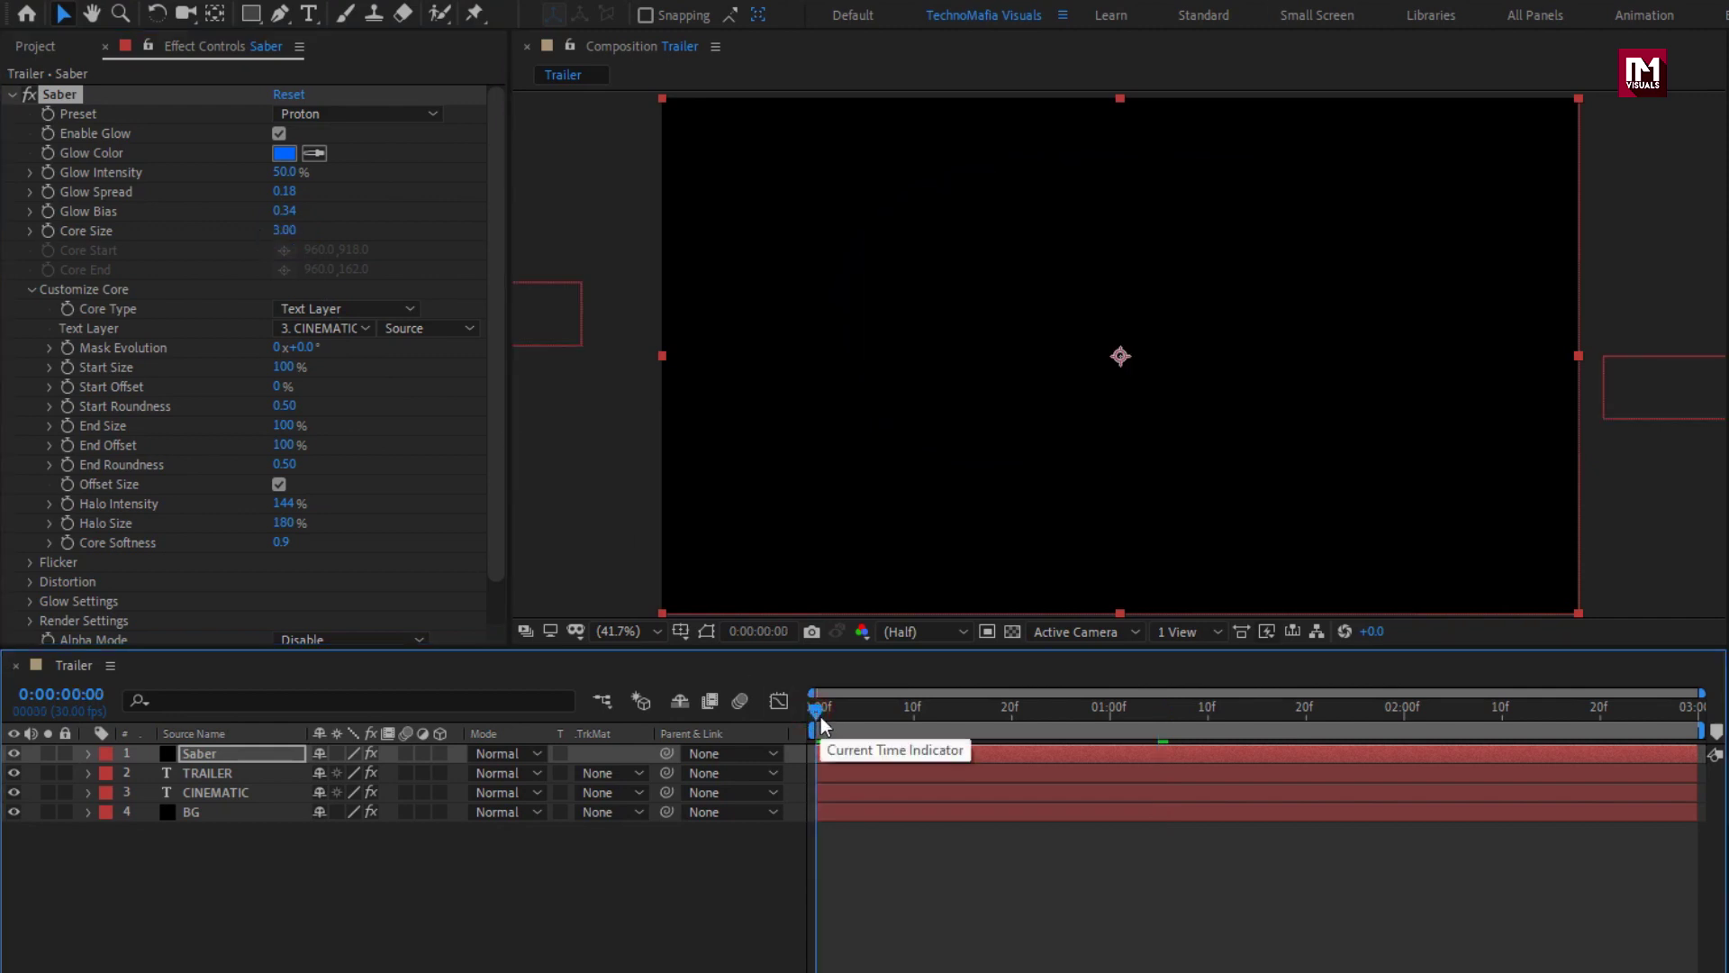
# Keyframe Saber's Mask Evolution from 0° at frame 0 to 45° at 0:00:01:10.
pyautogui.click(66, 347)
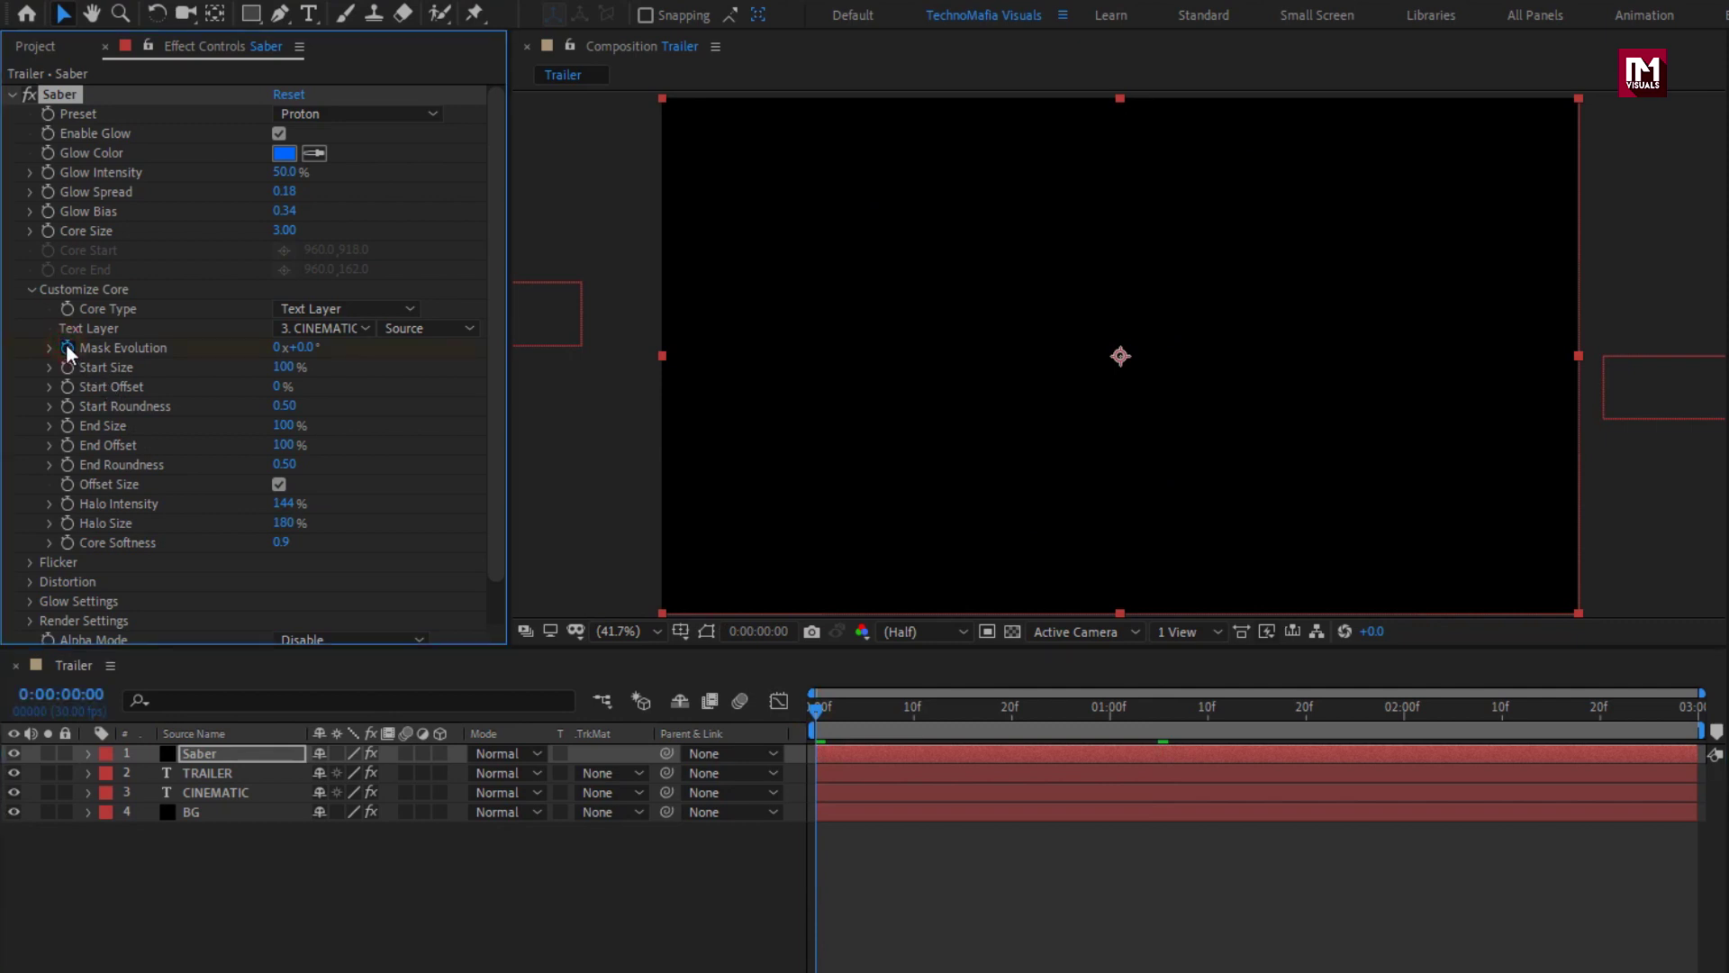
pyautogui.moveTo(1175, 722); pyautogui.dragTo(1207, 722)
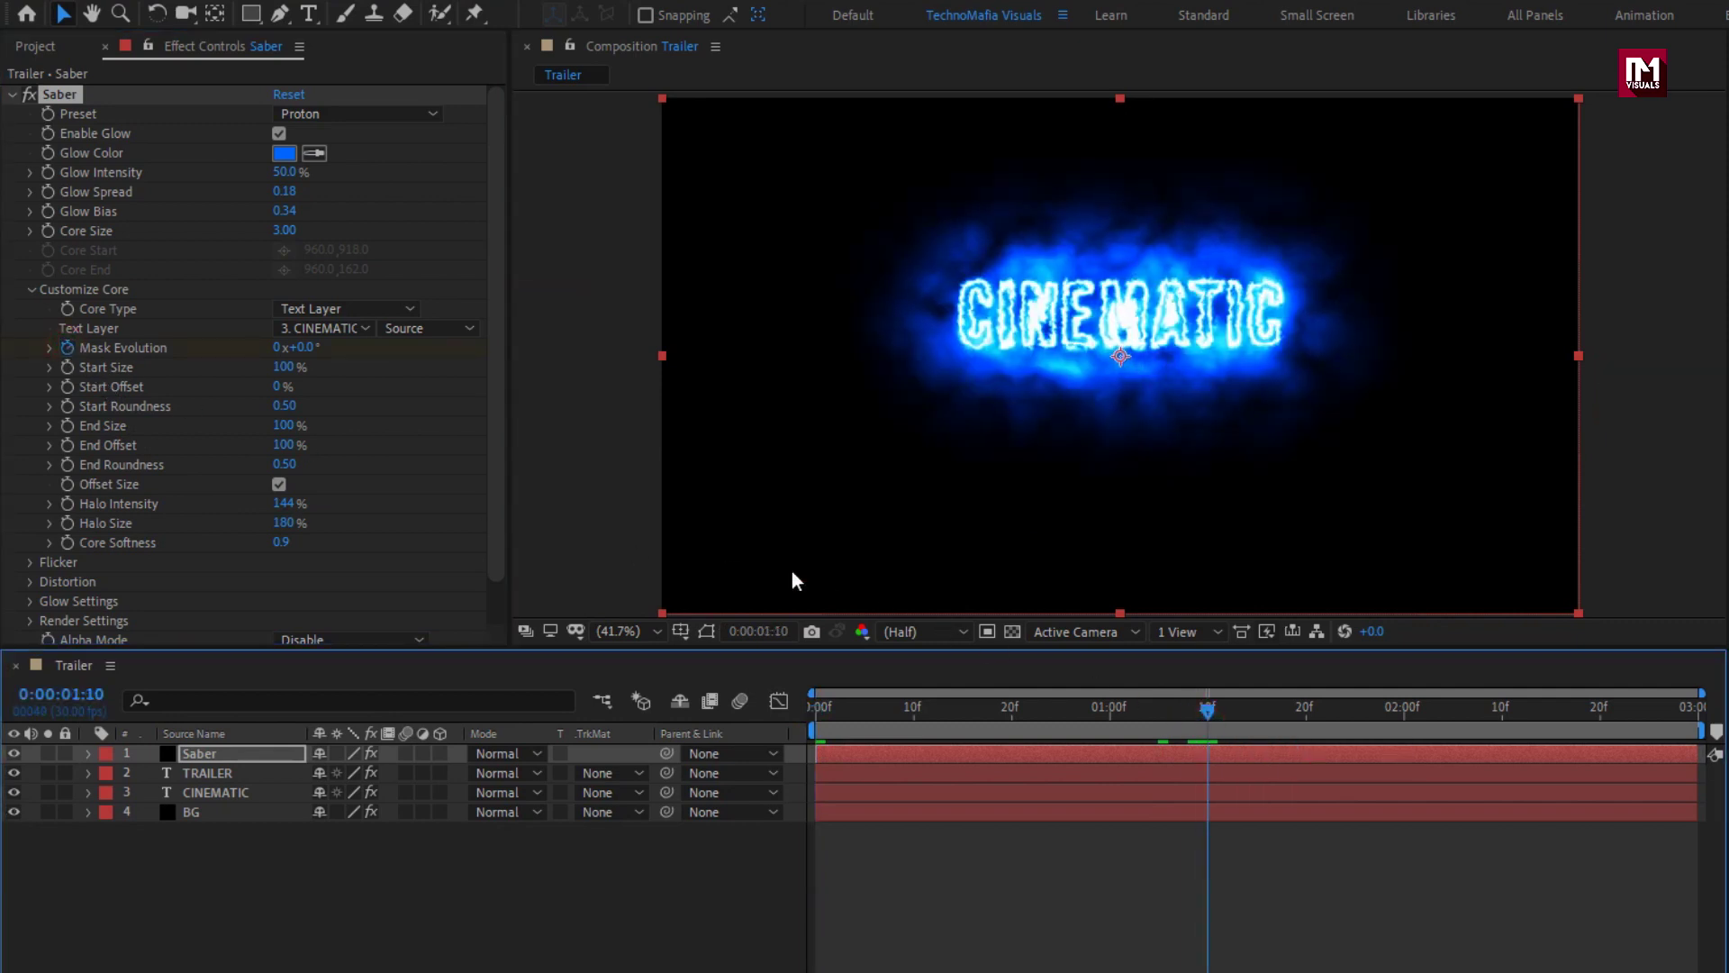
pyautogui.click(300, 348)
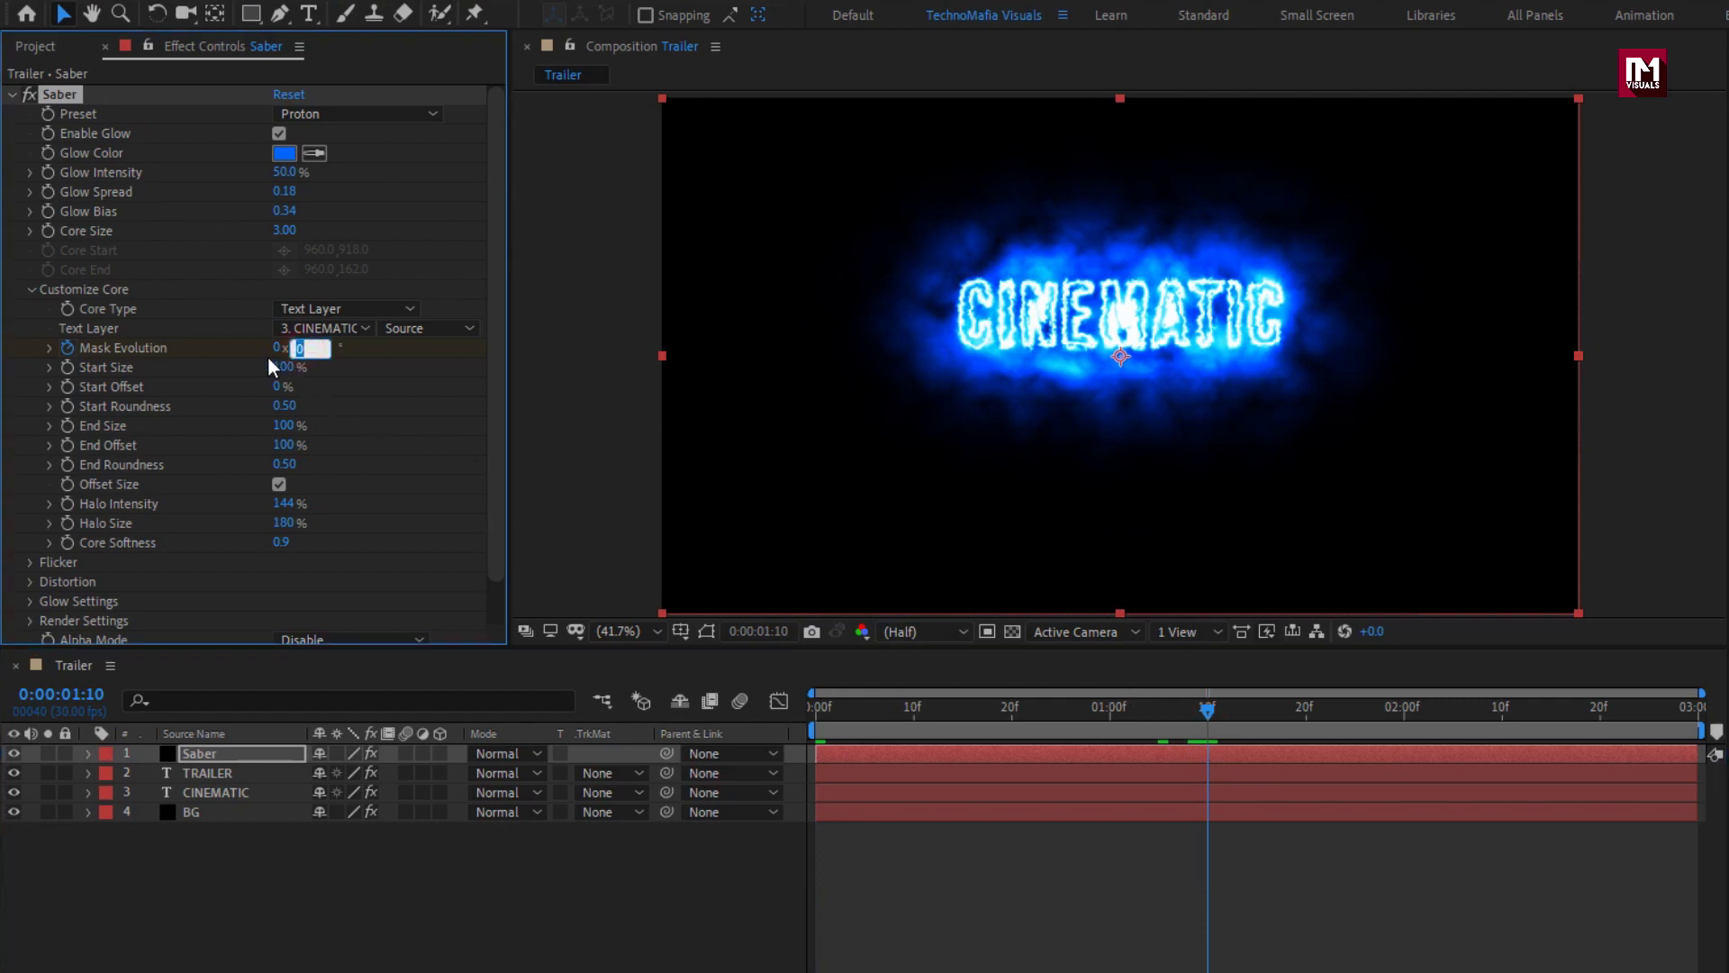
pyautogui.write('45')
pyautogui.moveTo(1212, 719); pyautogui.dragTo(813, 712)
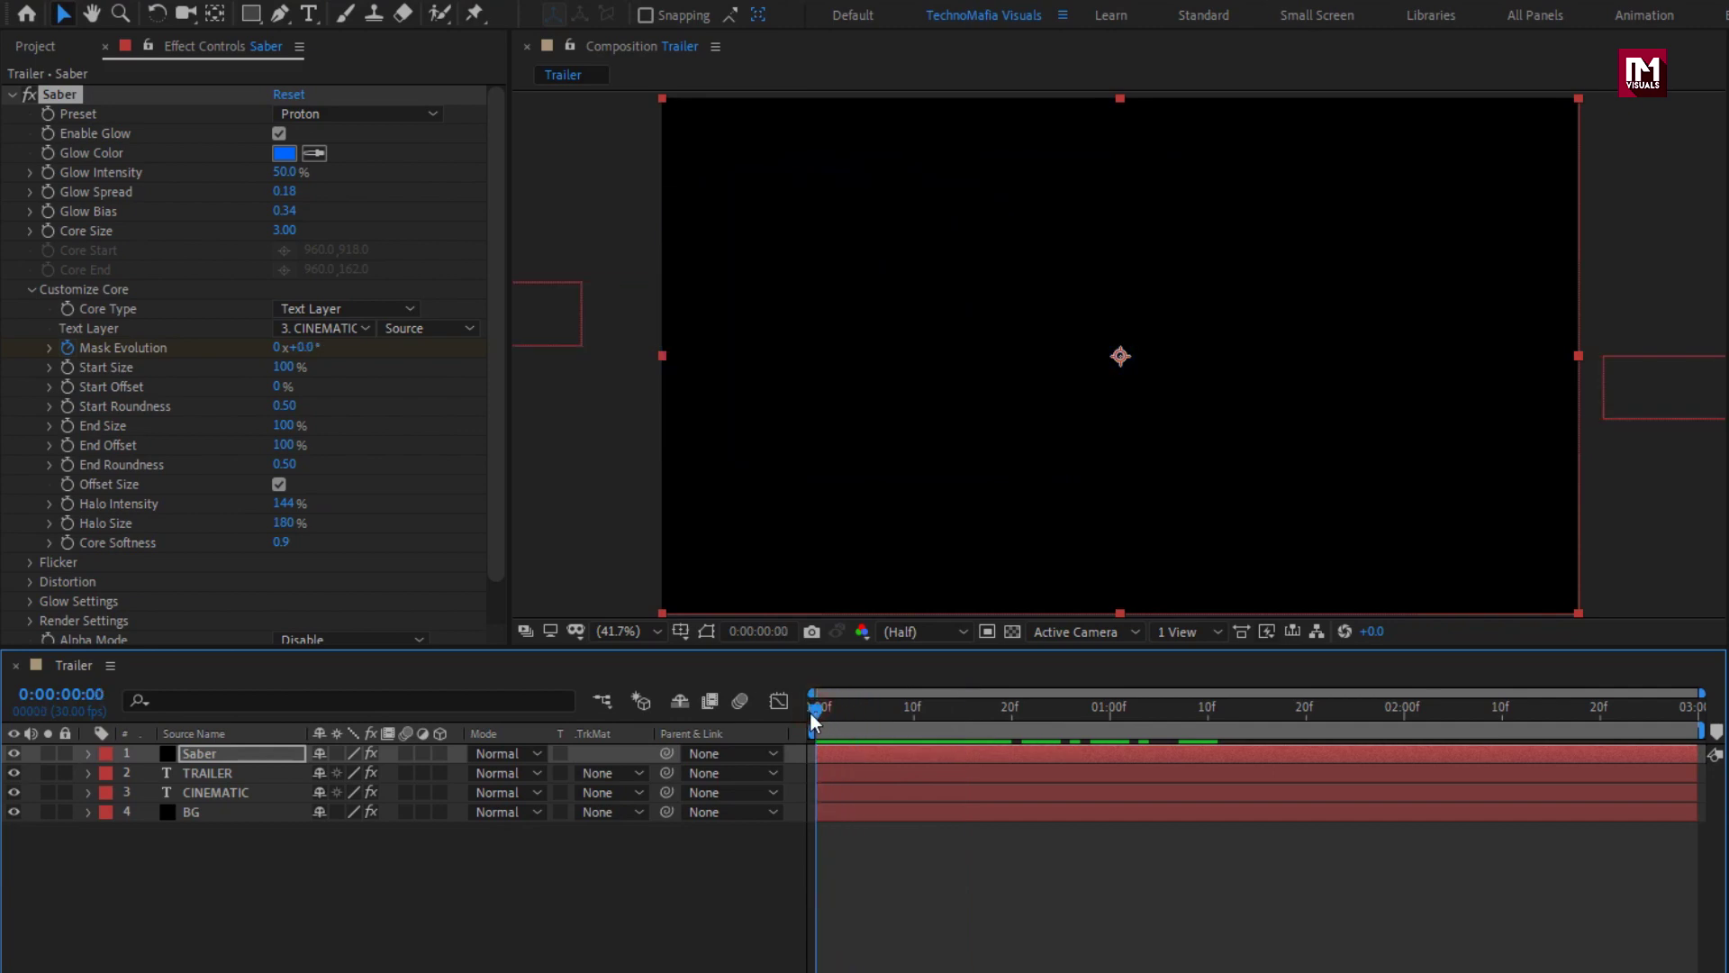
# Keyframe Start Offset from 0% to 100% at 0:00:01:10, plus an End Offset keyframe at 0:00:01:00.
pyautogui.click(67, 386)
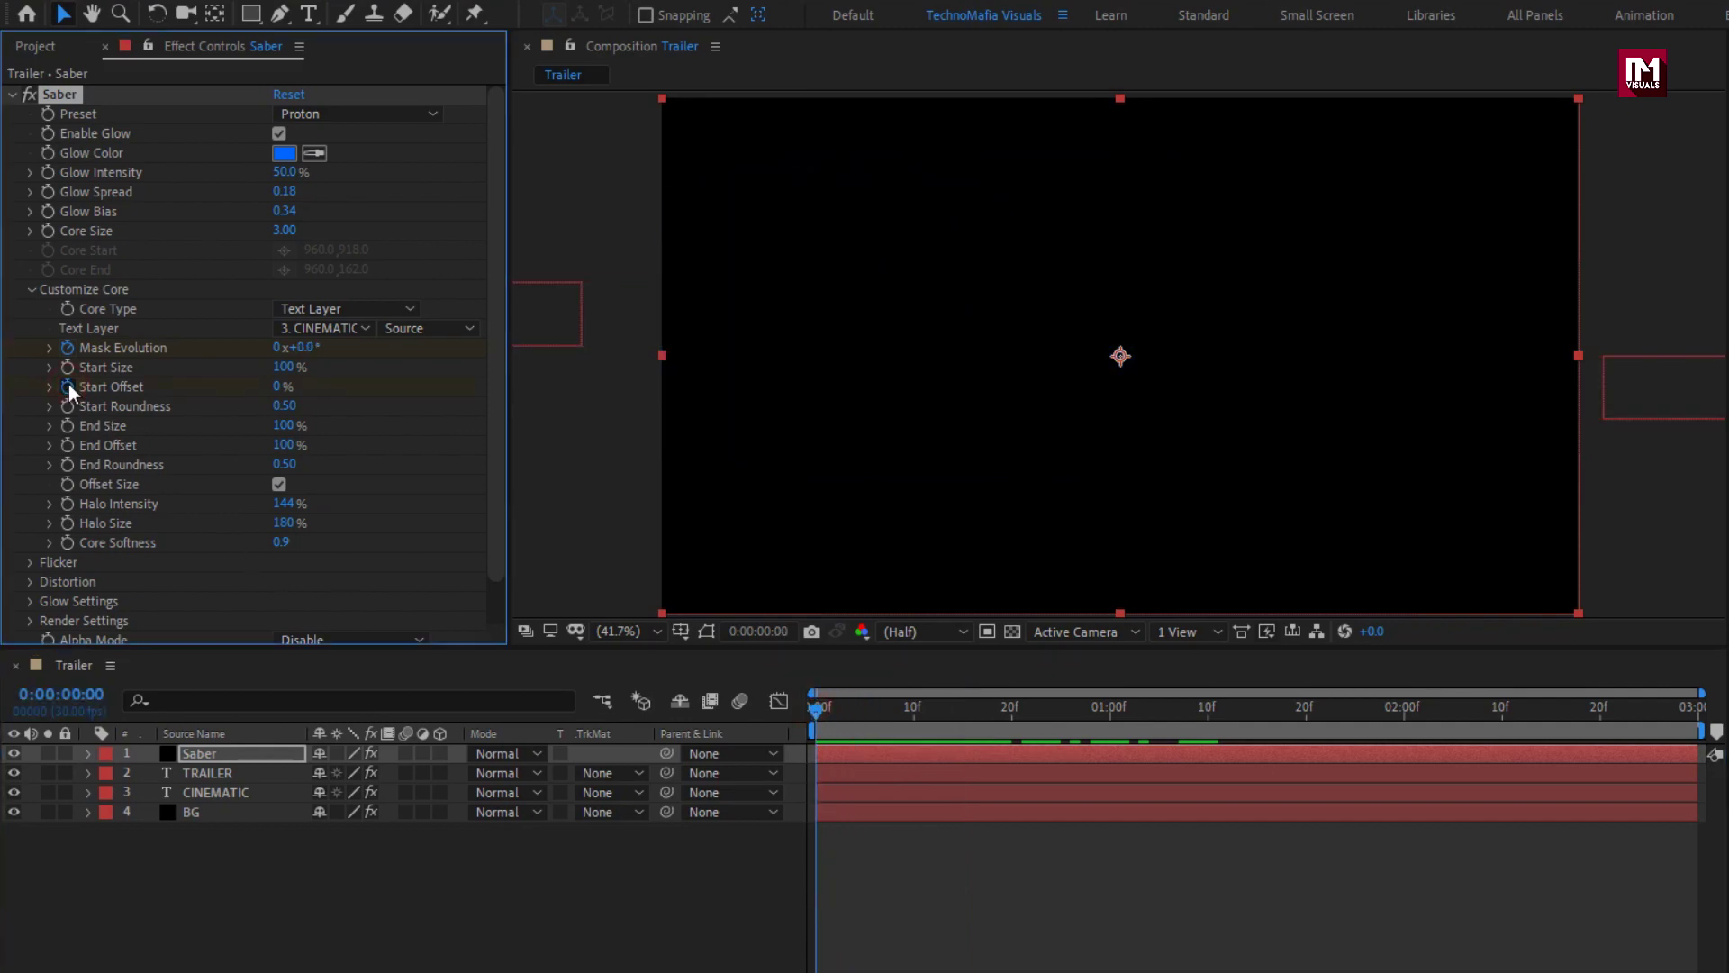
pyautogui.moveTo(937, 711); pyautogui.dragTo(1206, 719)
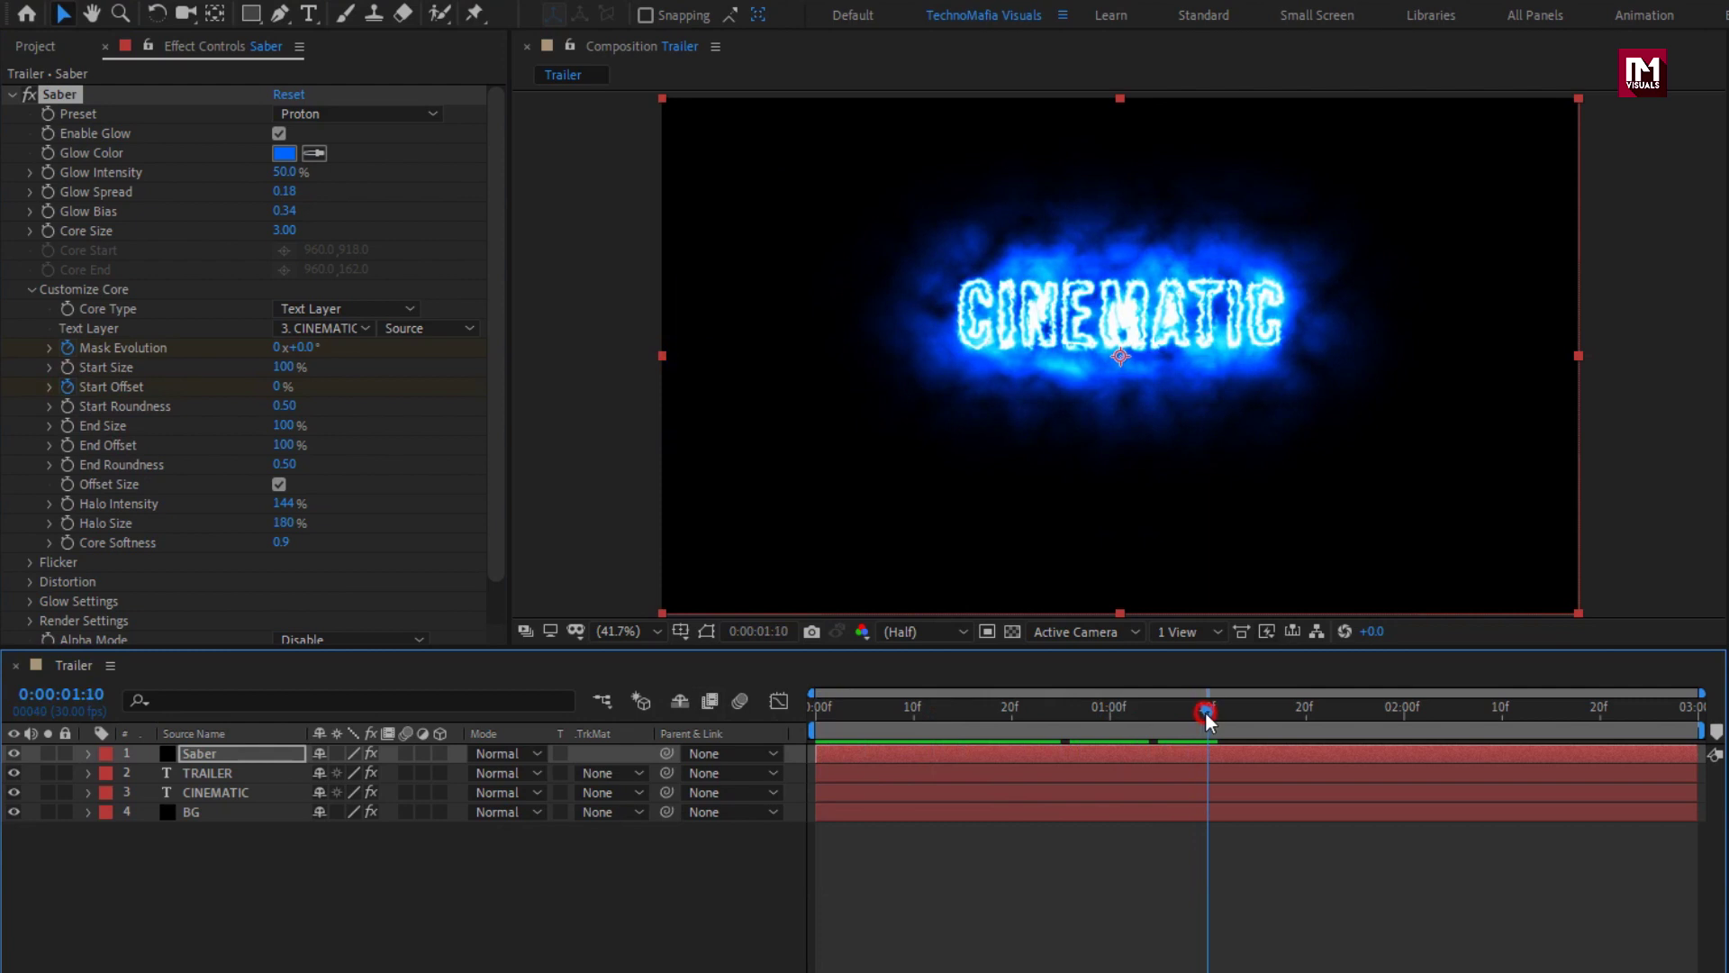
pyautogui.click(276, 388)
pyautogui.write('100')
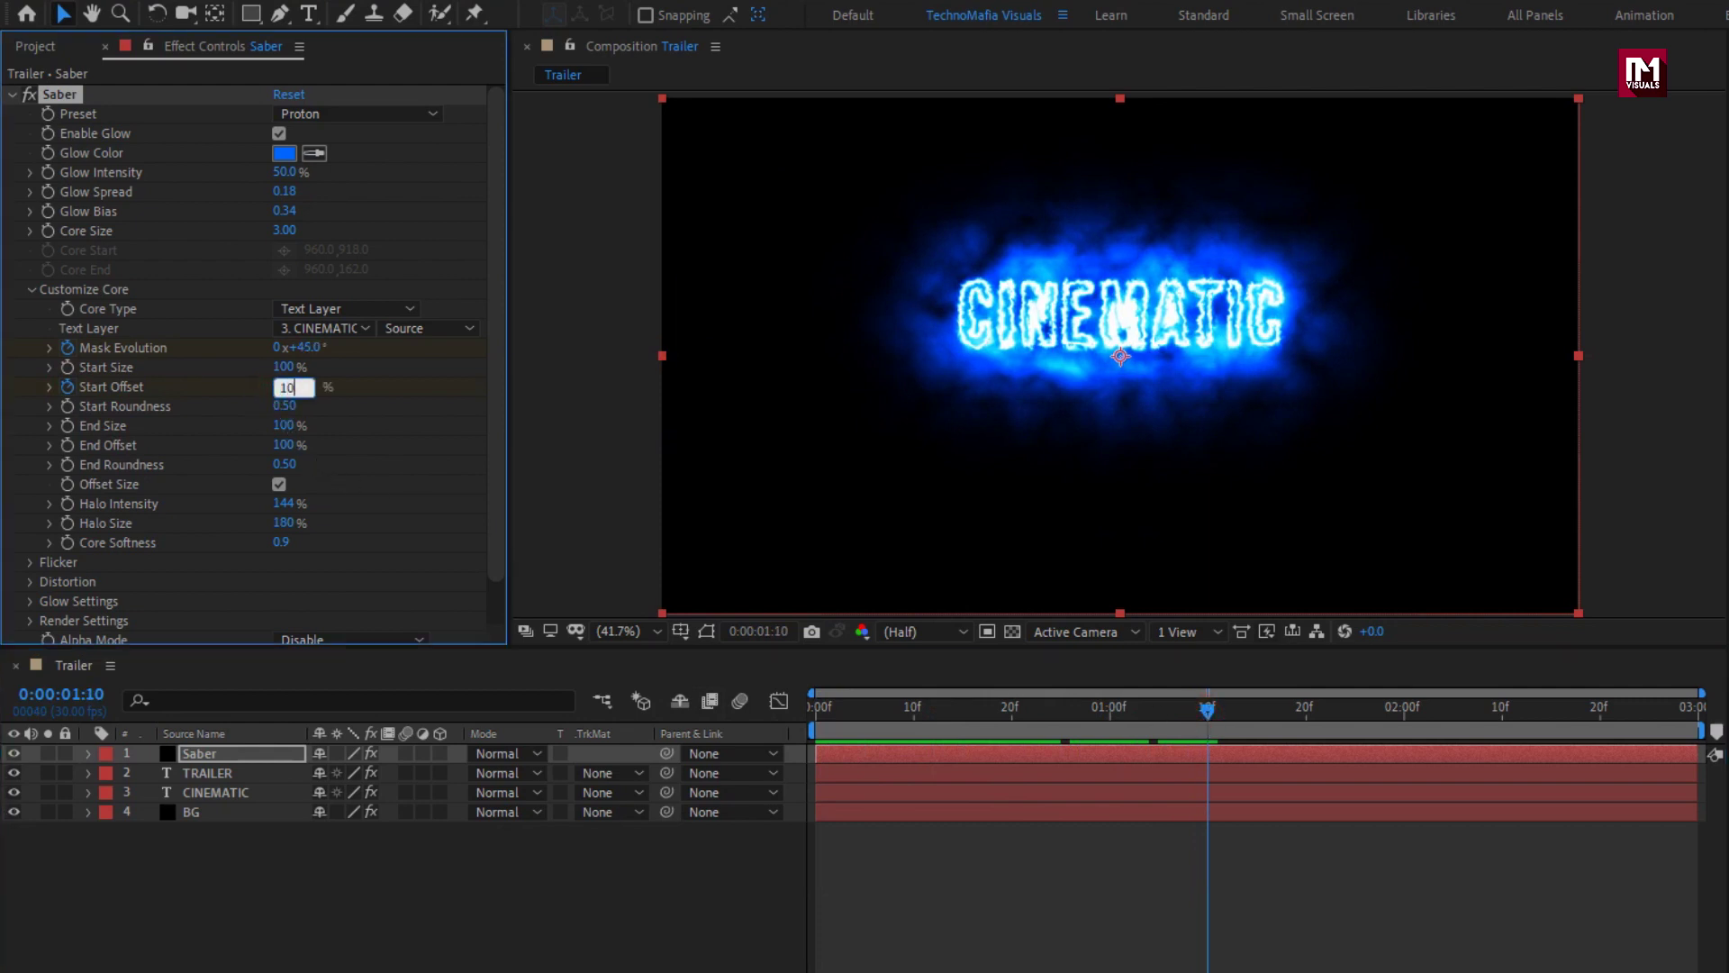
pyautogui.press('Return')
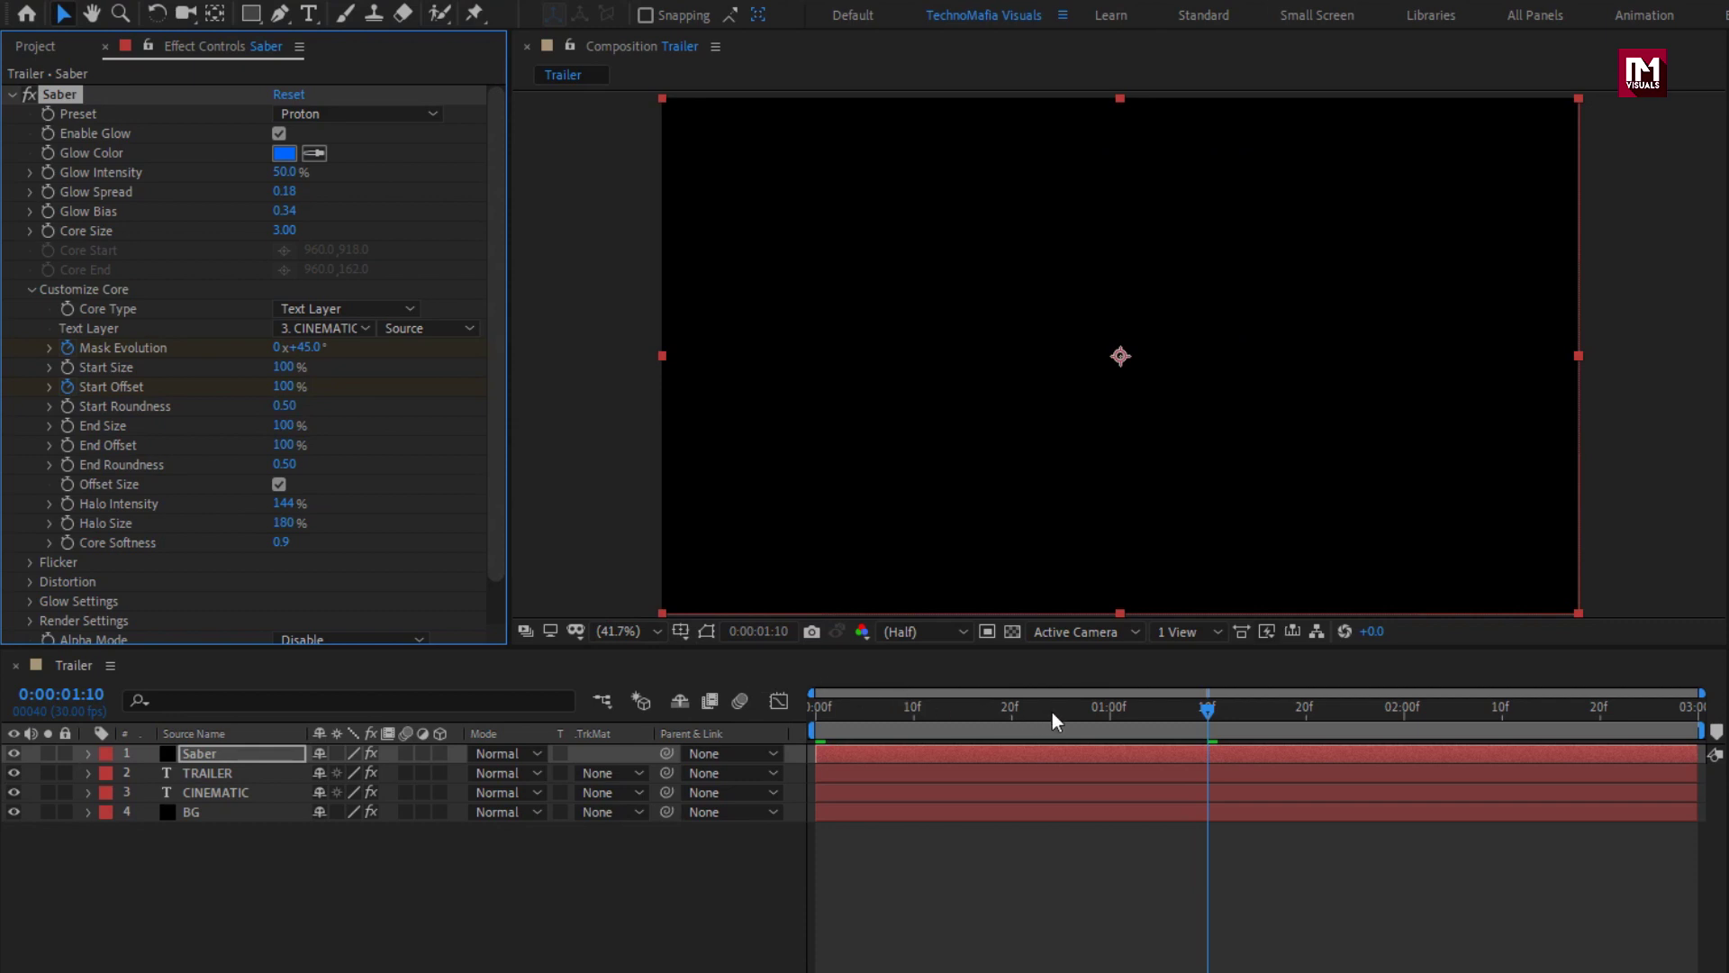
pyautogui.moveTo(1052, 708); pyautogui.dragTo(845, 701)
pyautogui.moveTo(1094, 713); pyautogui.dragTo(1113, 721)
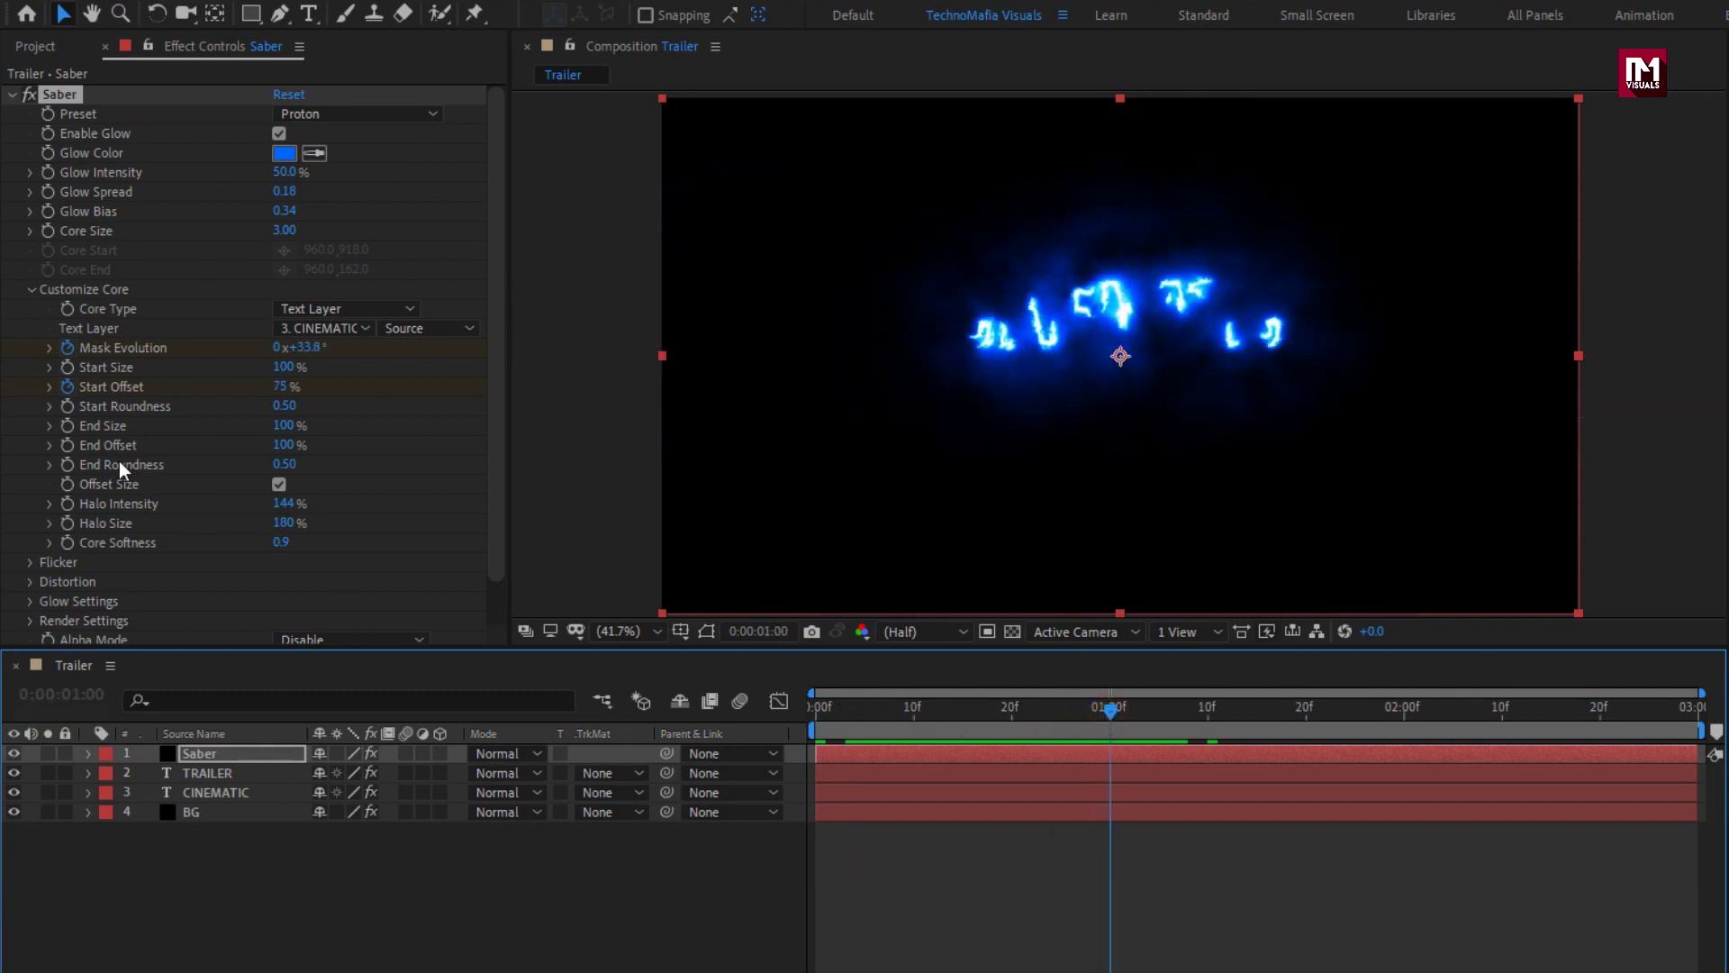
pyautogui.click(68, 443)
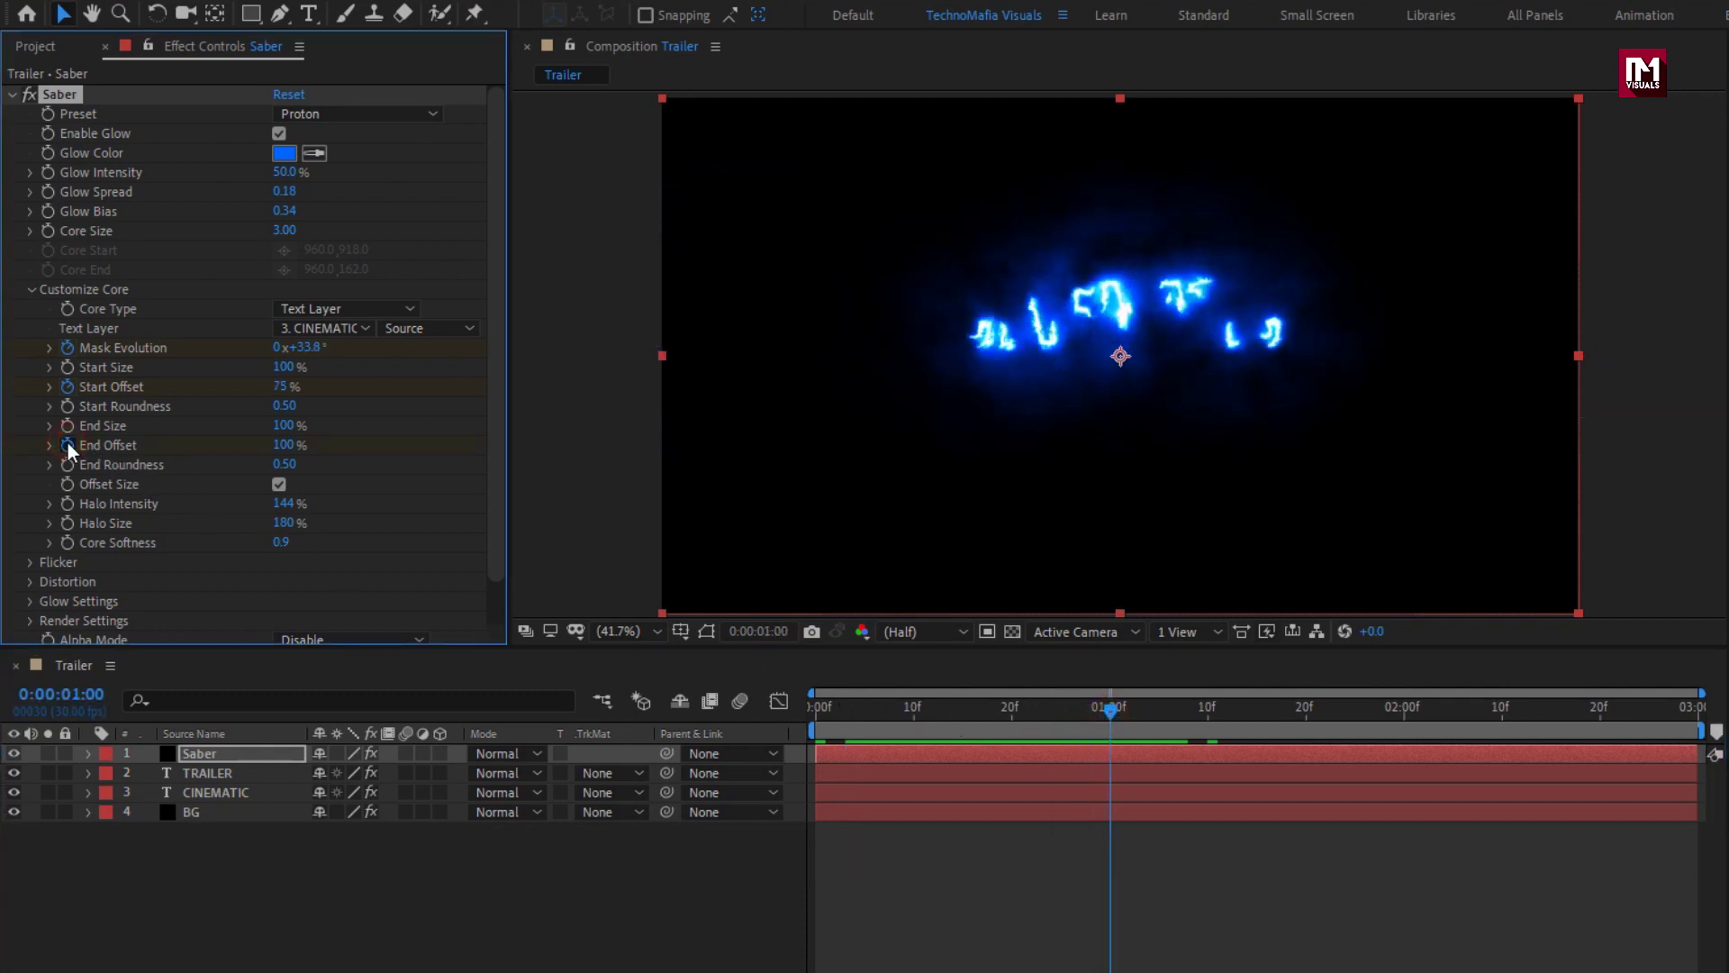
# Set End Offset to 0% at frame 0, preview the trace, and reveal the Saber's animated properties.
pyautogui.moveTo(863, 717); pyautogui.dragTo(814, 713)
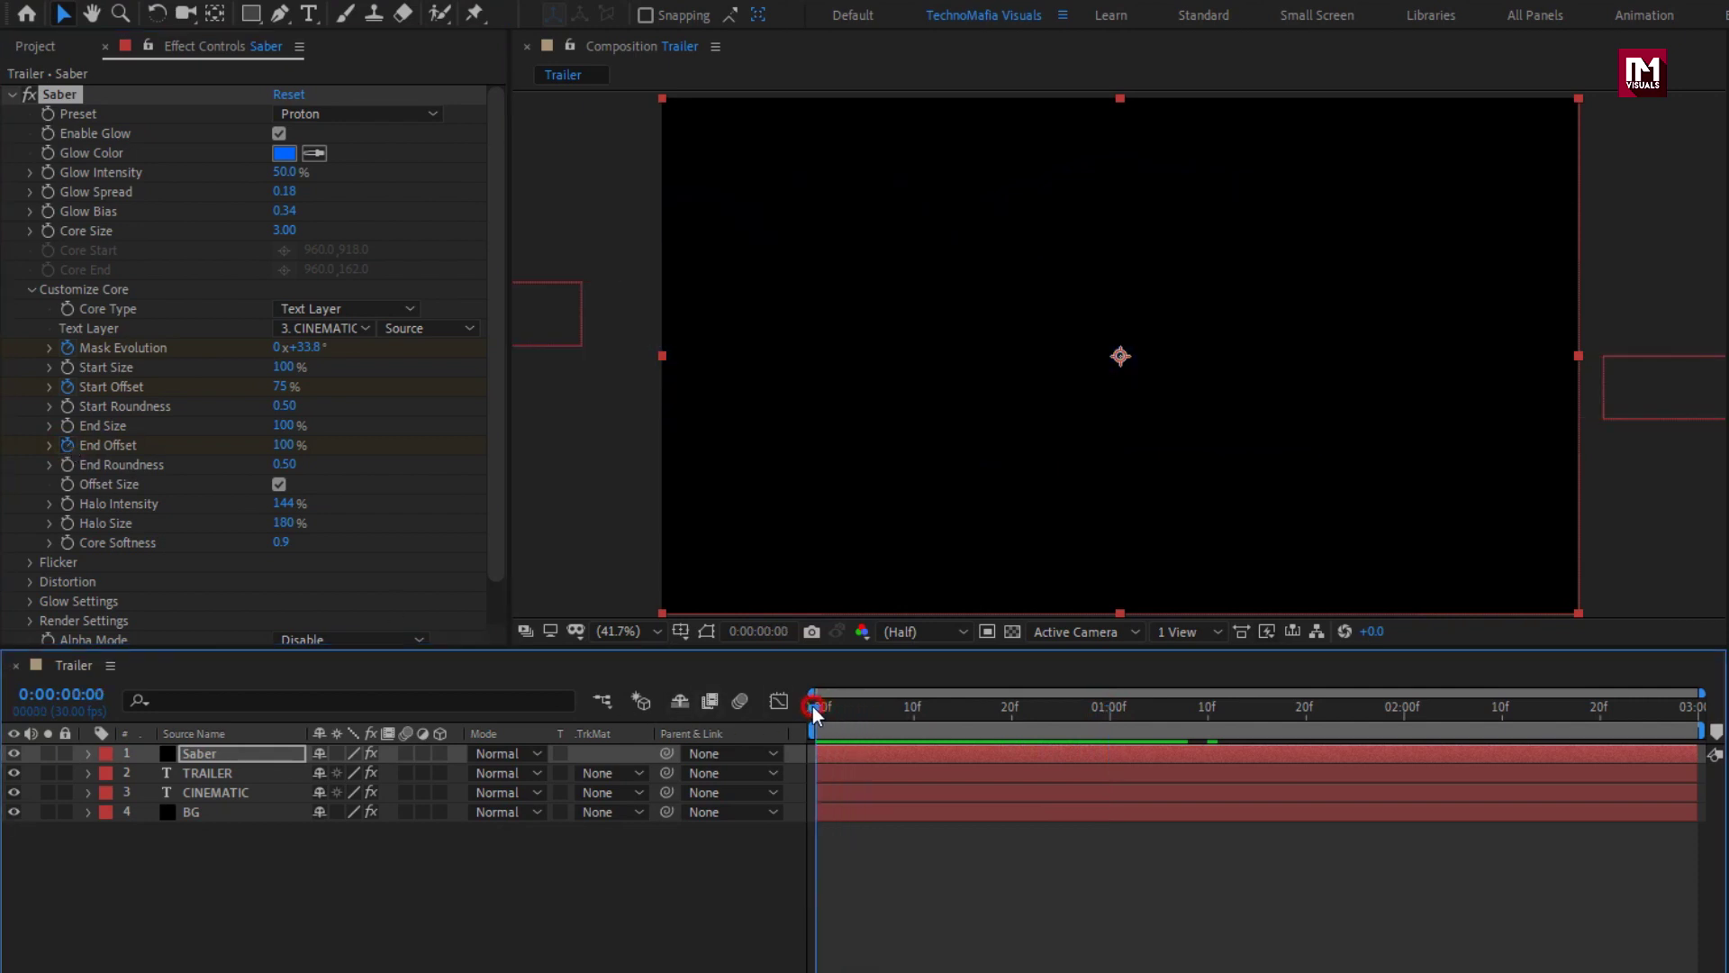
pyautogui.click(284, 448)
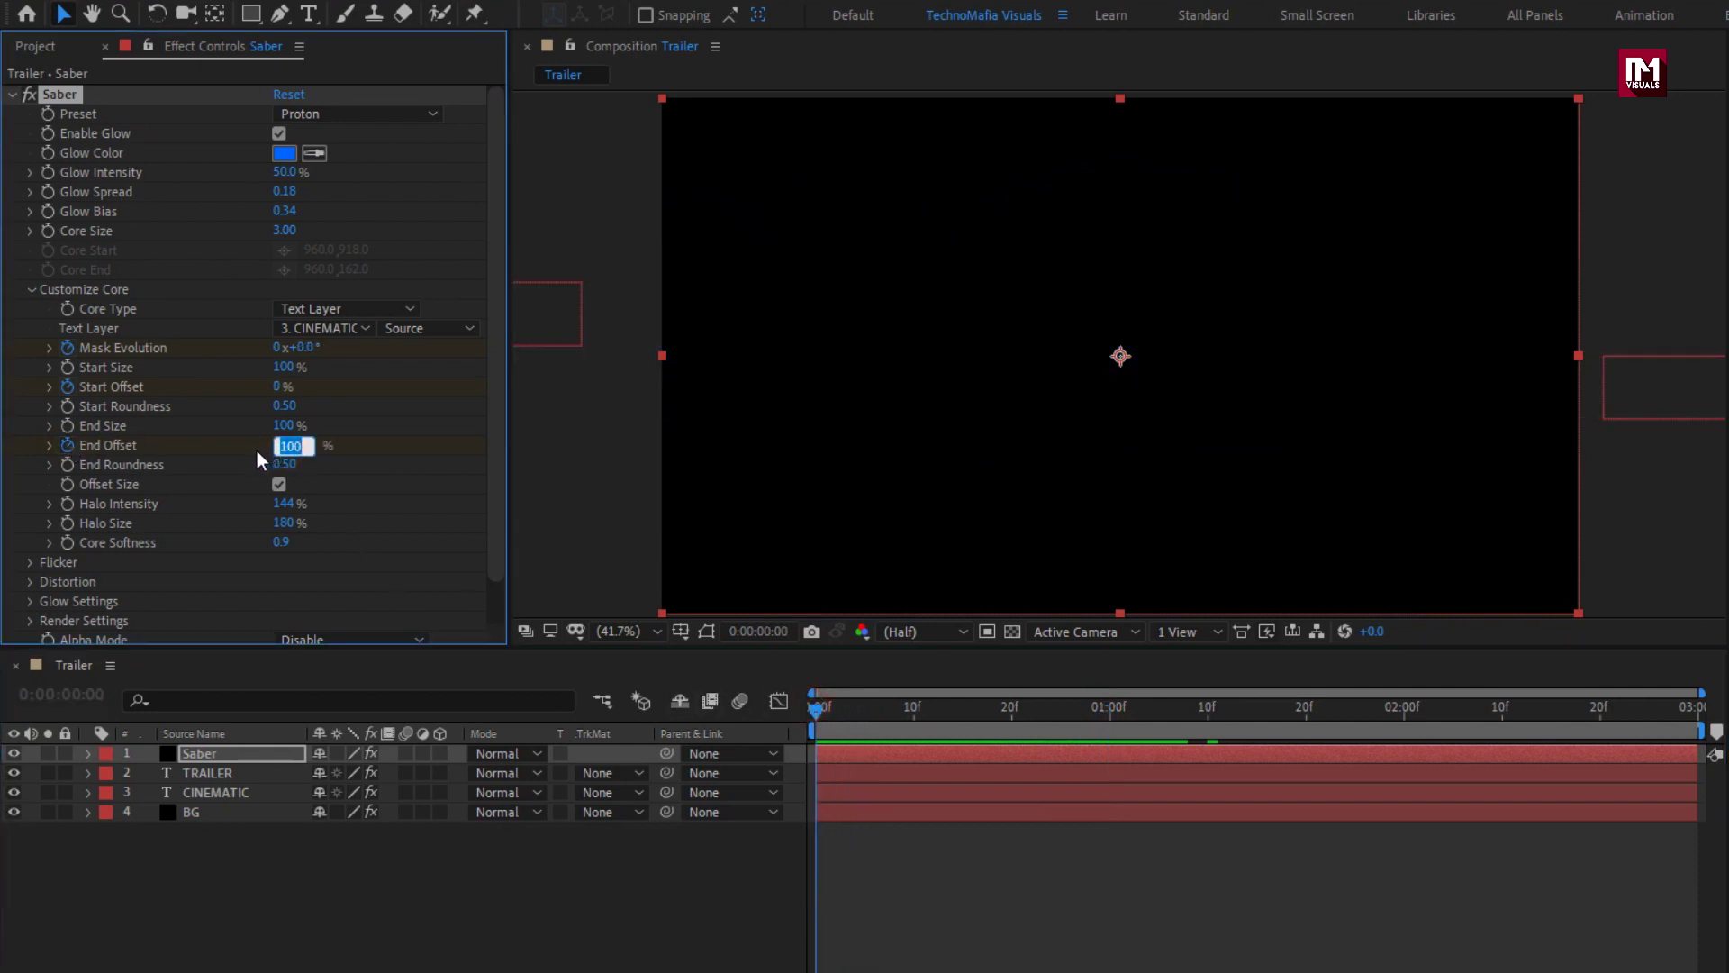
pyautogui.write('0')
pyautogui.press('Return')
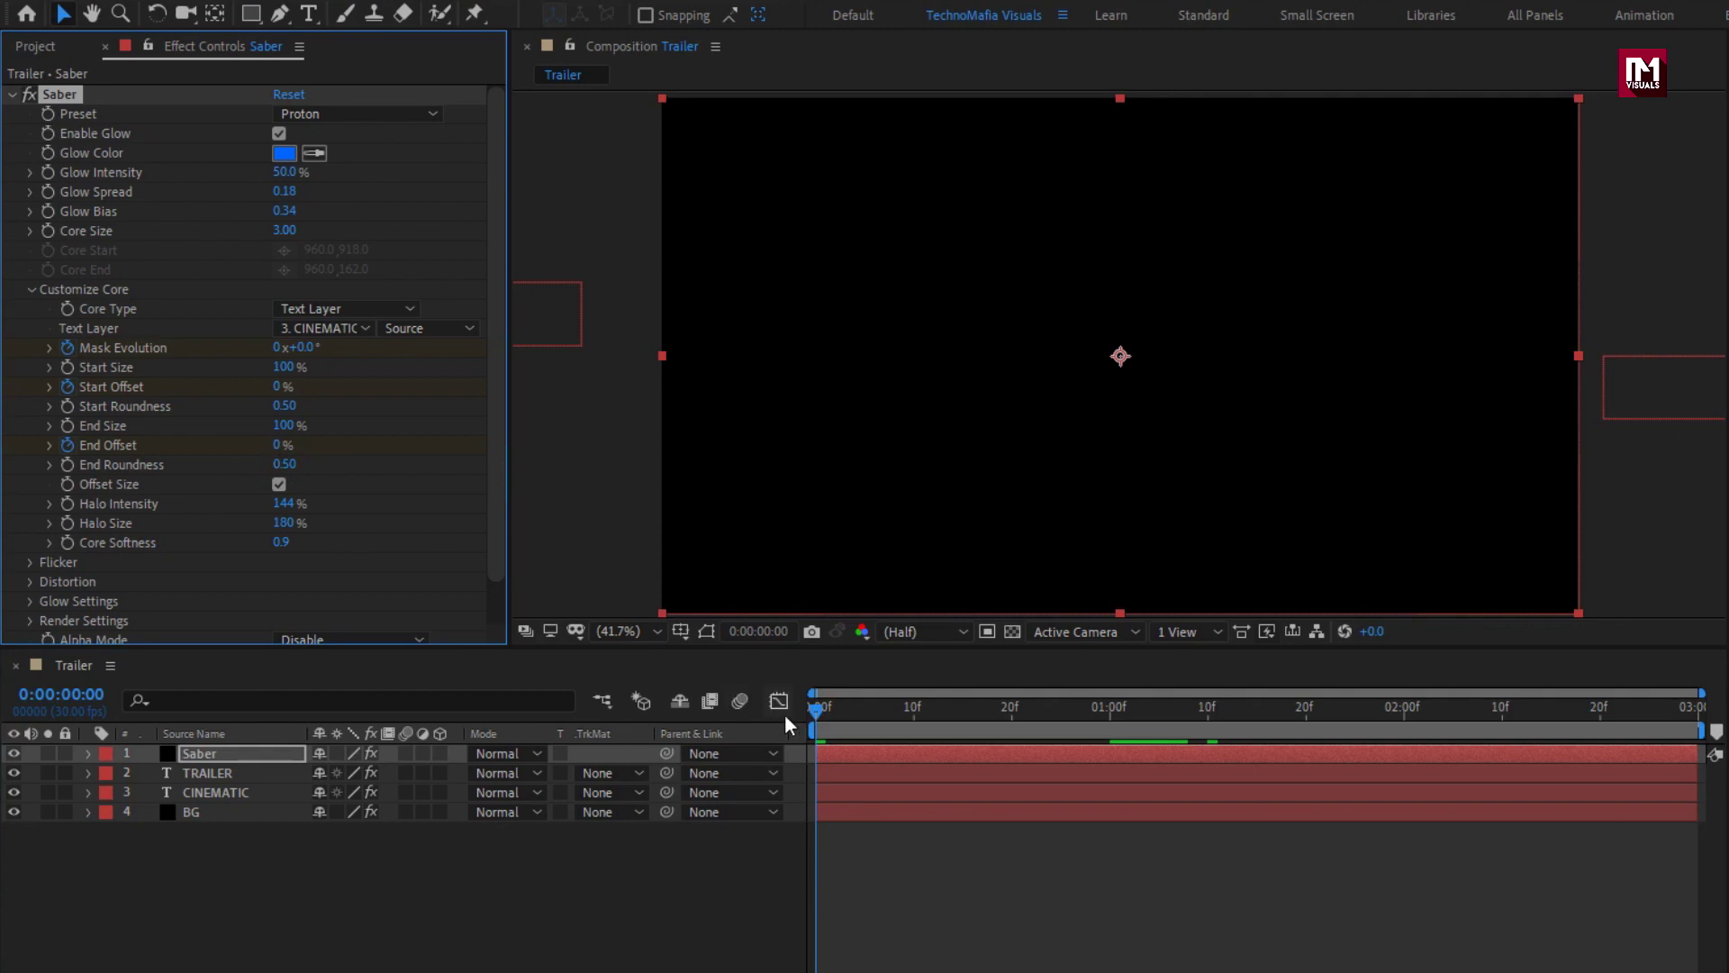
pyautogui.moveTo(820, 711); pyautogui.dragTo(935, 715)
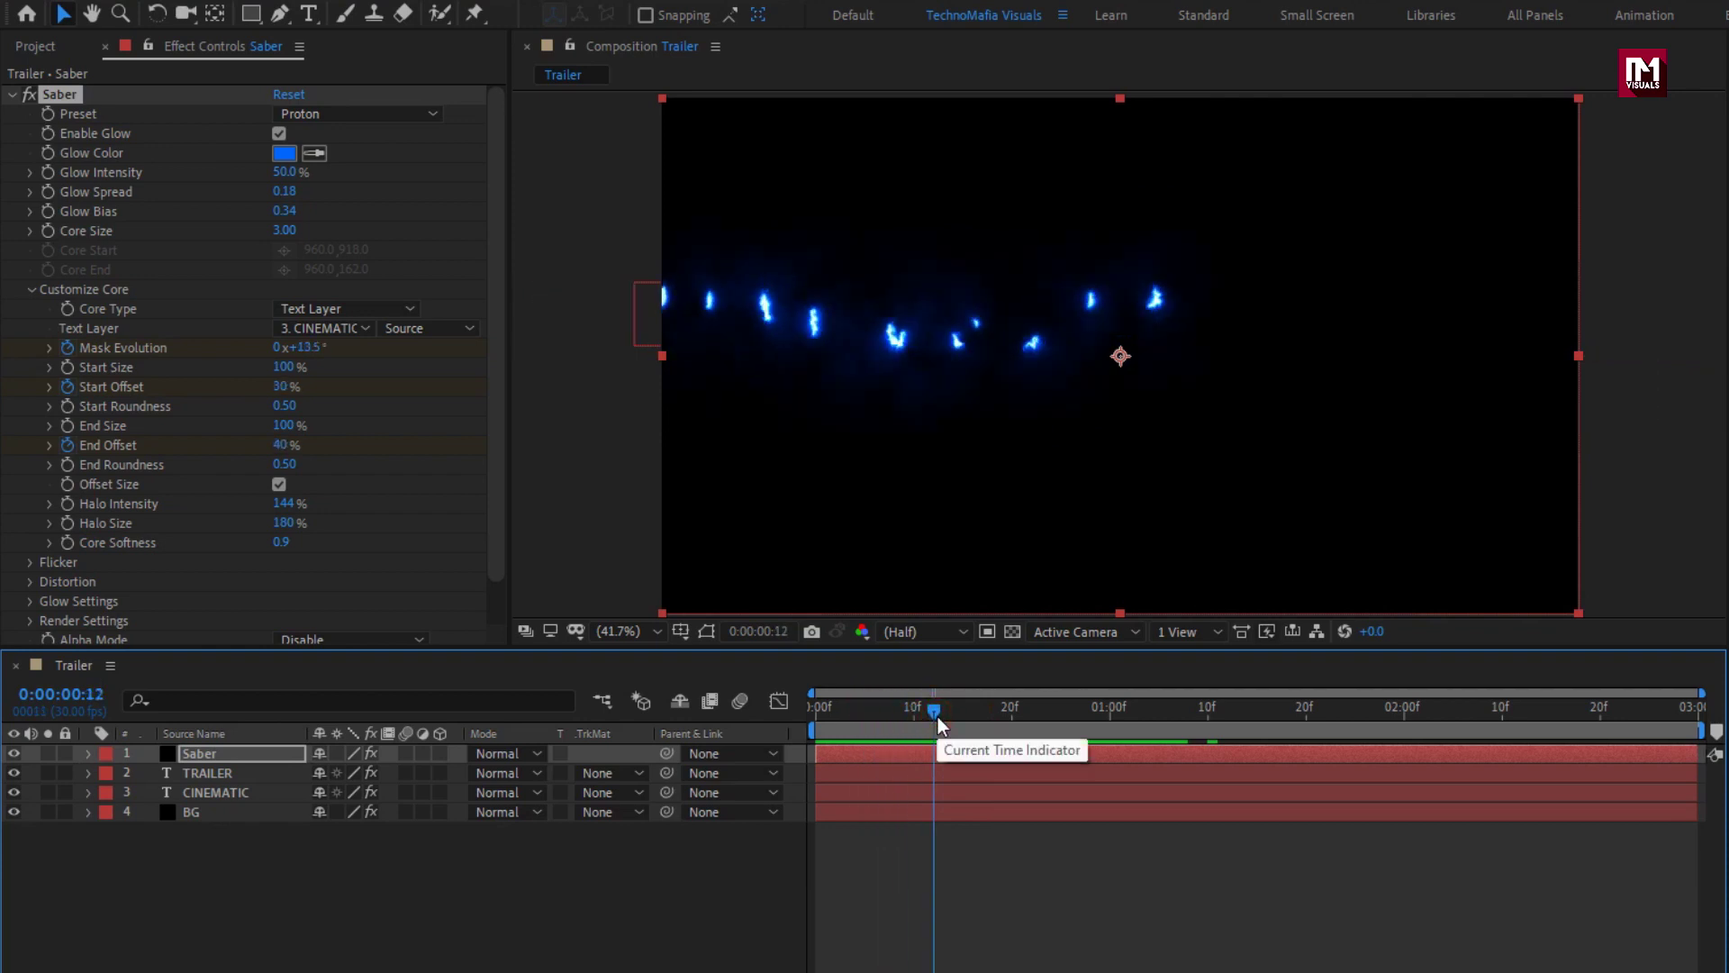
pyautogui.press('u')
pyautogui.click(203, 753)
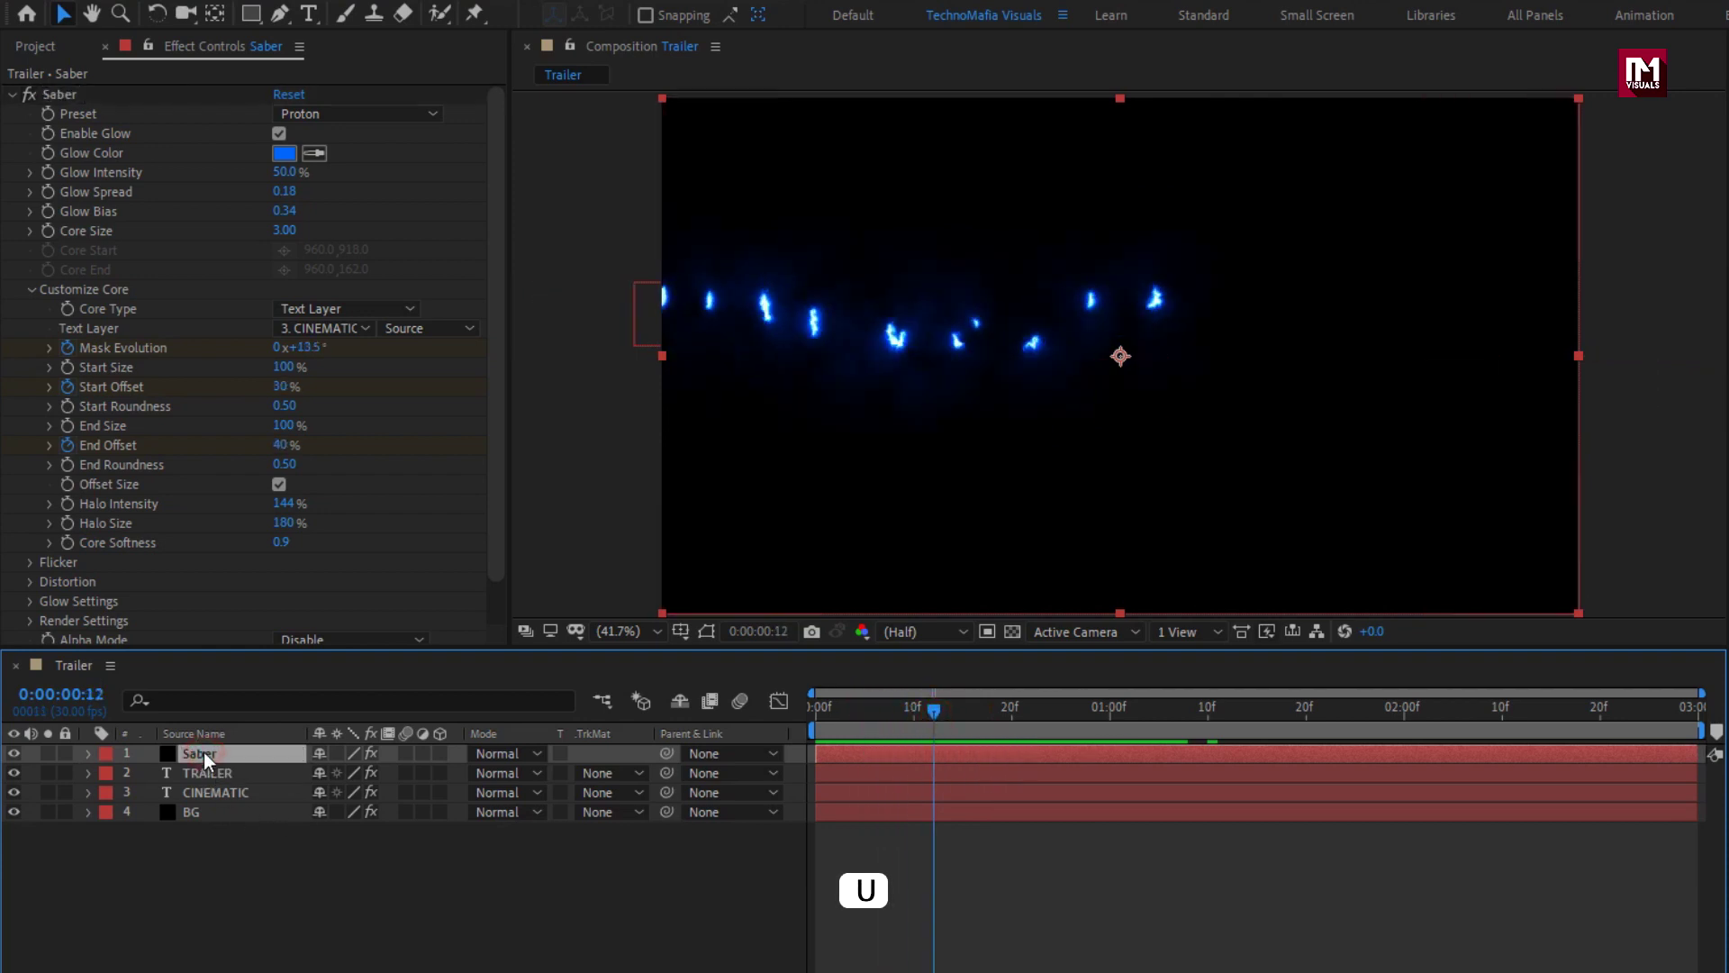
# Apply Easy Ease to the End Offset, Start Offset and Mask Evolution keyframes.
pyautogui.press('u')
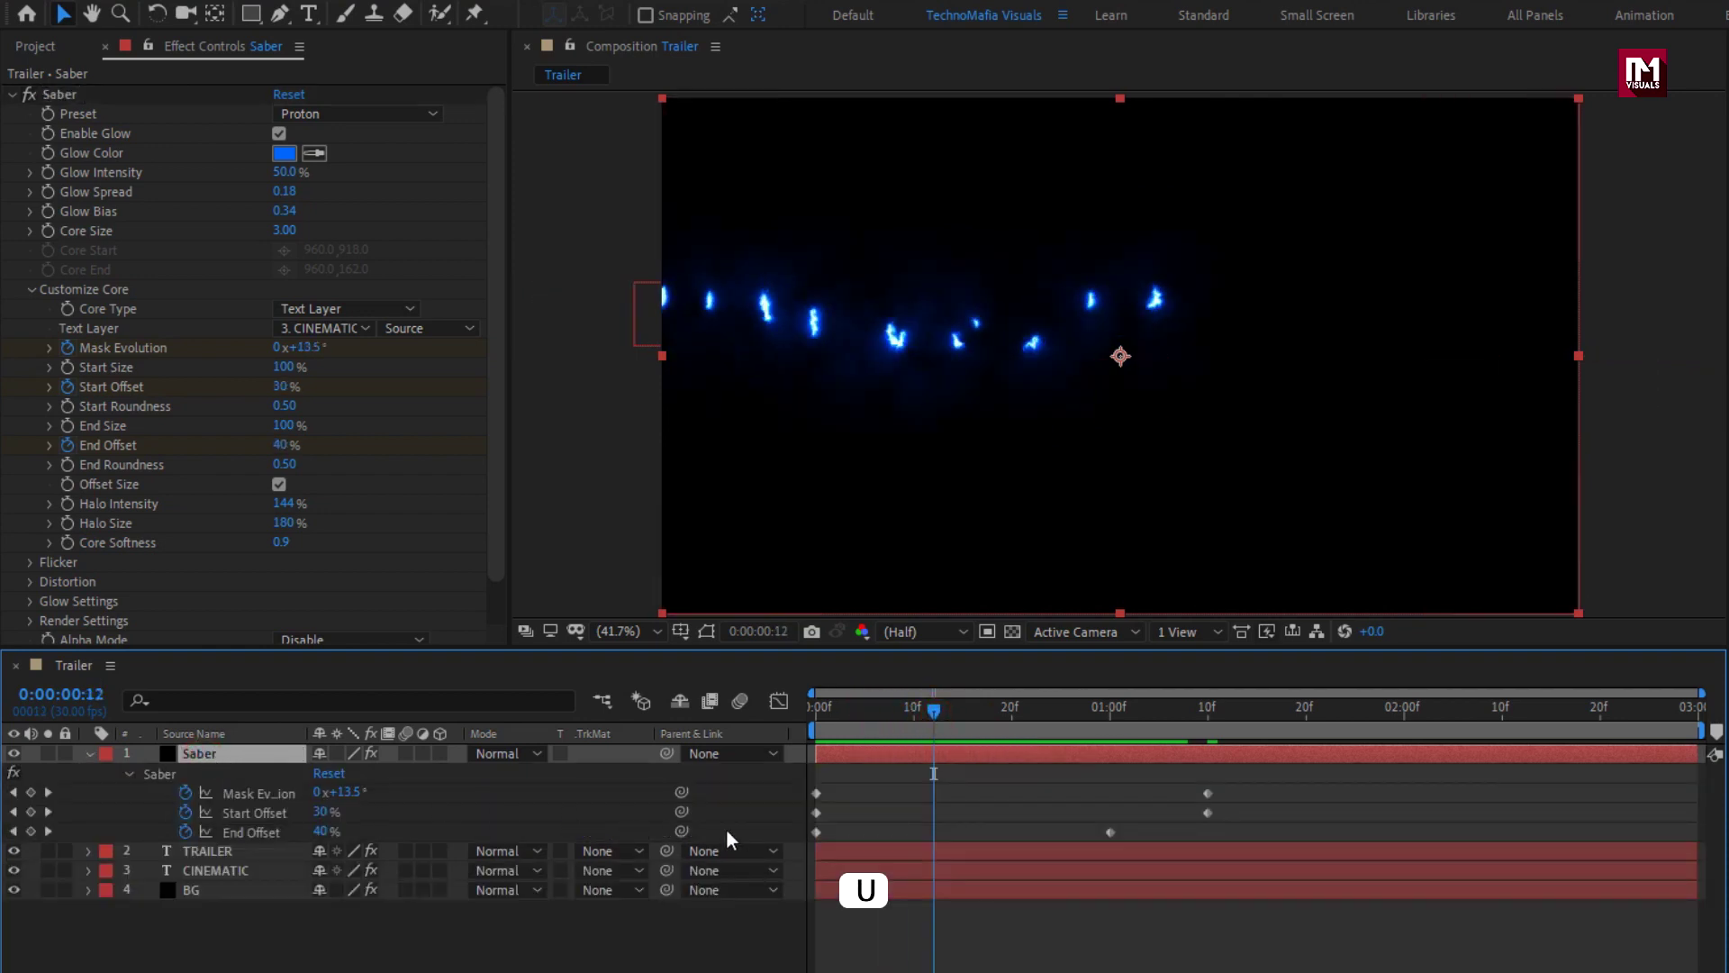
pyautogui.moveTo(1139, 832); pyautogui.dragTo(812, 836)
pyautogui.rightClick(815, 831)
pyautogui.moveTo(991, 816)
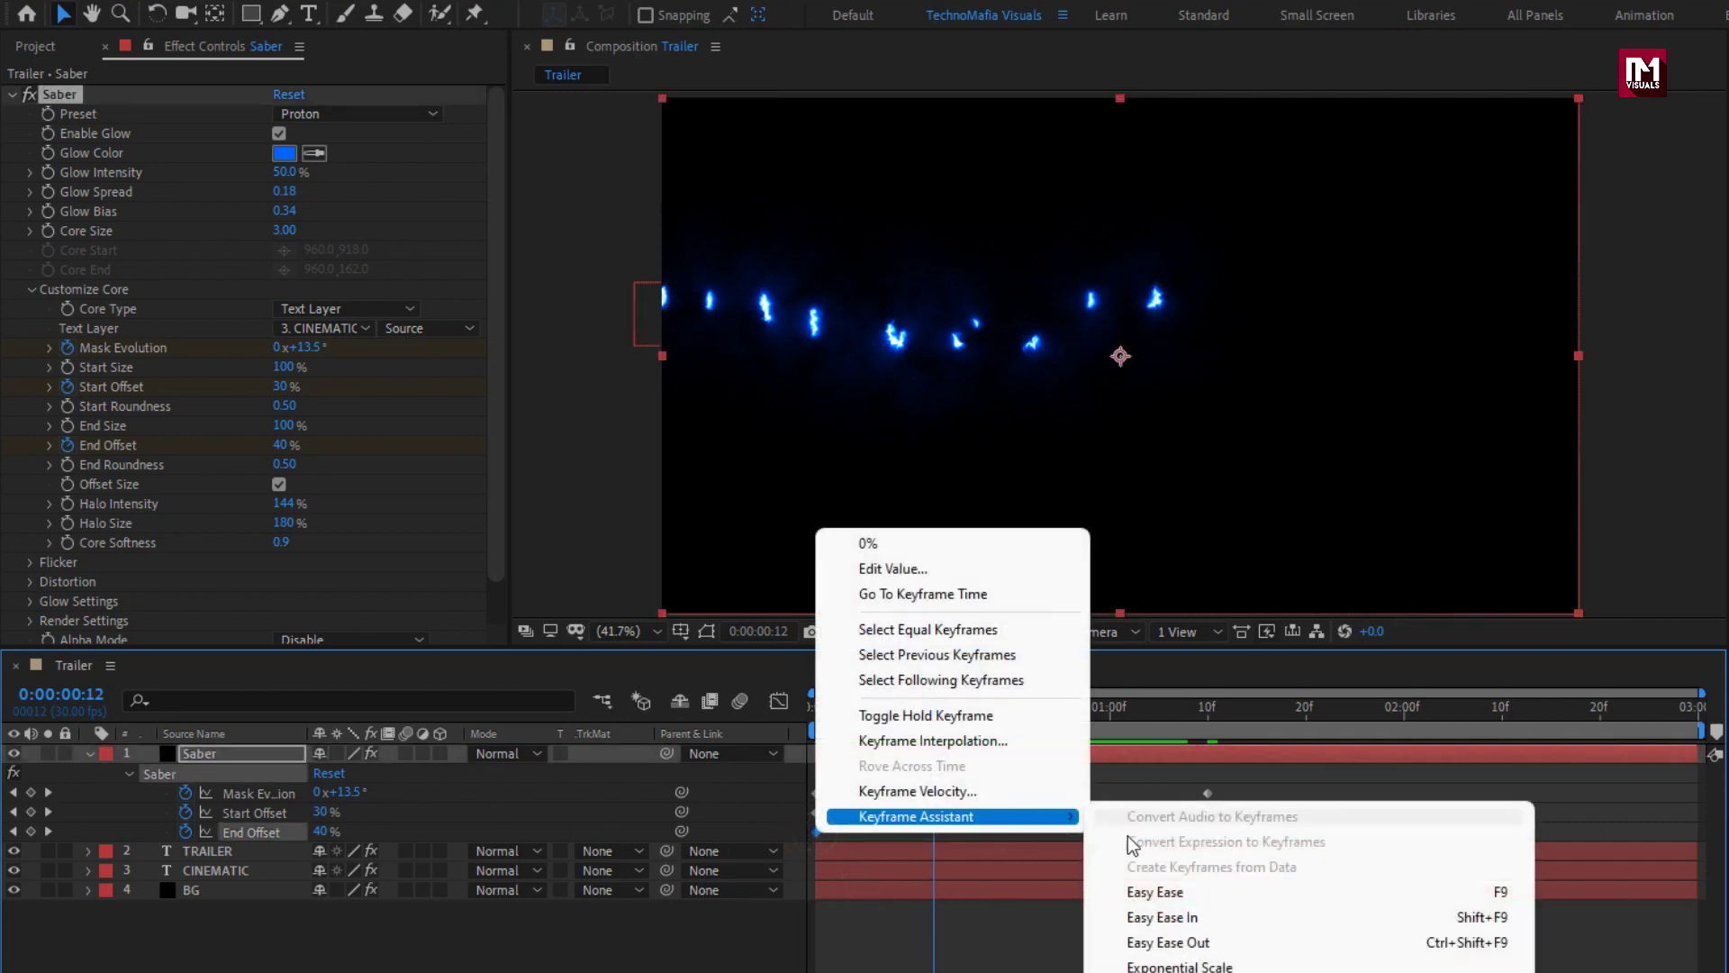
pyautogui.click(1149, 892)
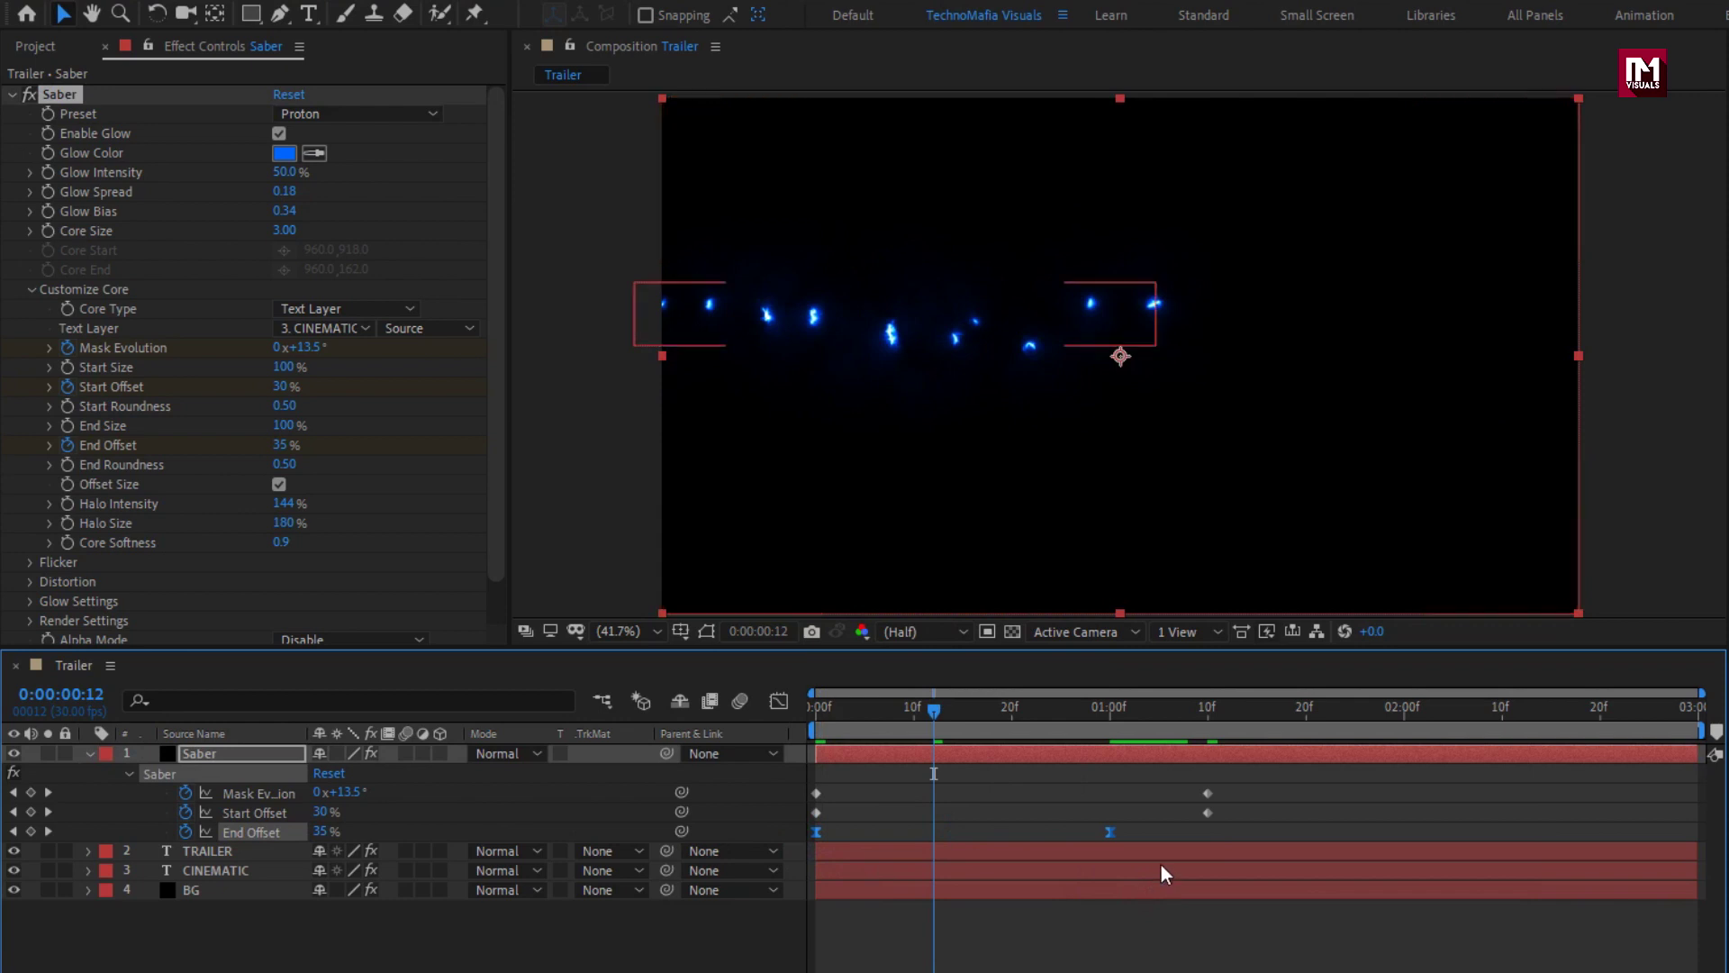
pyautogui.moveTo(1217, 786); pyautogui.dragTo(1203, 820)
pyautogui.rightClick(1207, 812)
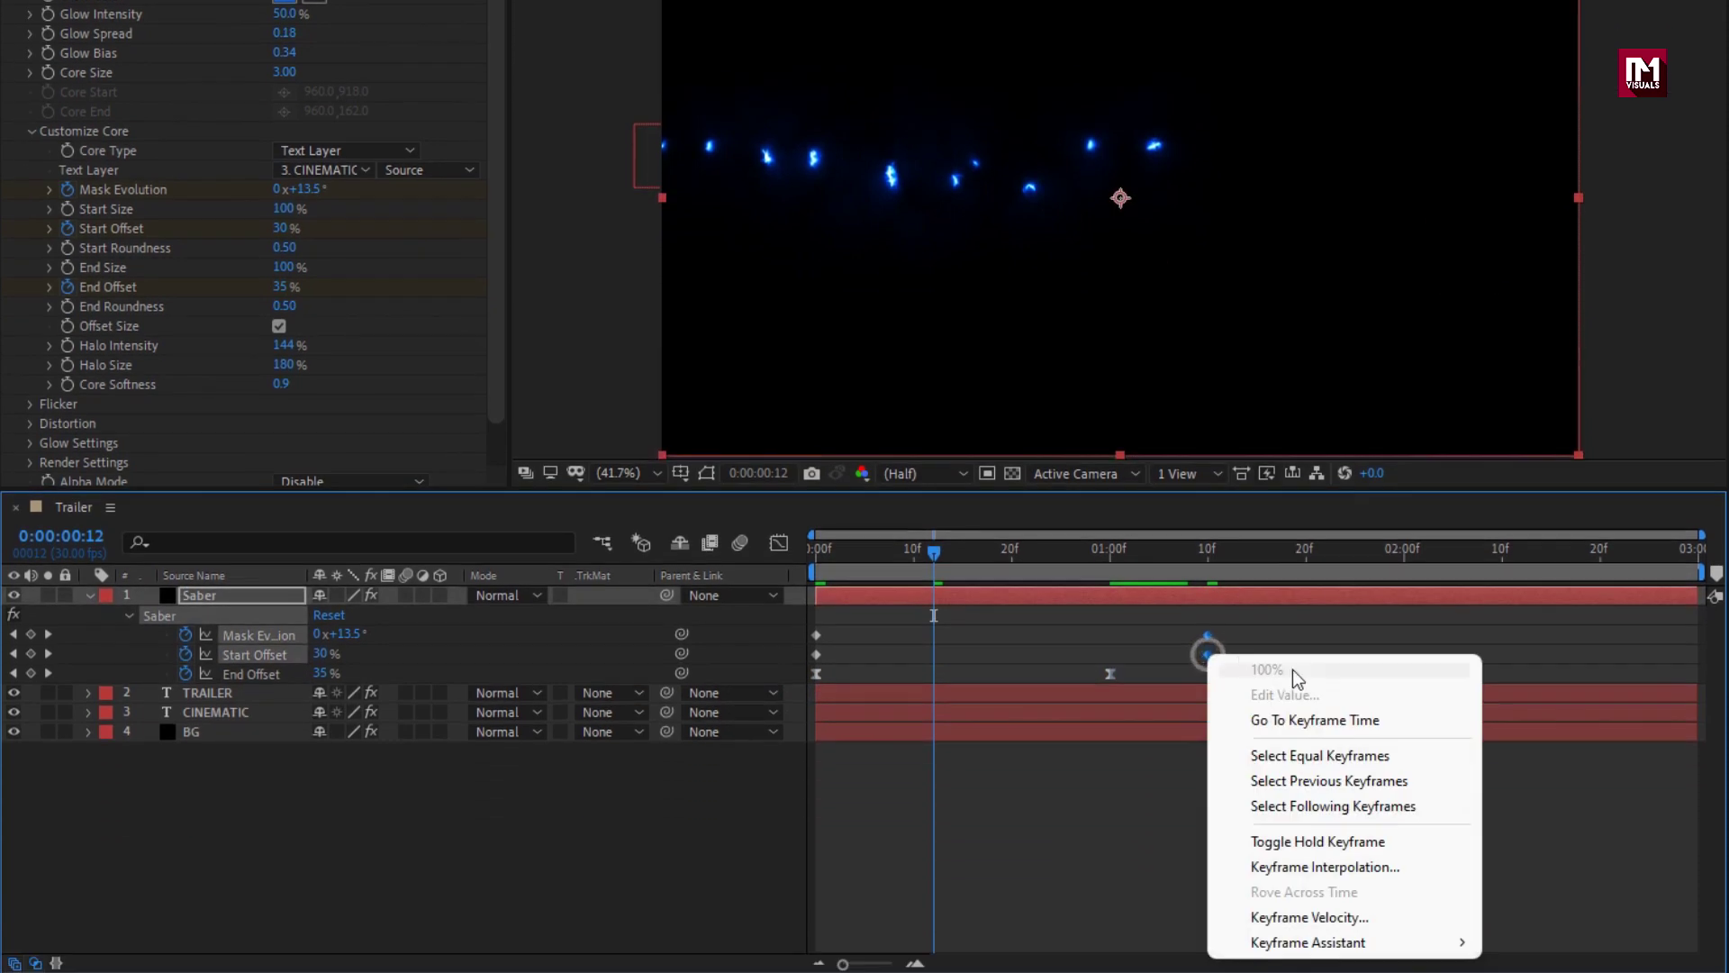
pyautogui.moveTo(1441, 942)
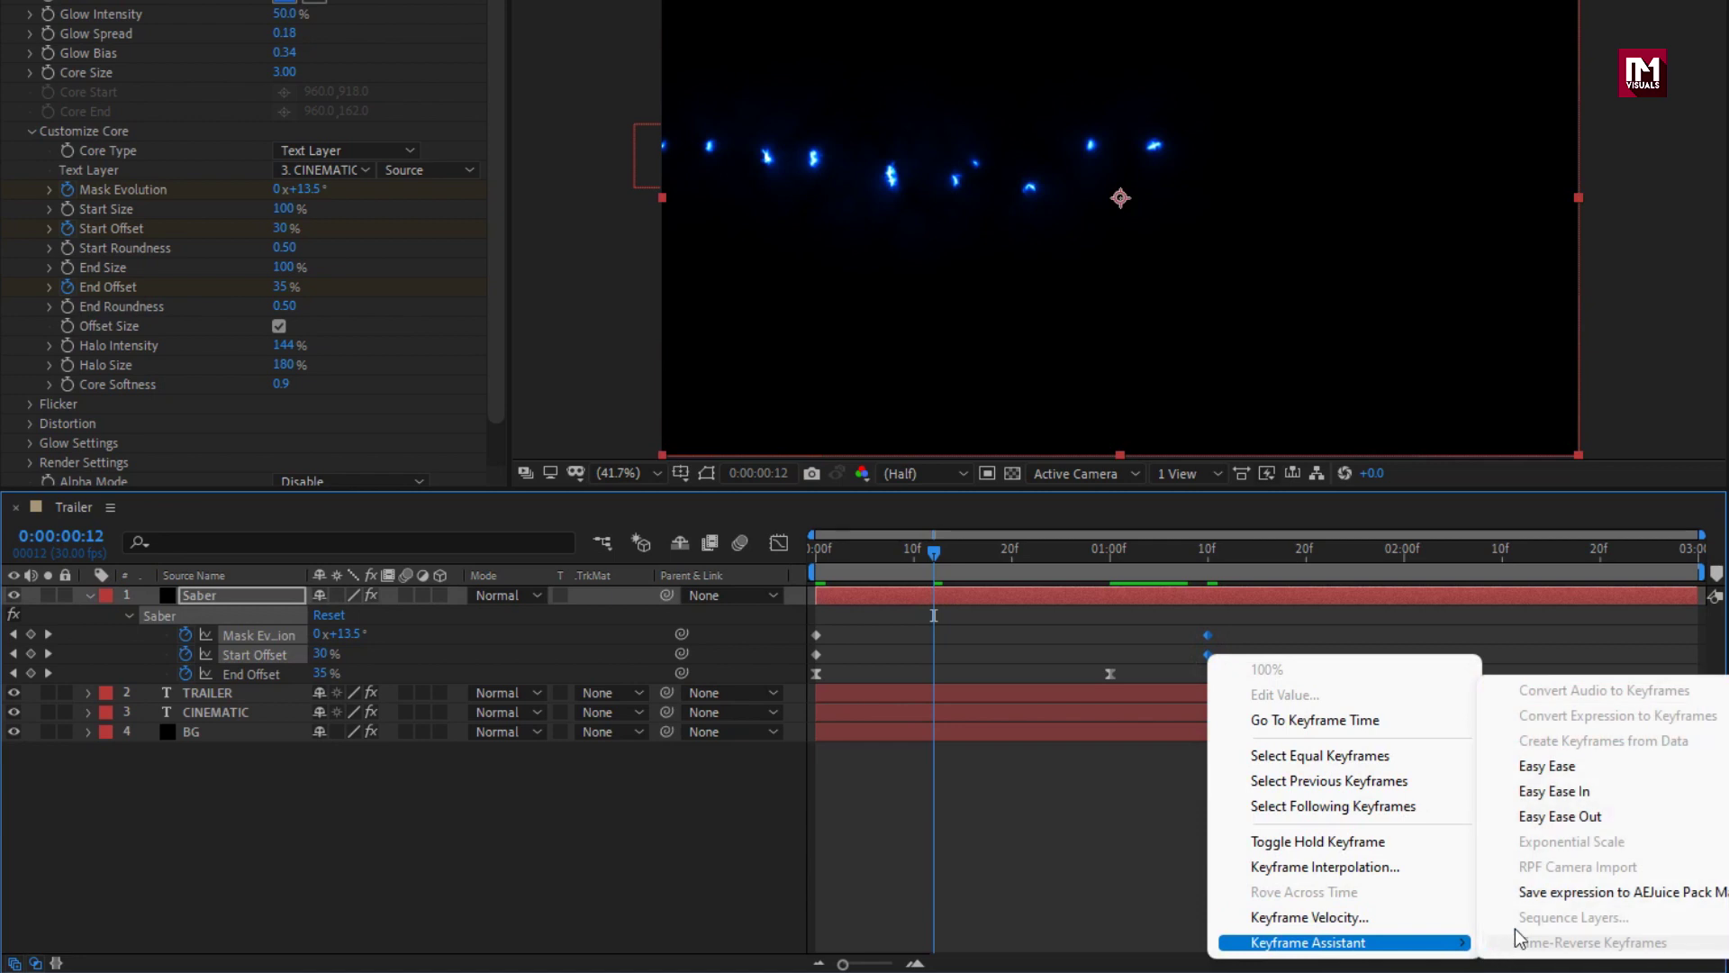
pyautogui.click(1549, 765)
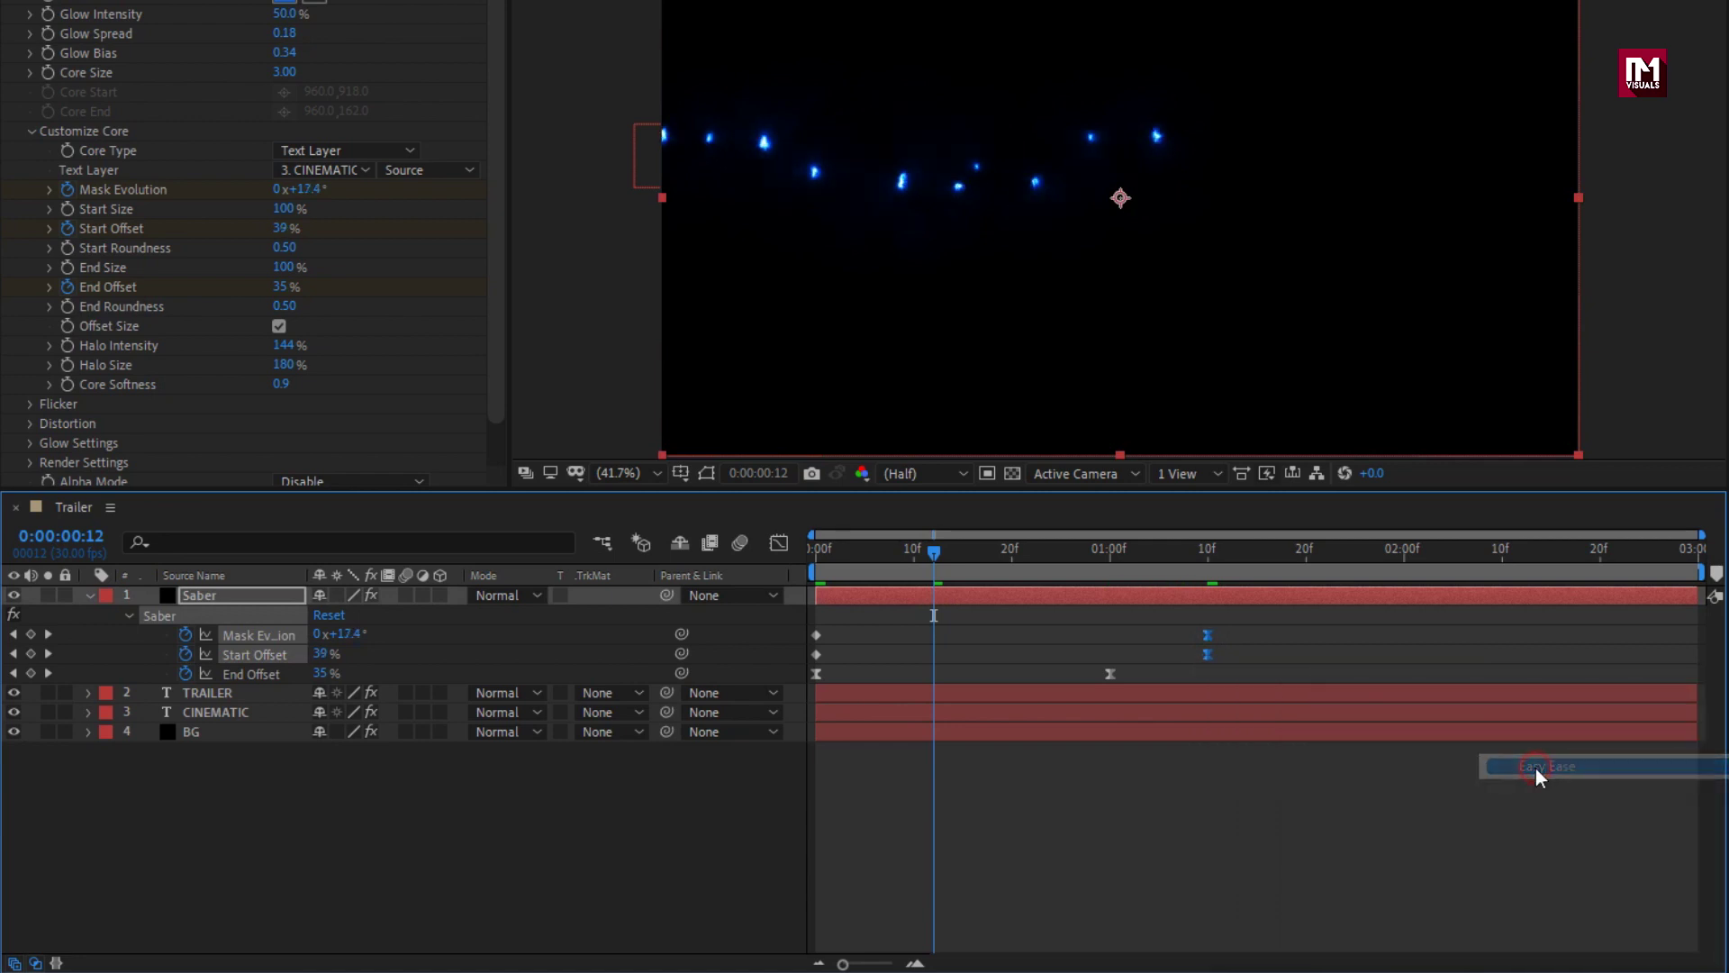
# In the speed graph, stretch the end keyframes' easing influence and preview the trace.
pyautogui.click(779, 544)
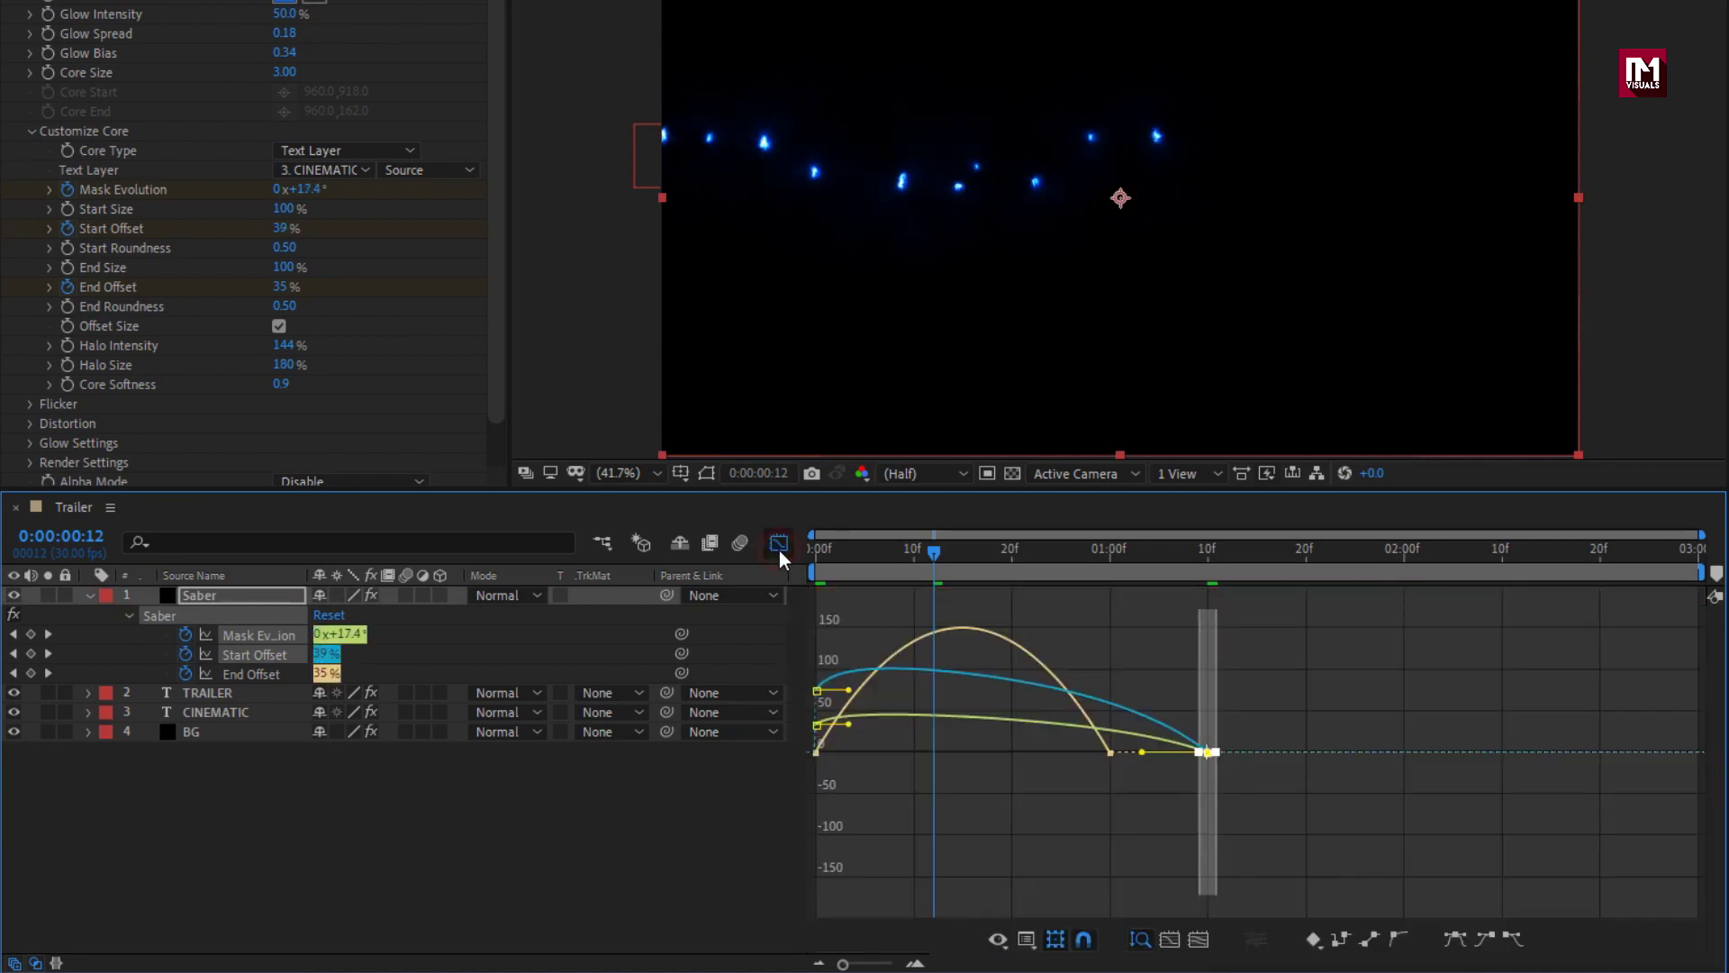
pyautogui.moveTo(1227, 717); pyautogui.dragTo(1175, 790)
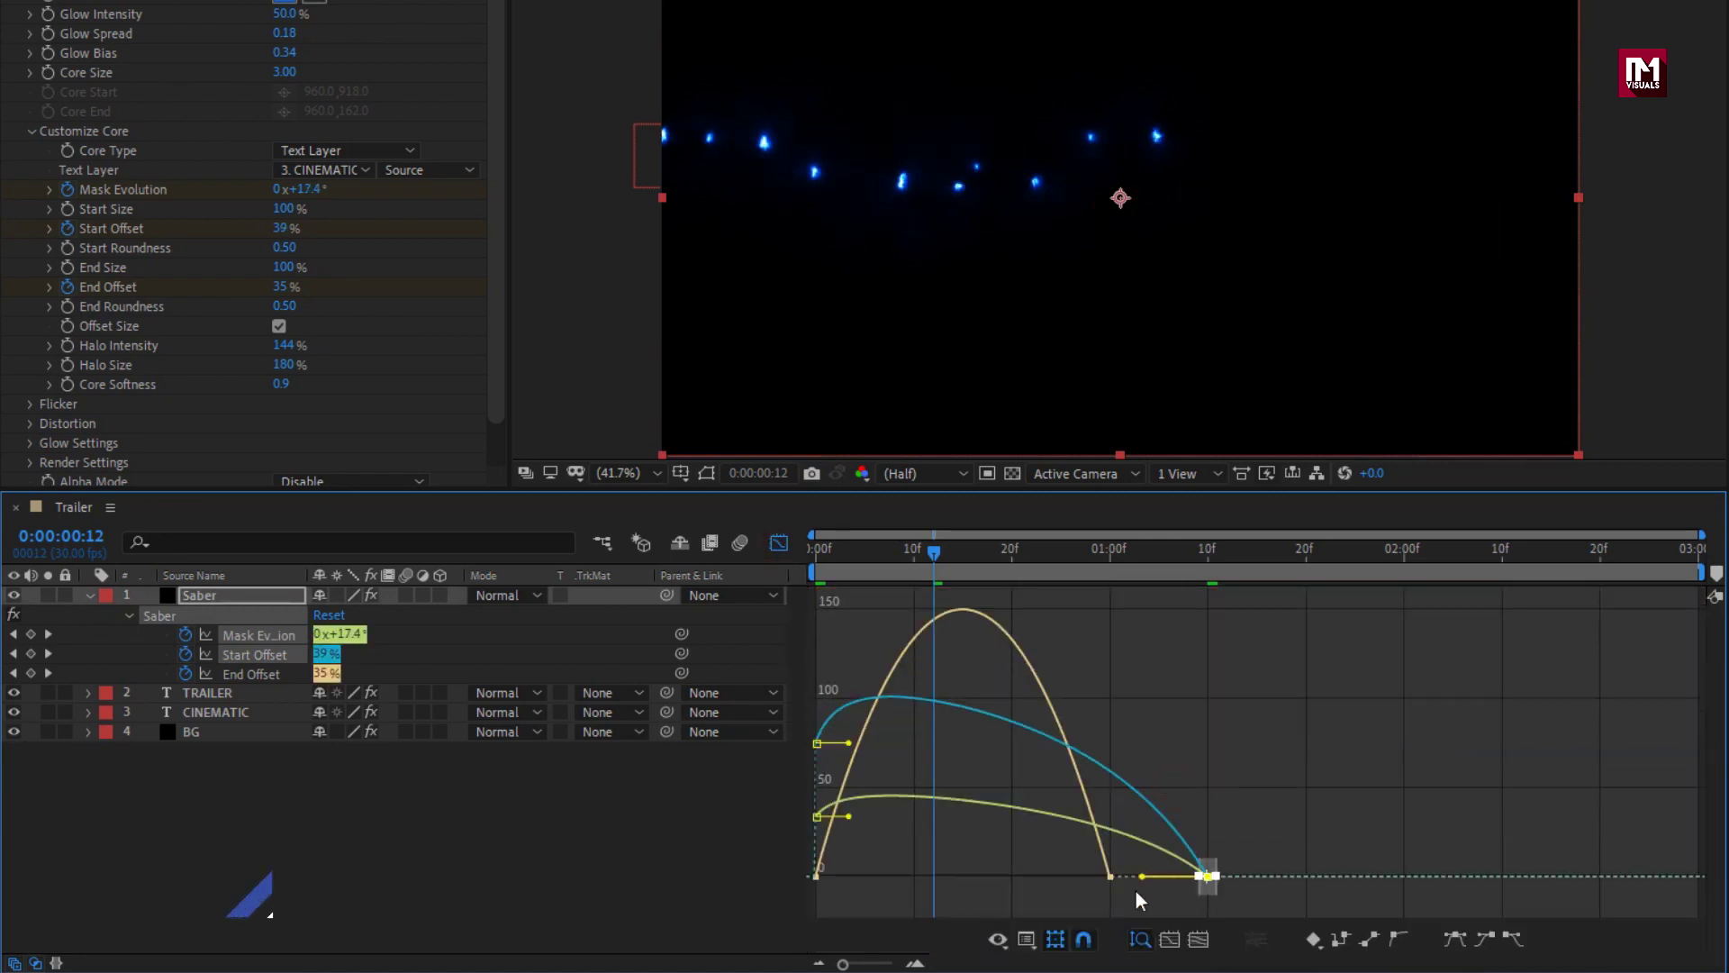
pyautogui.moveTo(1142, 886); pyautogui.dragTo(1035, 885)
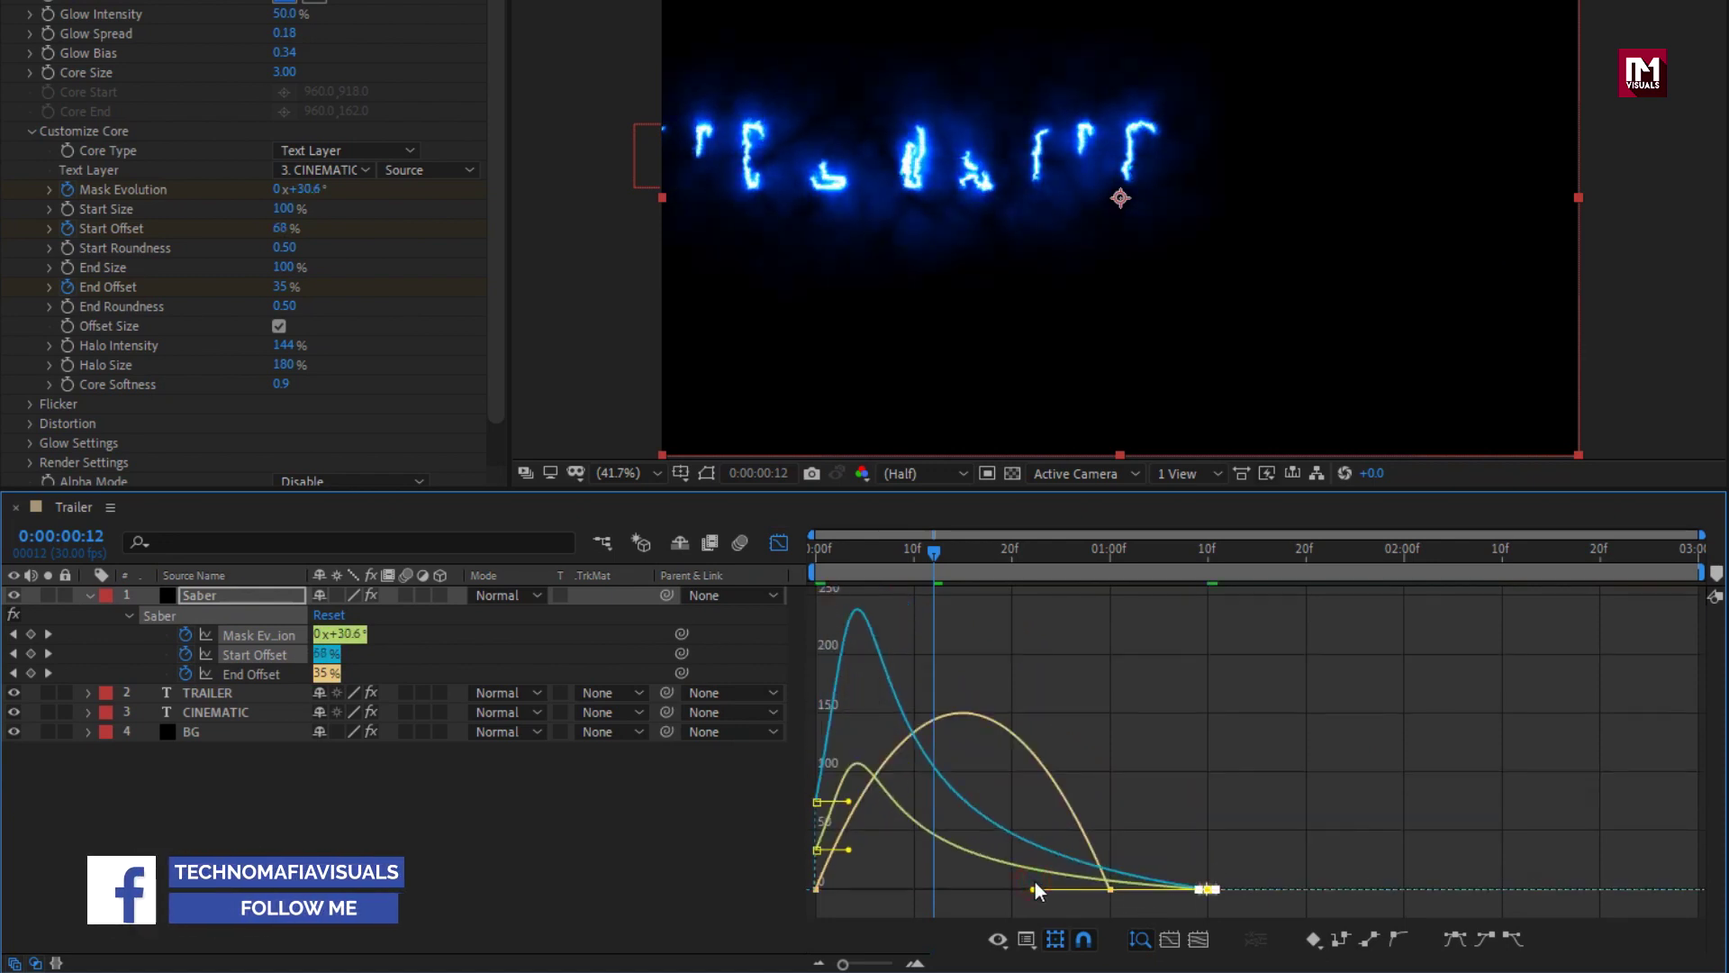
pyautogui.click(879, 559)
pyautogui.moveTo(881, 559); pyautogui.dragTo(1187, 574)
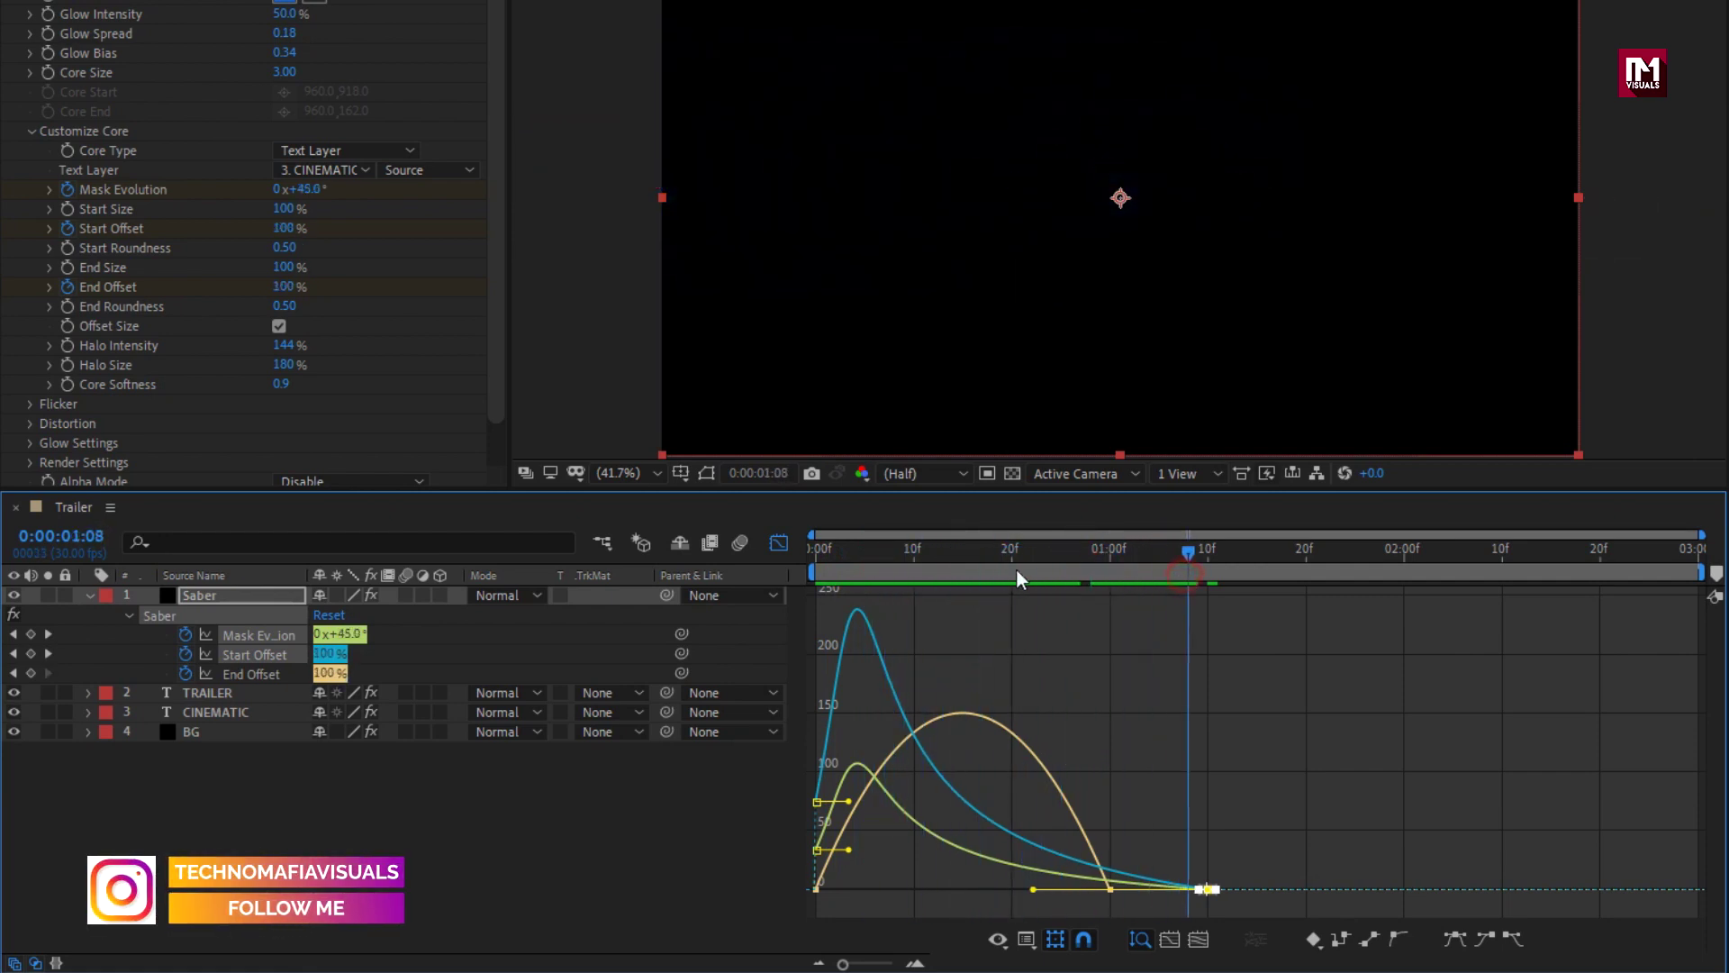
# At 0:00:00:16, set the Saber's Glow Intensity Multiplier to 10.
pyautogui.click(779, 543)
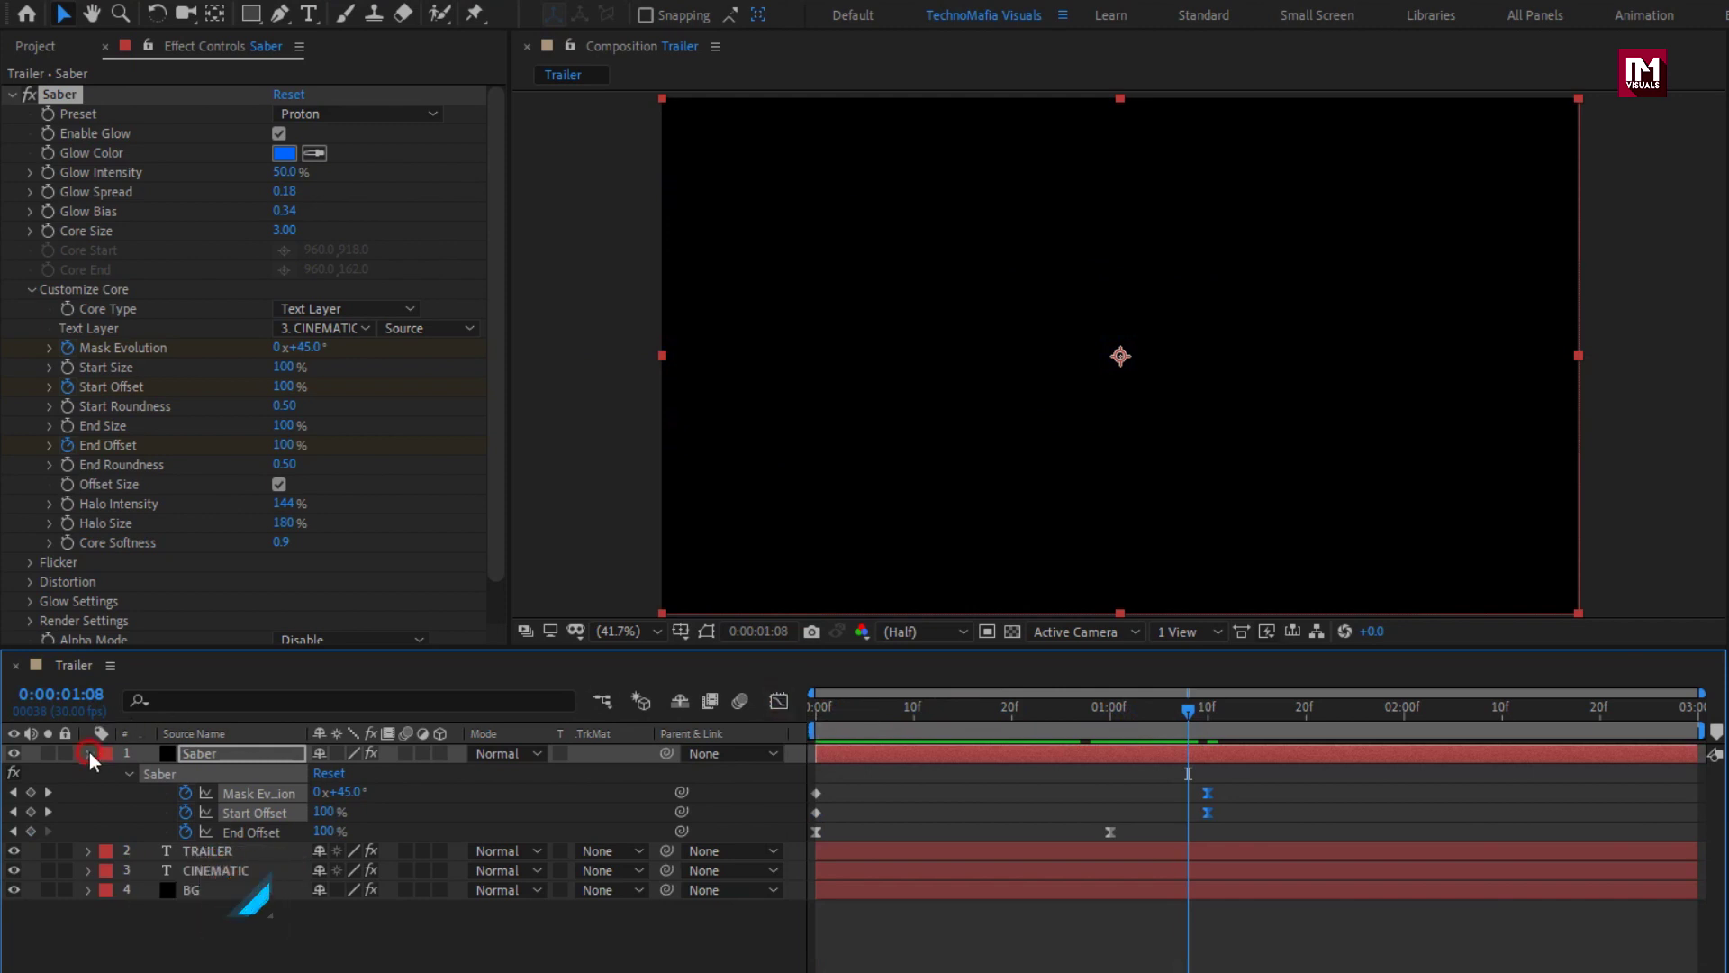
pyautogui.click(89, 753)
pyautogui.click(902, 709)
pyautogui.moveTo(903, 709); pyautogui.dragTo(969, 711)
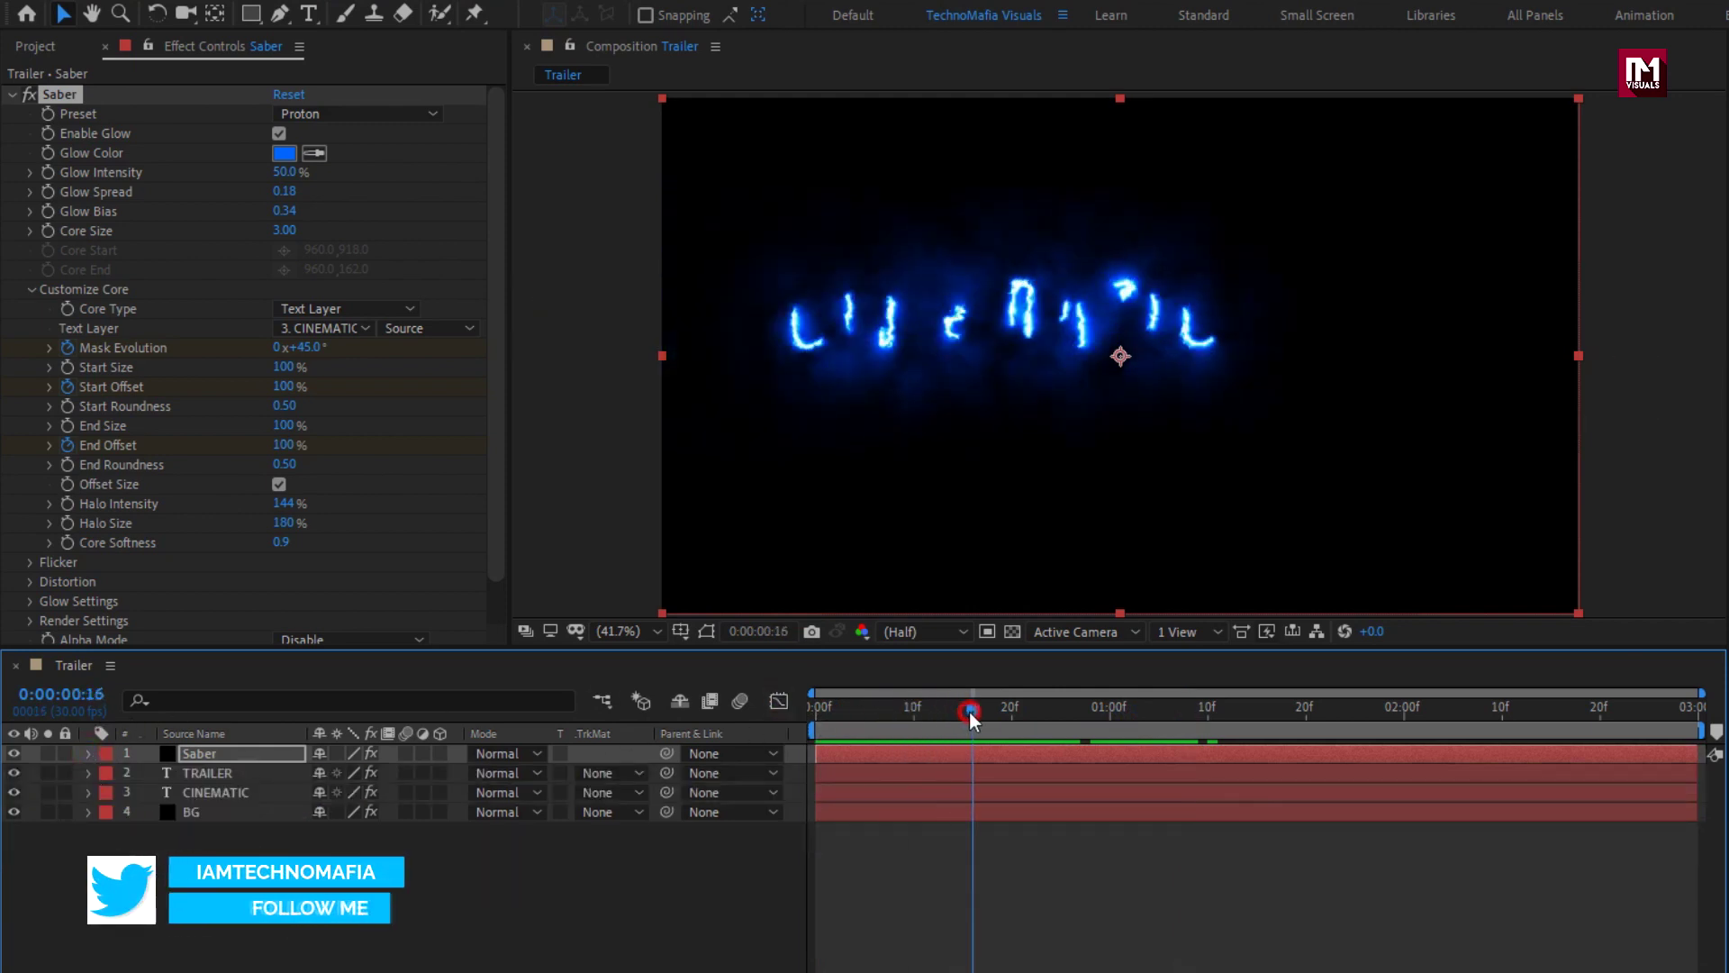
pyautogui.scroll(-1, 226, 469)
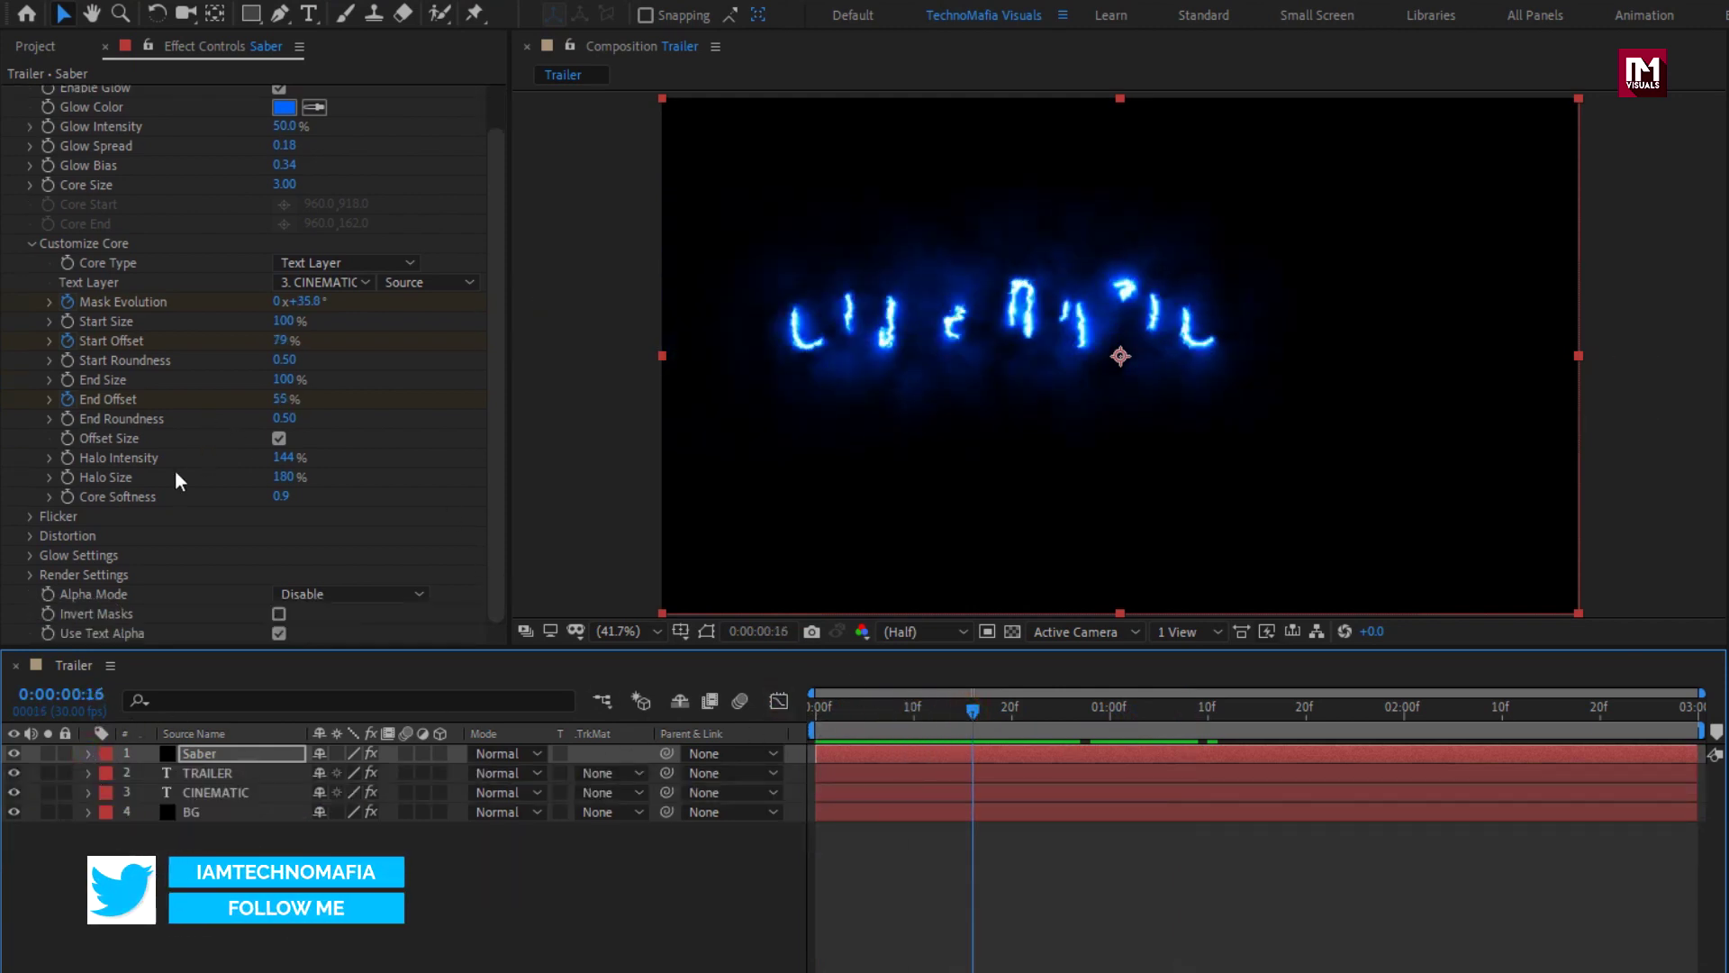
pyautogui.click(29, 554)
pyautogui.scroll(-1, 170, 462)
pyautogui.click(289, 361)
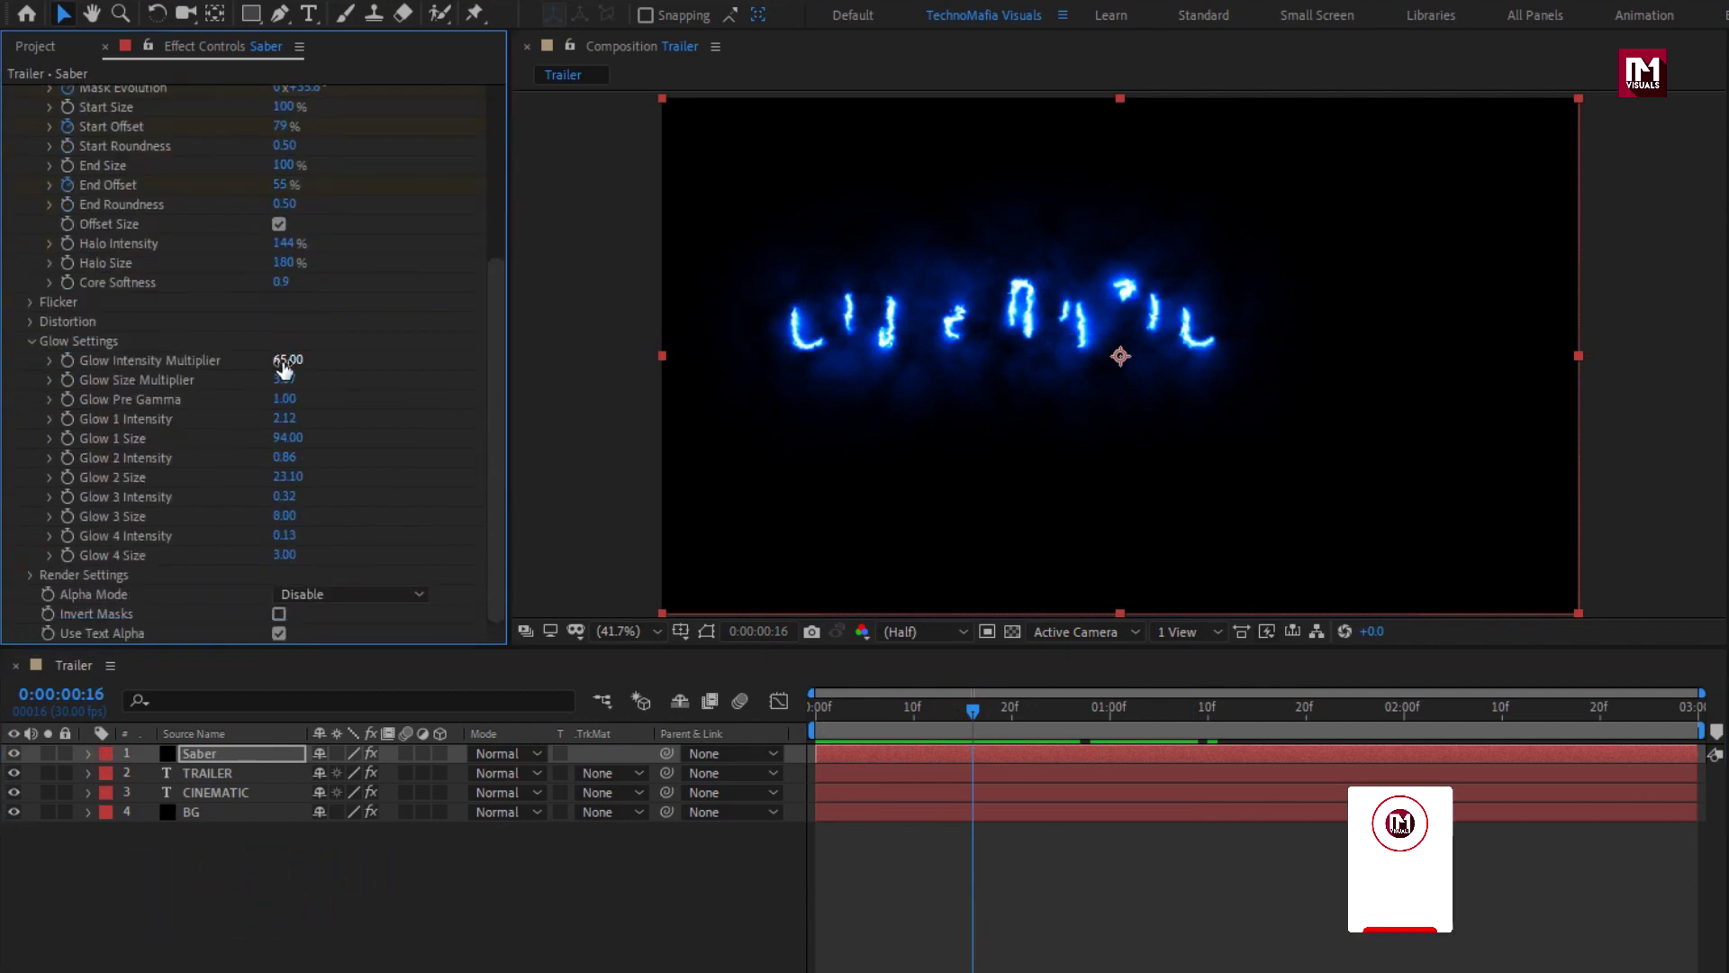
pyautogui.write('10')
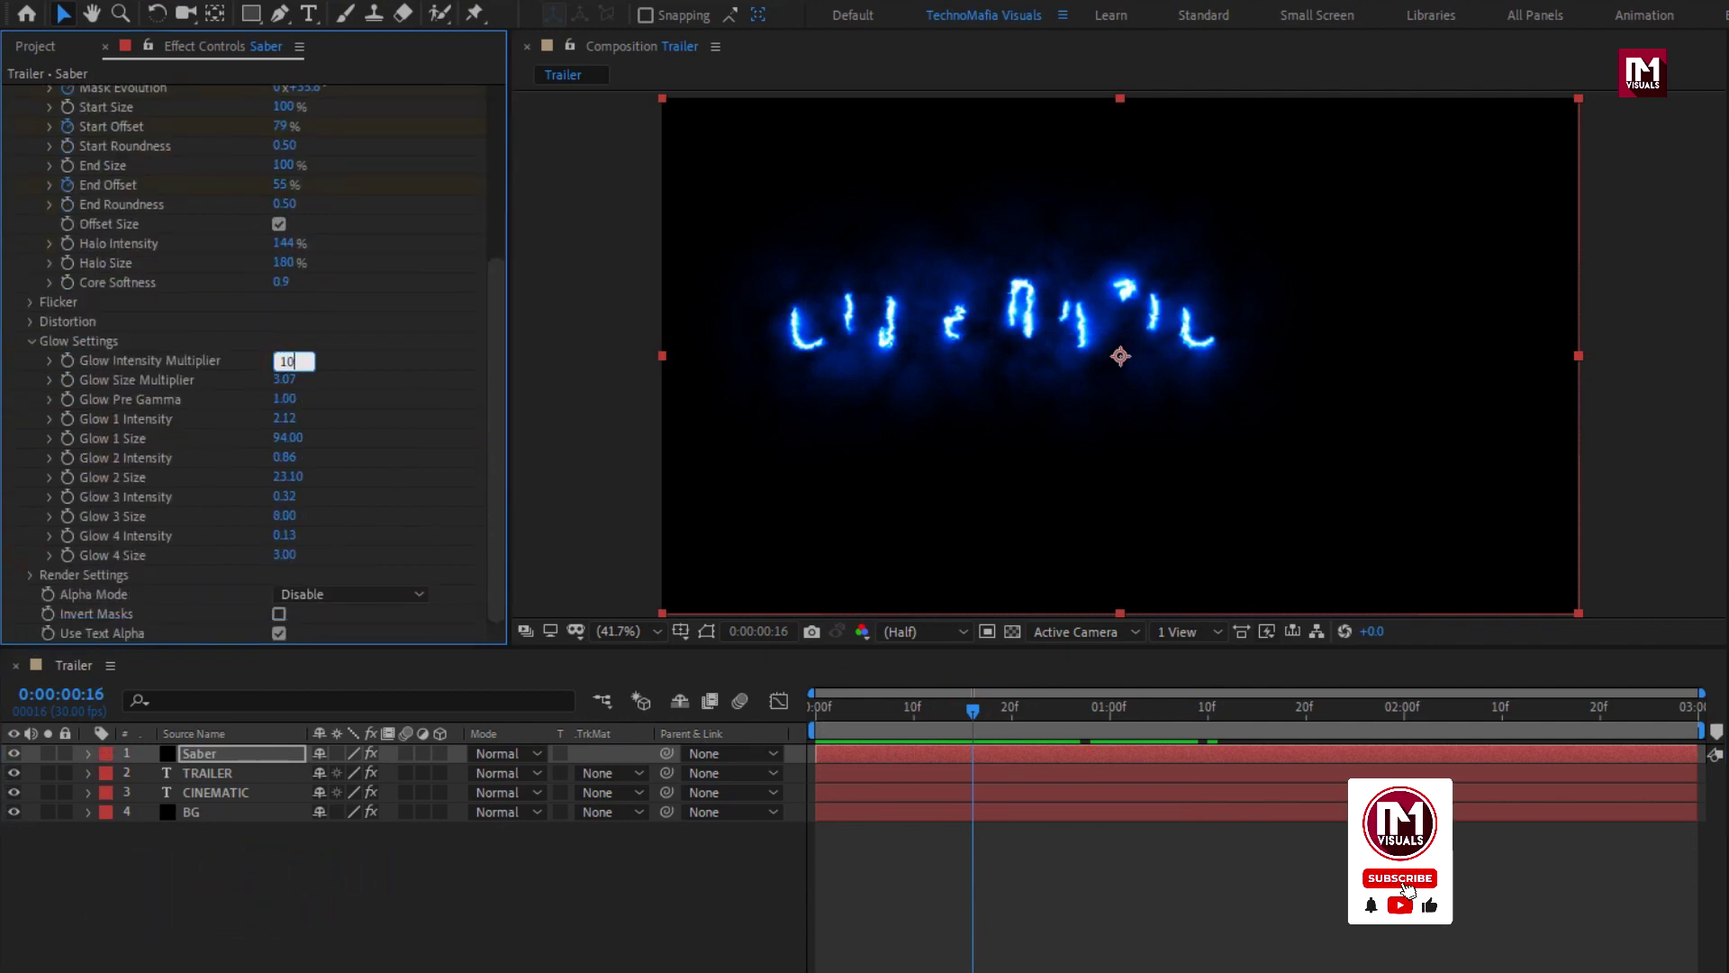
# Set the Saber layer's blend mode to Add and preview the reveal.
pyautogui.click(211, 755)
pyautogui.click(510, 754)
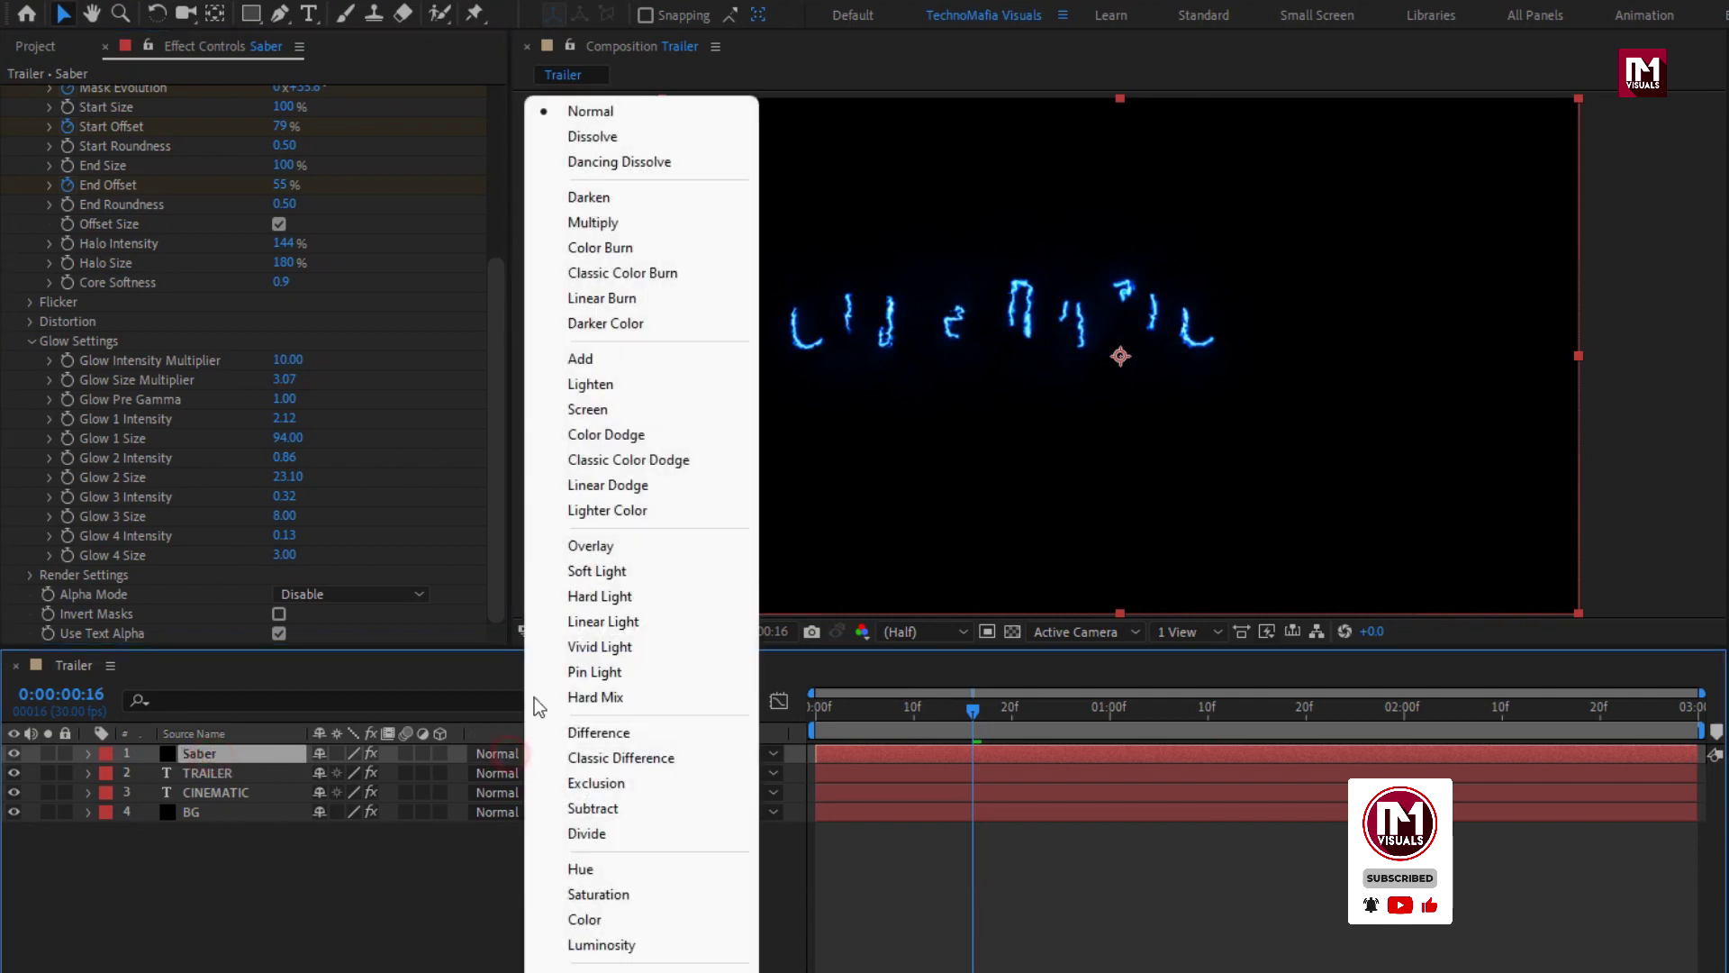
pyautogui.click(591, 359)
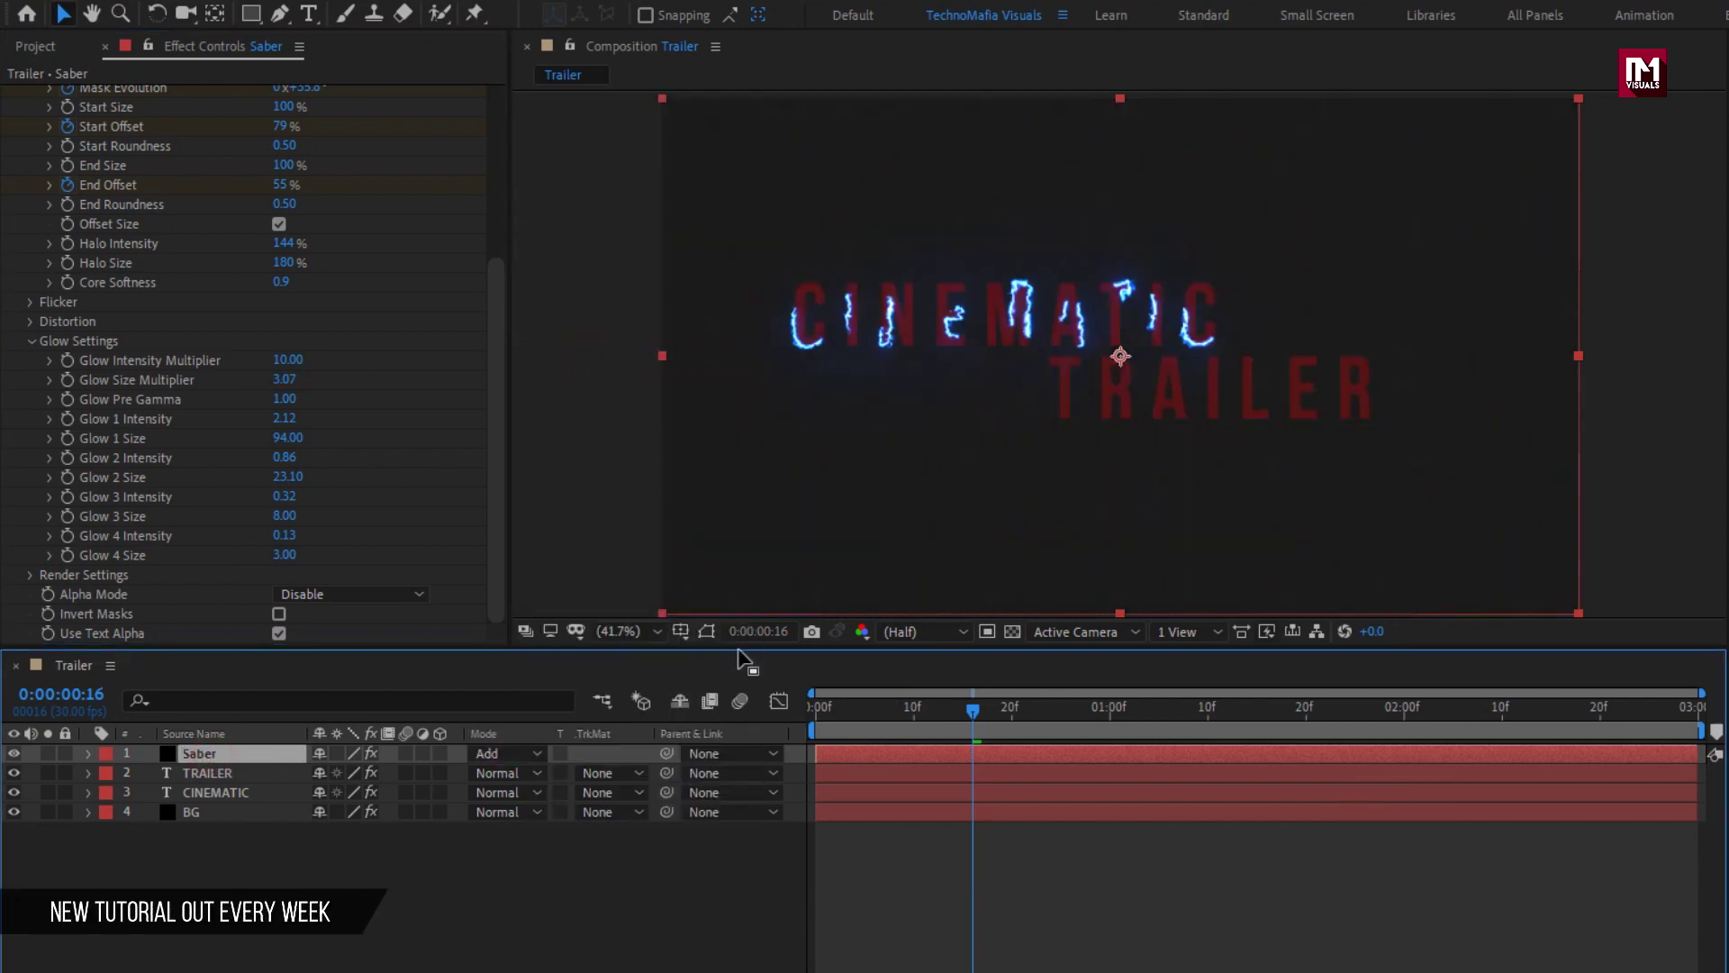
pyautogui.moveTo(846, 711); pyautogui.dragTo(1097, 705)
# Duplicate the Saber layer, give the copy a Core Size of 2, and go to 1:10.
pyautogui.hotkey('ctrl', 'd')
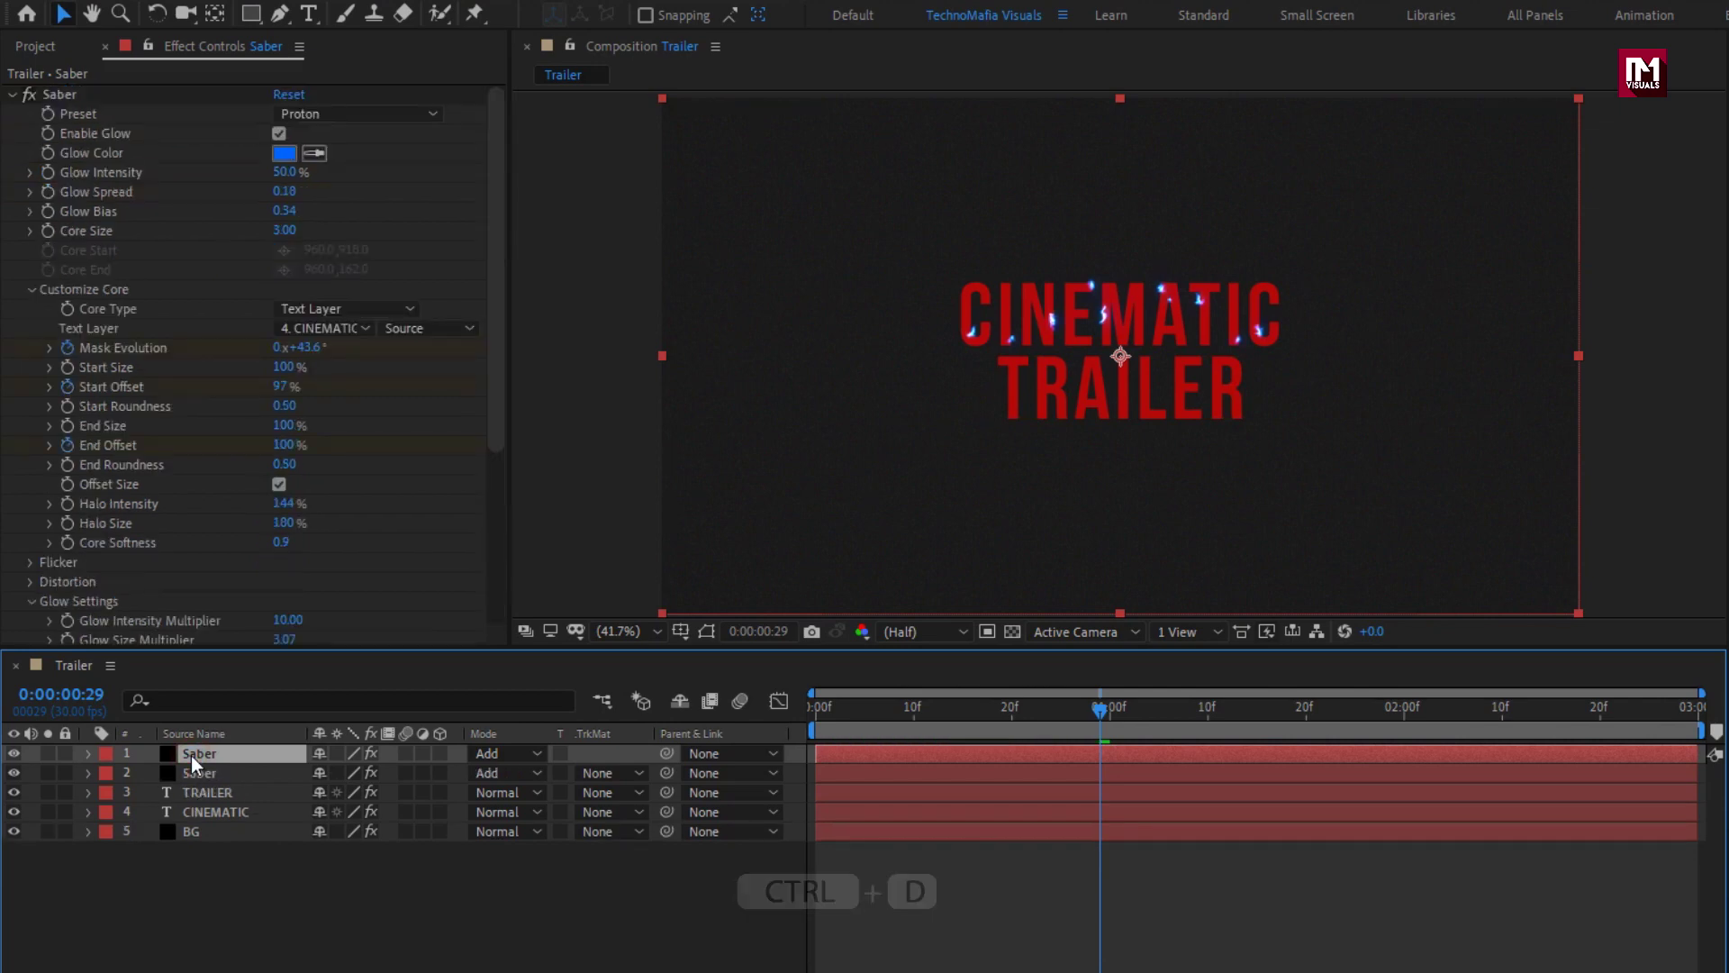
pyautogui.click(289, 231)
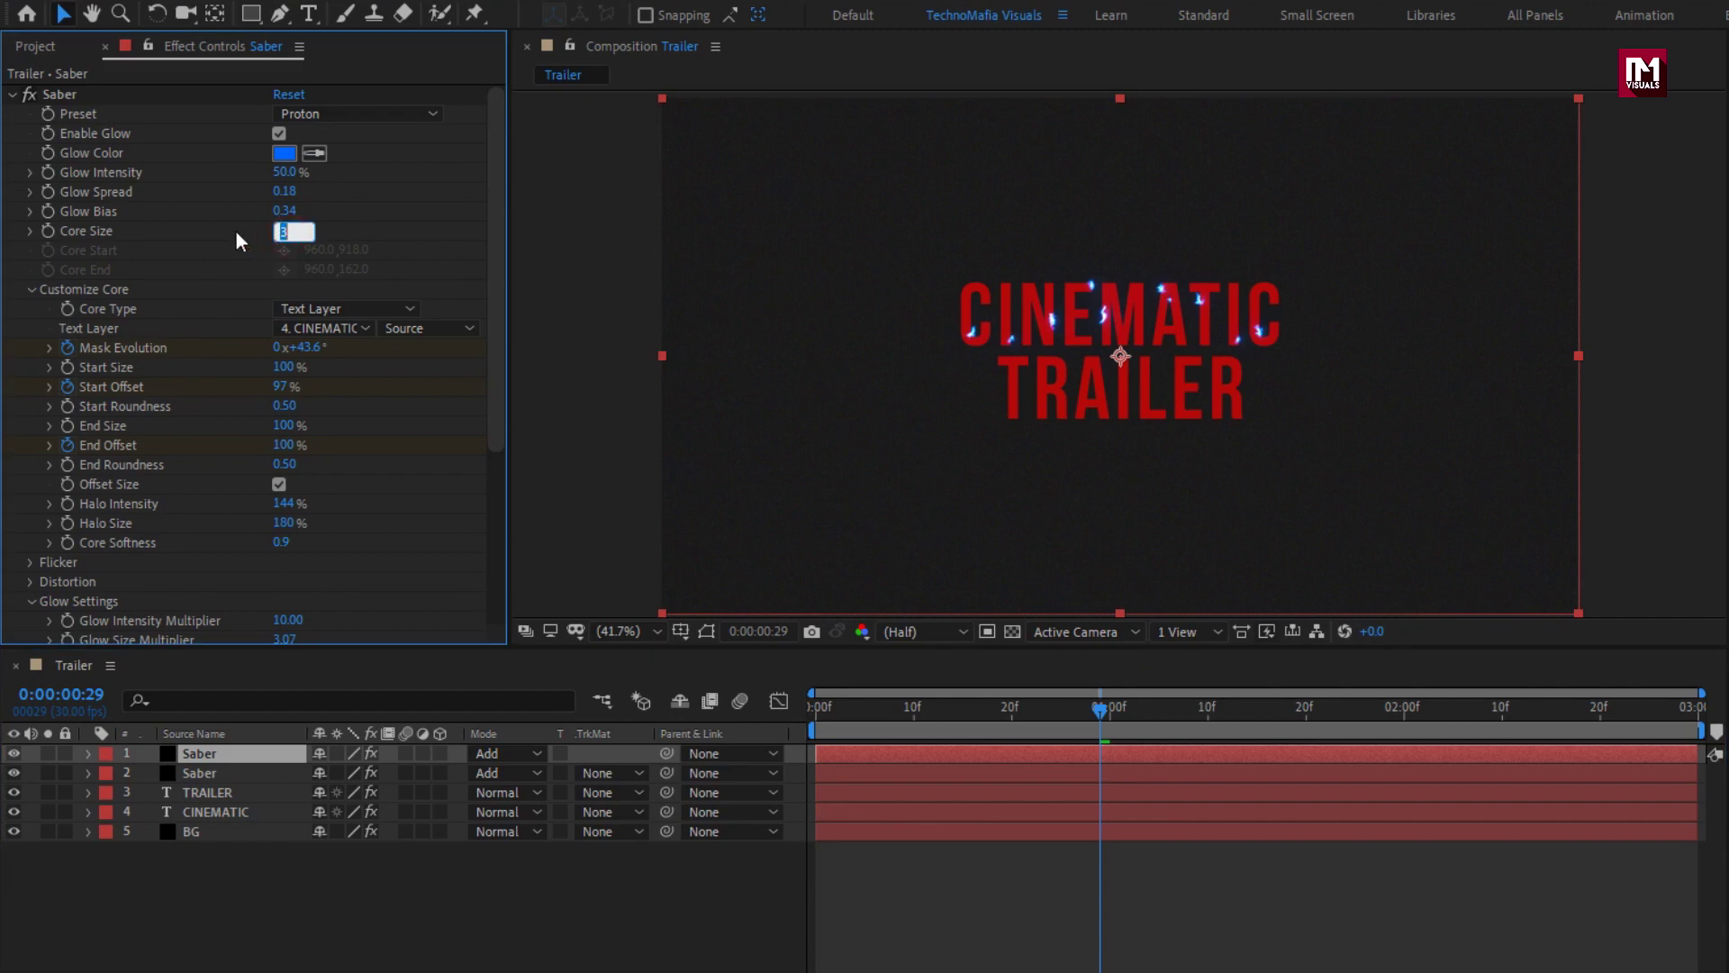
pyautogui.write('2')
pyautogui.press('Return')
pyautogui.press('u')
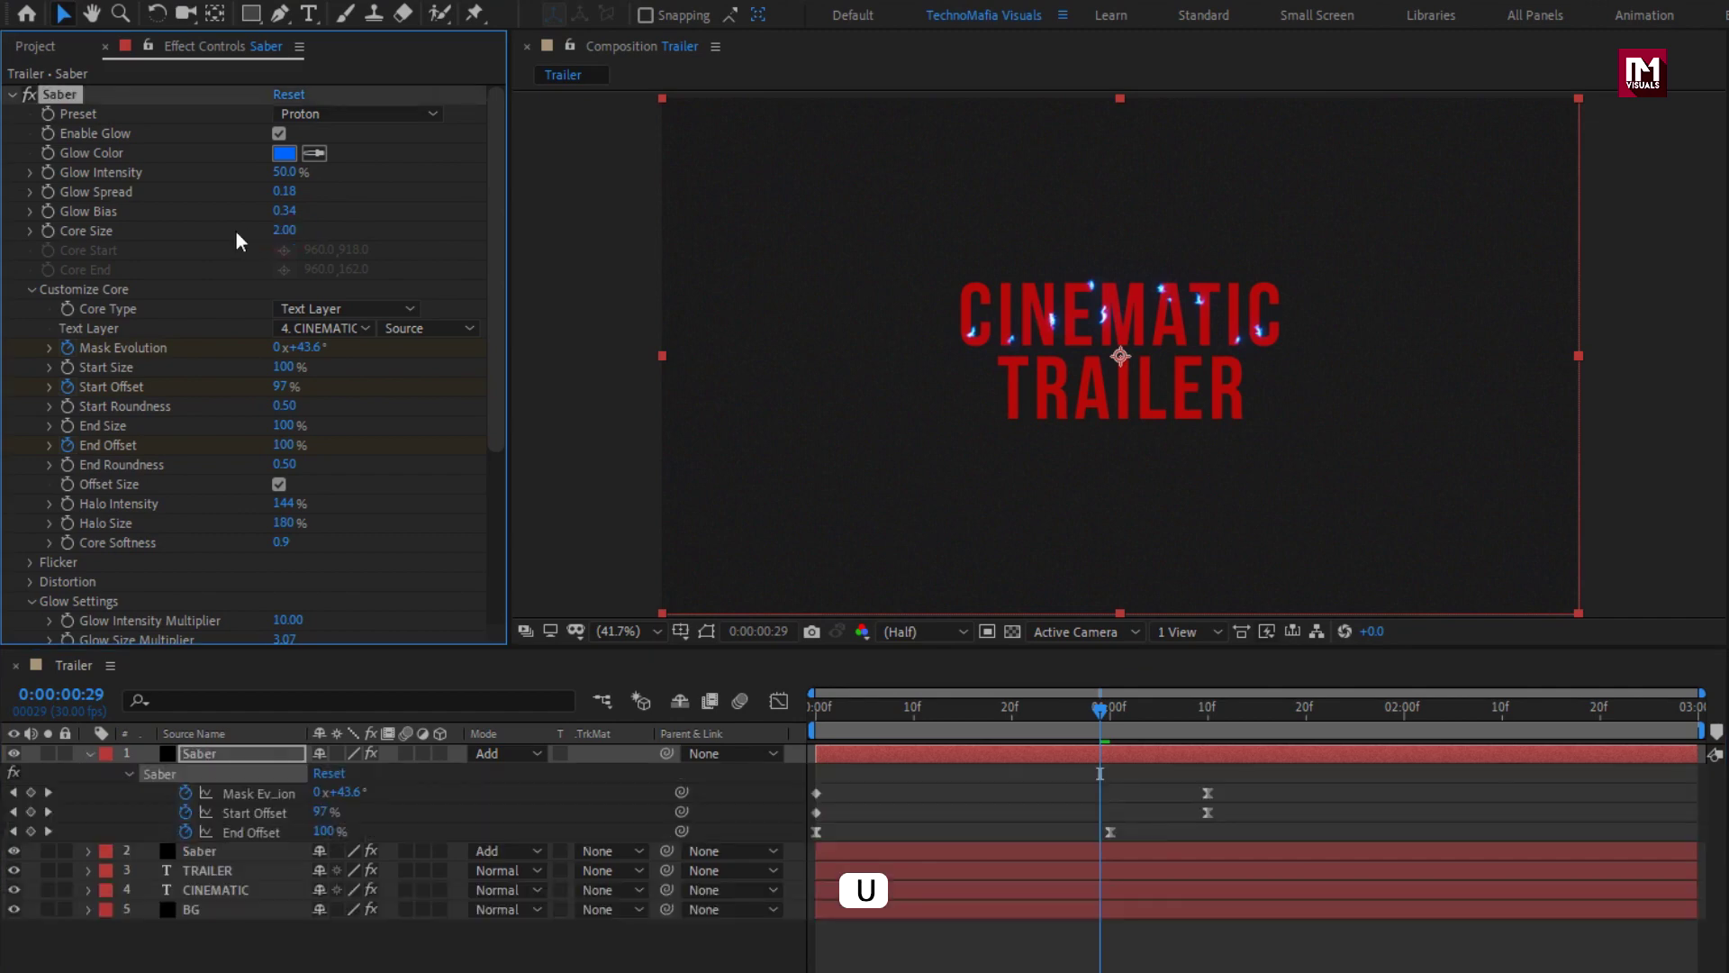
pyautogui.click(1208, 709)
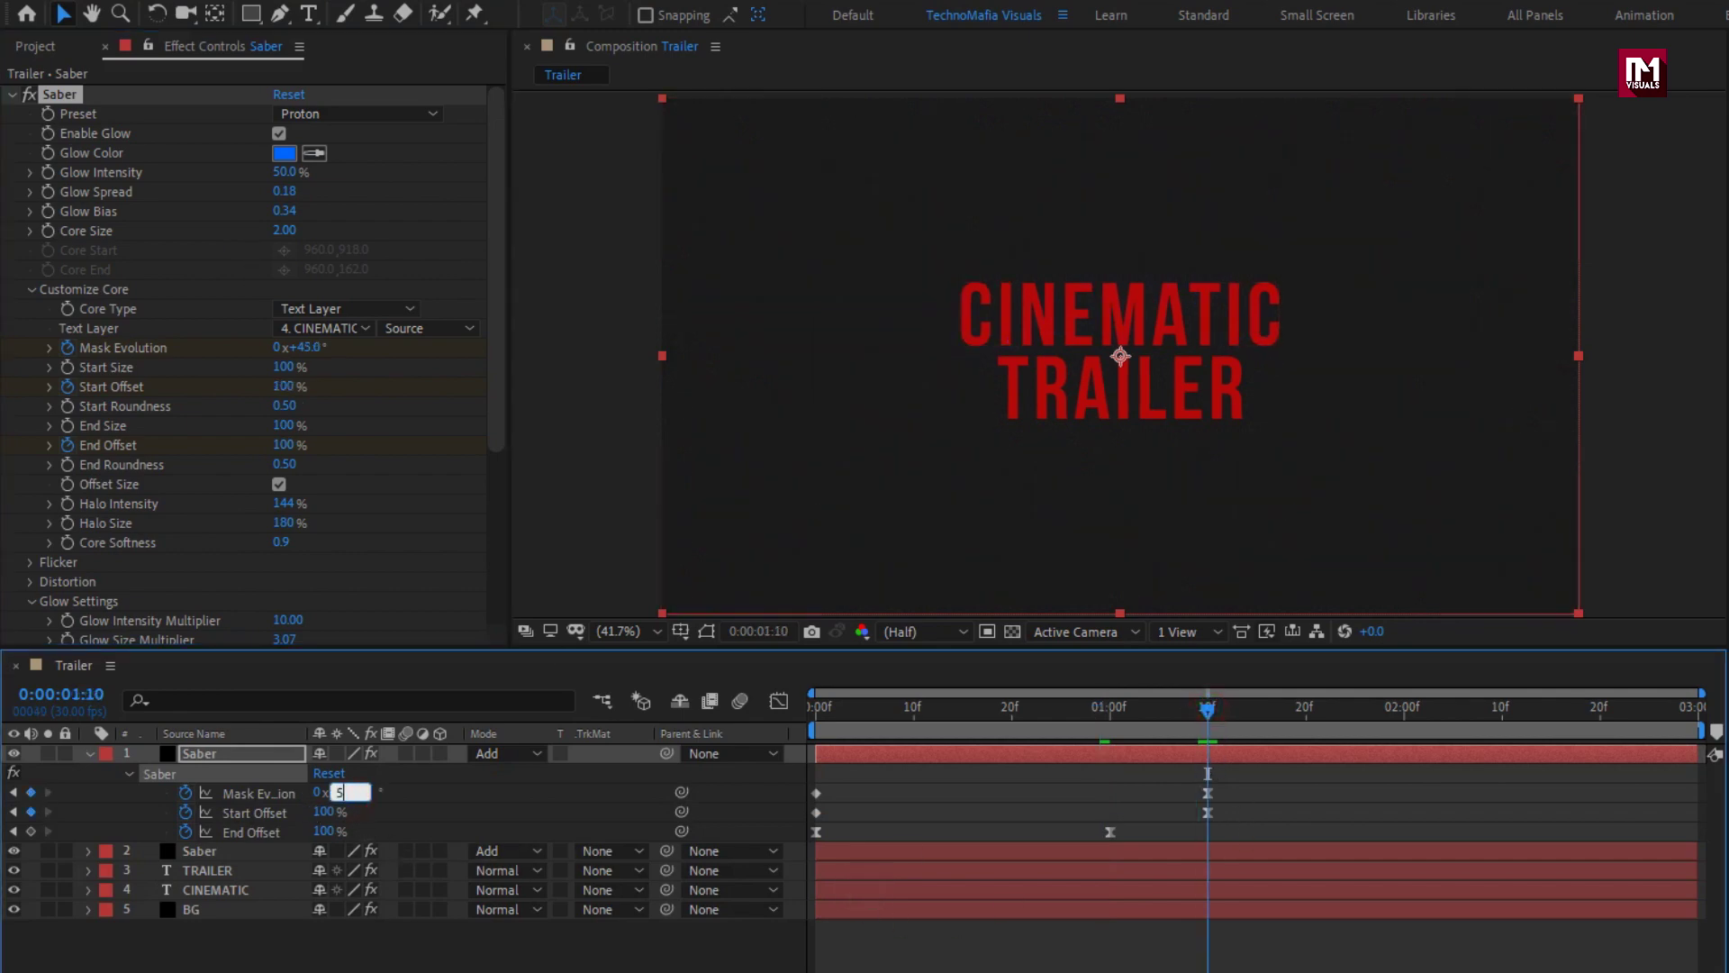
# At 1:10 set the copy's Mask Evolution to 55° and Start Offset to 35%.
pyautogui.write('55')
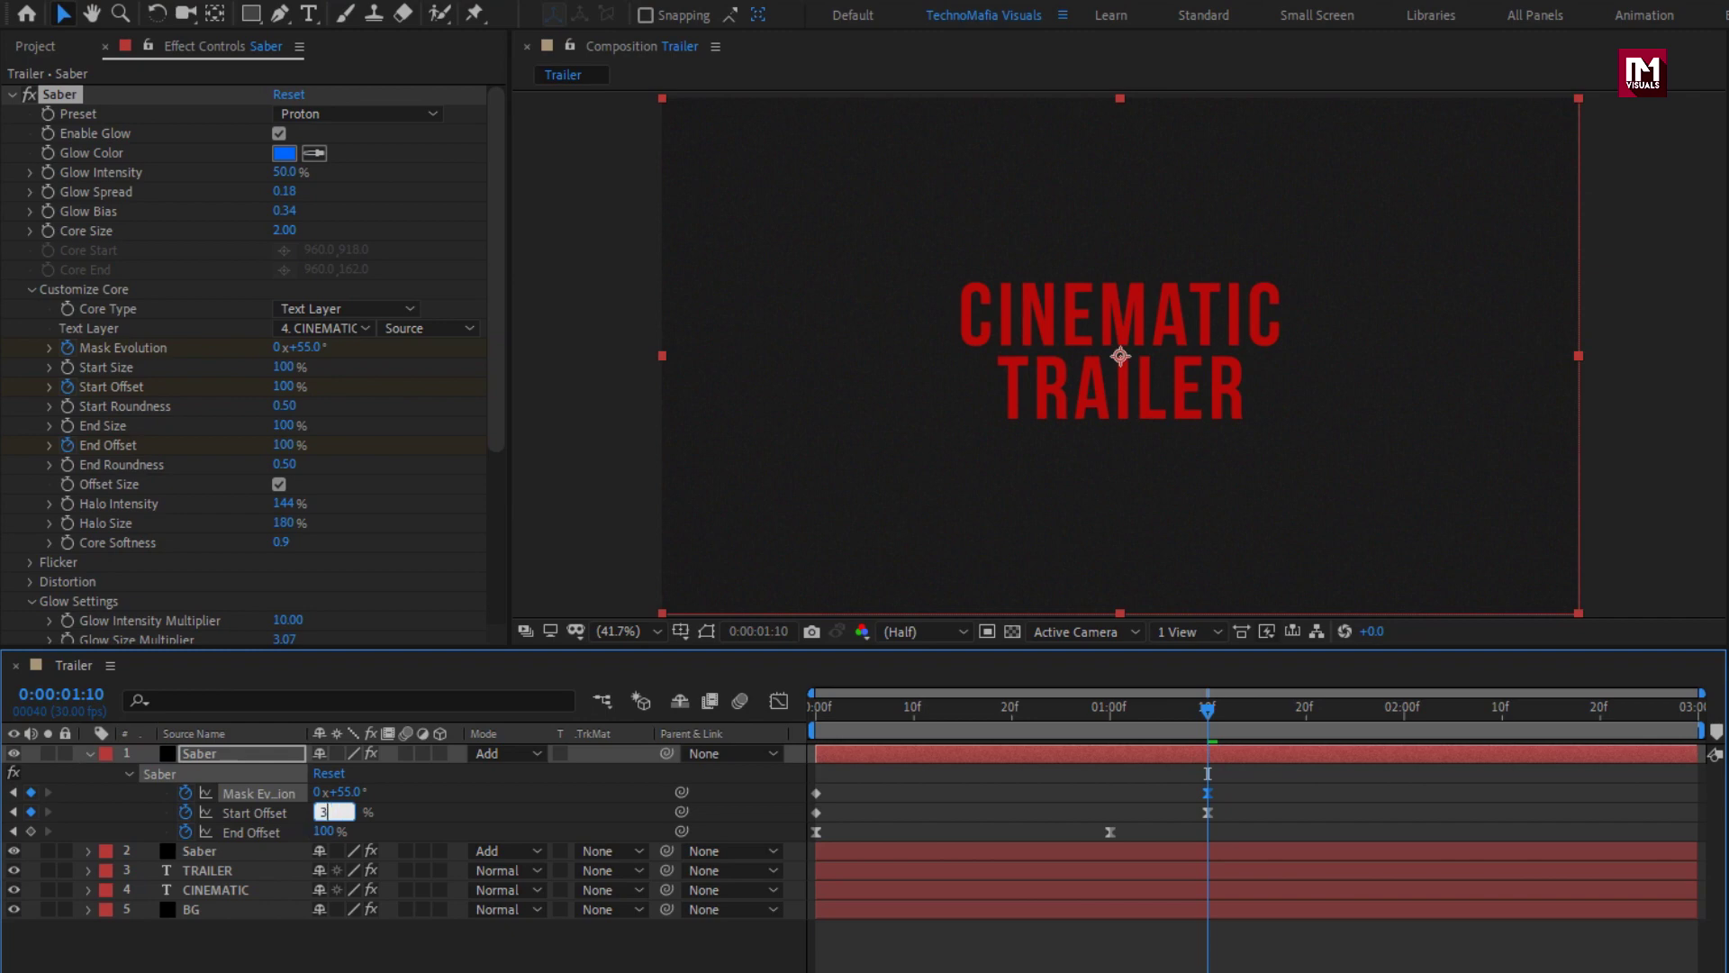
pyautogui.write('35')
pyautogui.press('Return')
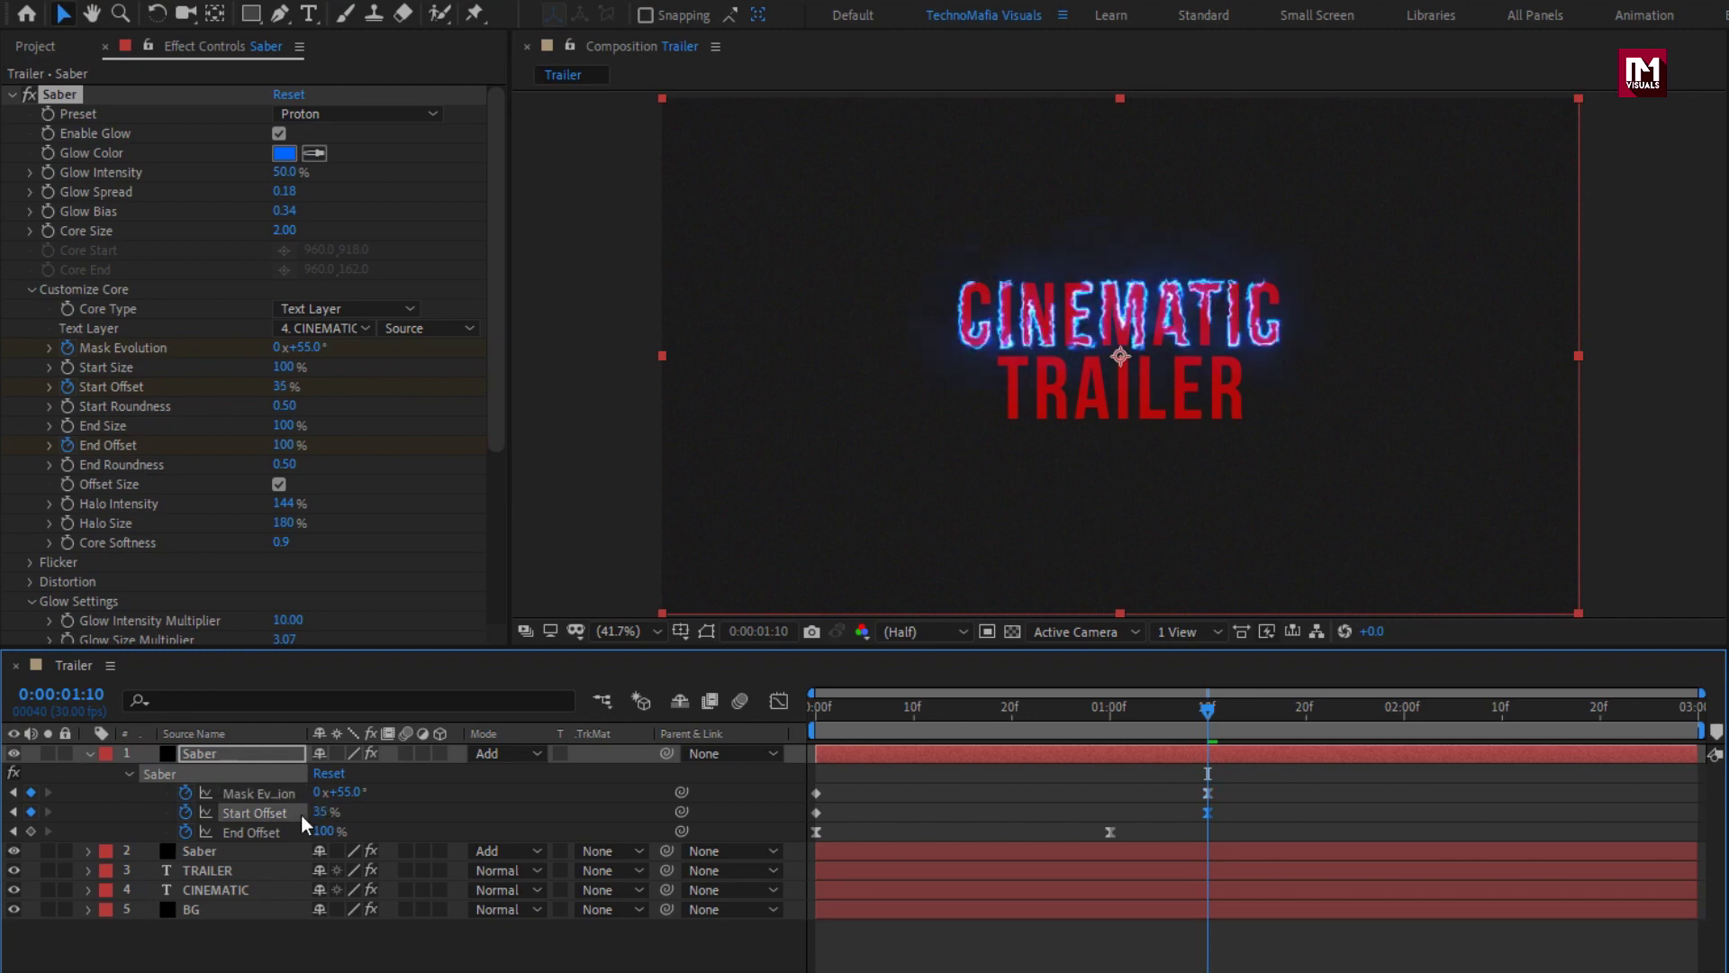
# Change the End Offset keyframe at 1:00 to 45% and preview the saber.
pyautogui.click(13, 830)
pyautogui.click(1110, 831)
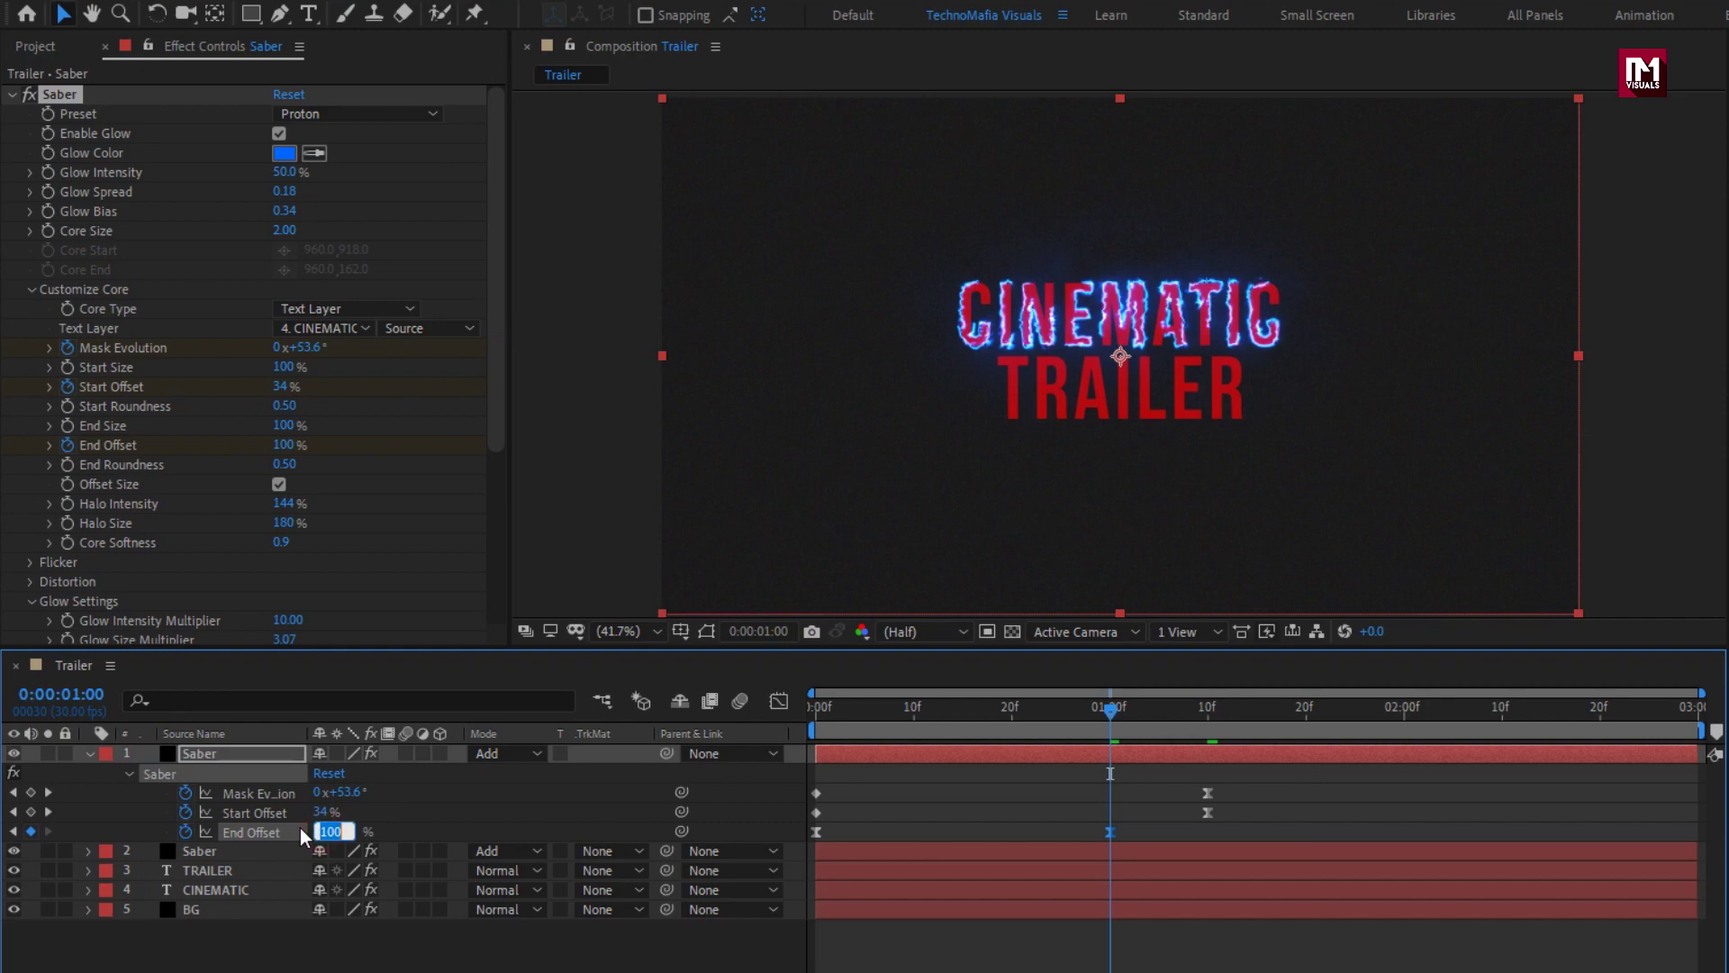
pyautogui.write('45')
pyautogui.press('Return')
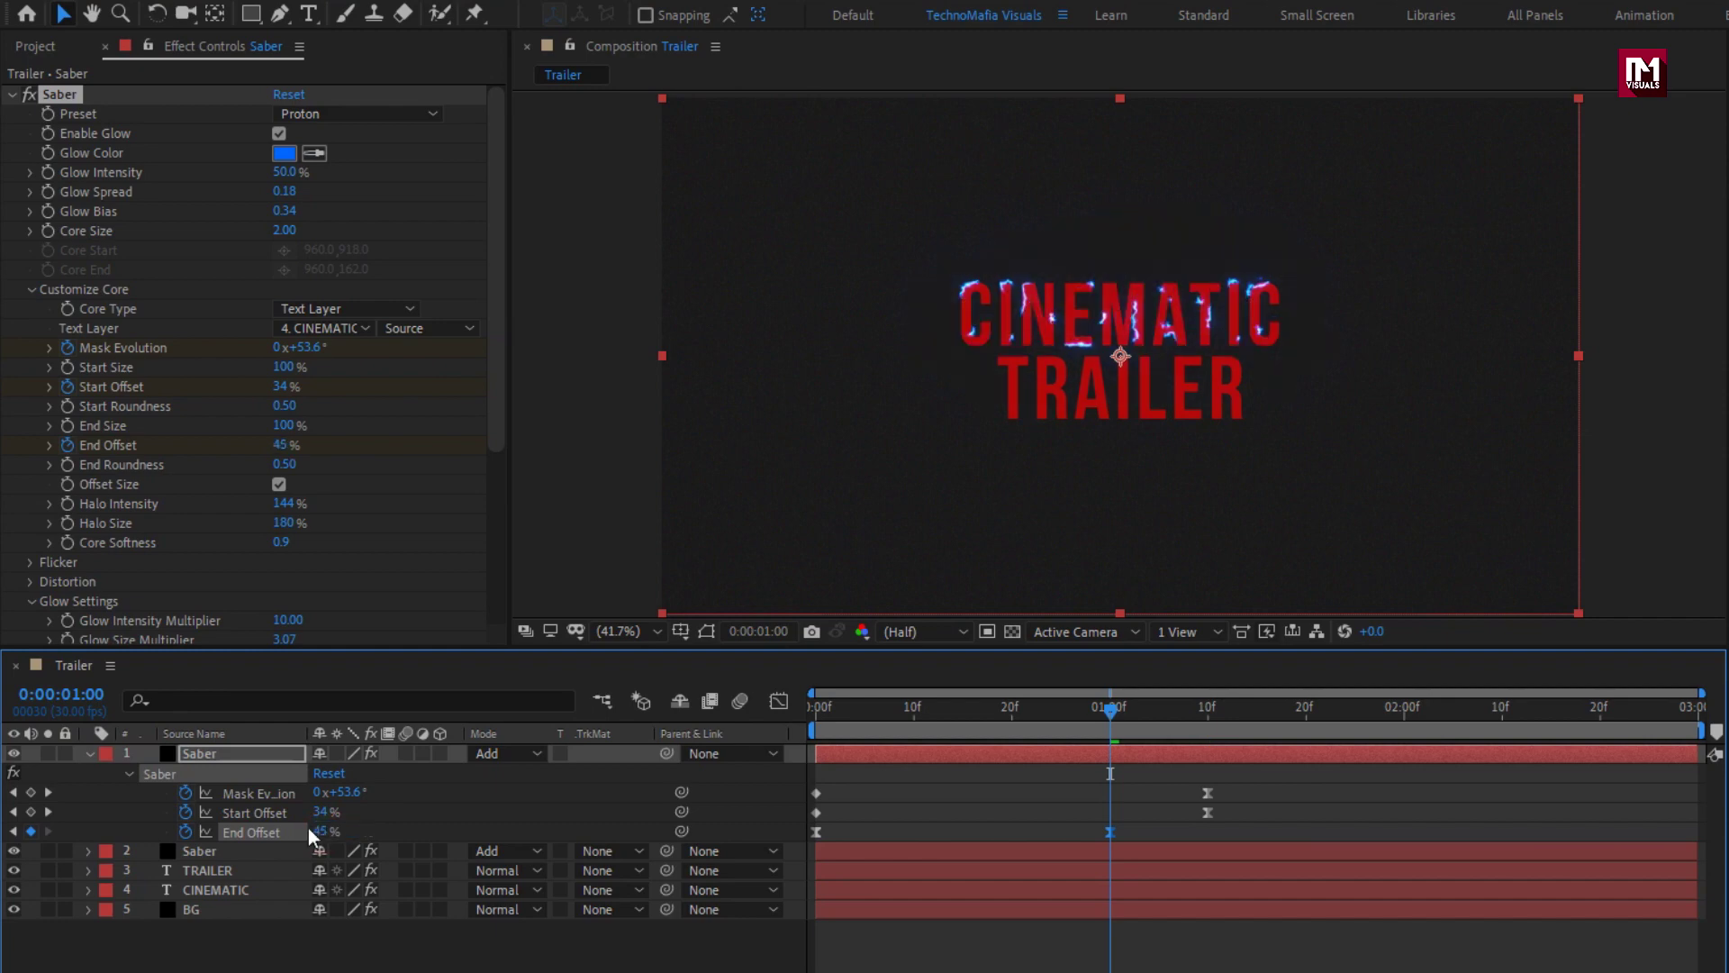
pyautogui.moveTo(854, 717)
pyautogui.mouseDown()
pyautogui.moveTo(829, 713)
pyautogui.moveTo(1513, 704)
pyautogui.moveTo(927, 701)
pyautogui.mouseUp()
# Raise the copy's Glow Intensity Multiplier to 35 and preview the result.
pyautogui.scroll(-4, 279, 541)
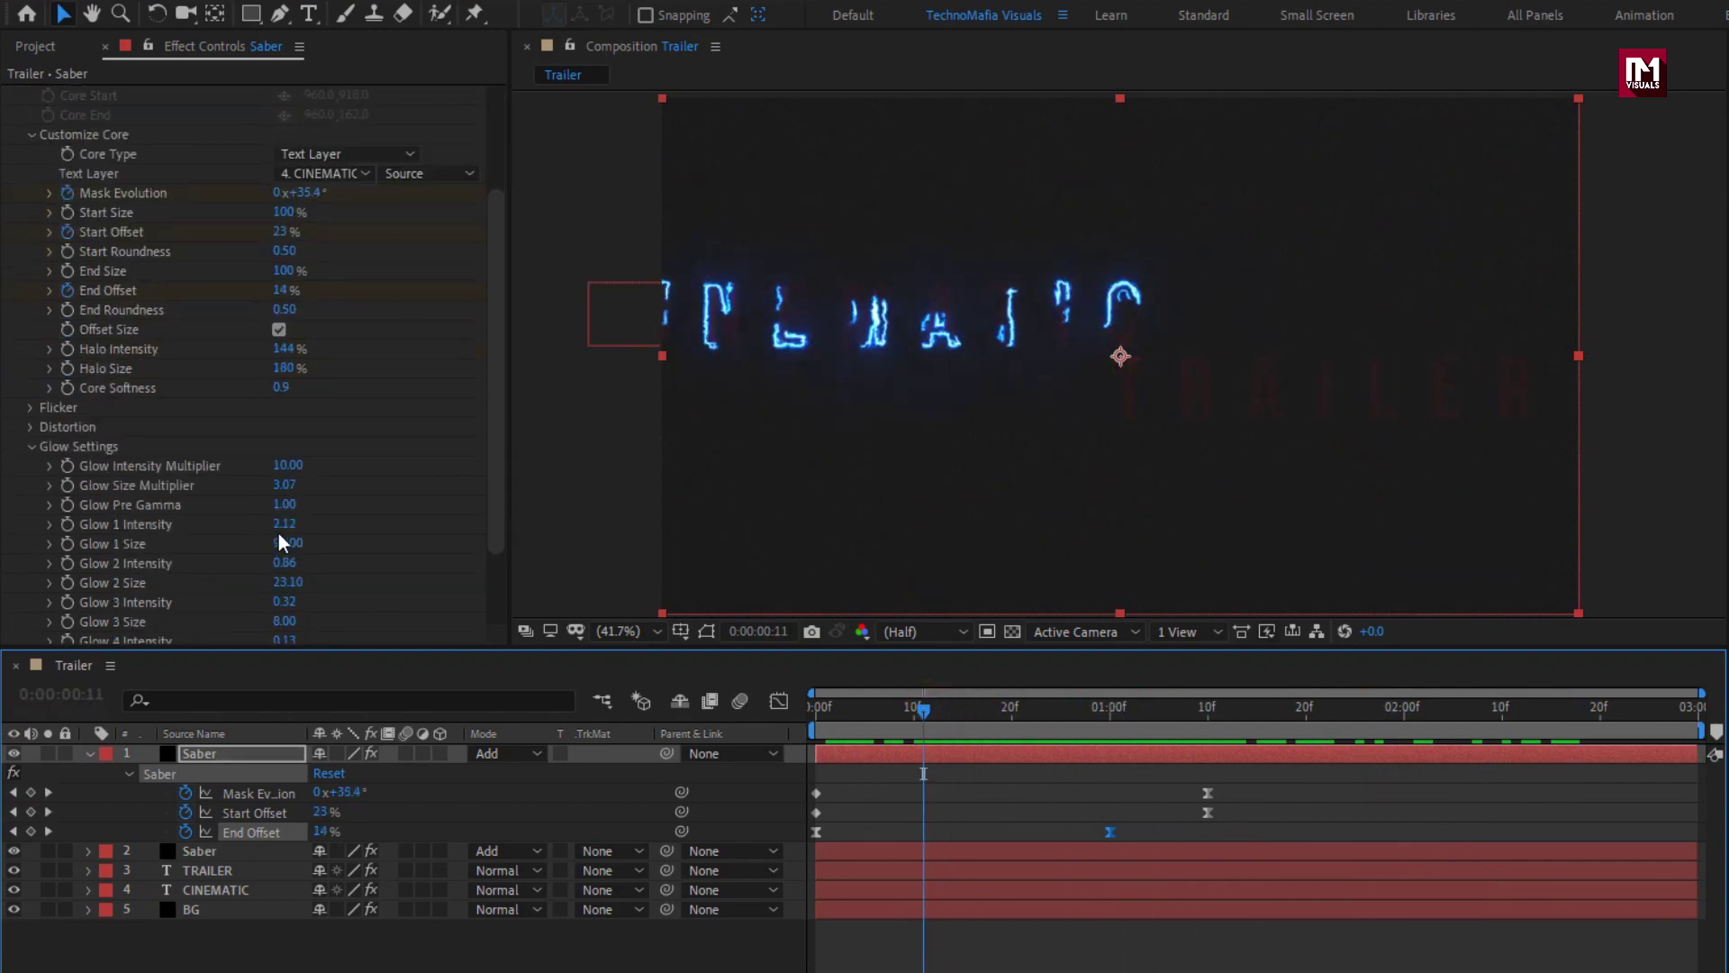
pyautogui.click(286, 466)
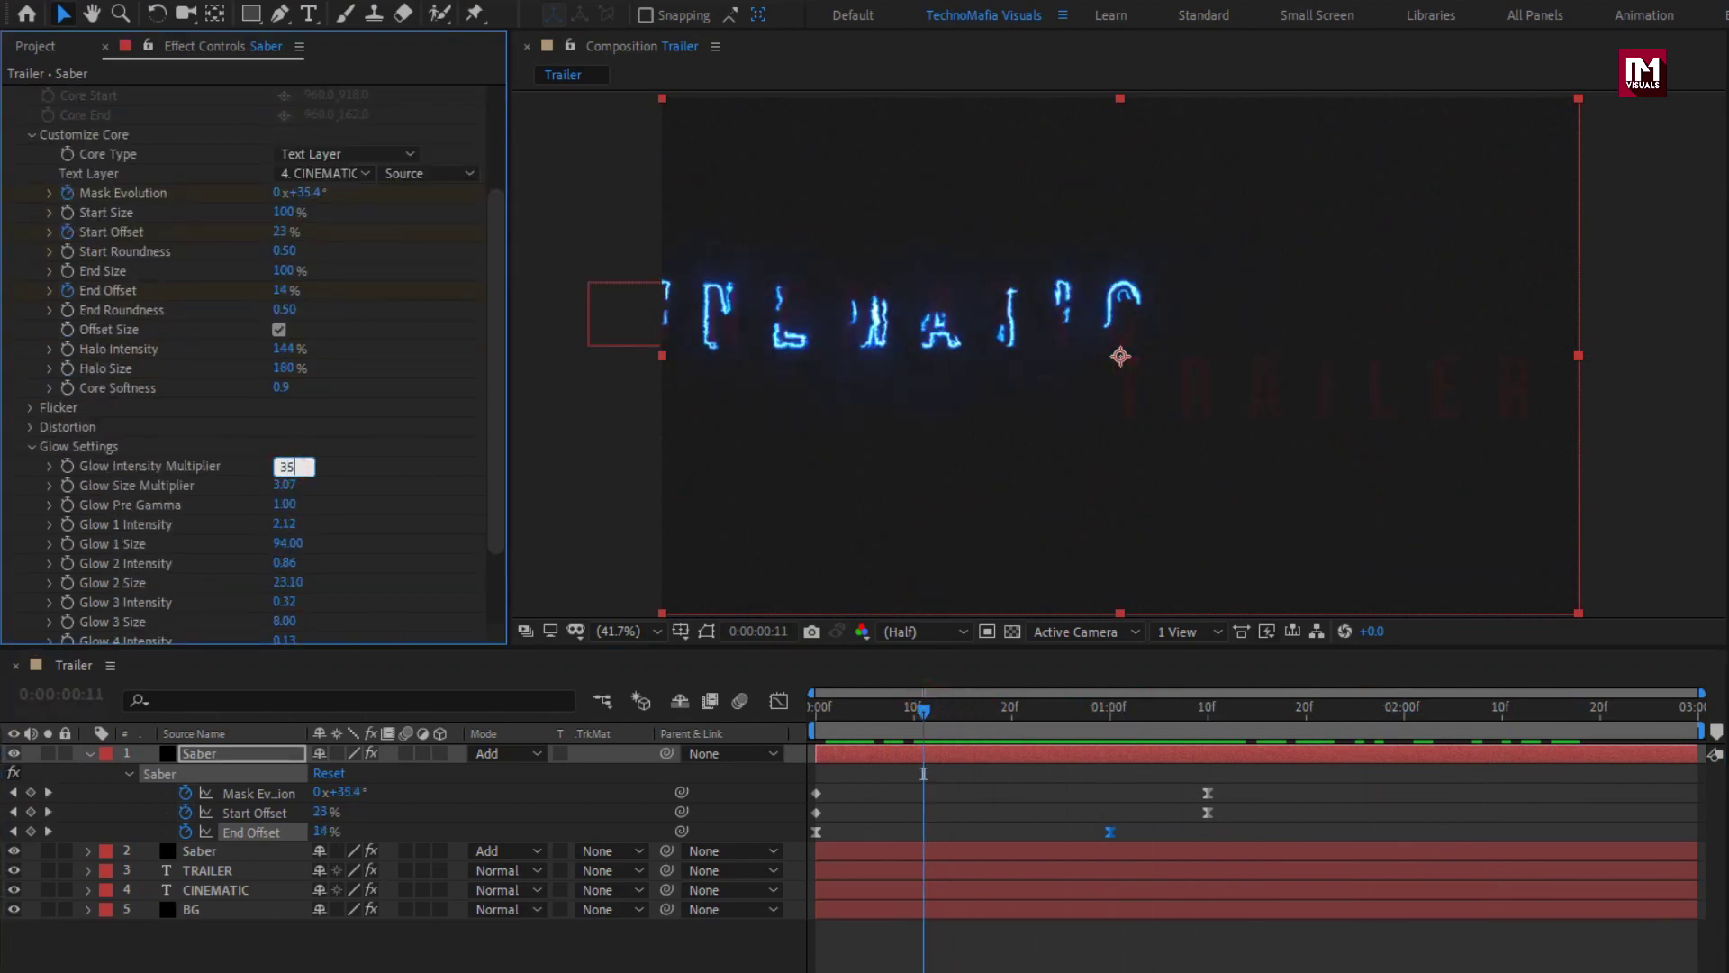
pyautogui.write('35')
pyautogui.press('Return')
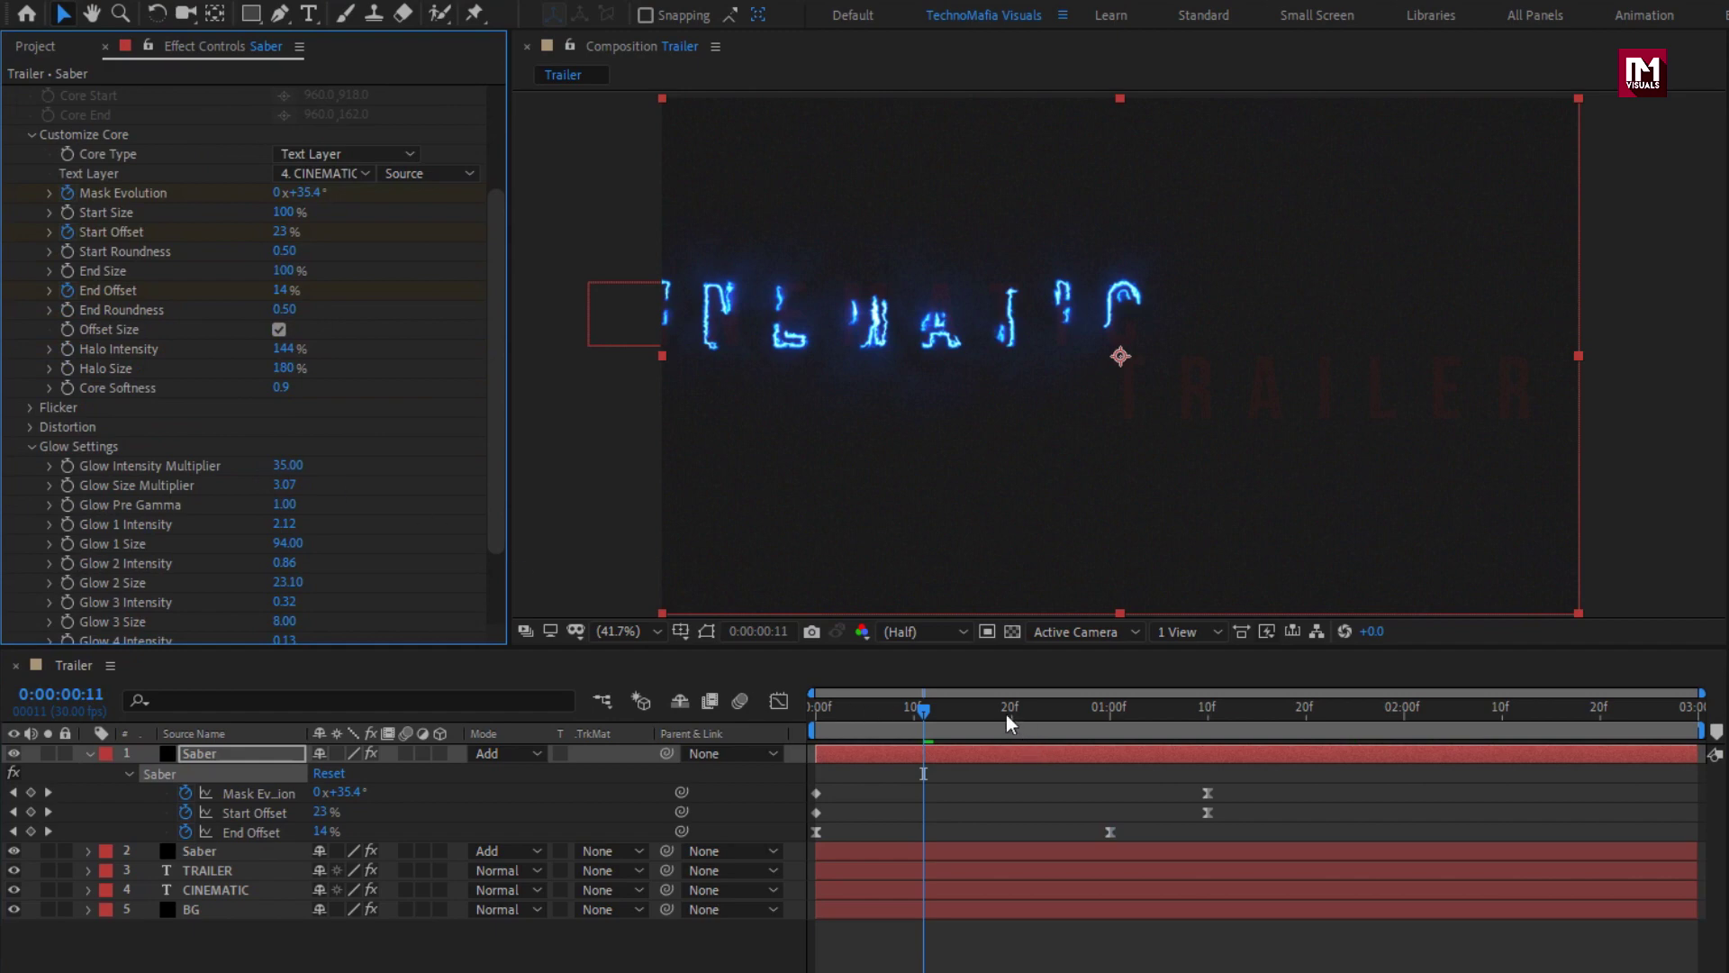
pyautogui.moveTo(1008, 718)
pyautogui.mouseDown()
pyautogui.moveTo(1089, 718)
pyautogui.moveTo(1042, 717)
pyautogui.mouseUp()
# Collapse the top Saber layer and duplicate it into a third copy.
pyautogui.hotkey('ctrl', 'd')
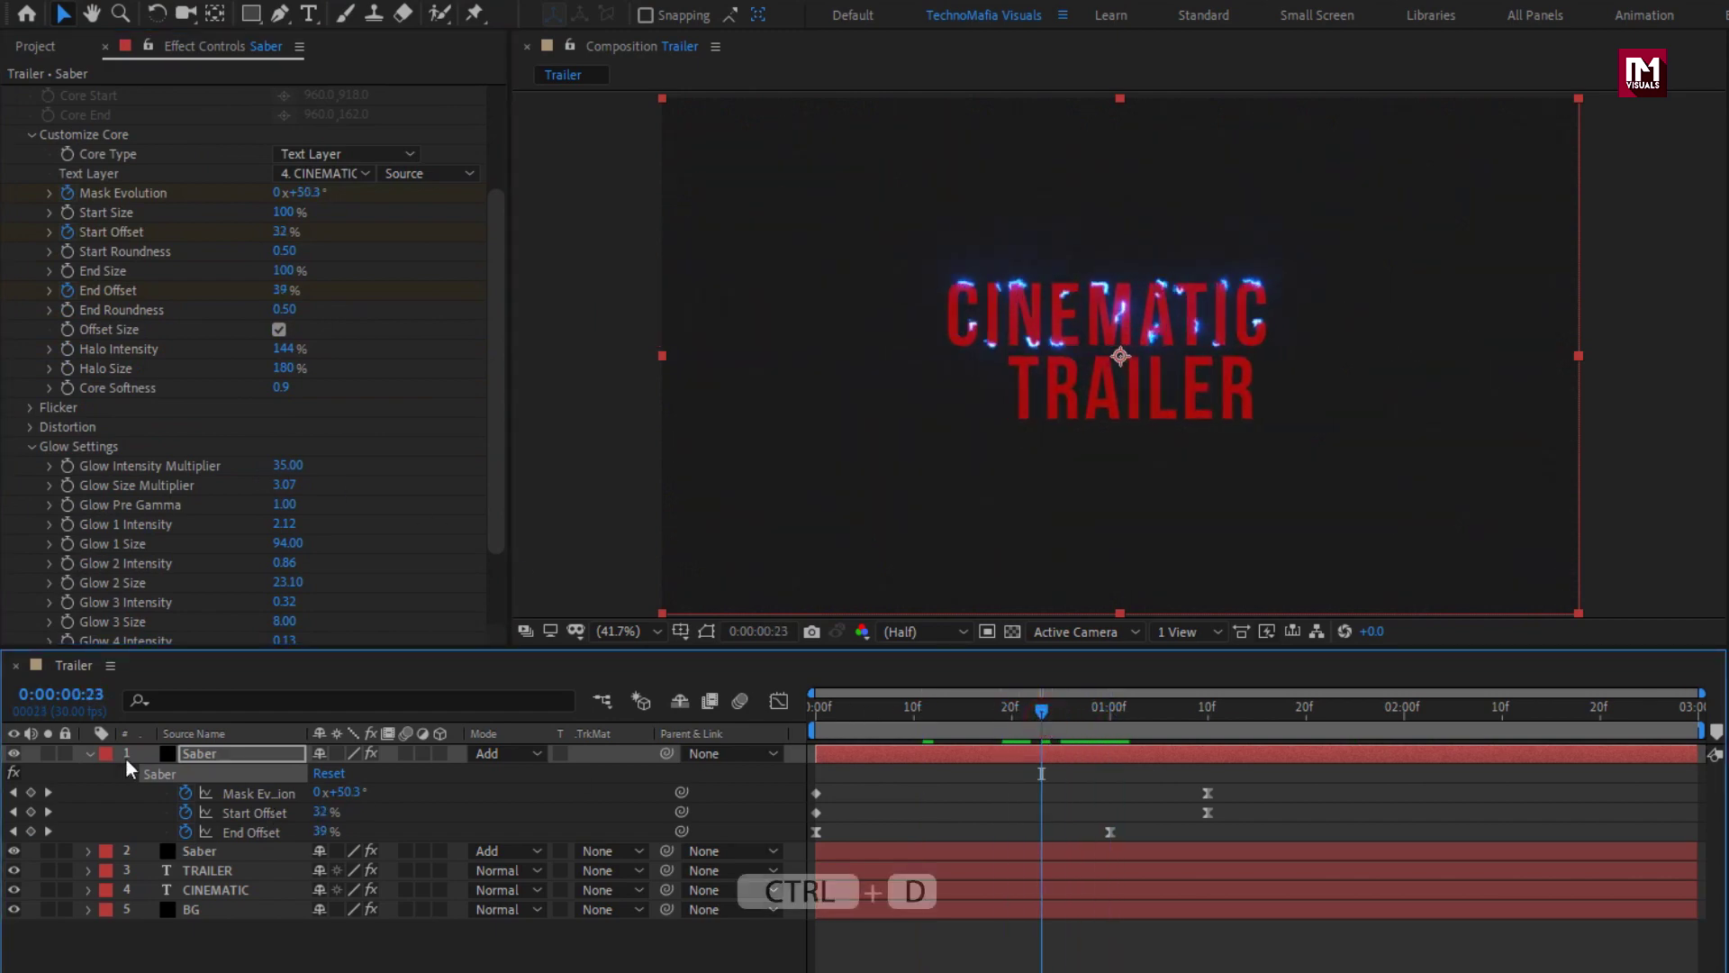
pyautogui.click(90, 753)
pyautogui.click(200, 754)
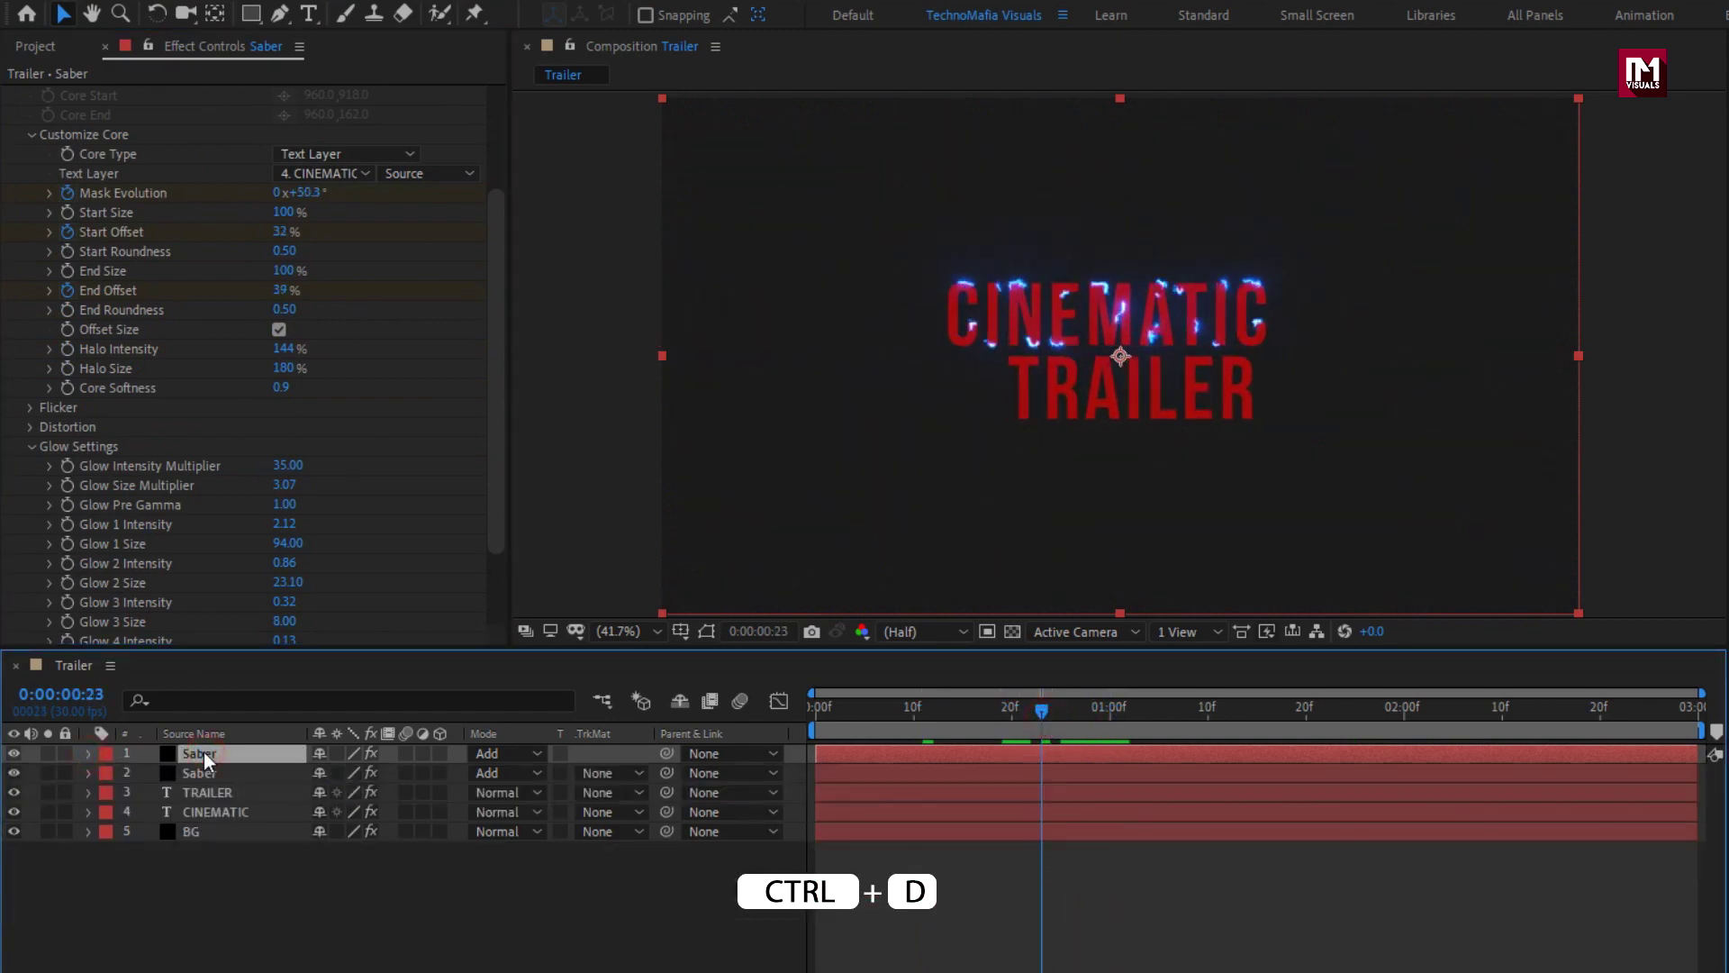
pyautogui.hotkey('ctrl', 'd')
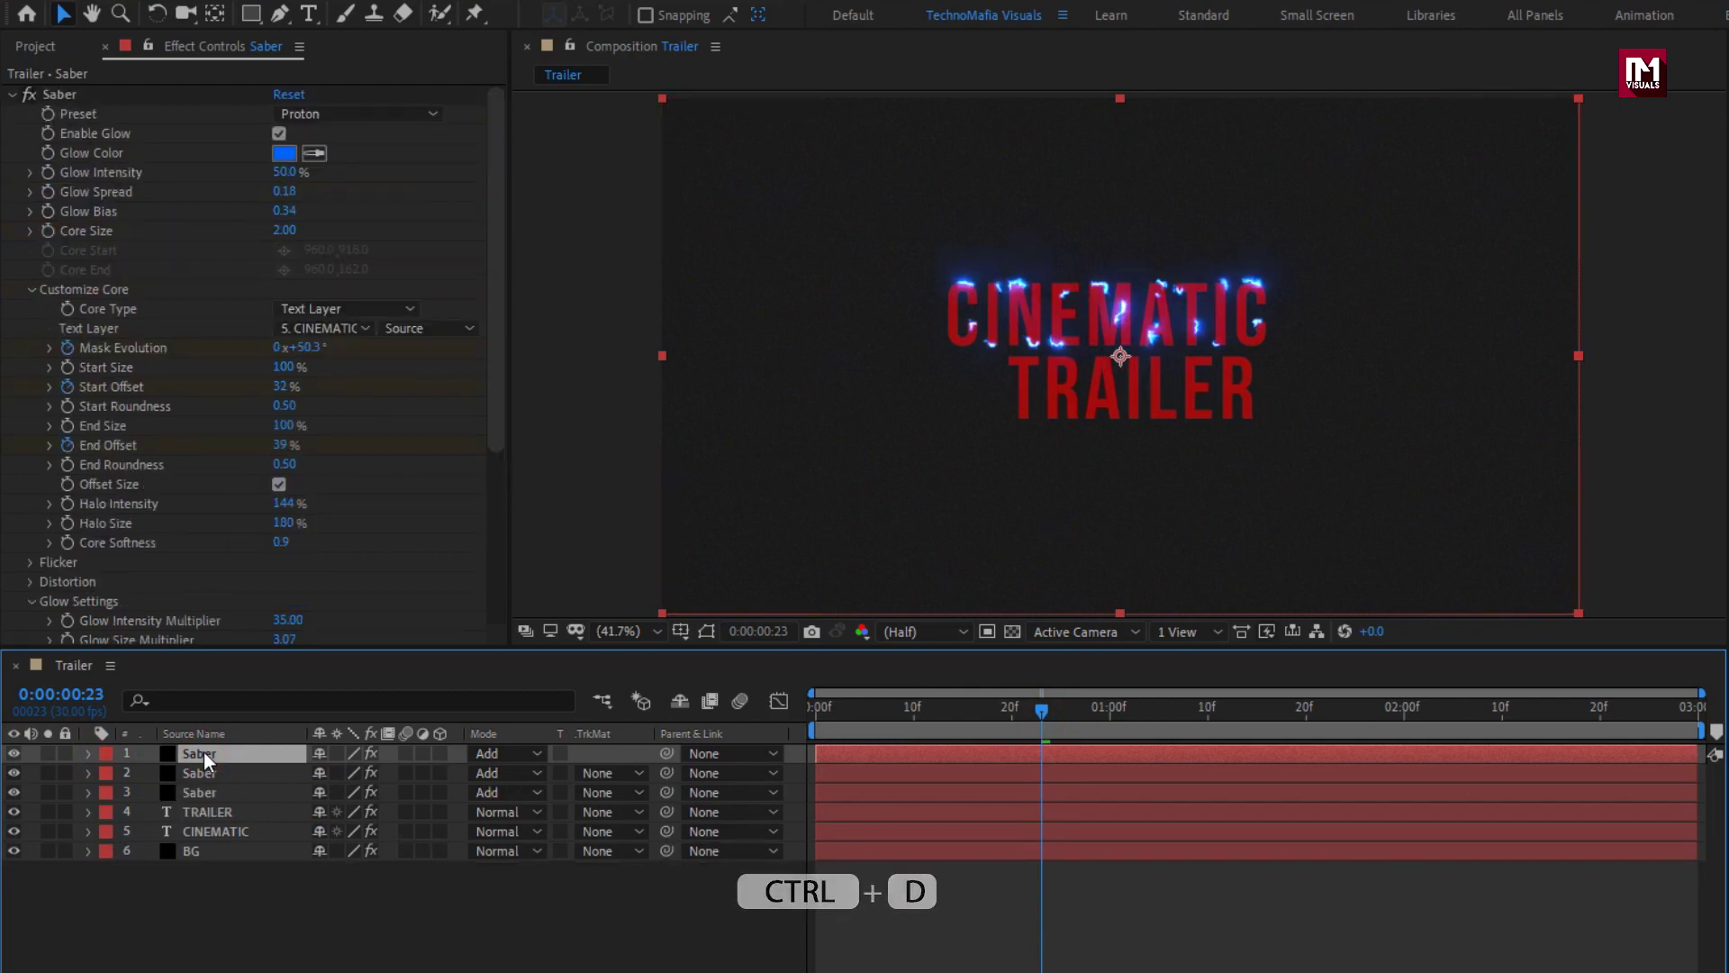
# Apply the Hard Core preset to the third Saber with Glow Intensity 25% and Core Size 0.70.
pyautogui.click(375, 117)
pyautogui.click(439, 439)
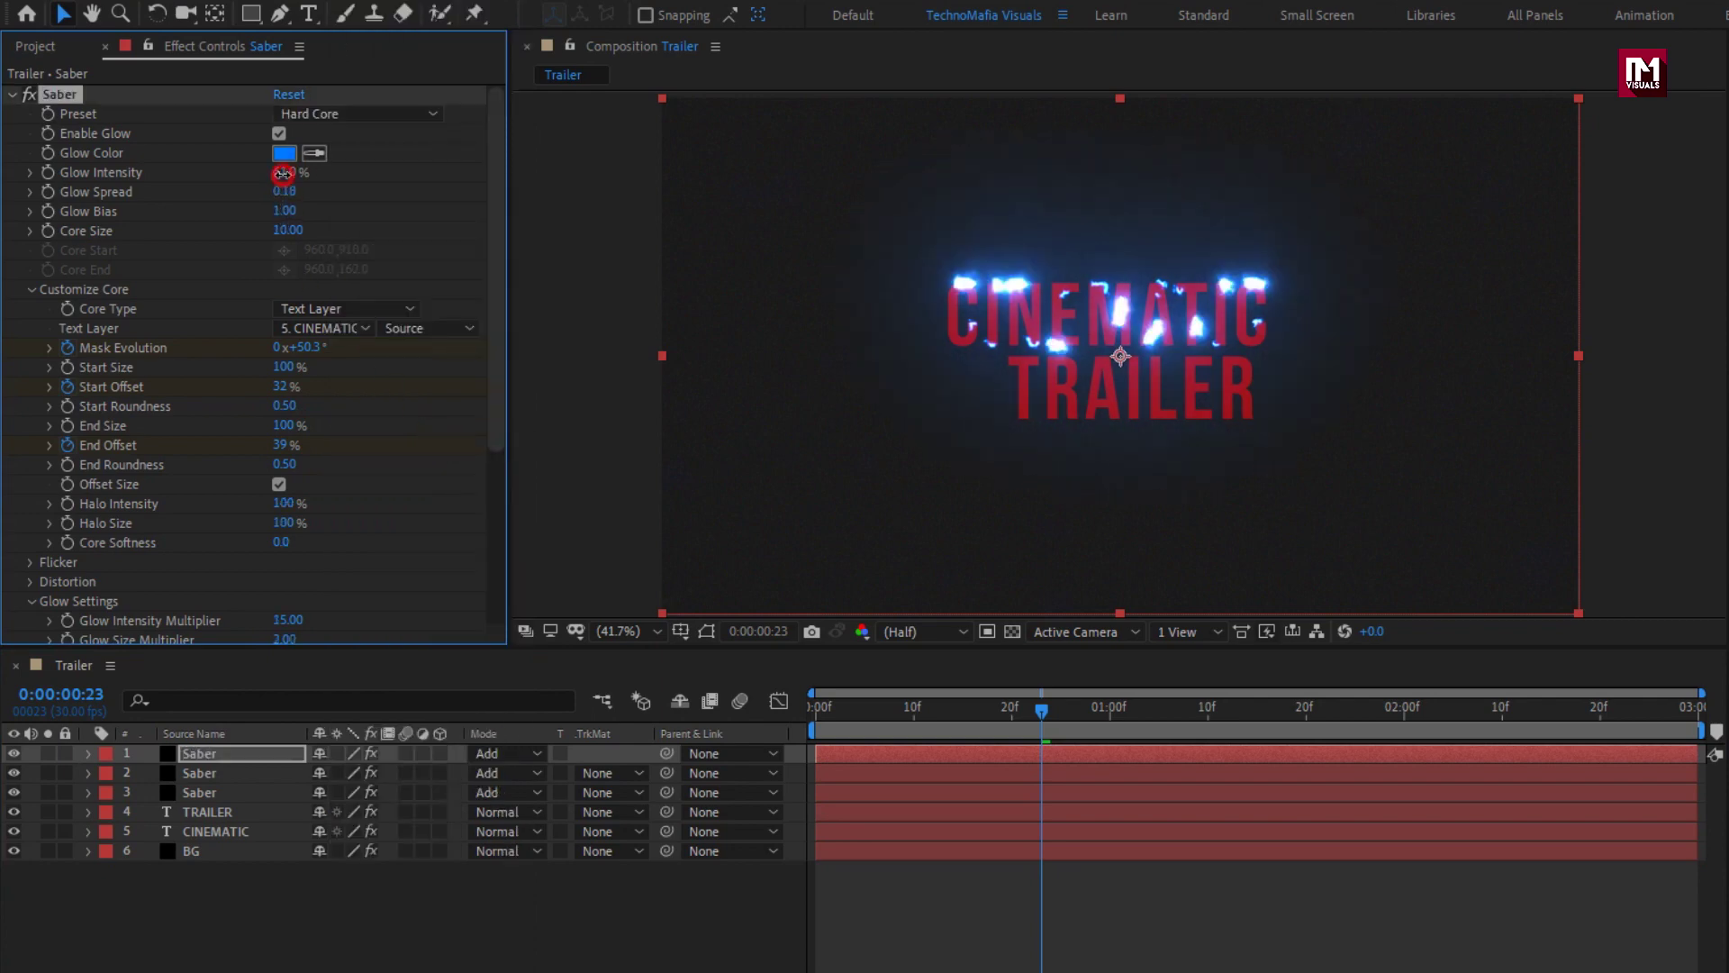
pyautogui.write('25')
pyautogui.press('Return')
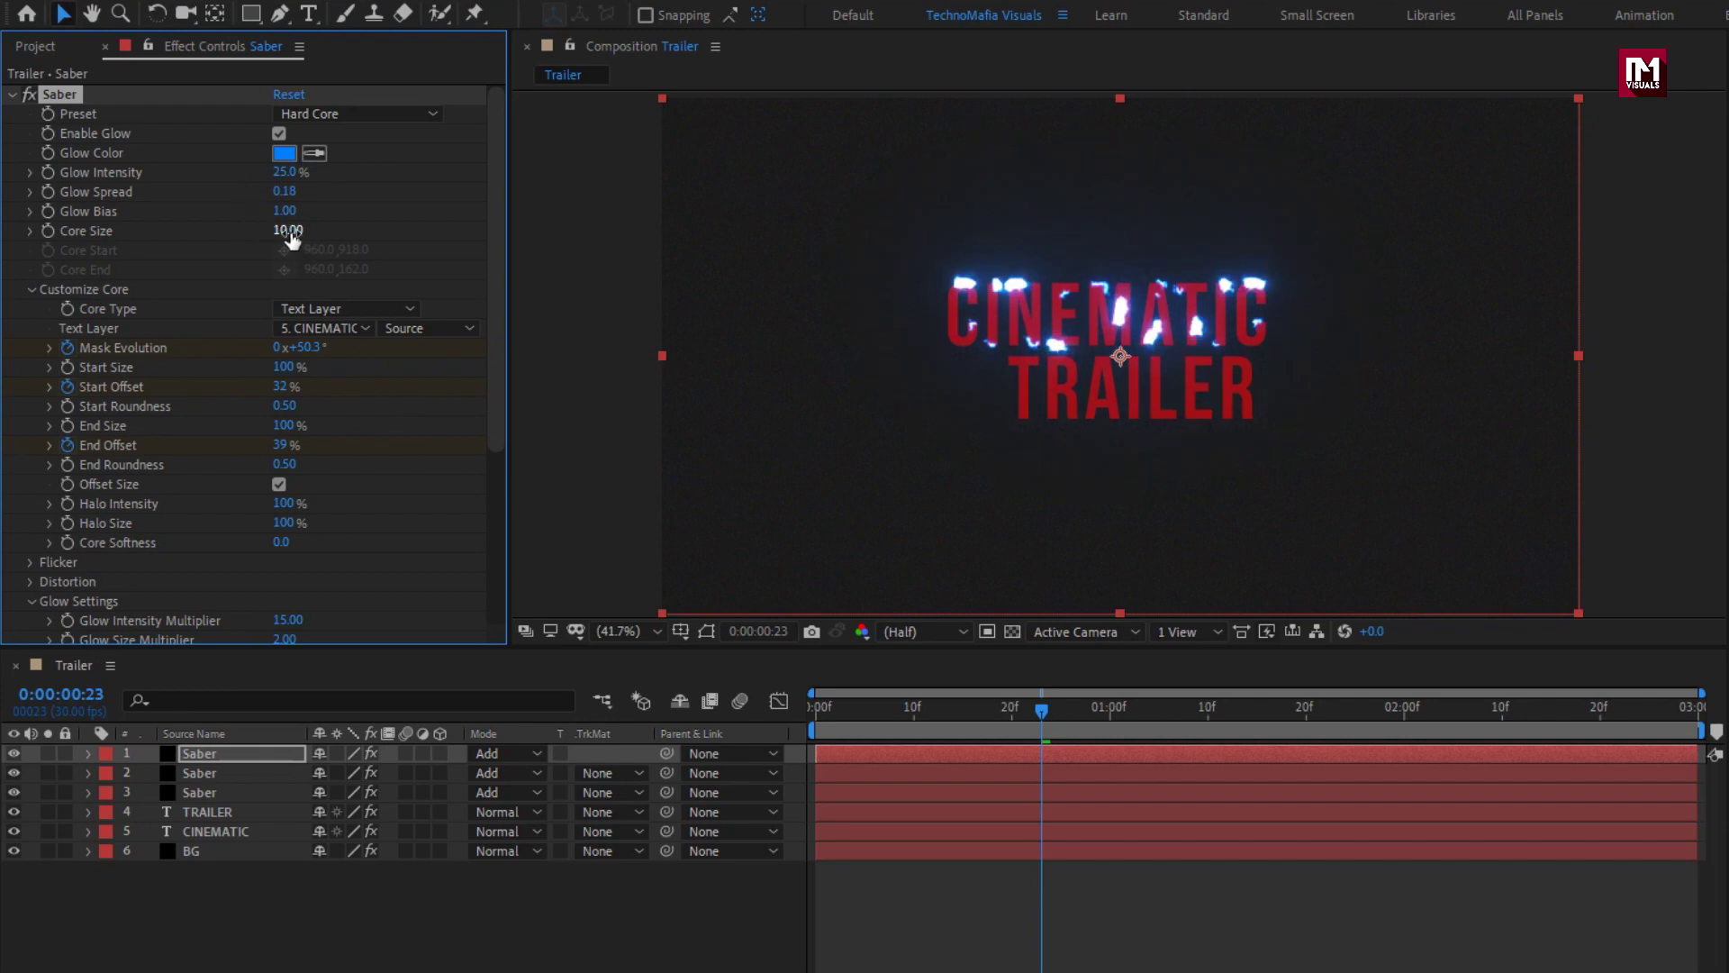
pyautogui.write('0')
pyautogui.write('u')
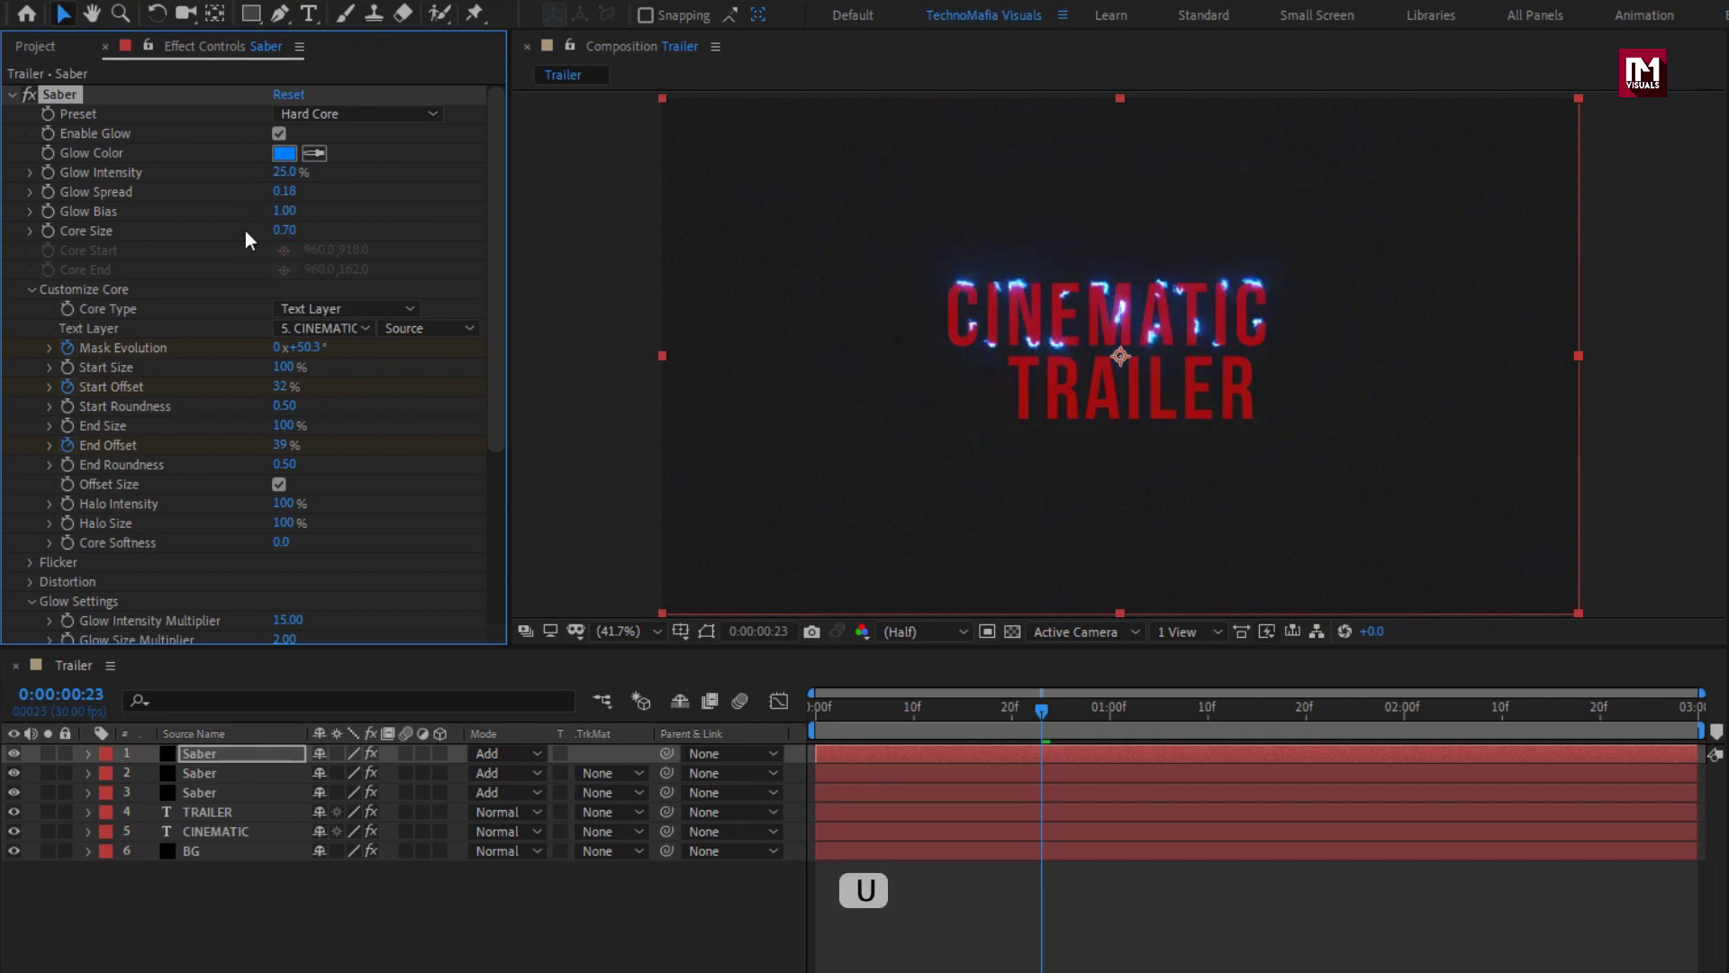
pyautogui.click(219, 753)
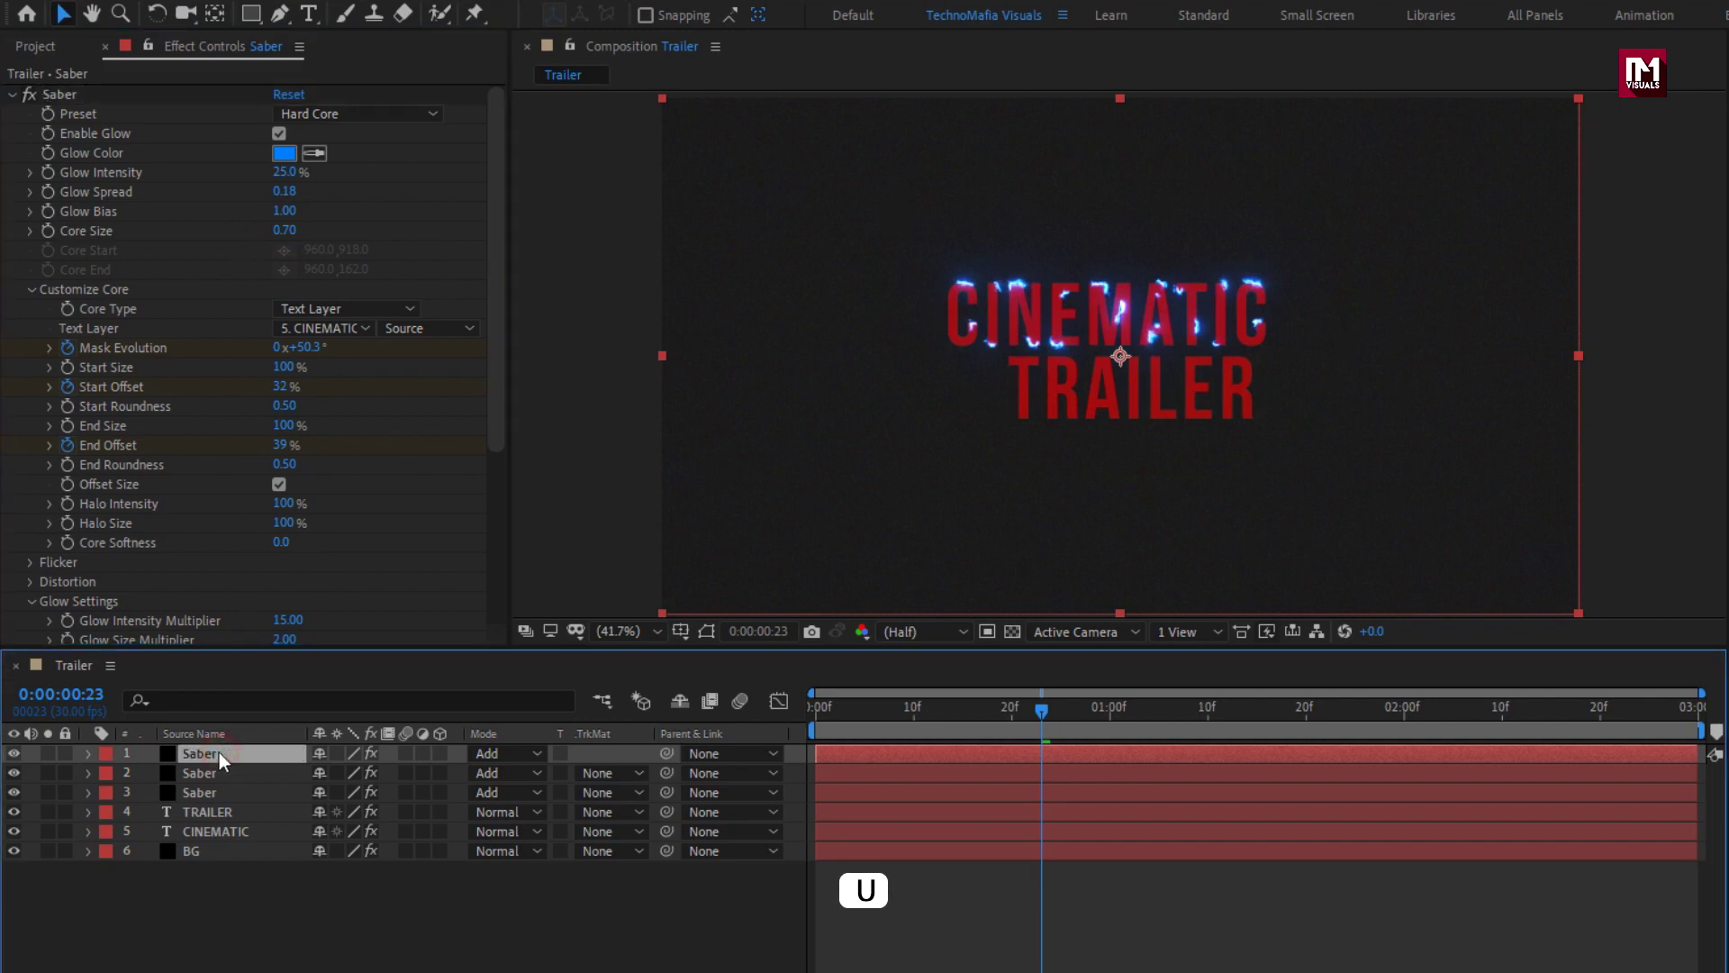
# Set the top saber's End Offset to 100% at 1:00.
pyautogui.press('u')
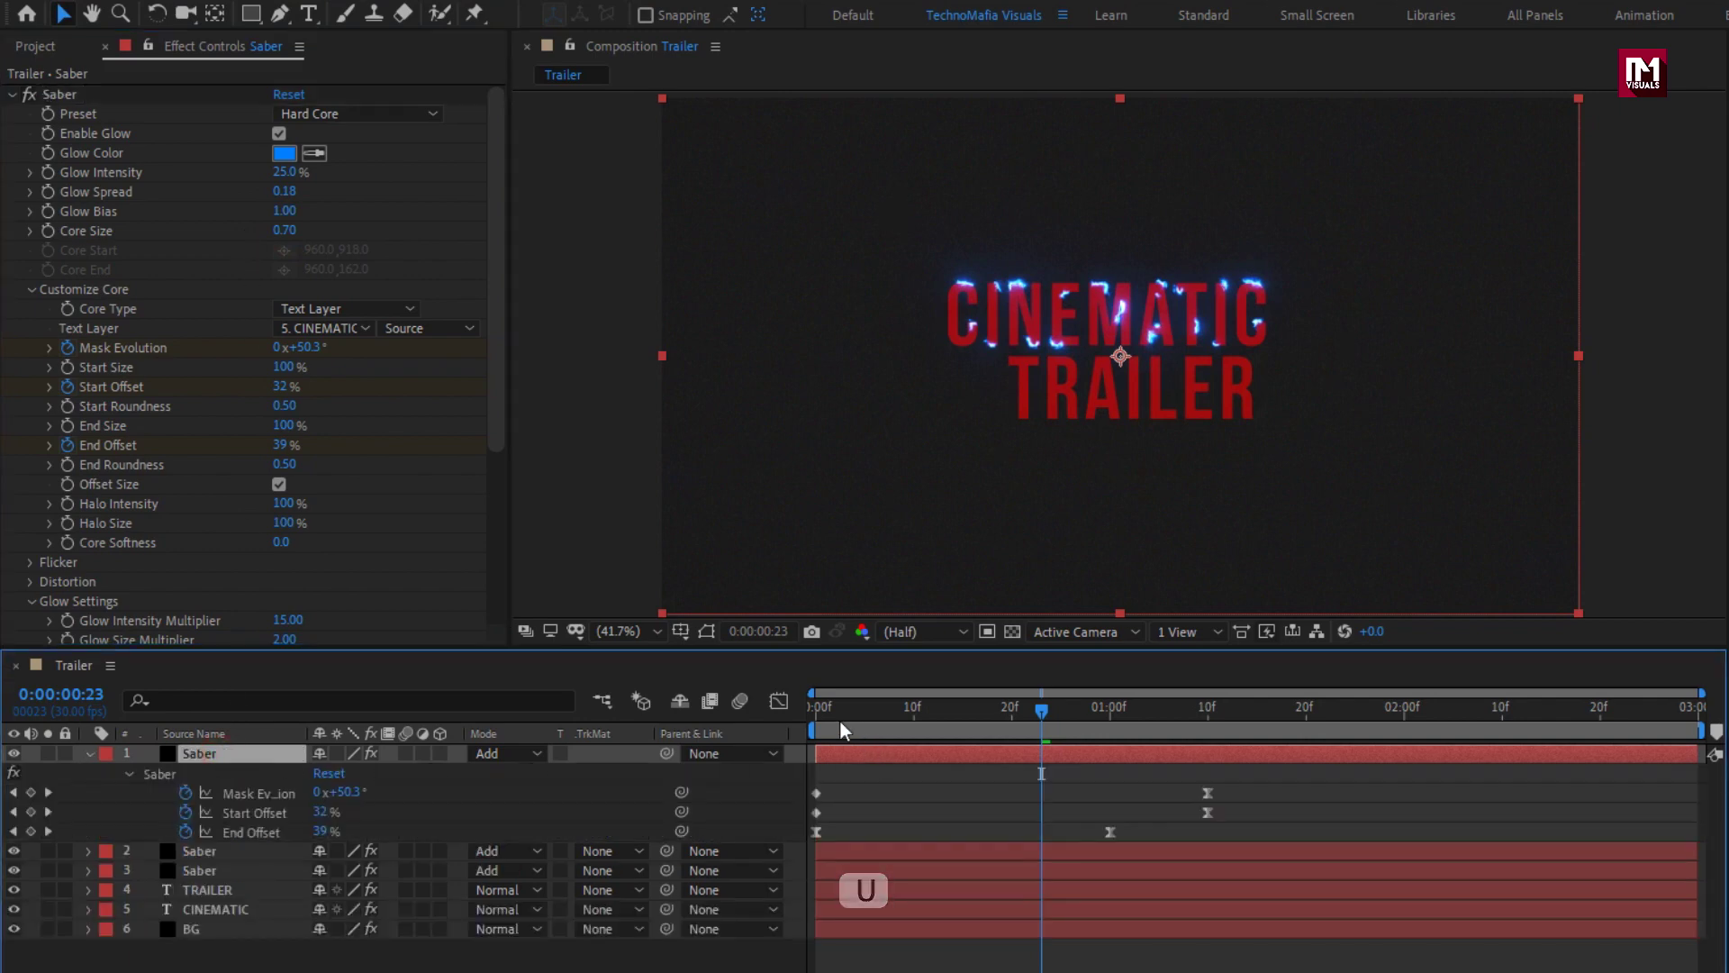
pyautogui.moveTo(820, 708); pyautogui.dragTo(1113, 716)
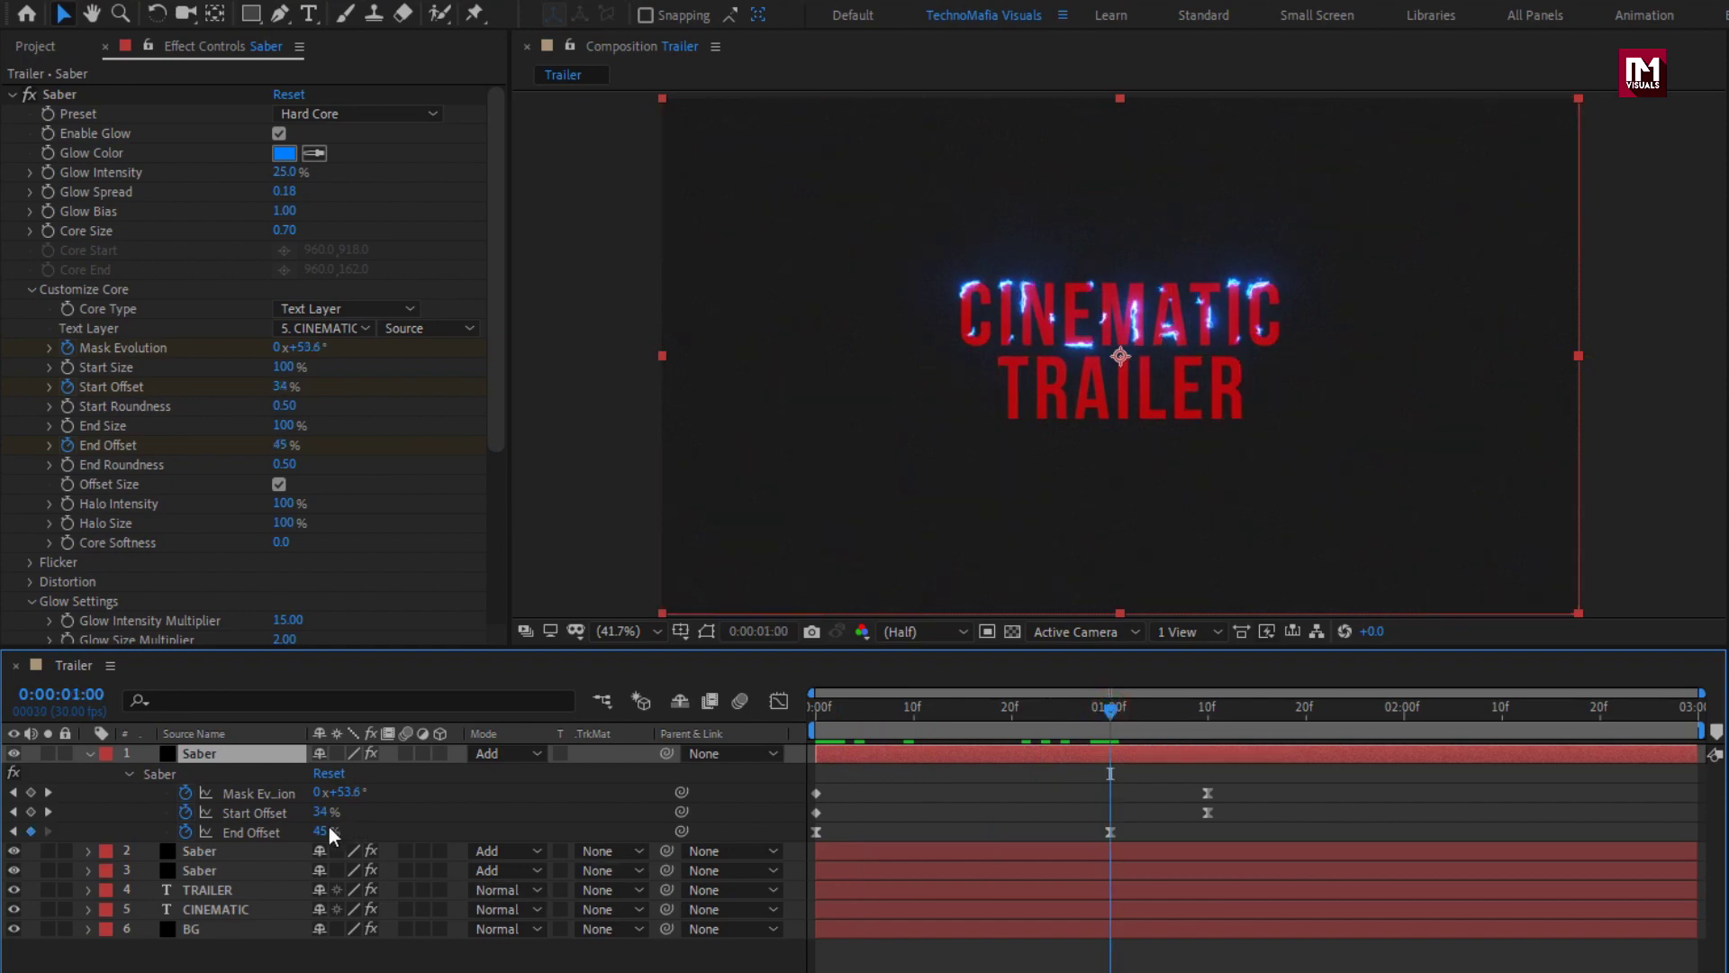
pyautogui.write('100')
pyautogui.press('Return')
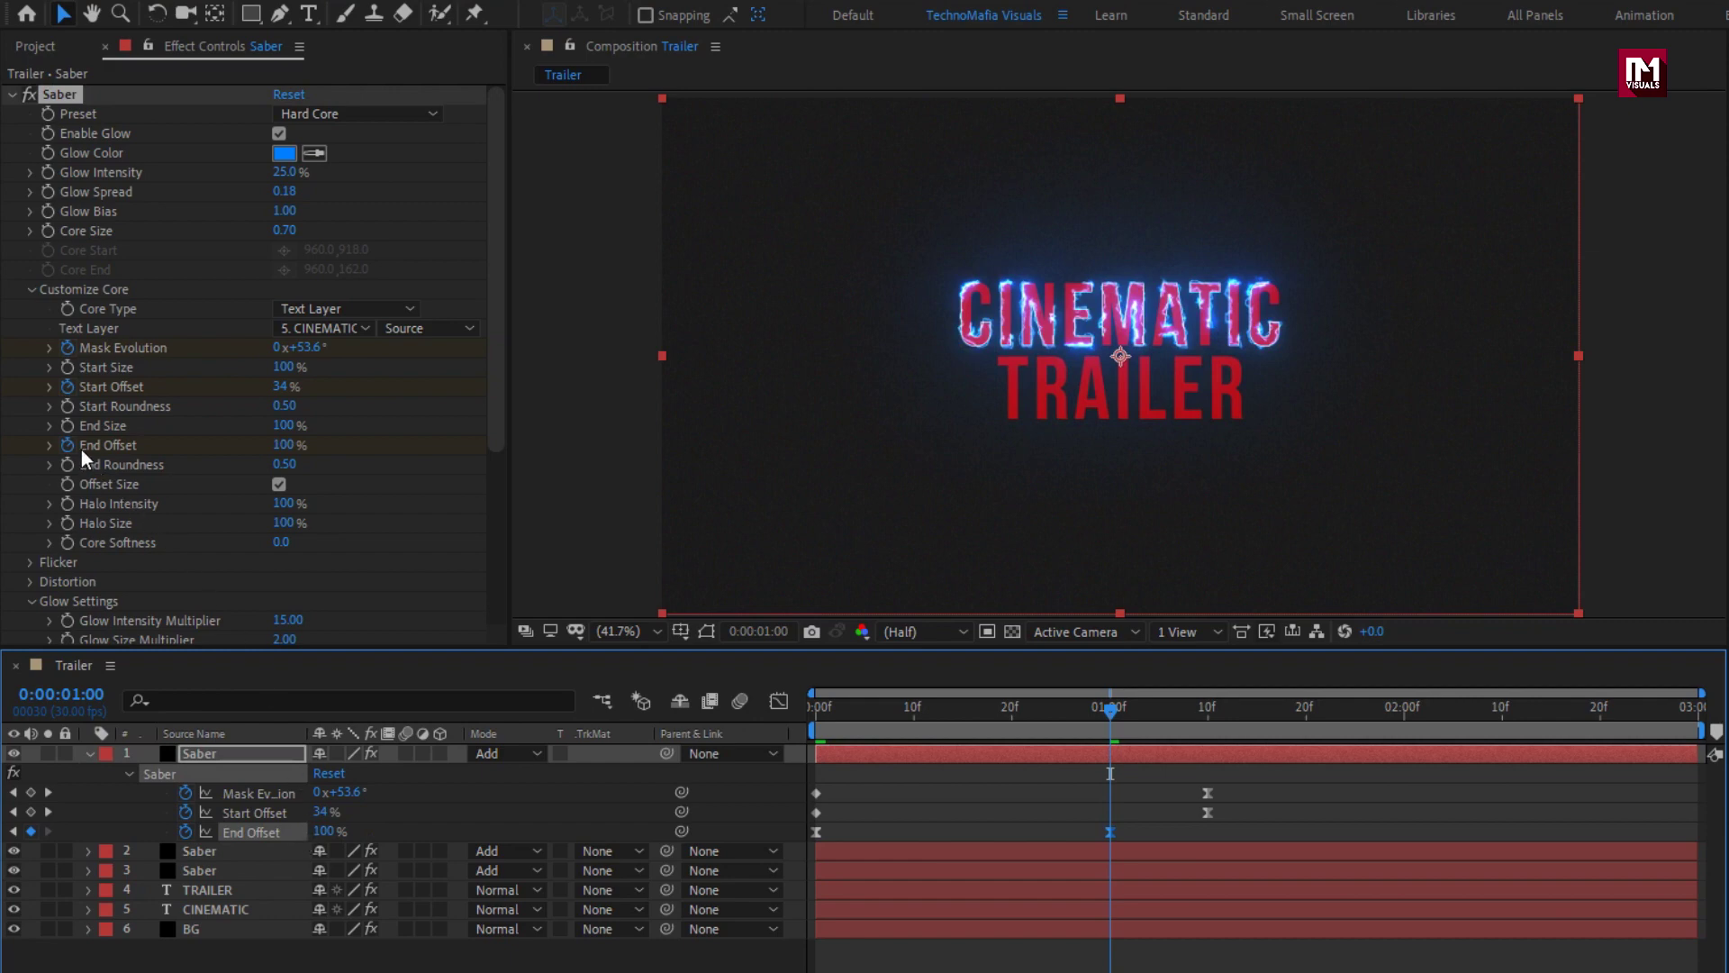
# Remove the Start Offset keyframes and hold Start Offset at 0%.
pyautogui.click(65, 388)
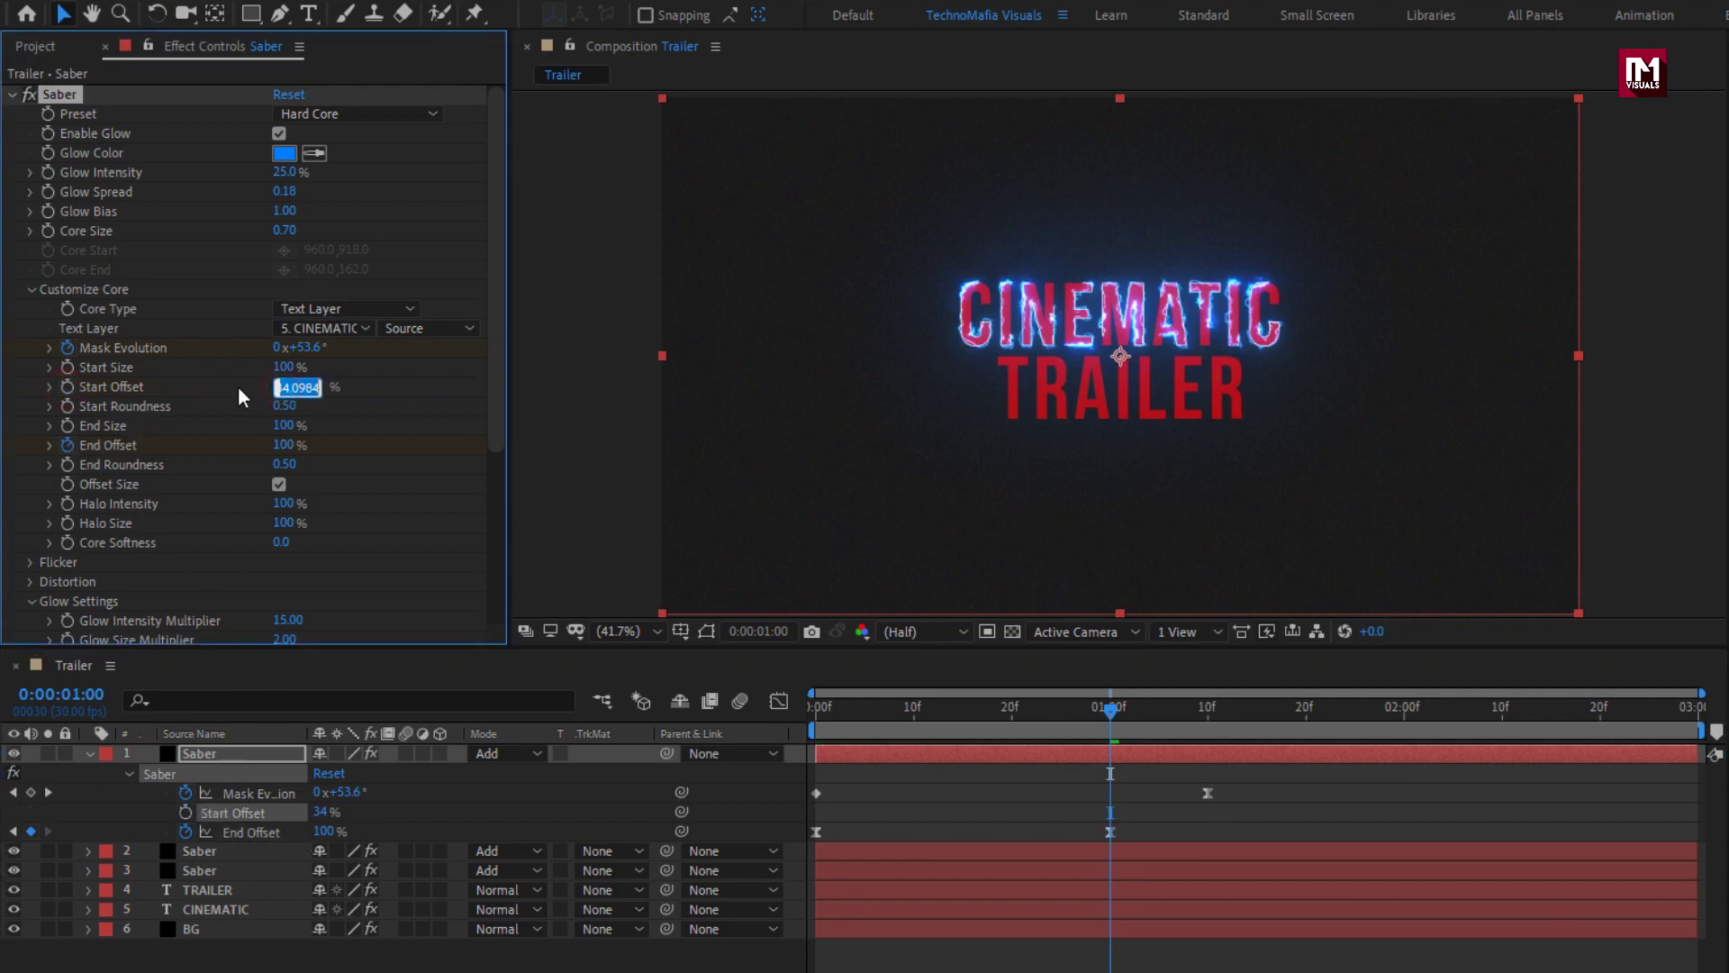
pyautogui.write('0')
pyautogui.press('Return')
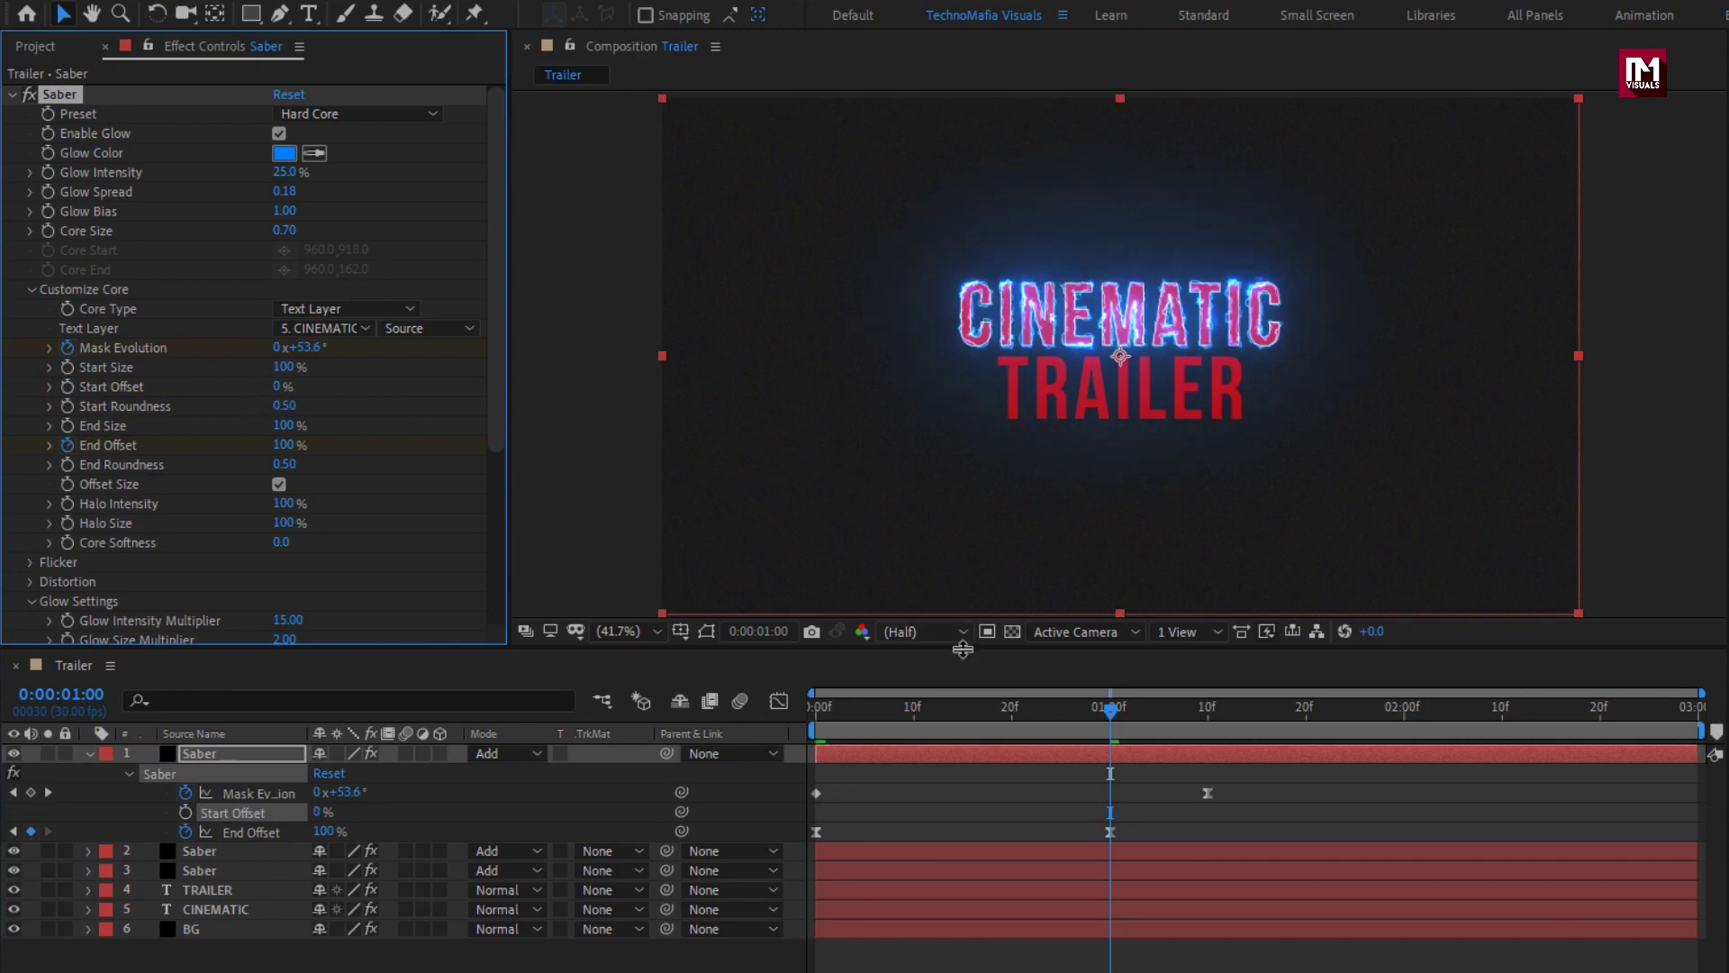
pyautogui.moveTo(989, 699)
pyautogui.mouseDown()
pyautogui.moveTo(1003, 706)
pyautogui.moveTo(841, 722)
pyautogui.moveTo(991, 719)
pyautogui.moveTo(834, 716)
pyautogui.moveTo(1607, 717)
pyautogui.moveTo(771, 722)
pyautogui.moveTo(1111, 718)
pyautogui.mouseUp()
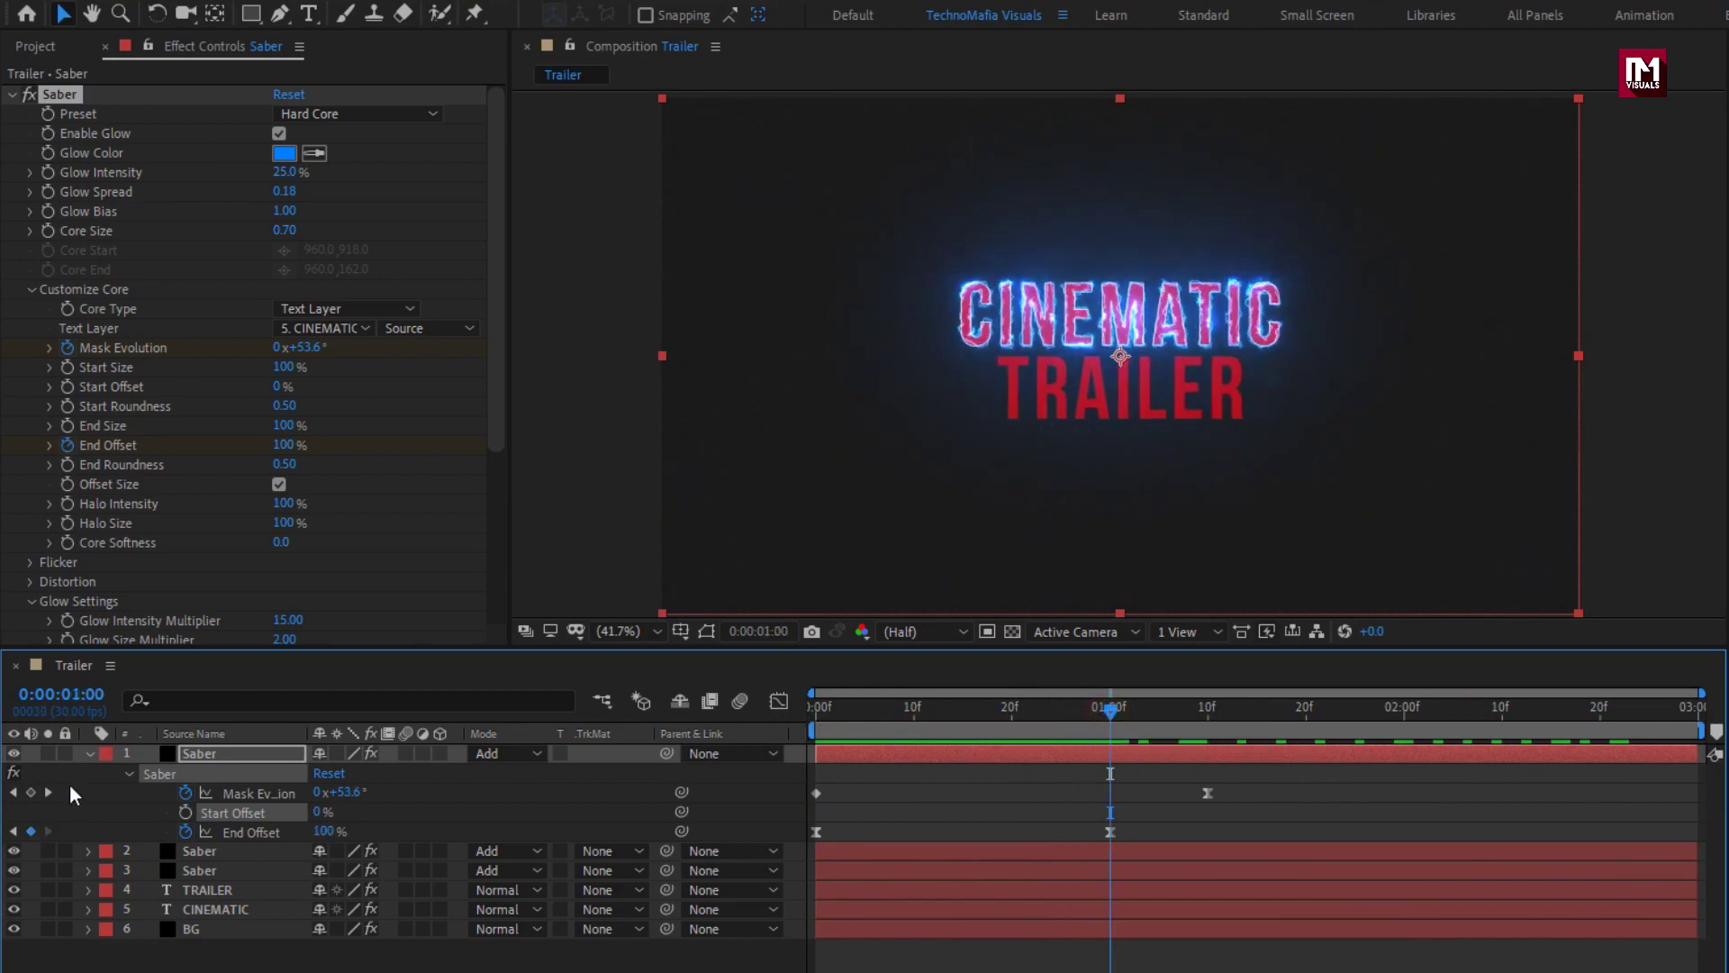
# Duplicate the three Saber layers and move the copies to the top of the stack.
pyautogui.click(89, 753)
pyautogui.click(195, 792)
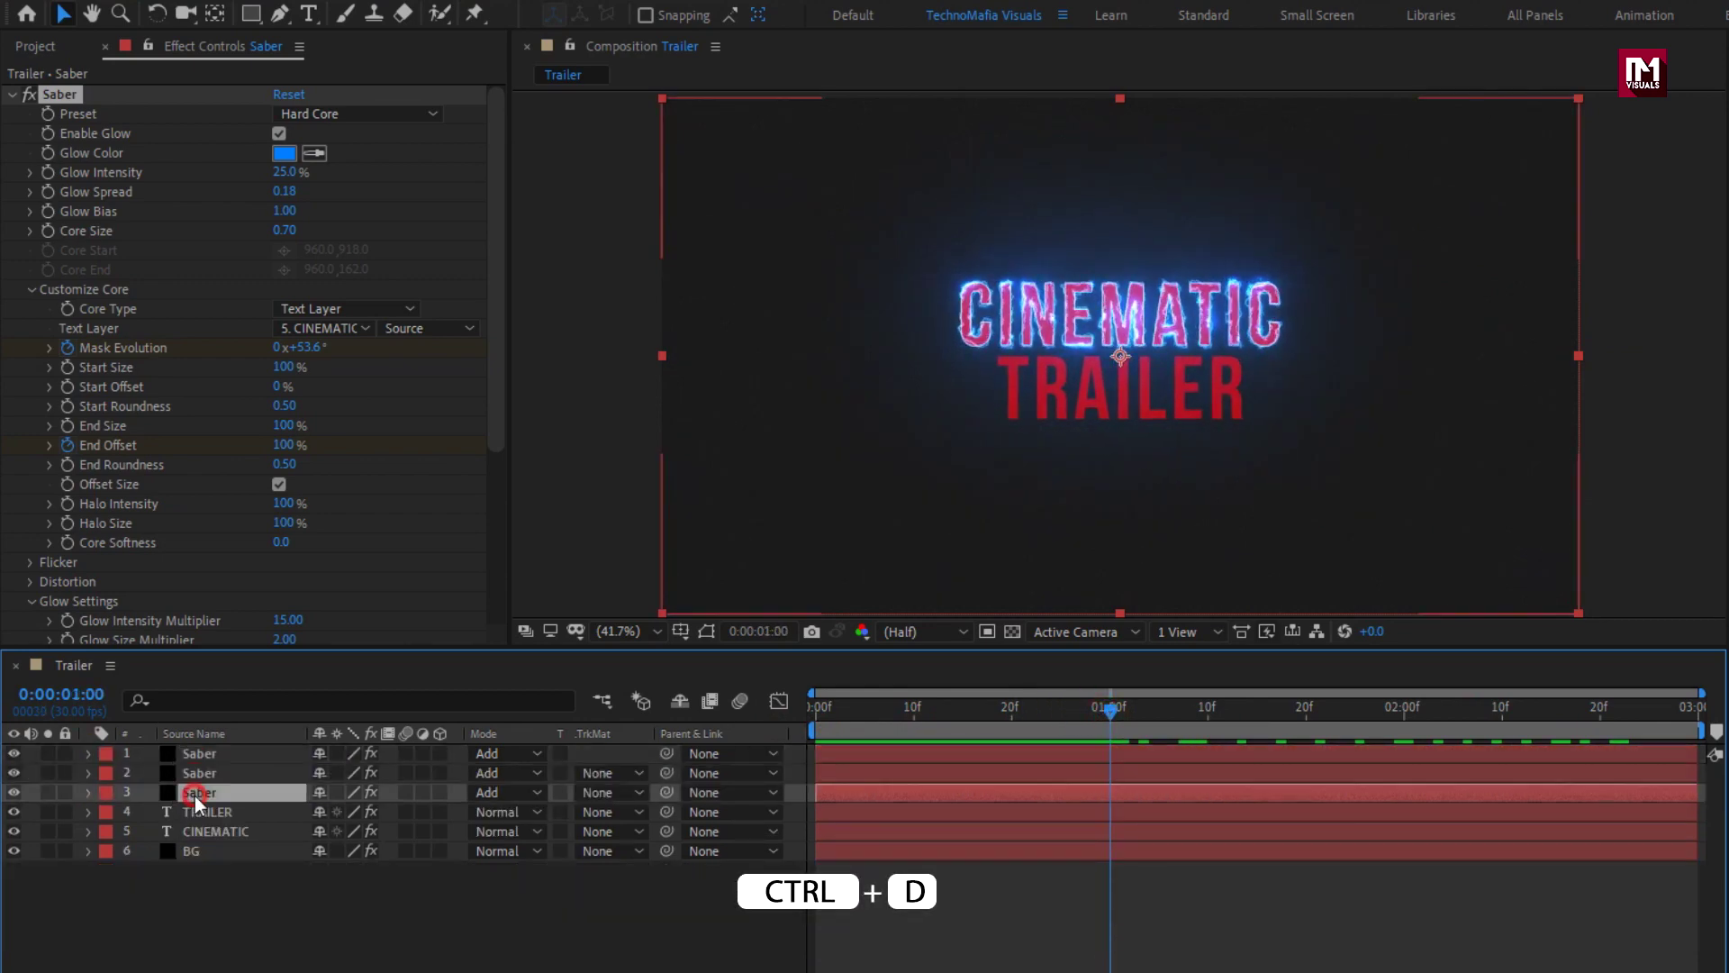
pyautogui.keyDown('ctrl'); pyautogui.click(200, 773); pyautogui.keyUp('ctrl')
pyautogui.keyDown('ctrl'); pyautogui.click(208, 757); pyautogui.keyUp('ctrl')
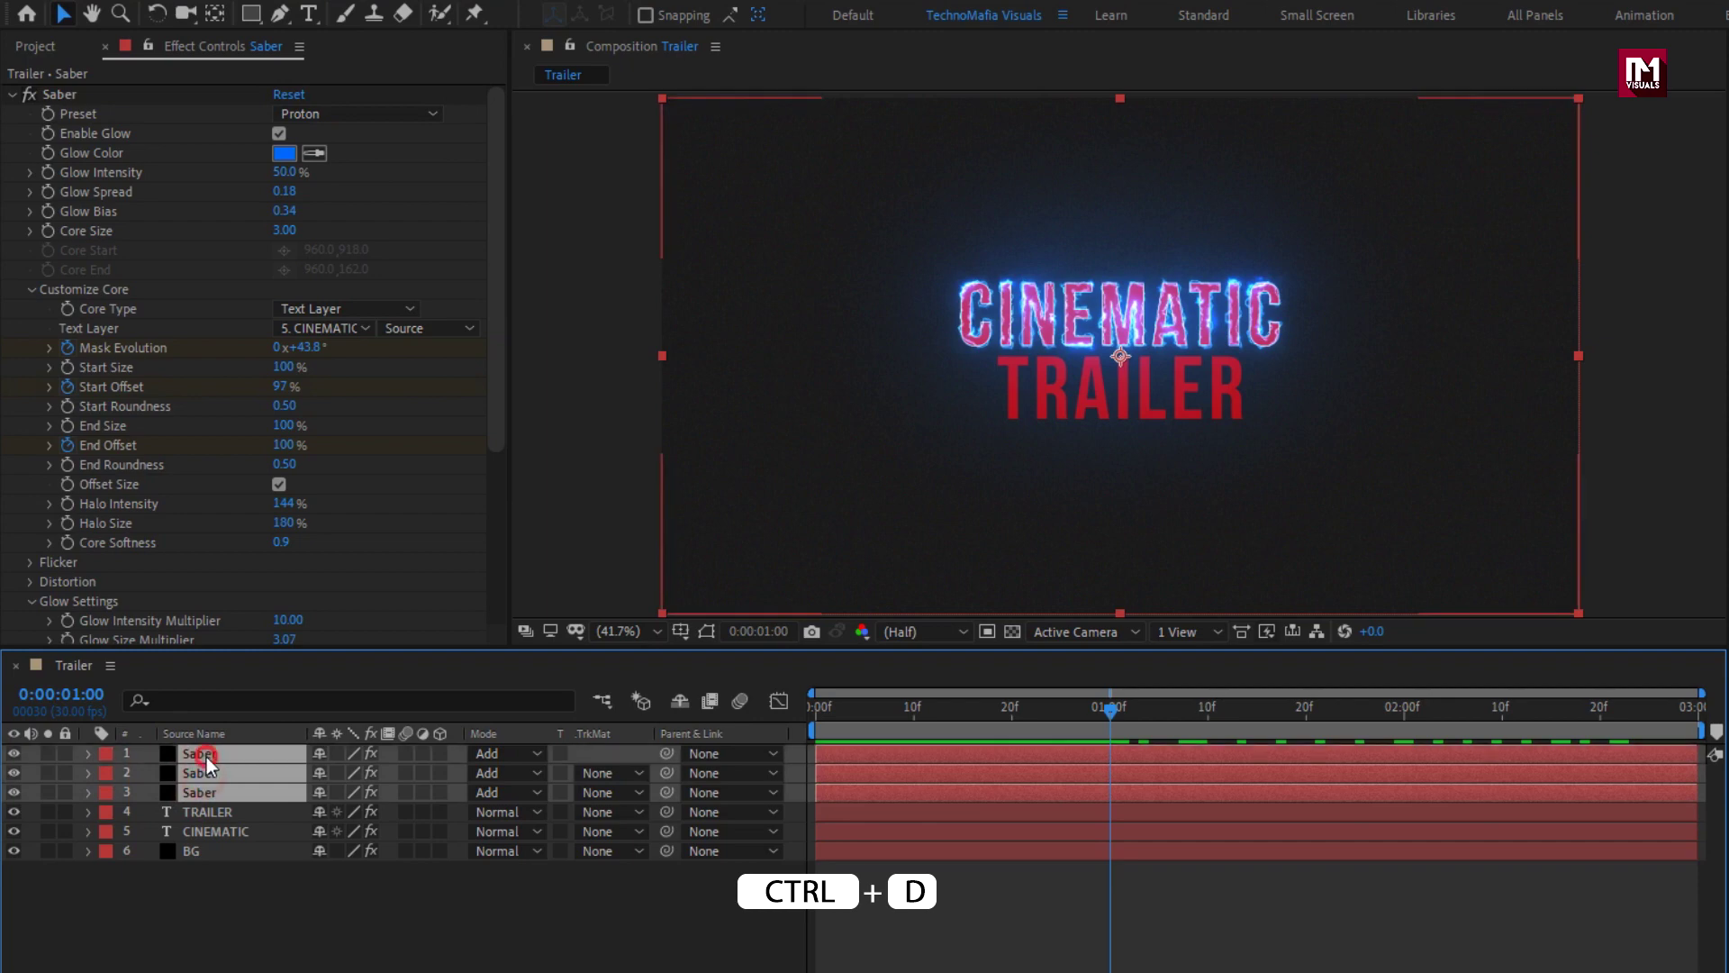
pyautogui.hotkey('ctrl', 'd')
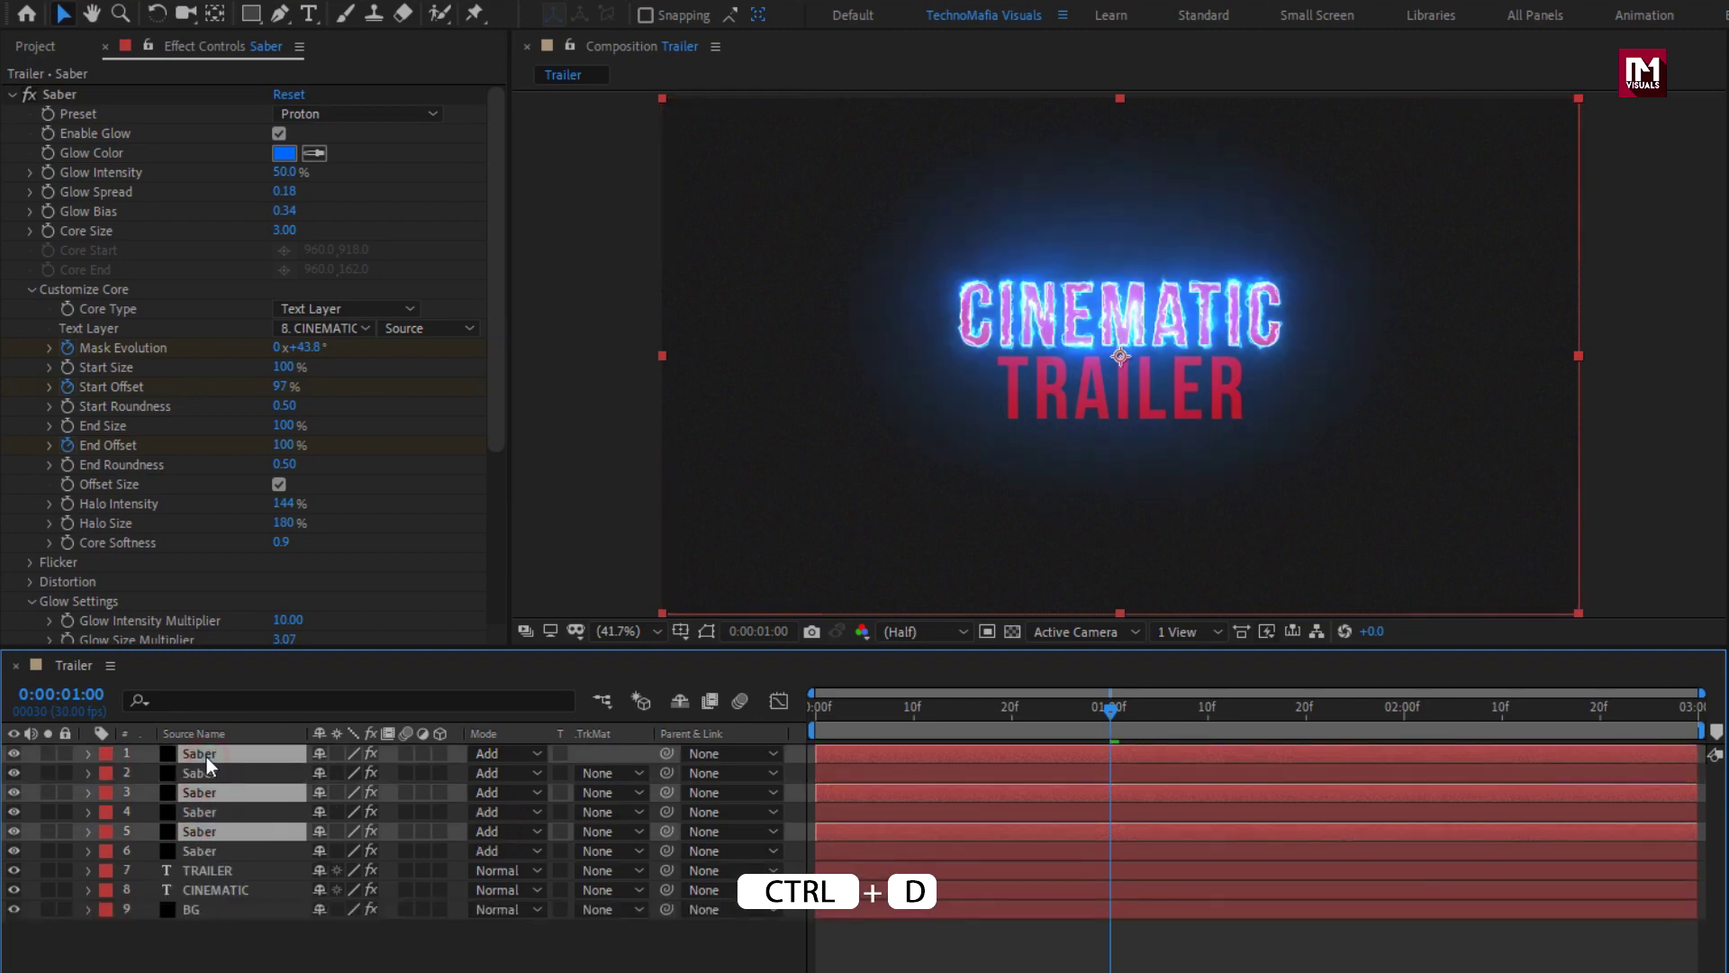
pyautogui.moveTo(213, 792); pyautogui.dragTo(219, 767)
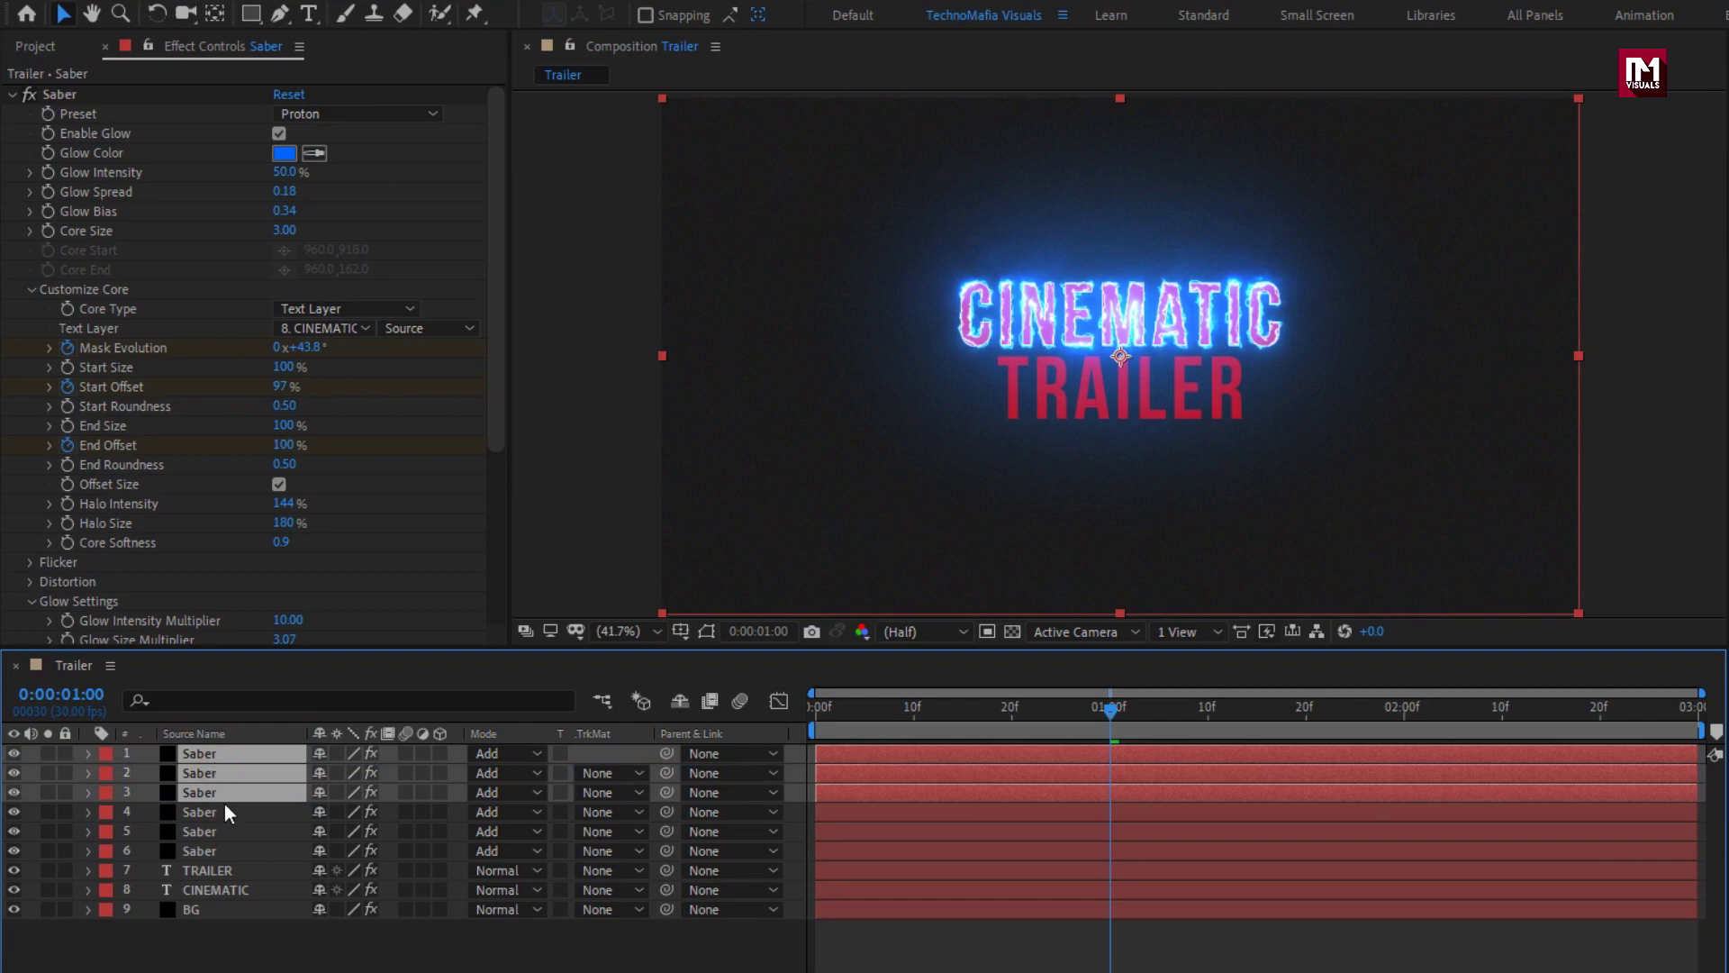
# Set the Text Layer of each of the three new Saber glows to 7. TRAILER.
pyautogui.click(216, 937)
pyautogui.click(199, 797)
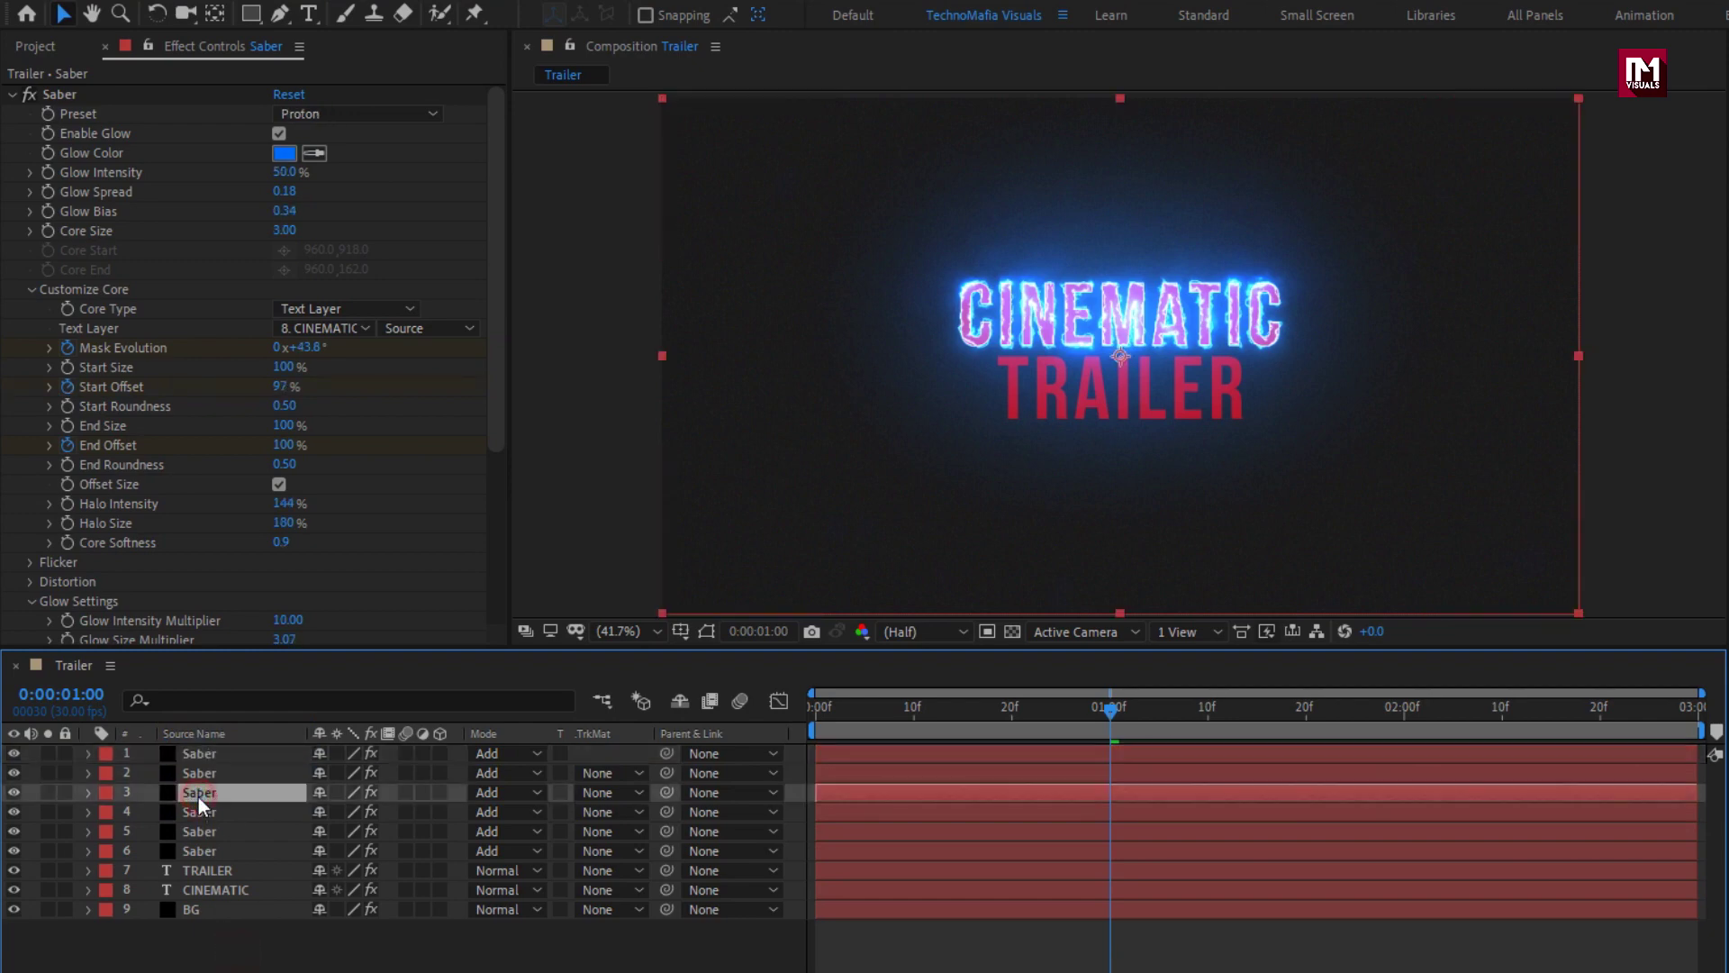
pyautogui.click(316, 330)
pyautogui.click(347, 540)
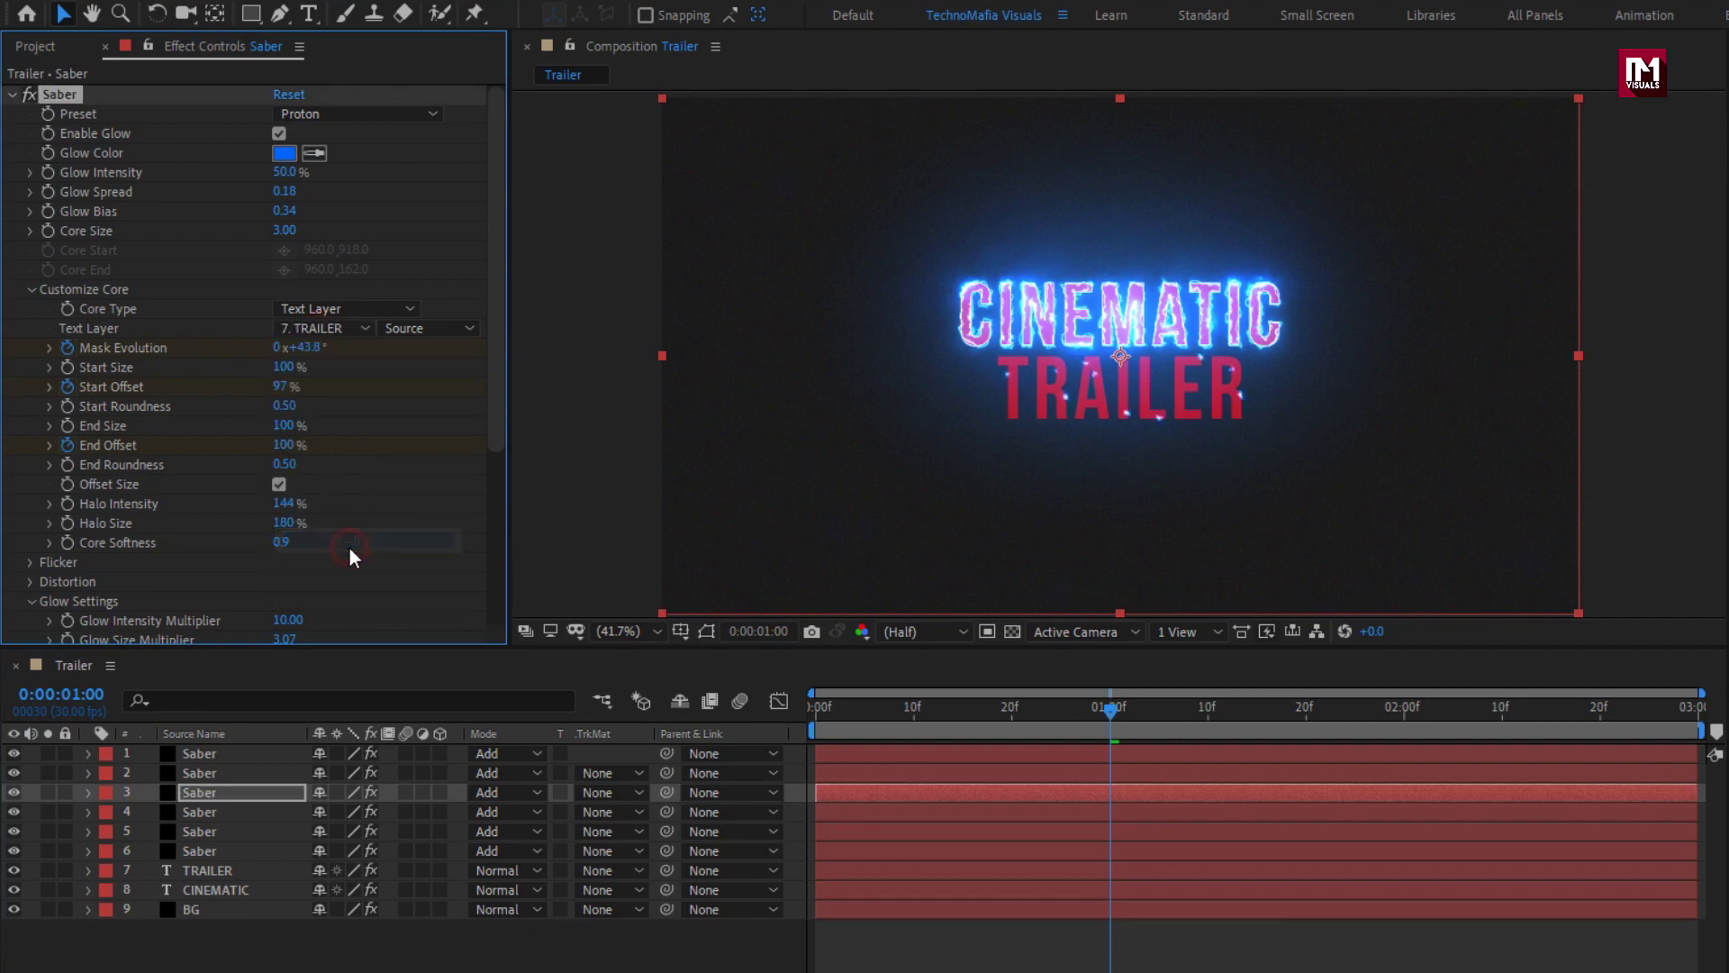
pyautogui.click(199, 773)
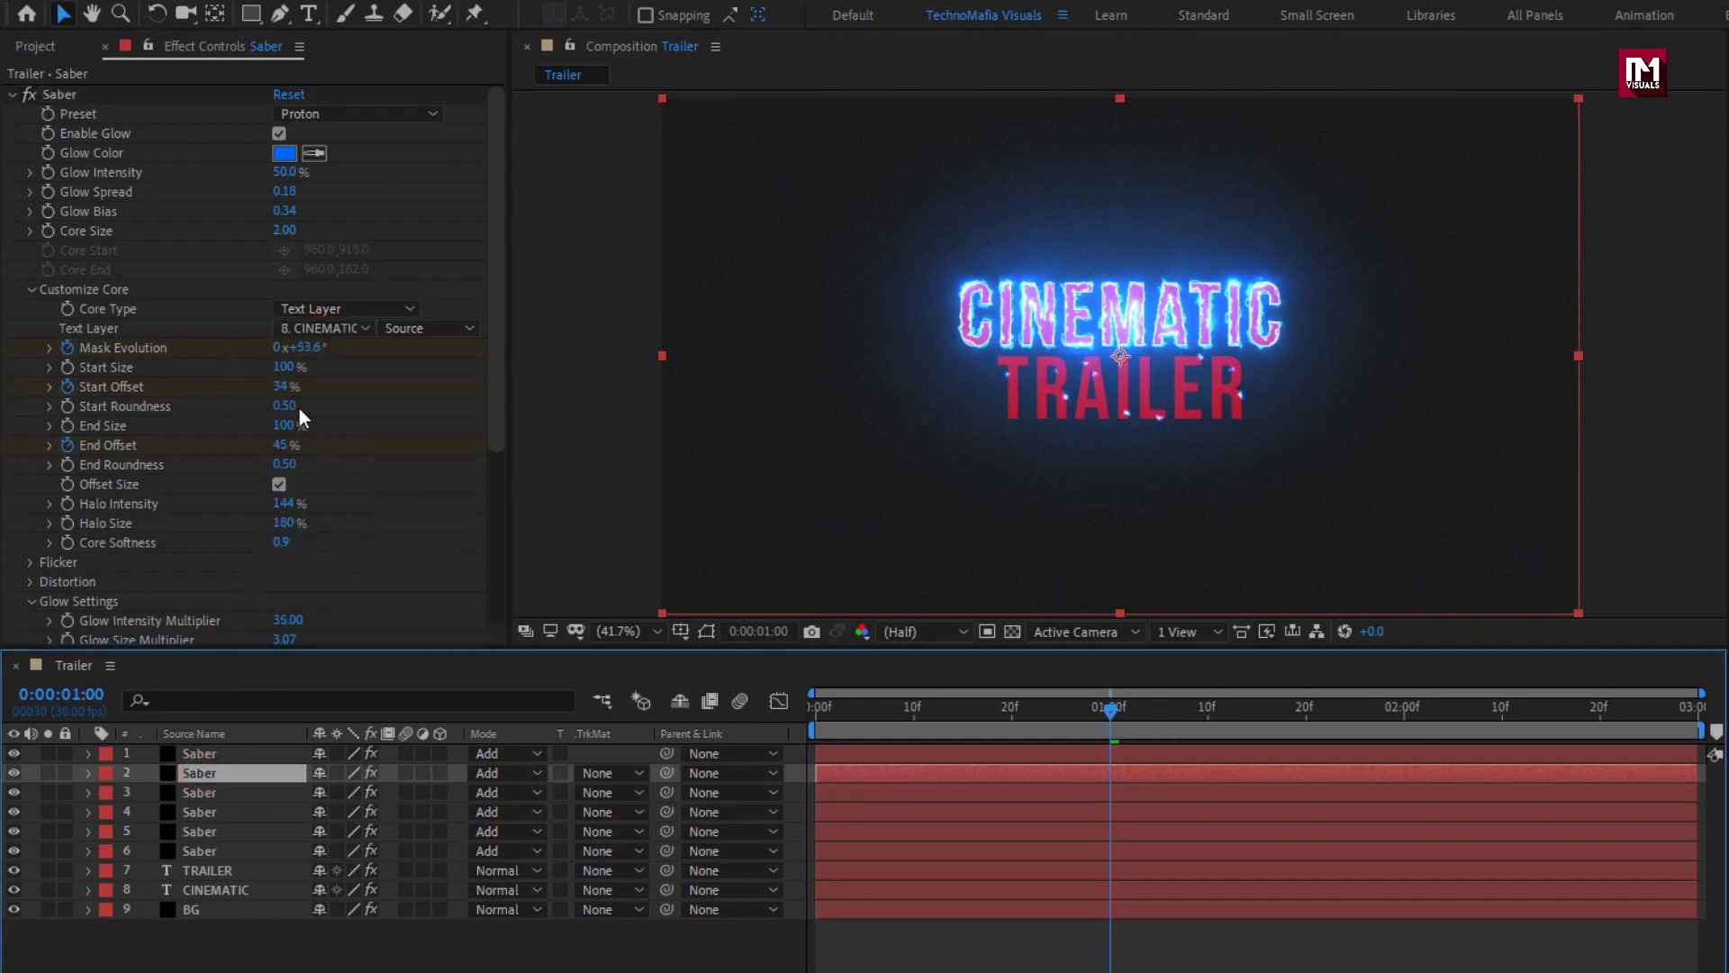
pyautogui.click(316, 329)
pyautogui.click(321, 539)
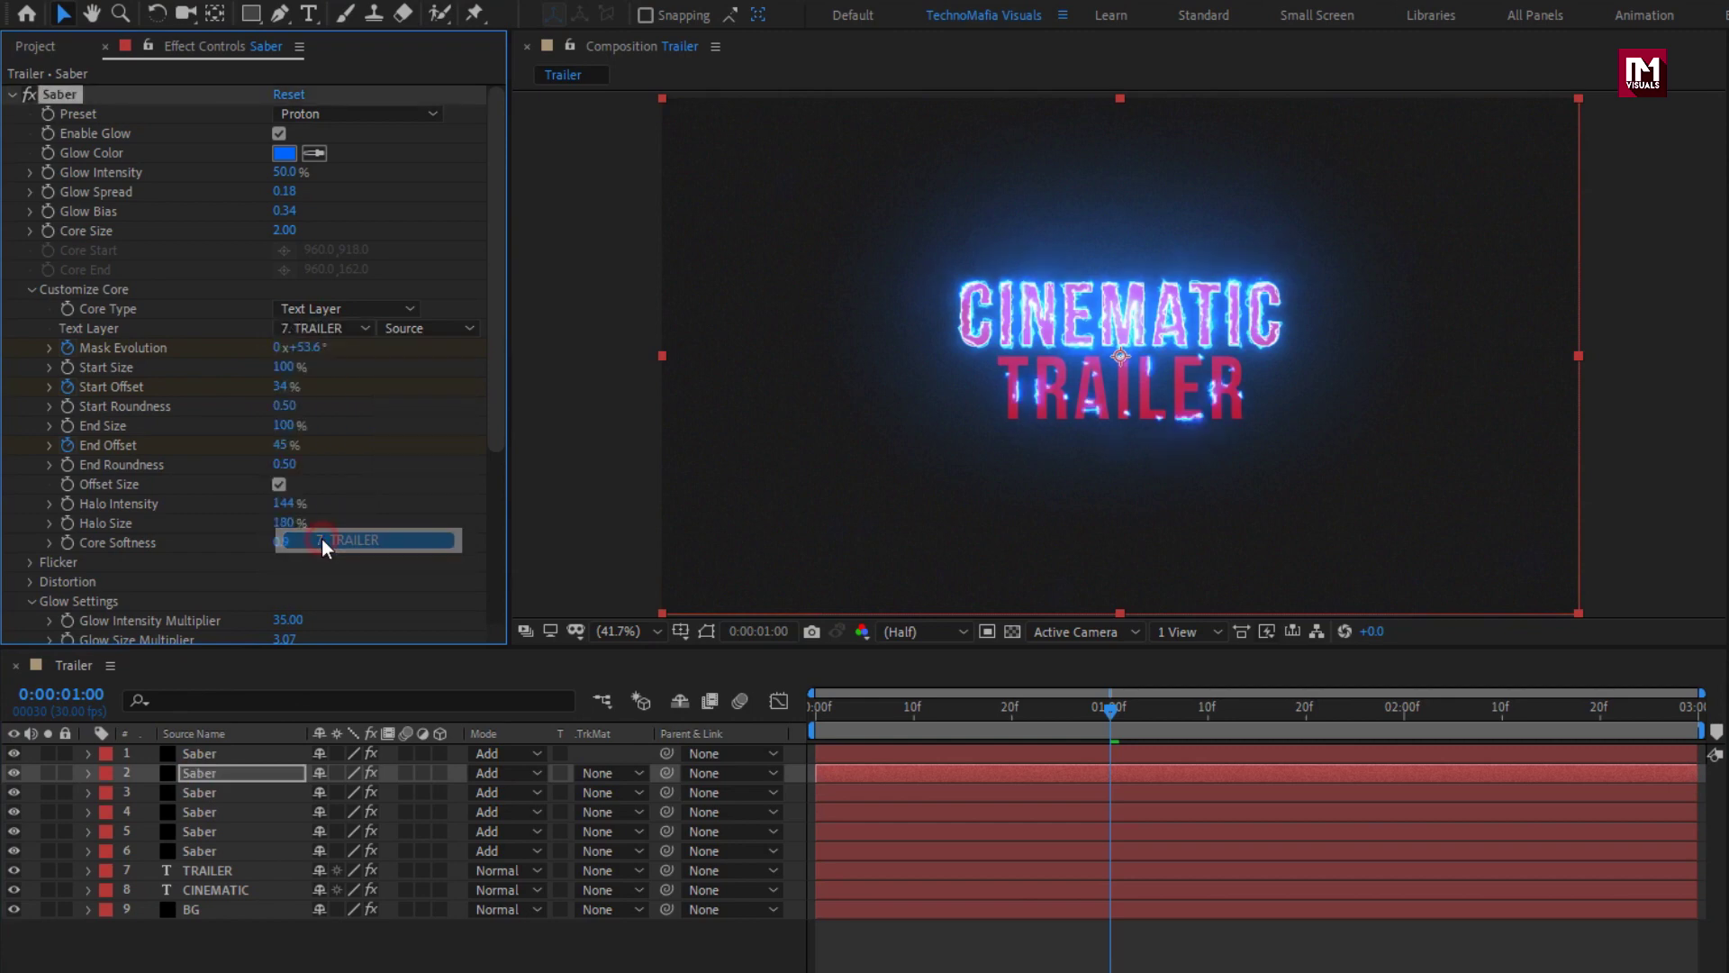
pyautogui.click(199, 753)
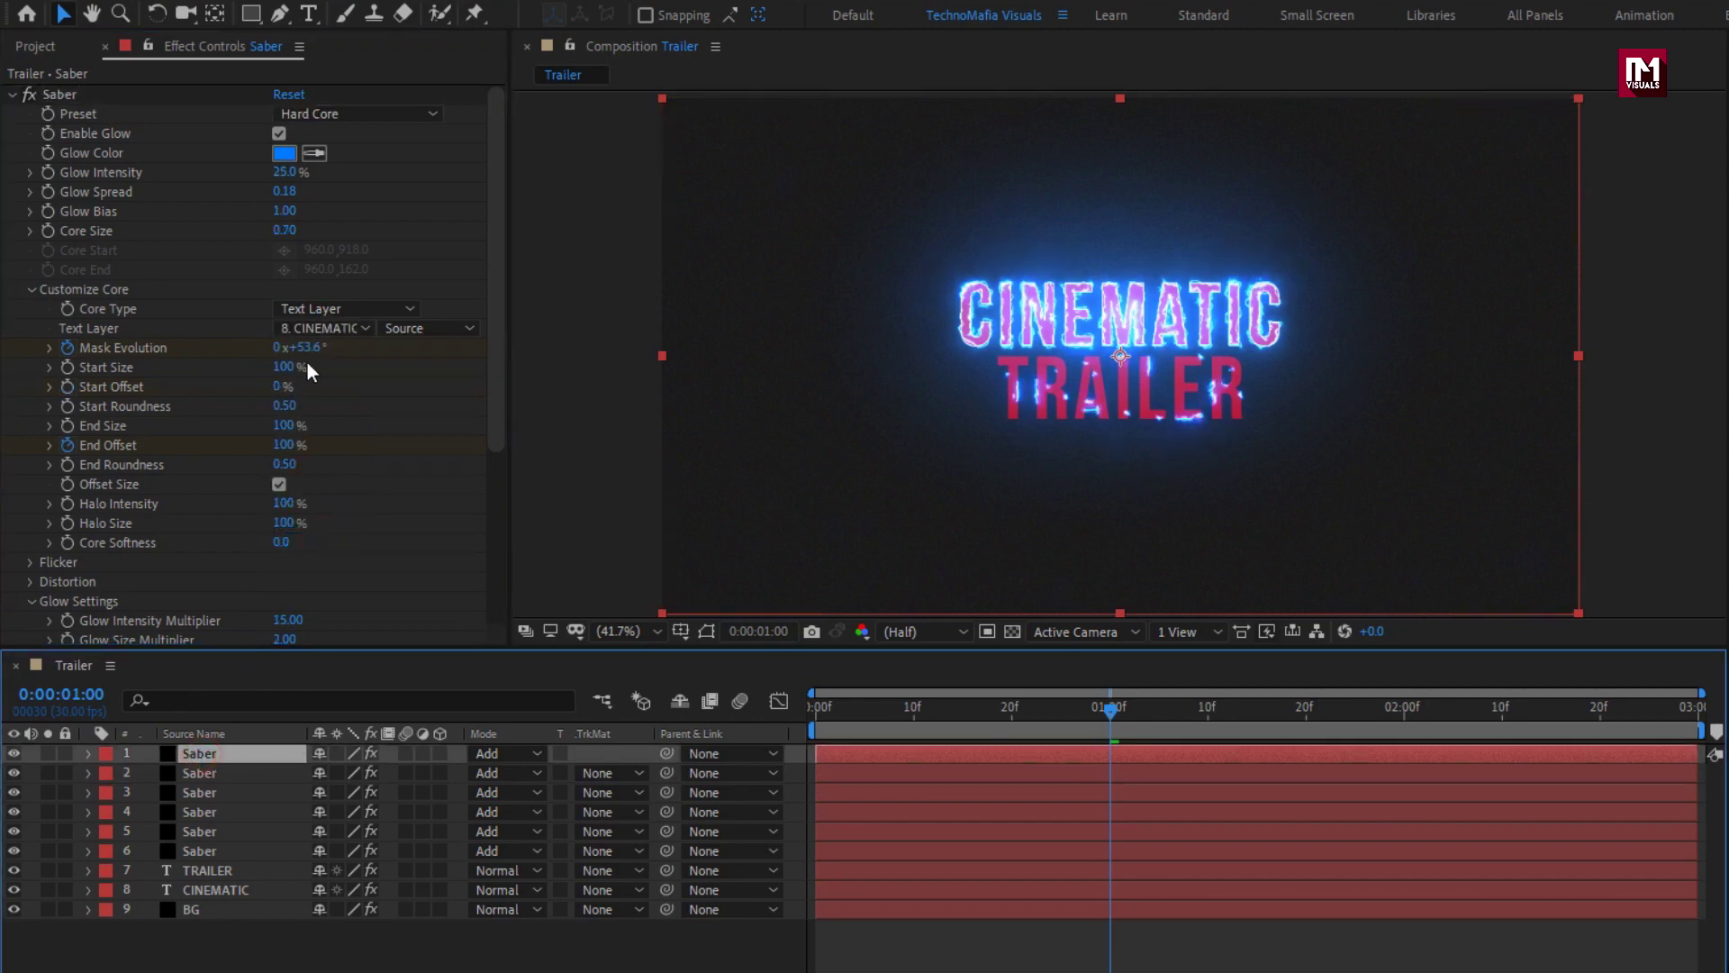
pyautogui.click(320, 329)
pyautogui.click(342, 537)
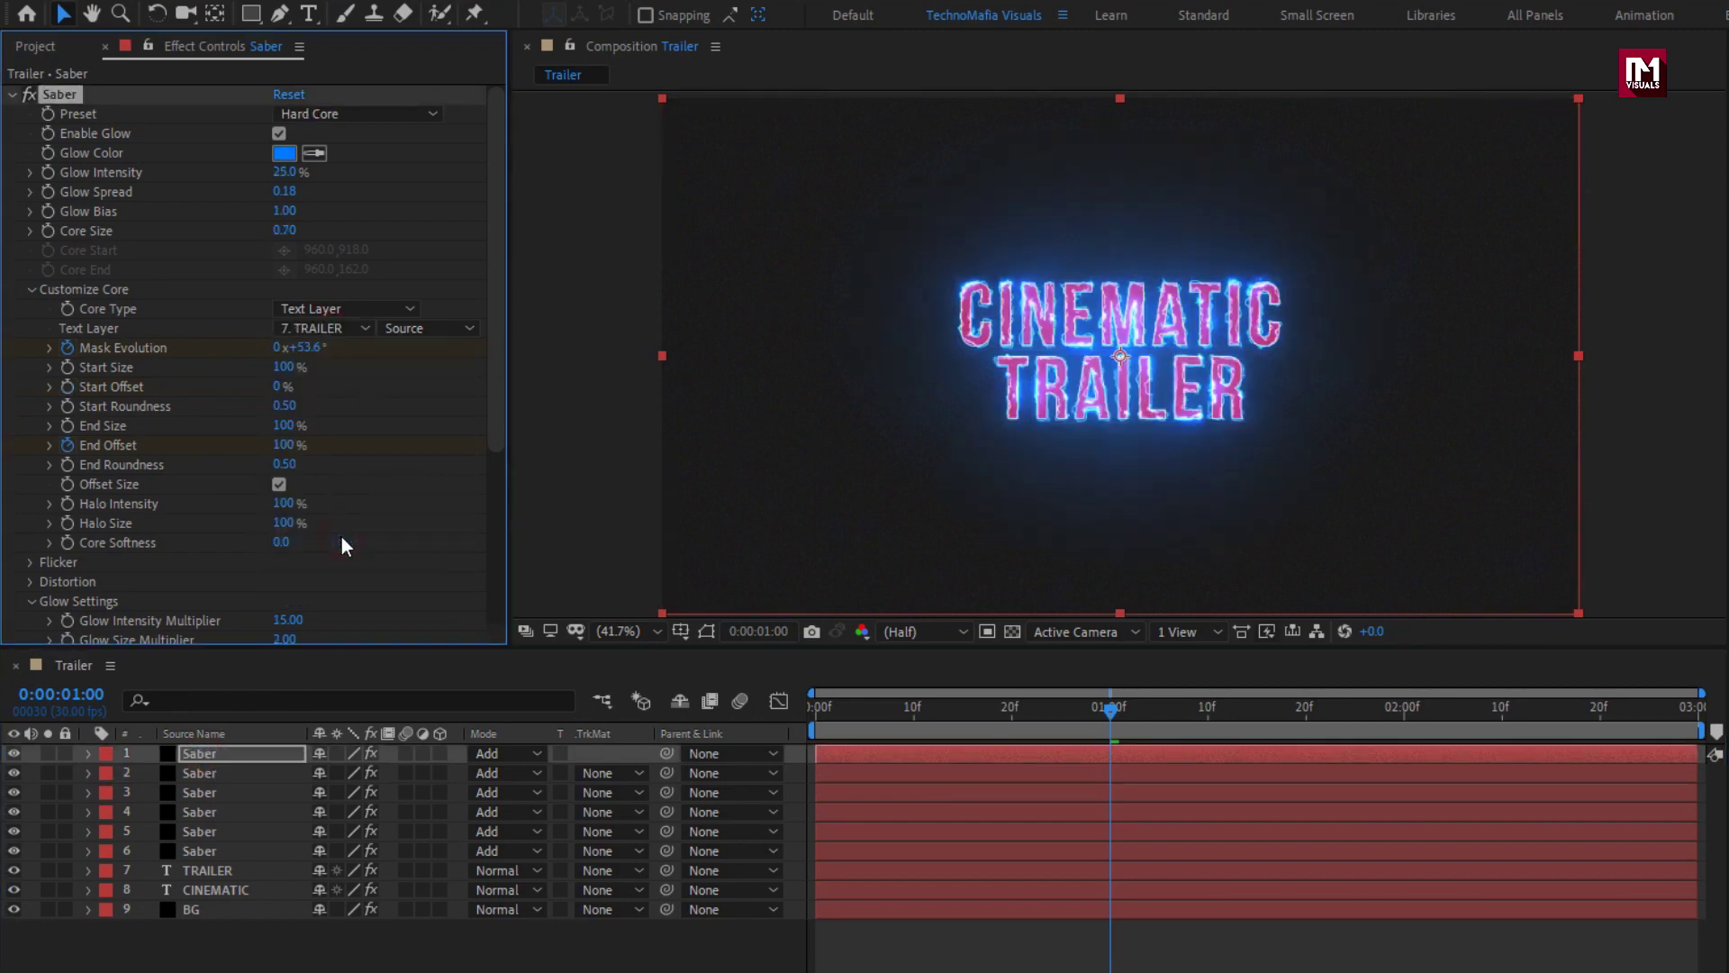
# Preview the glowing title from the start.
pyautogui.click(815, 716)
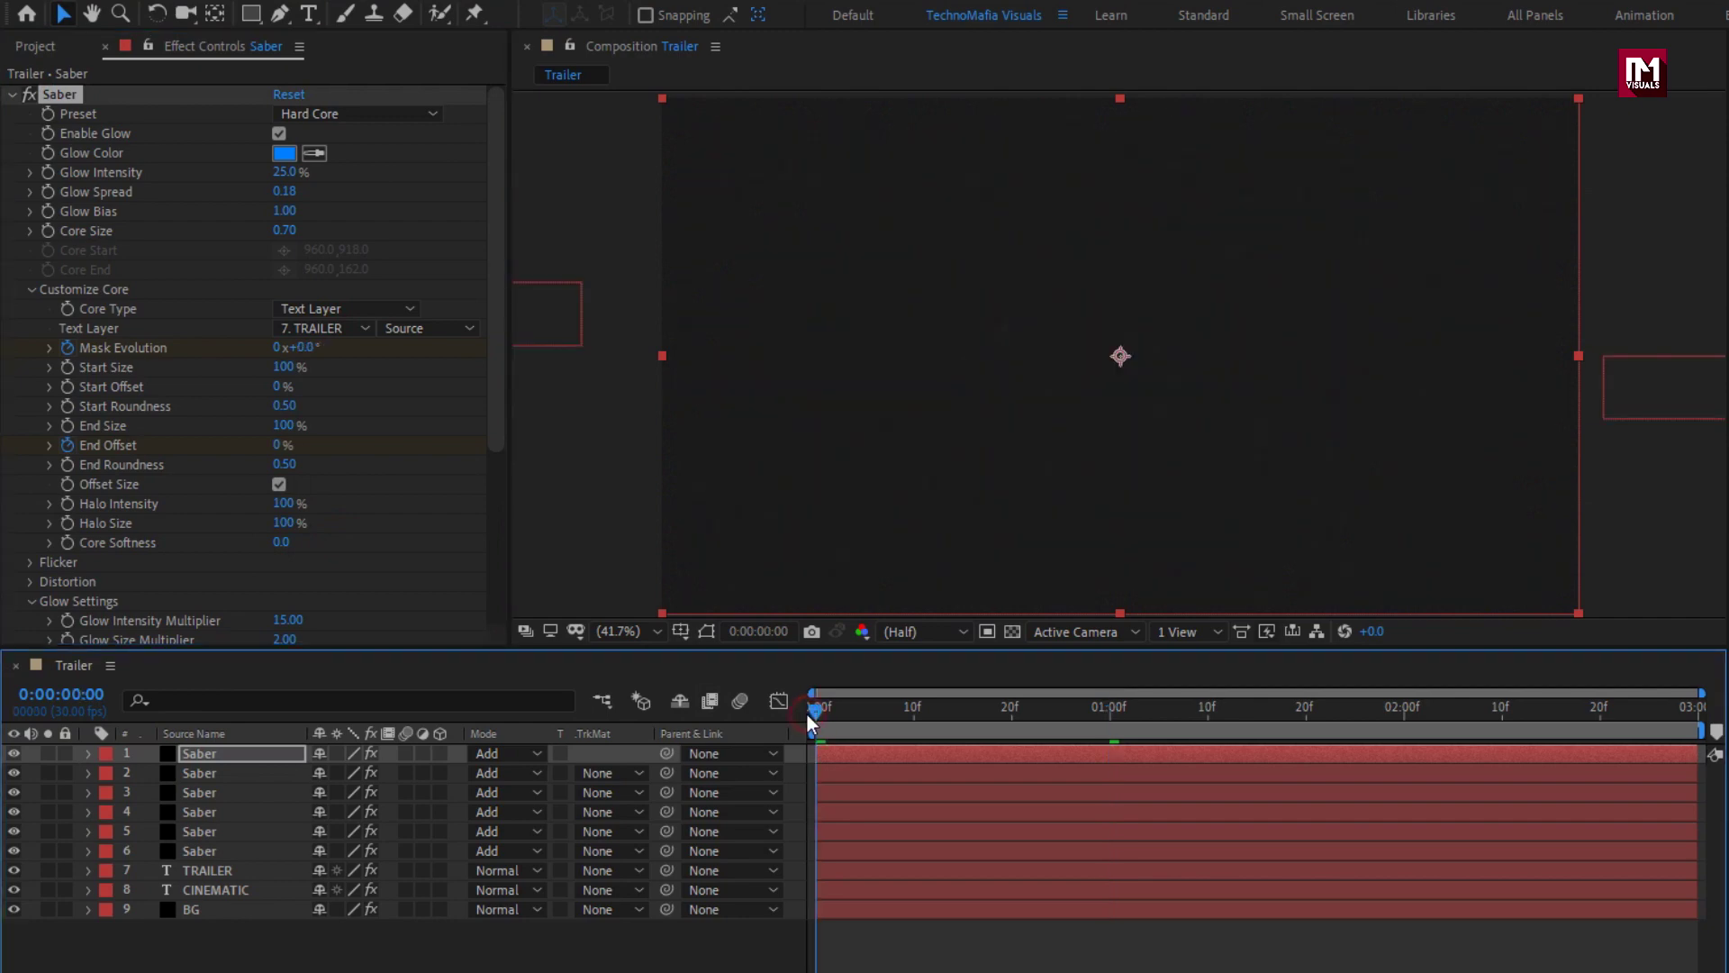
pyautogui.press('space')
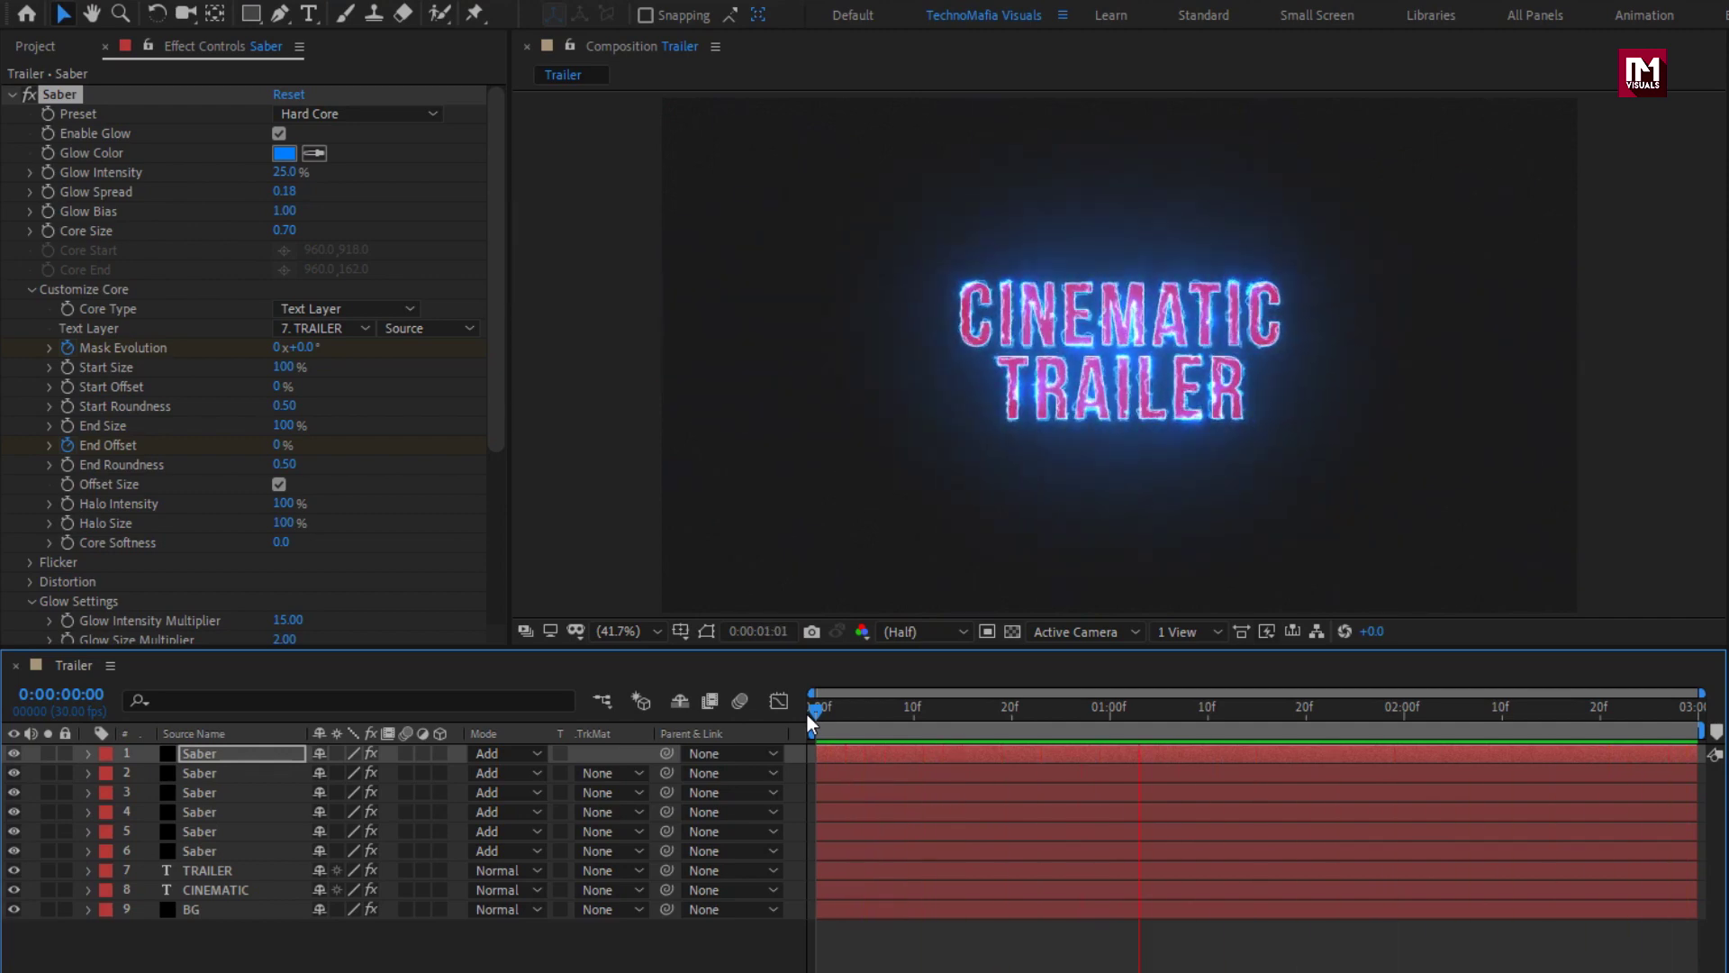
pyautogui.moveTo(809, 713); pyautogui.dragTo(1296, 711)
# Add Position keyframes for CINEMATIC and TRAILER at 2:00.
pyautogui.click(232, 895)
pyautogui.press('p')
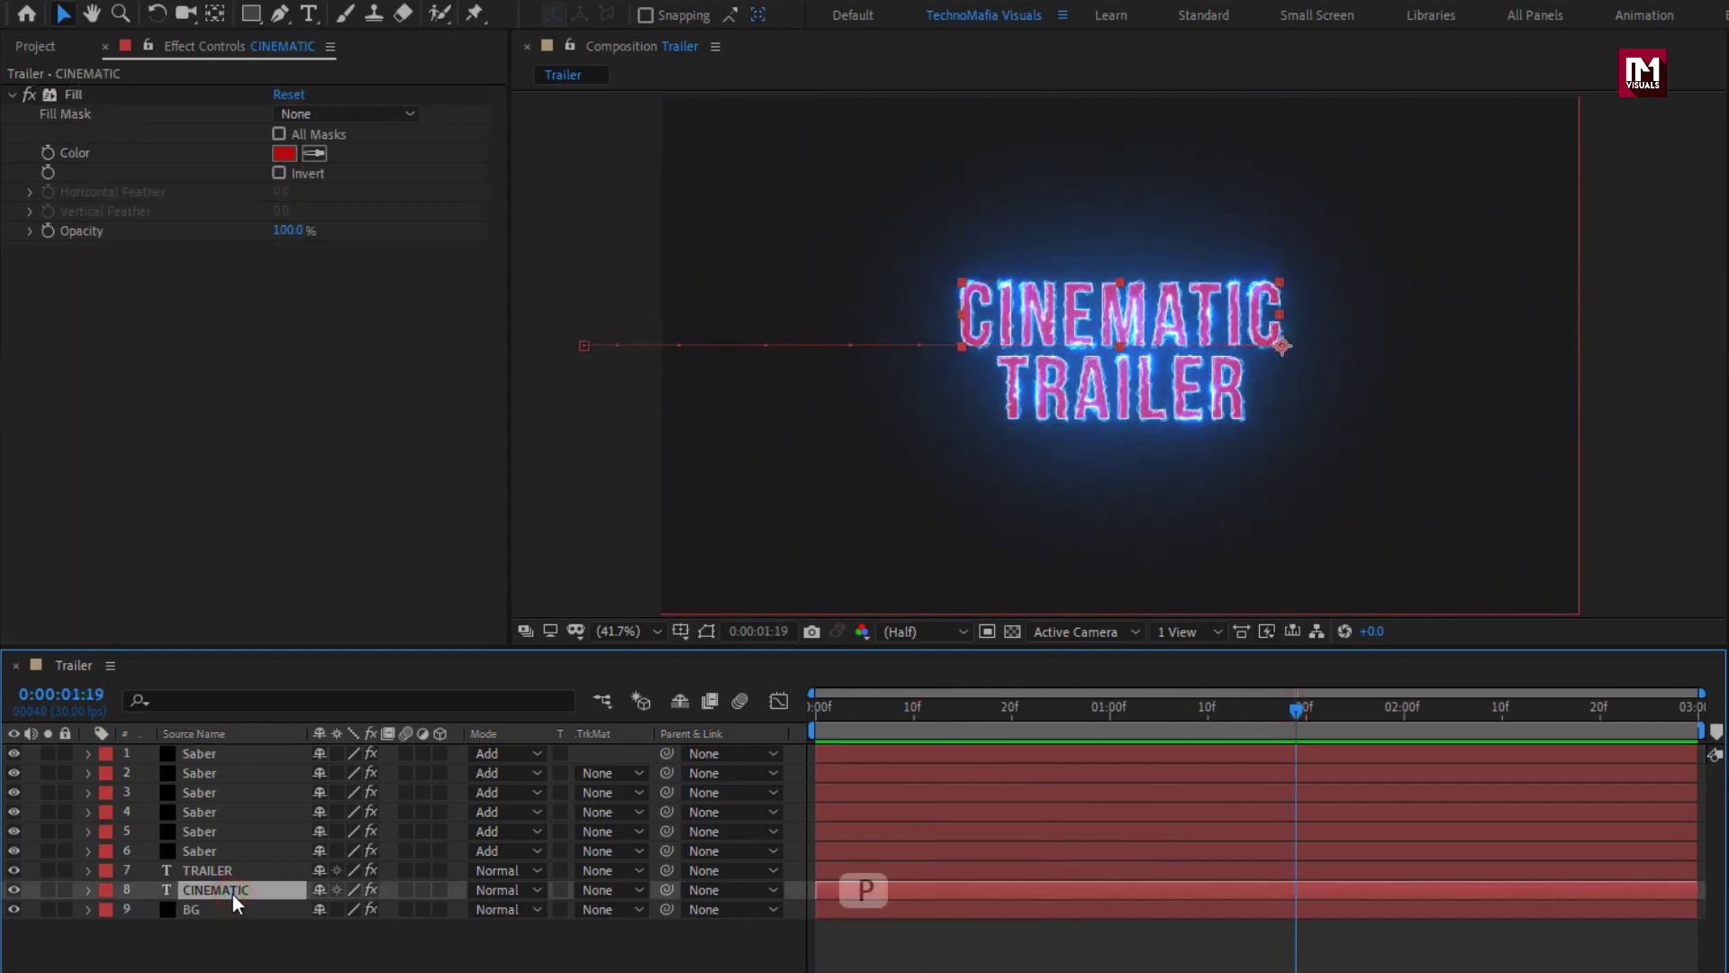
pyautogui.click(225, 872)
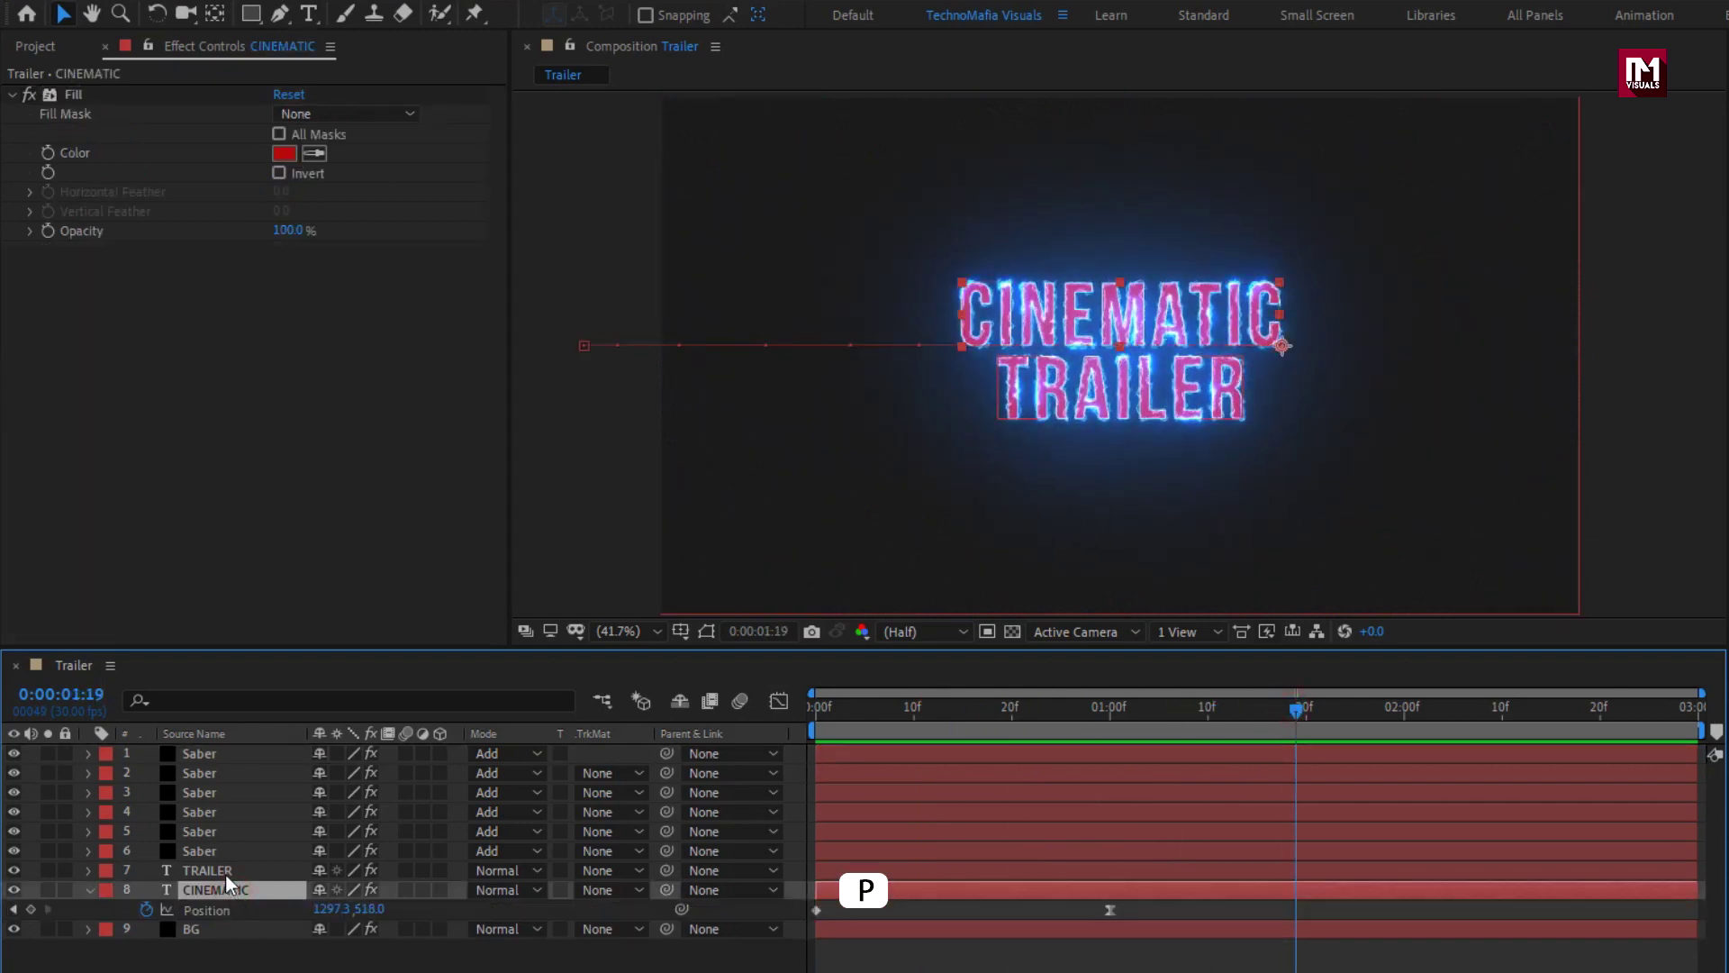
pyautogui.press('p')
pyautogui.moveTo(1109, 715); pyautogui.dragTo(1398, 706)
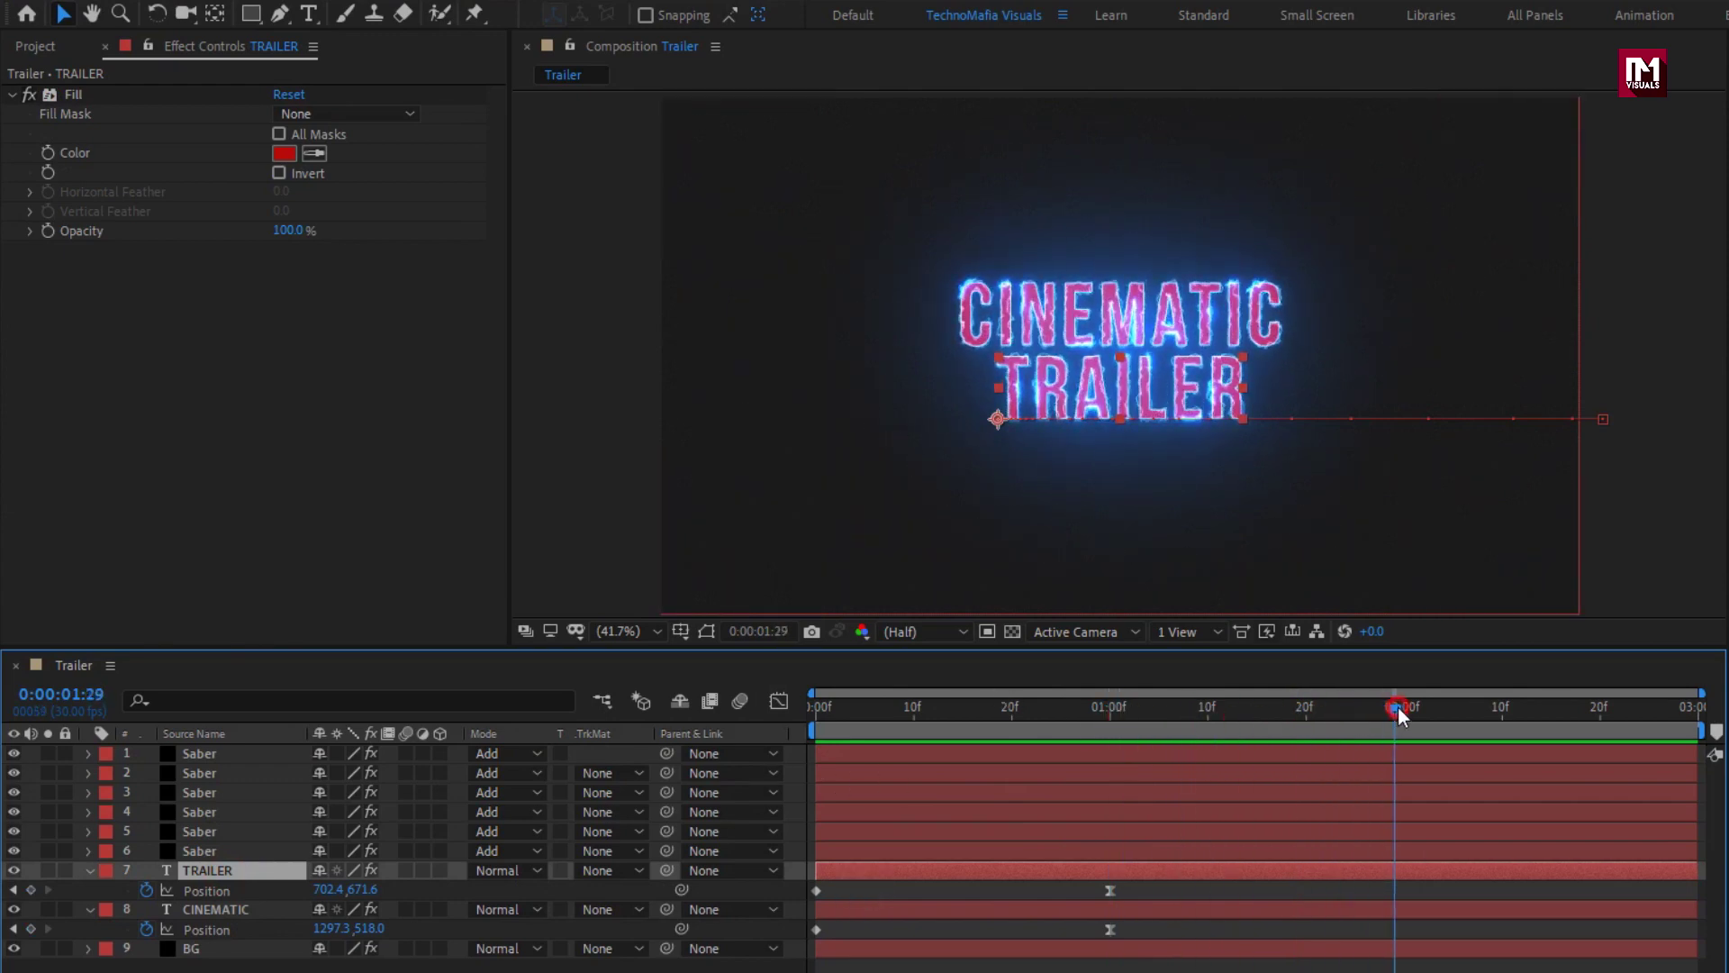
pyautogui.click(31, 890)
pyautogui.click(31, 929)
# At 2:29 move CINEMATIC right to 2690.3, 518.0 and TRAILER left to -707.6, 671.6.
pyautogui.moveTo(1396, 723); pyautogui.dragTo(1708, 716)
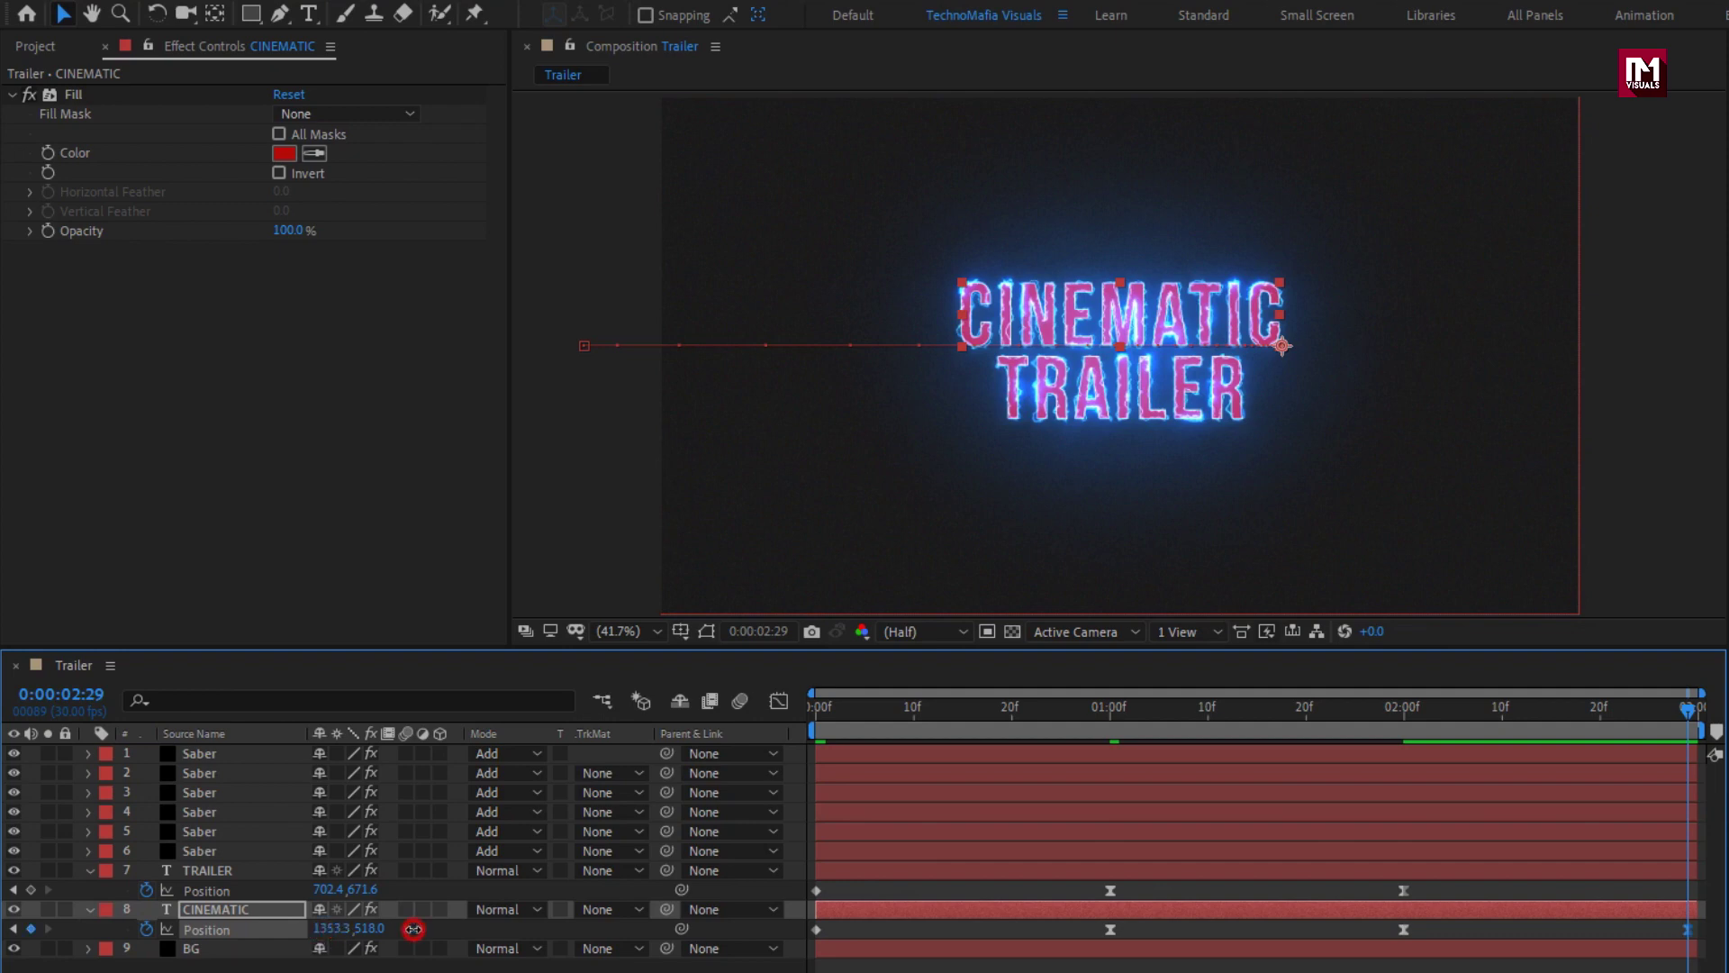
pyautogui.moveTo(414, 929); pyautogui.dragTo(864, 928)
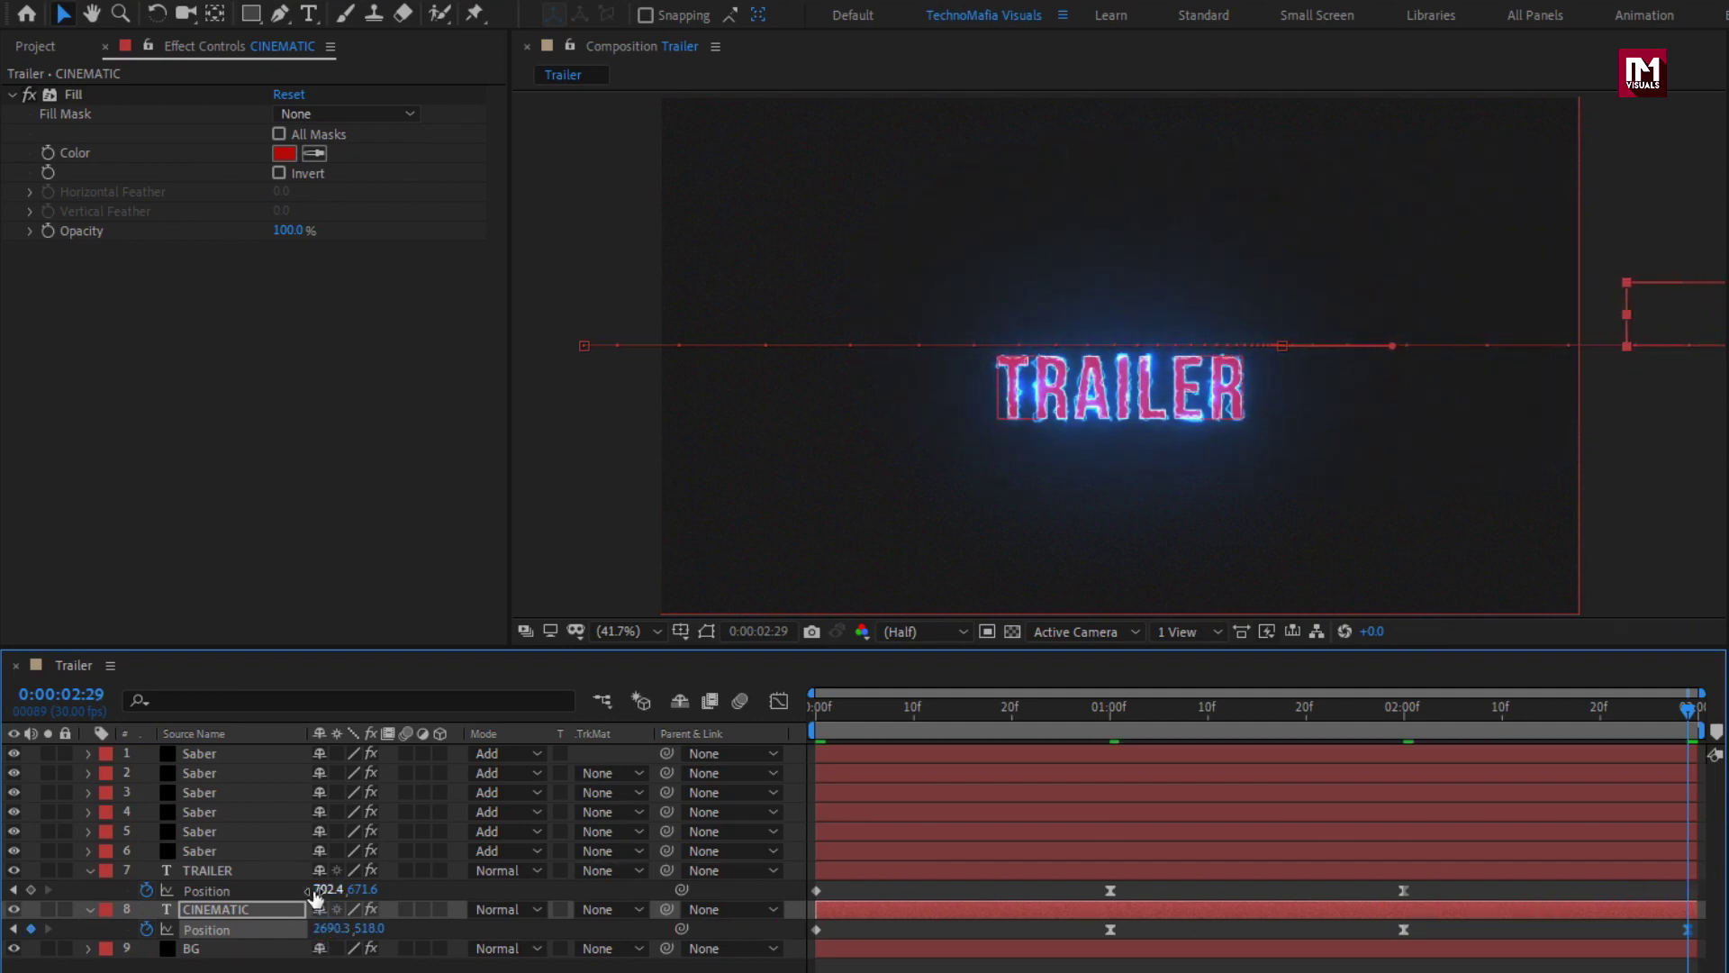
pyautogui.moveTo(321, 890); pyautogui.dragTo(68, 884)
pyautogui.moveTo(236, 891); pyautogui.dragTo(5, 901)
pyautogui.moveTo(177, 890); pyautogui.dragTo(13, 895)
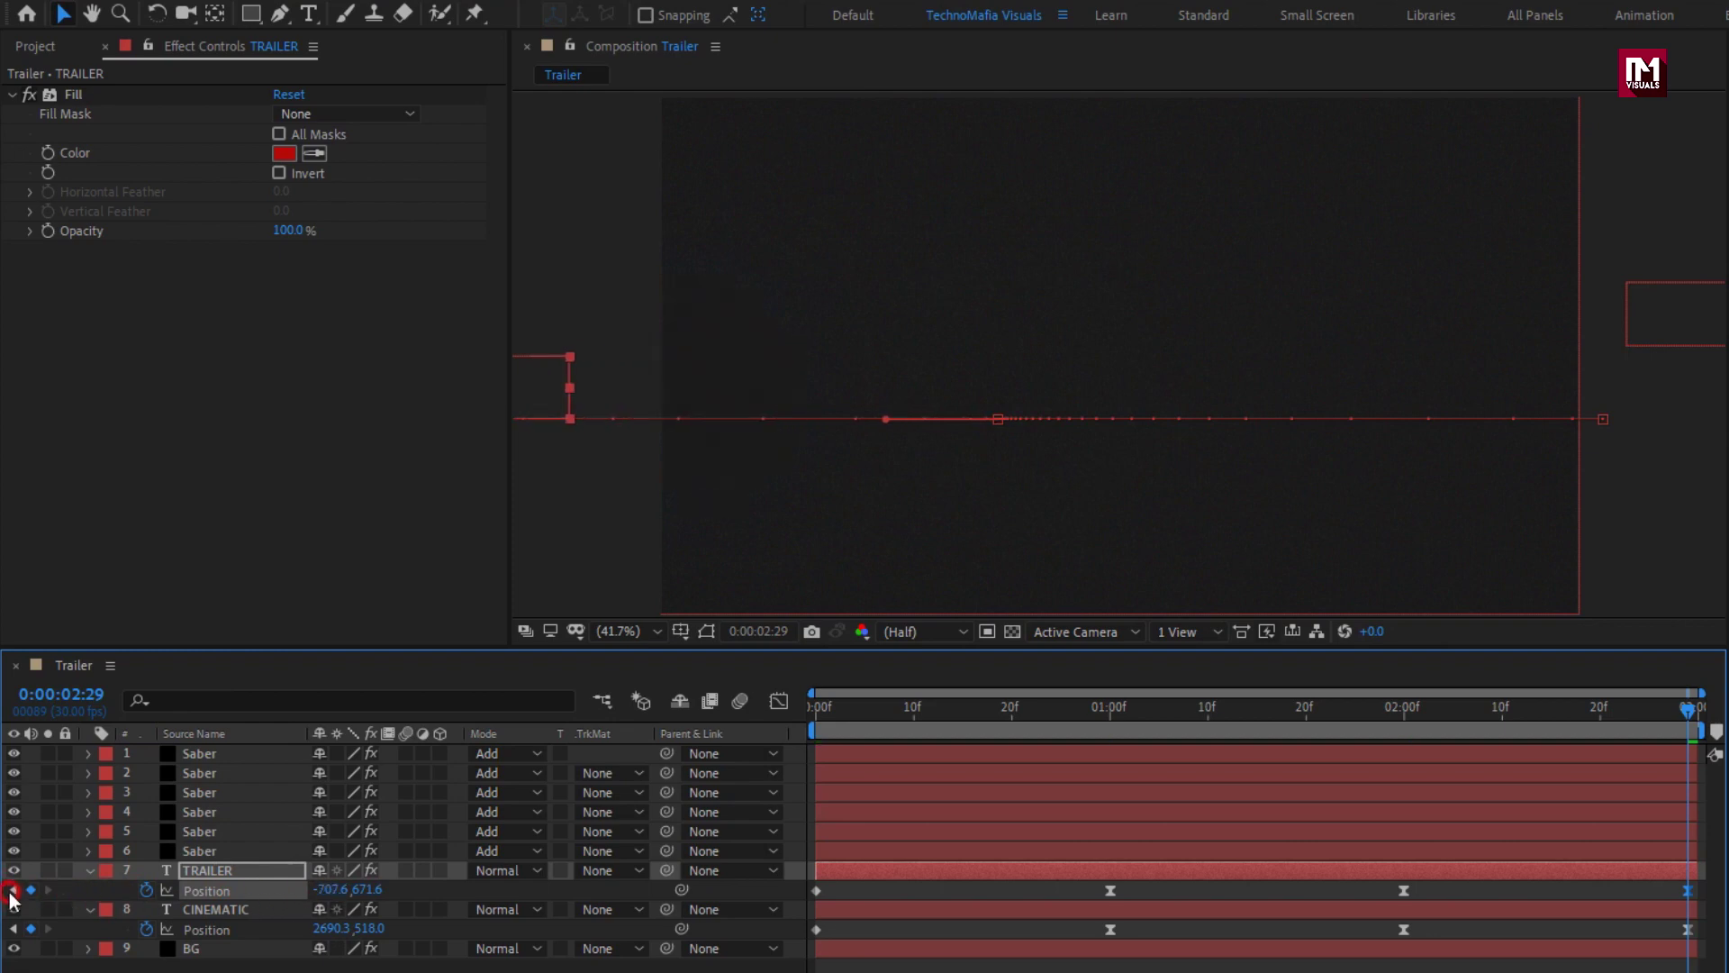
pyautogui.click(820, 710)
pyautogui.moveTo(819, 710); pyautogui.dragTo(1551, 710)
pyautogui.click(1655, 889)
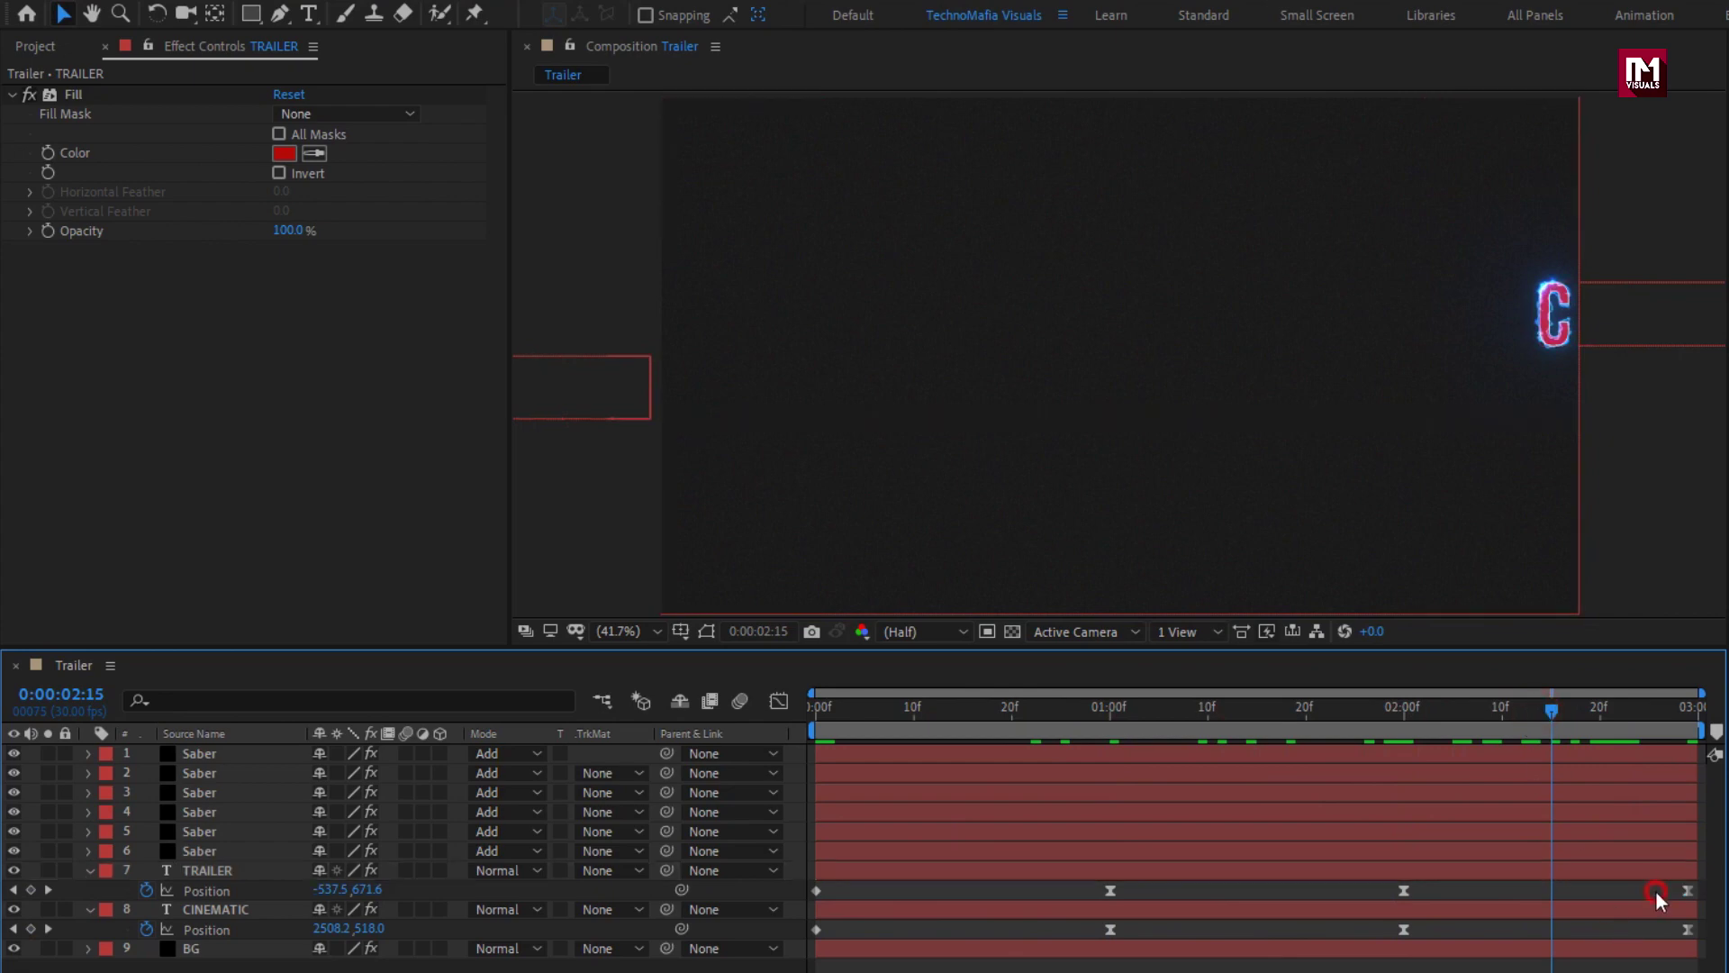
pyautogui.moveTo(1394, 885); pyautogui.dragTo(1711, 956)
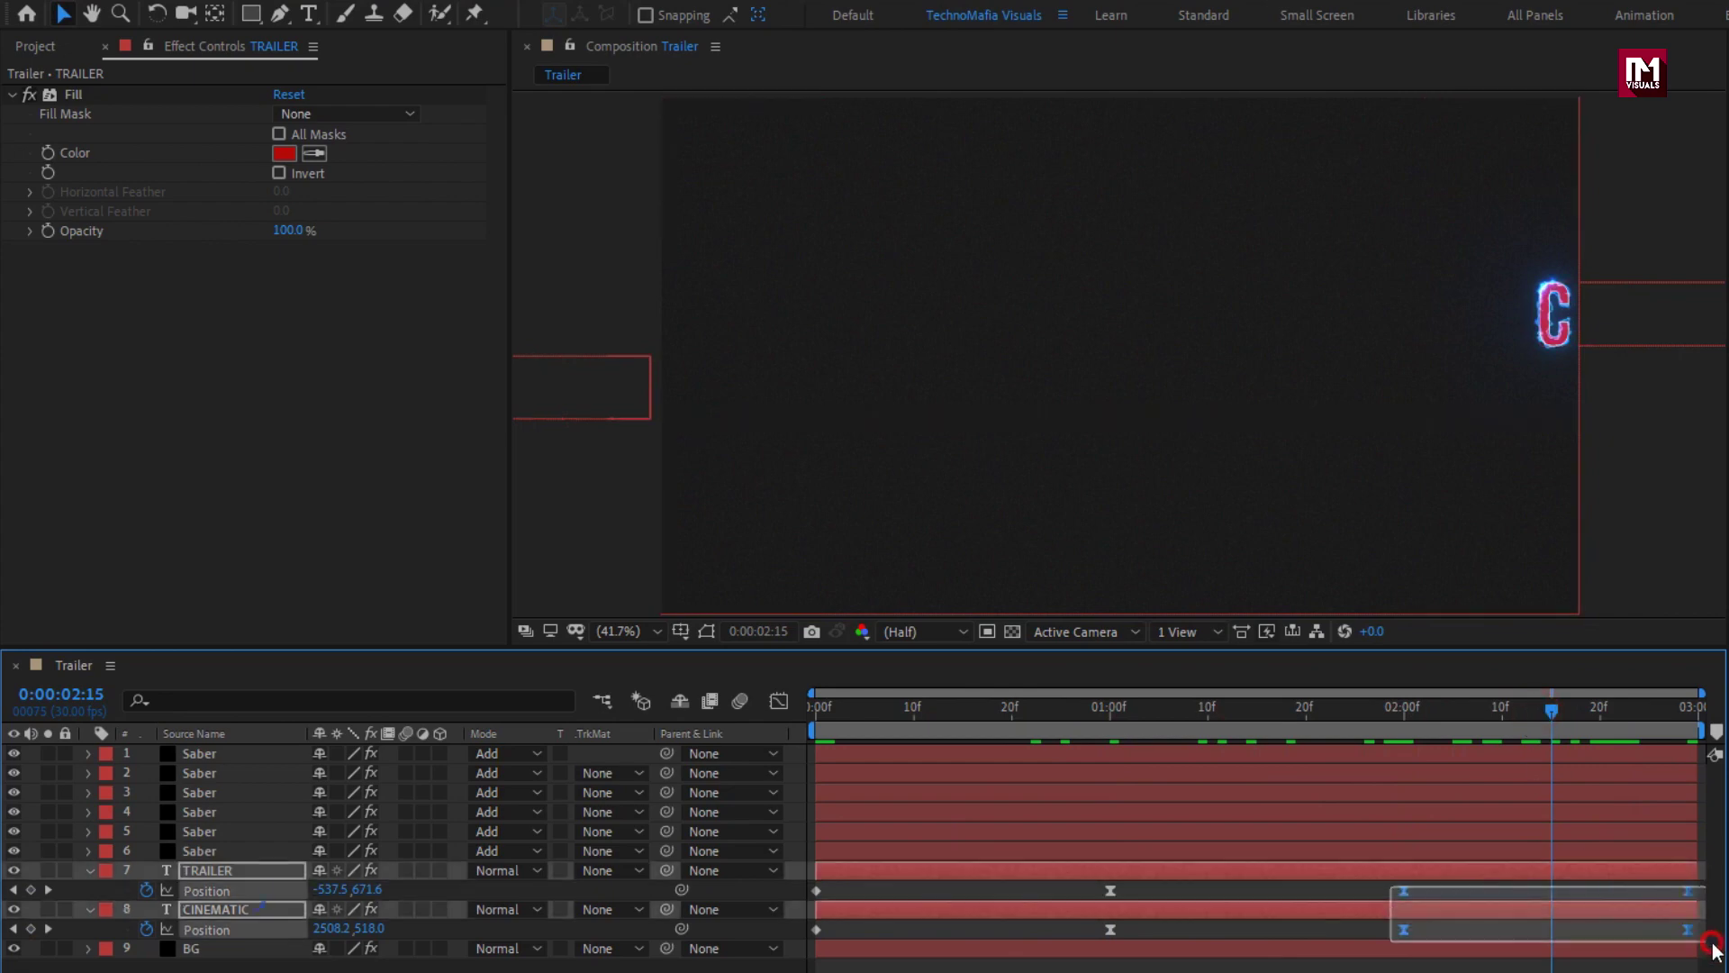
# In the speed graph, ease the 2:00 and end Position keyframes to about 89% influence.
pyautogui.click(778, 702)
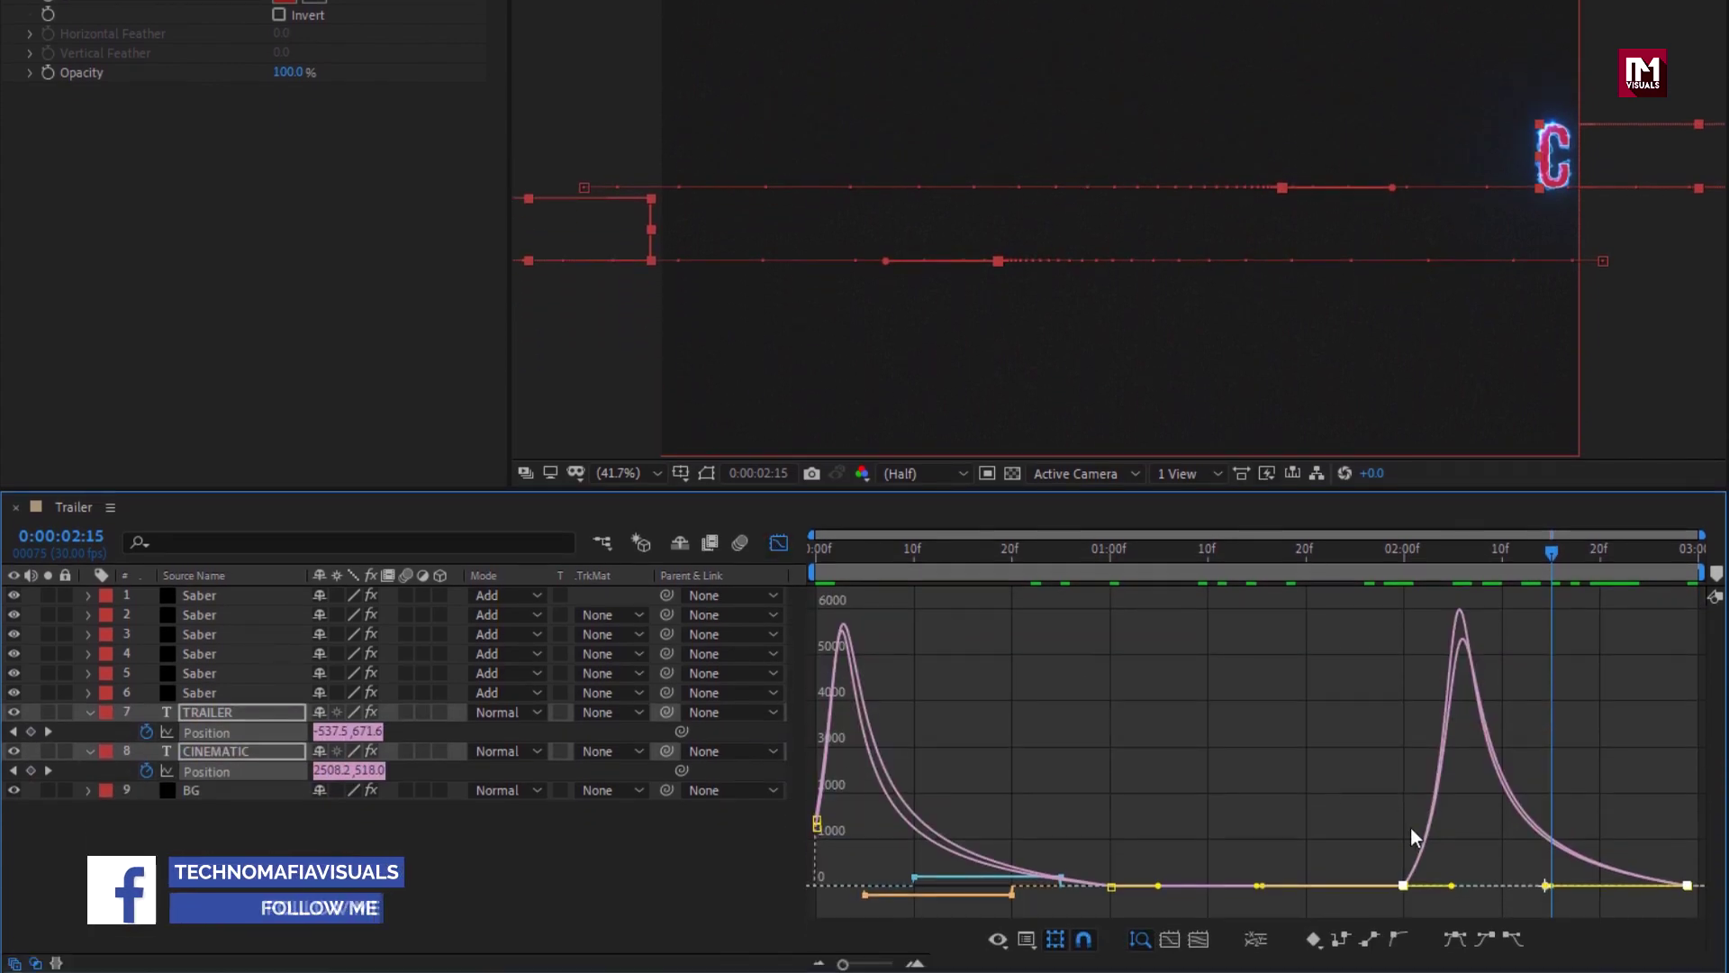
pyautogui.click(1468, 854)
pyautogui.moveTo(1474, 861); pyautogui.dragTo(1561, 895)
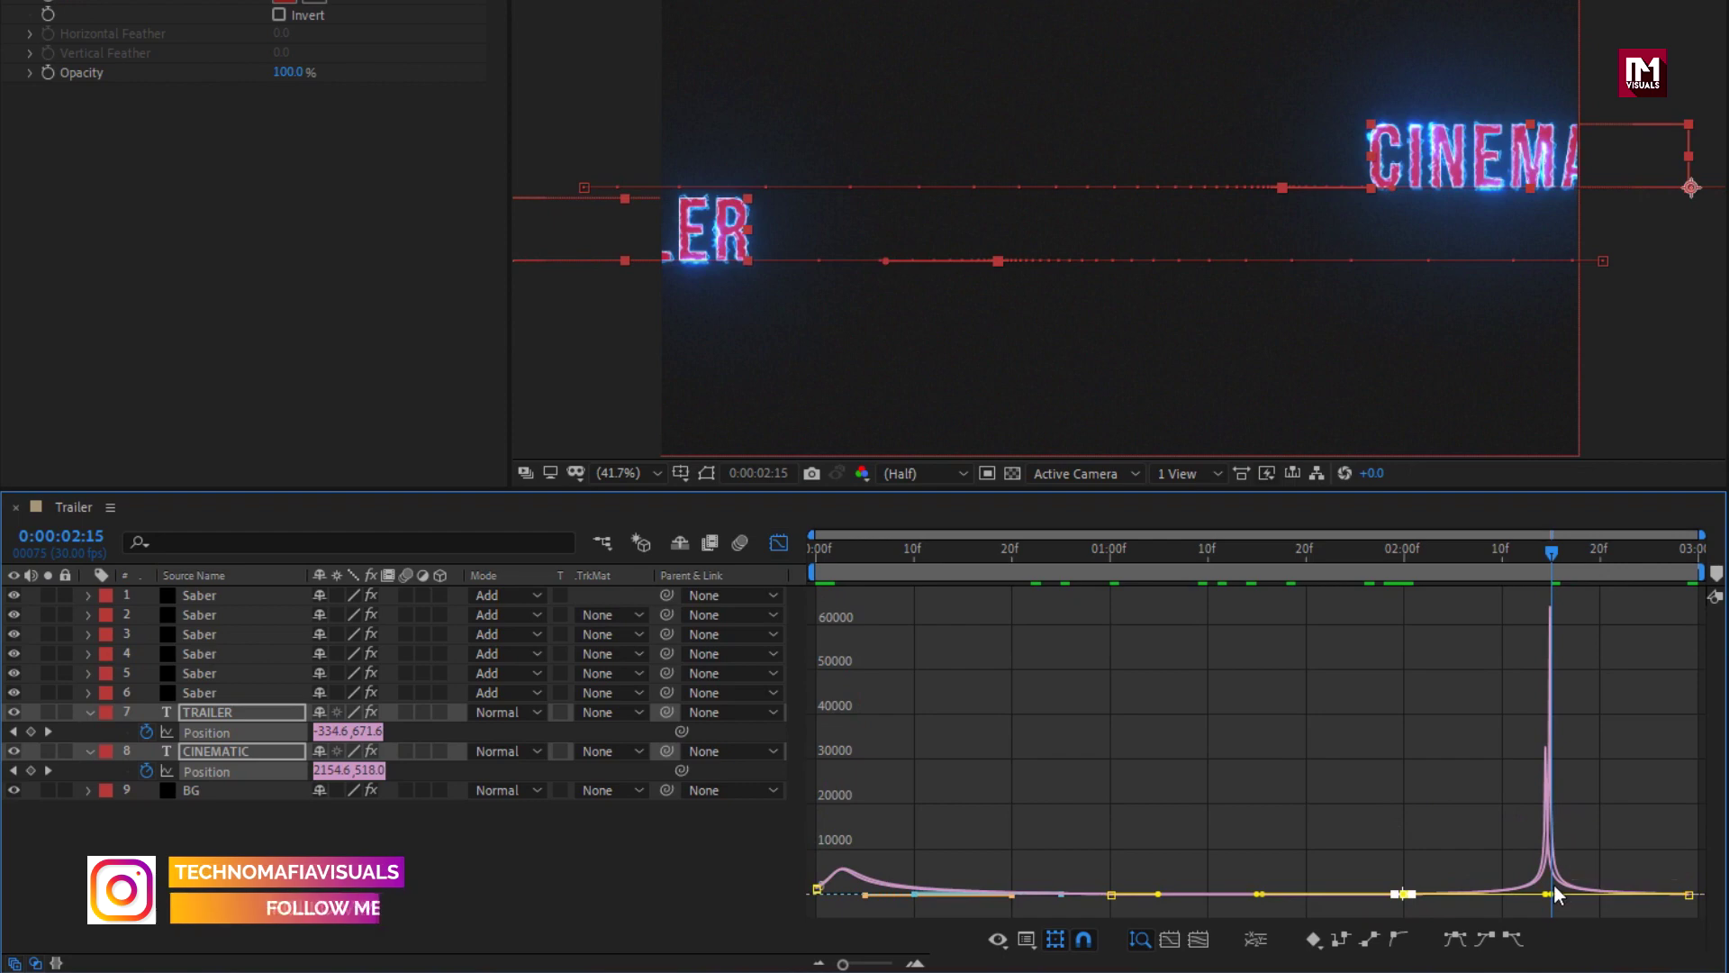
pyautogui.click(1690, 894)
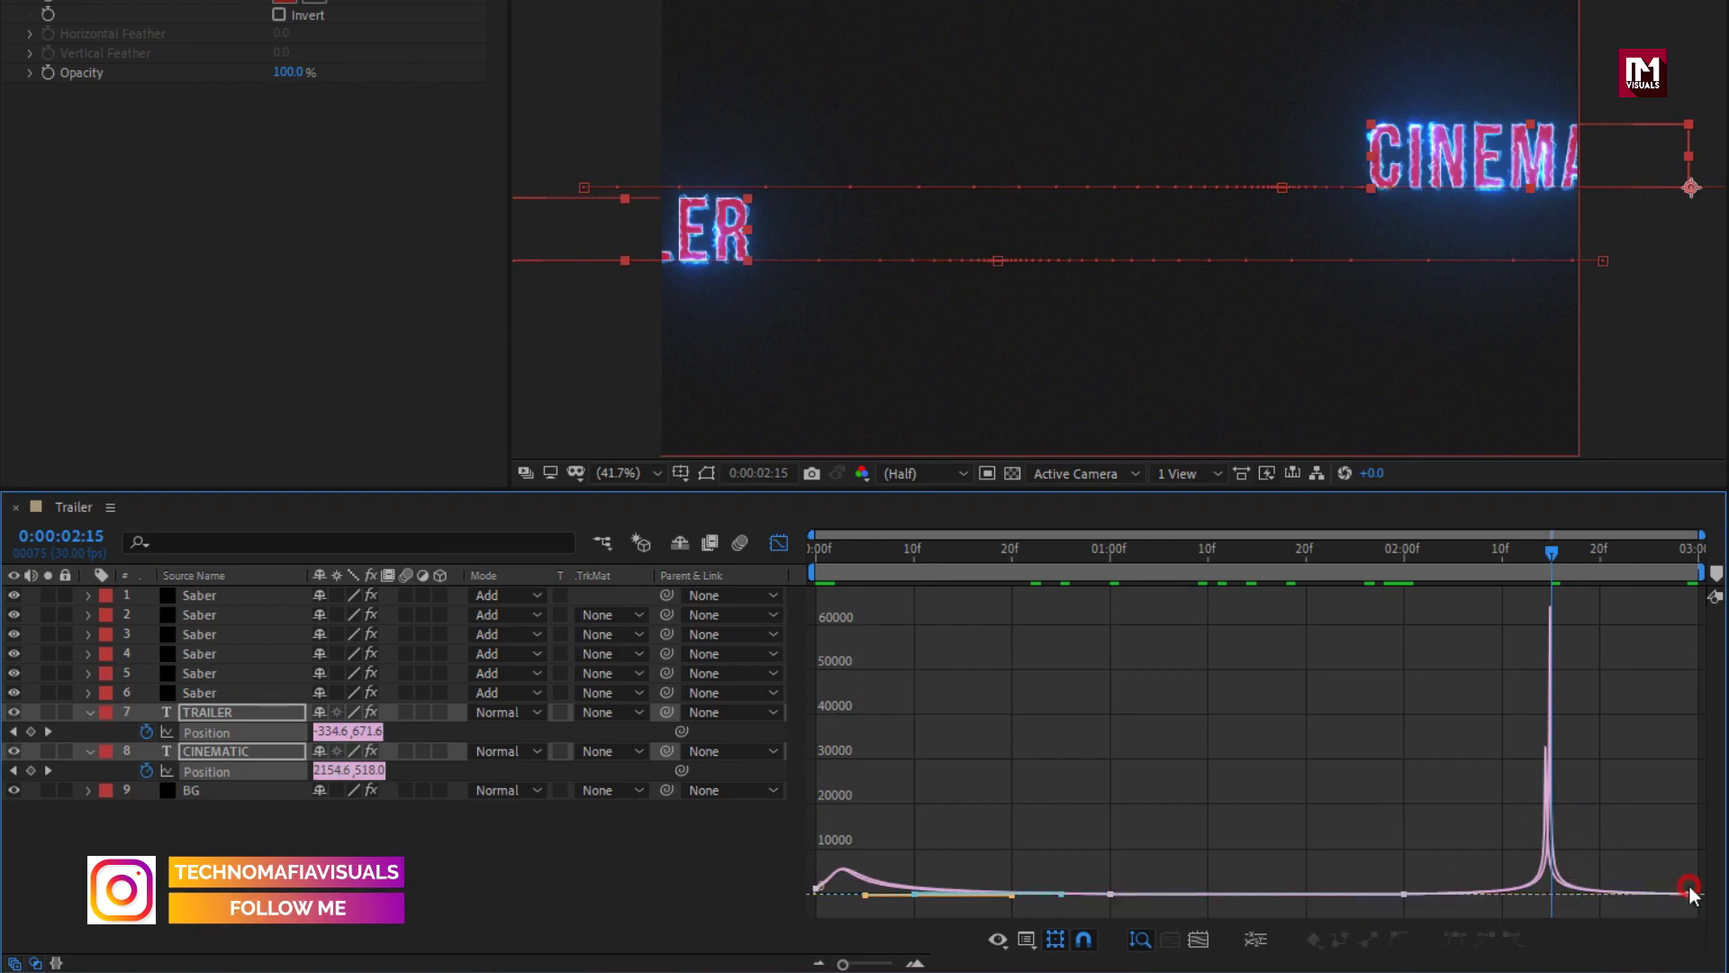
pyautogui.moveTo(1551, 889); pyautogui.dragTo(1686, 880)
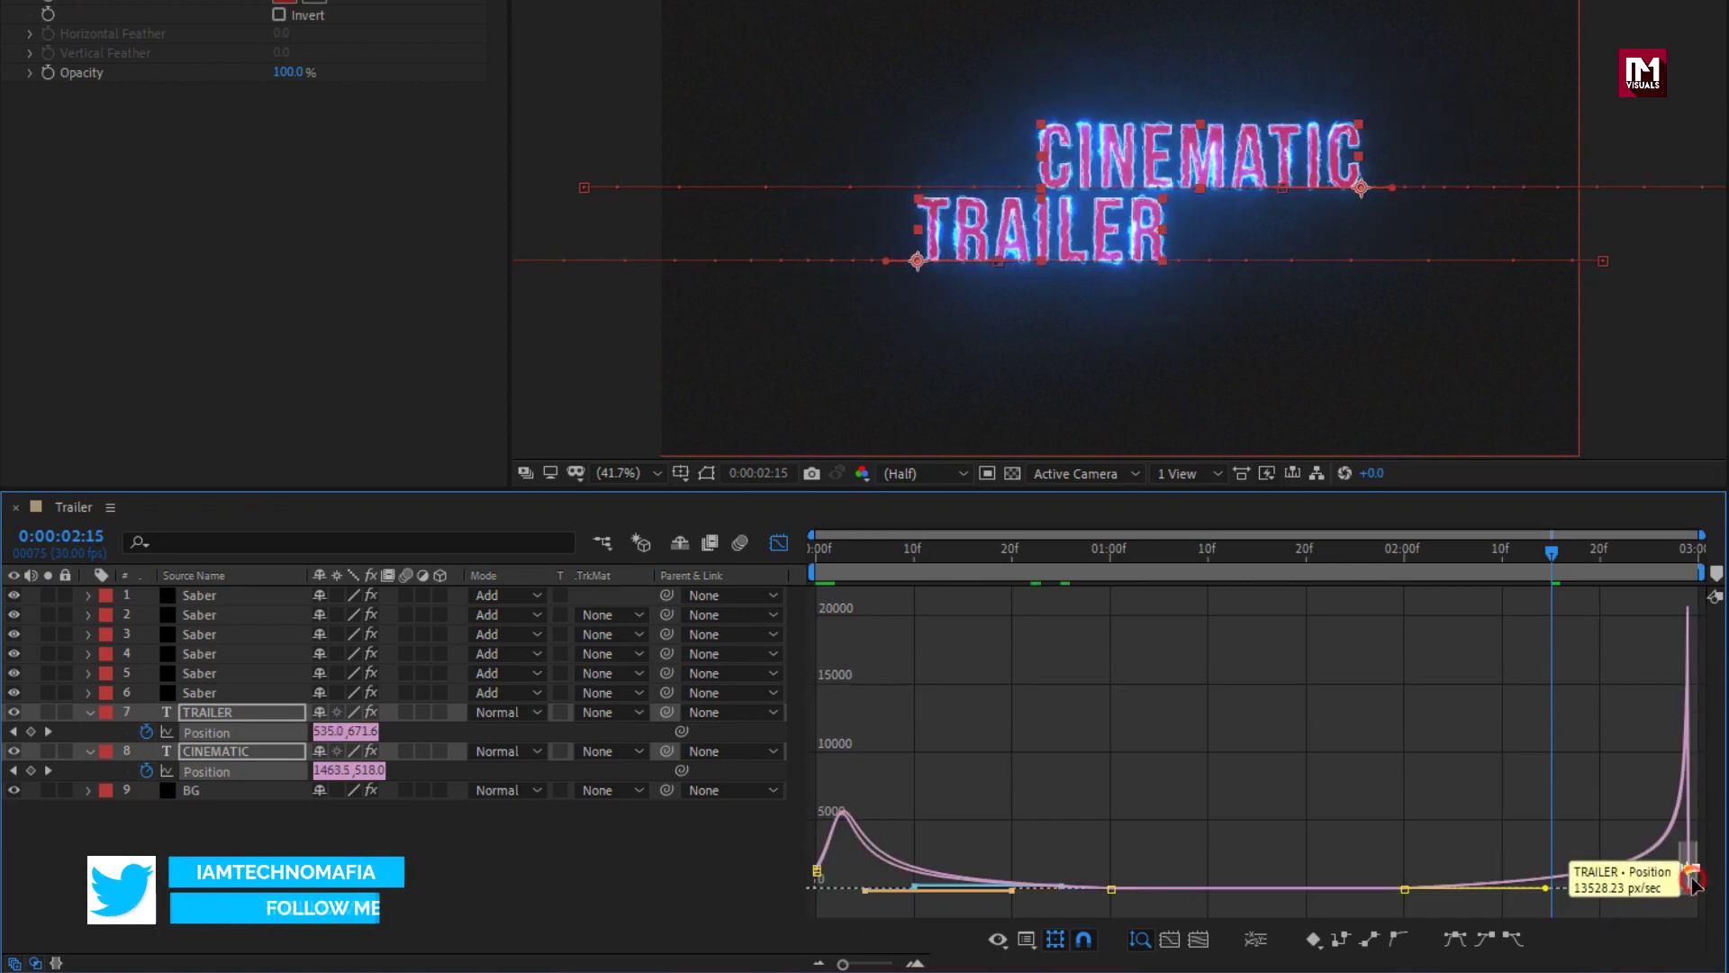
# Preview the finished exit animation from the start.
pyautogui.moveTo(1393, 566); pyautogui.dragTo(1680, 567)
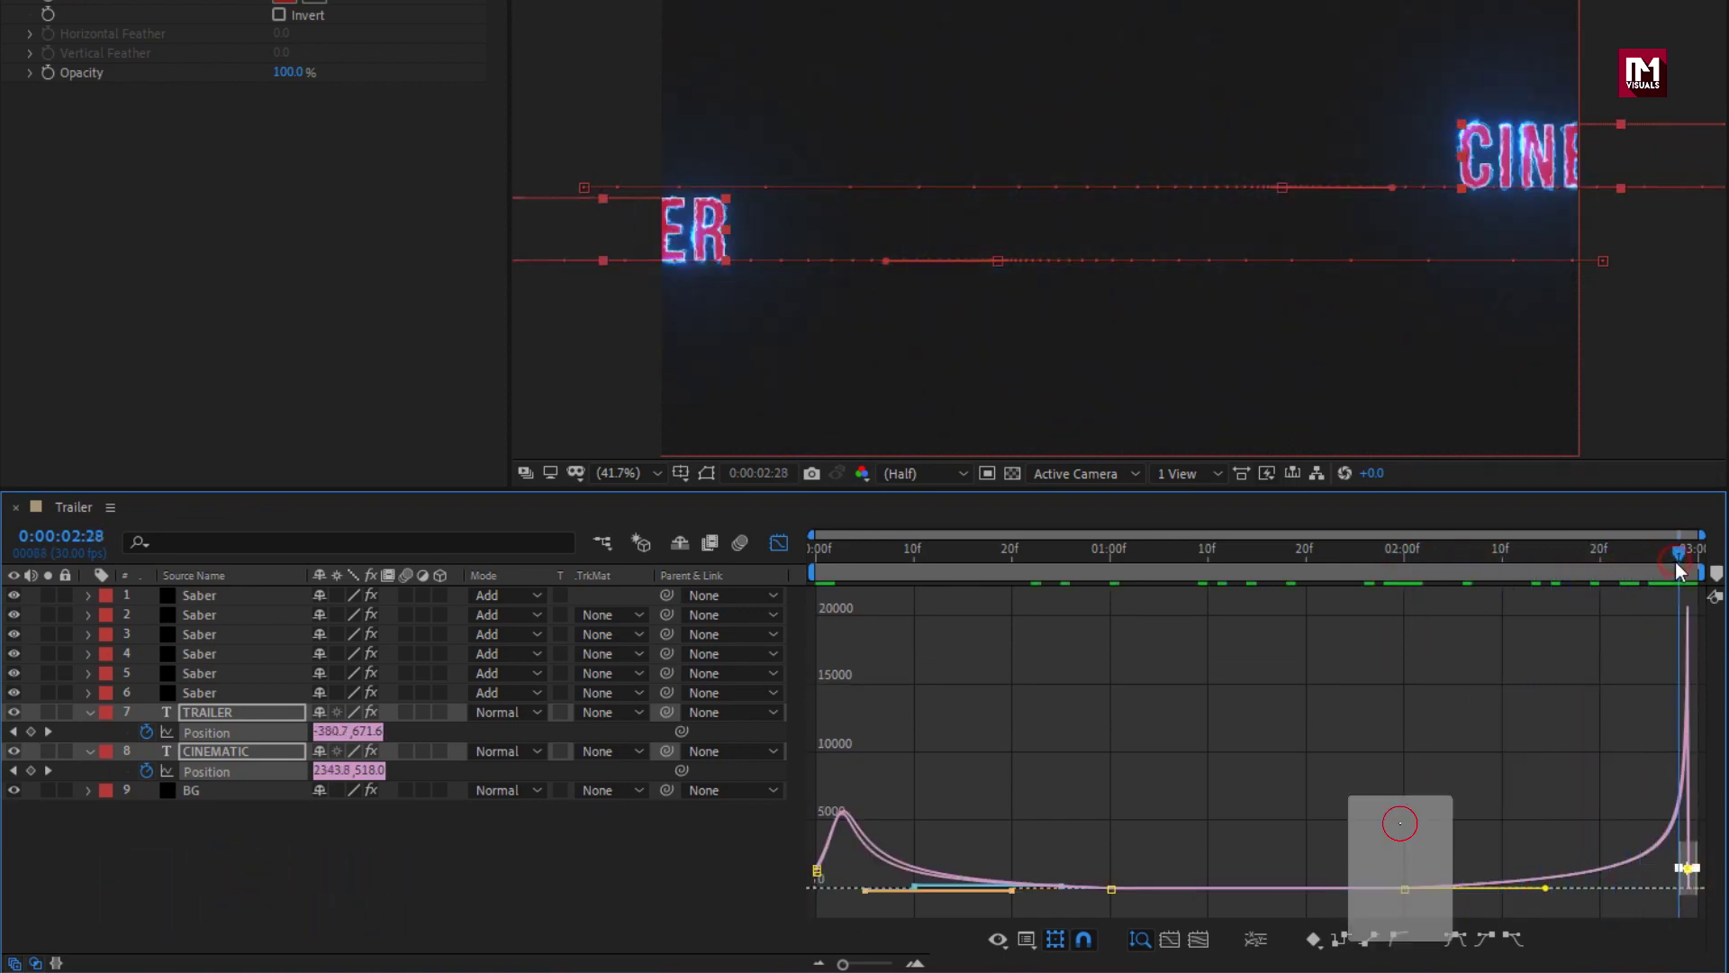
pyautogui.click(815, 557)
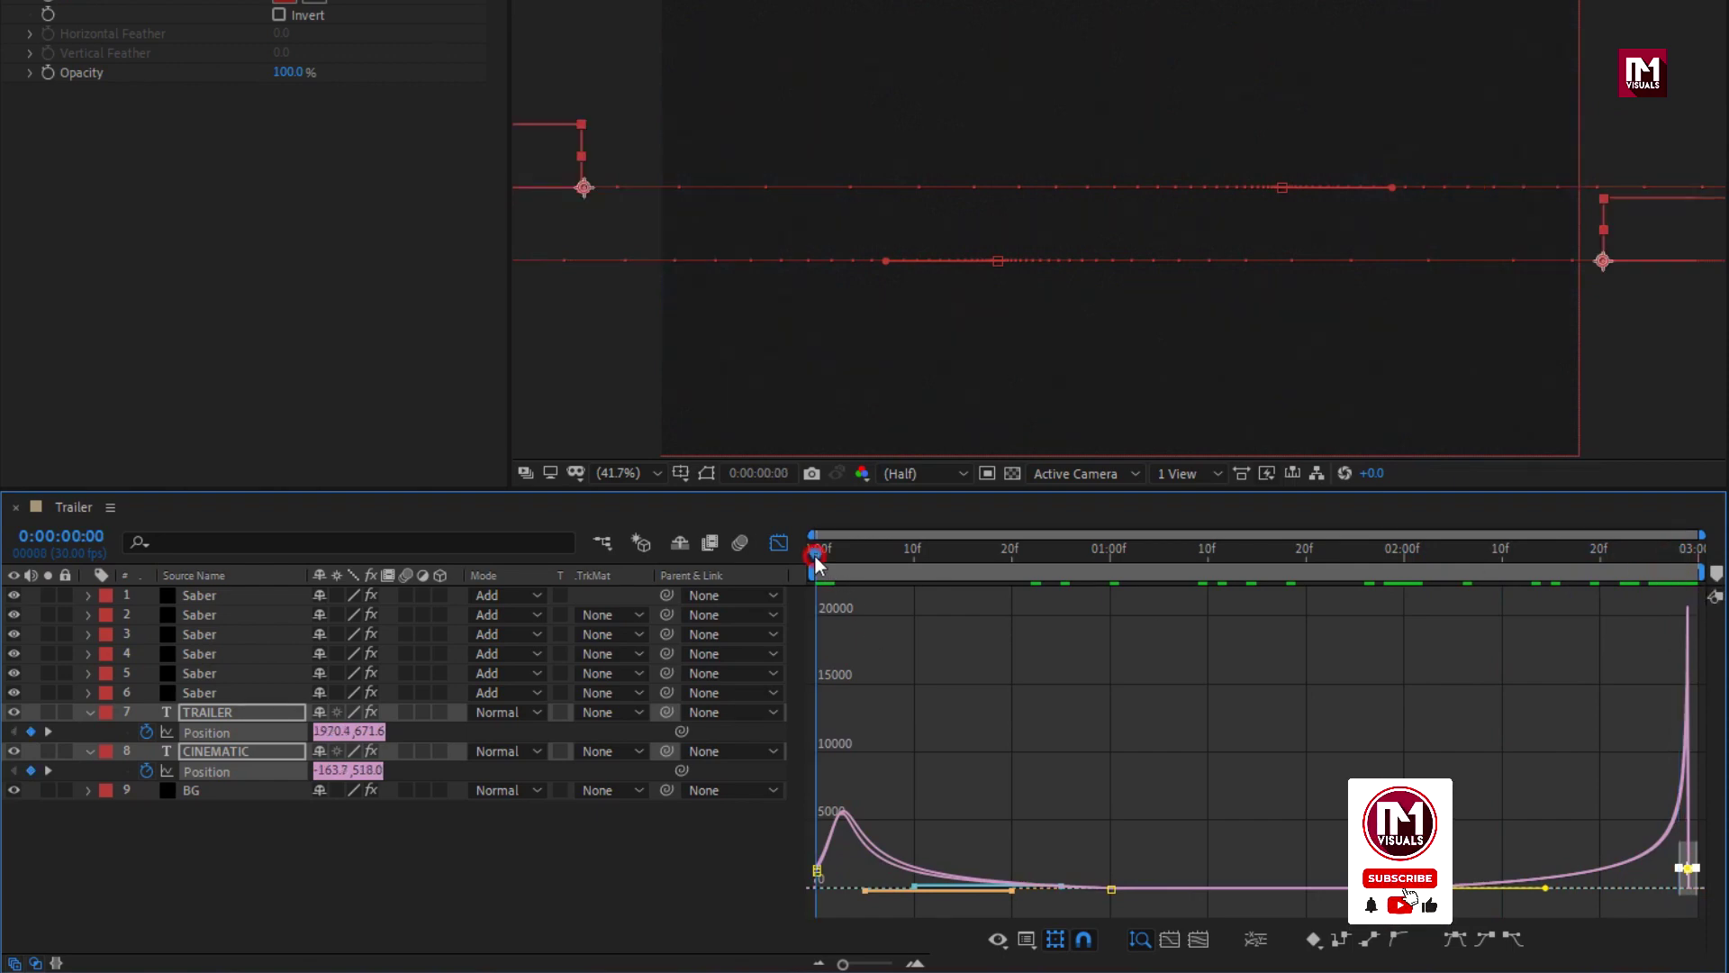
pyautogui.press('space')
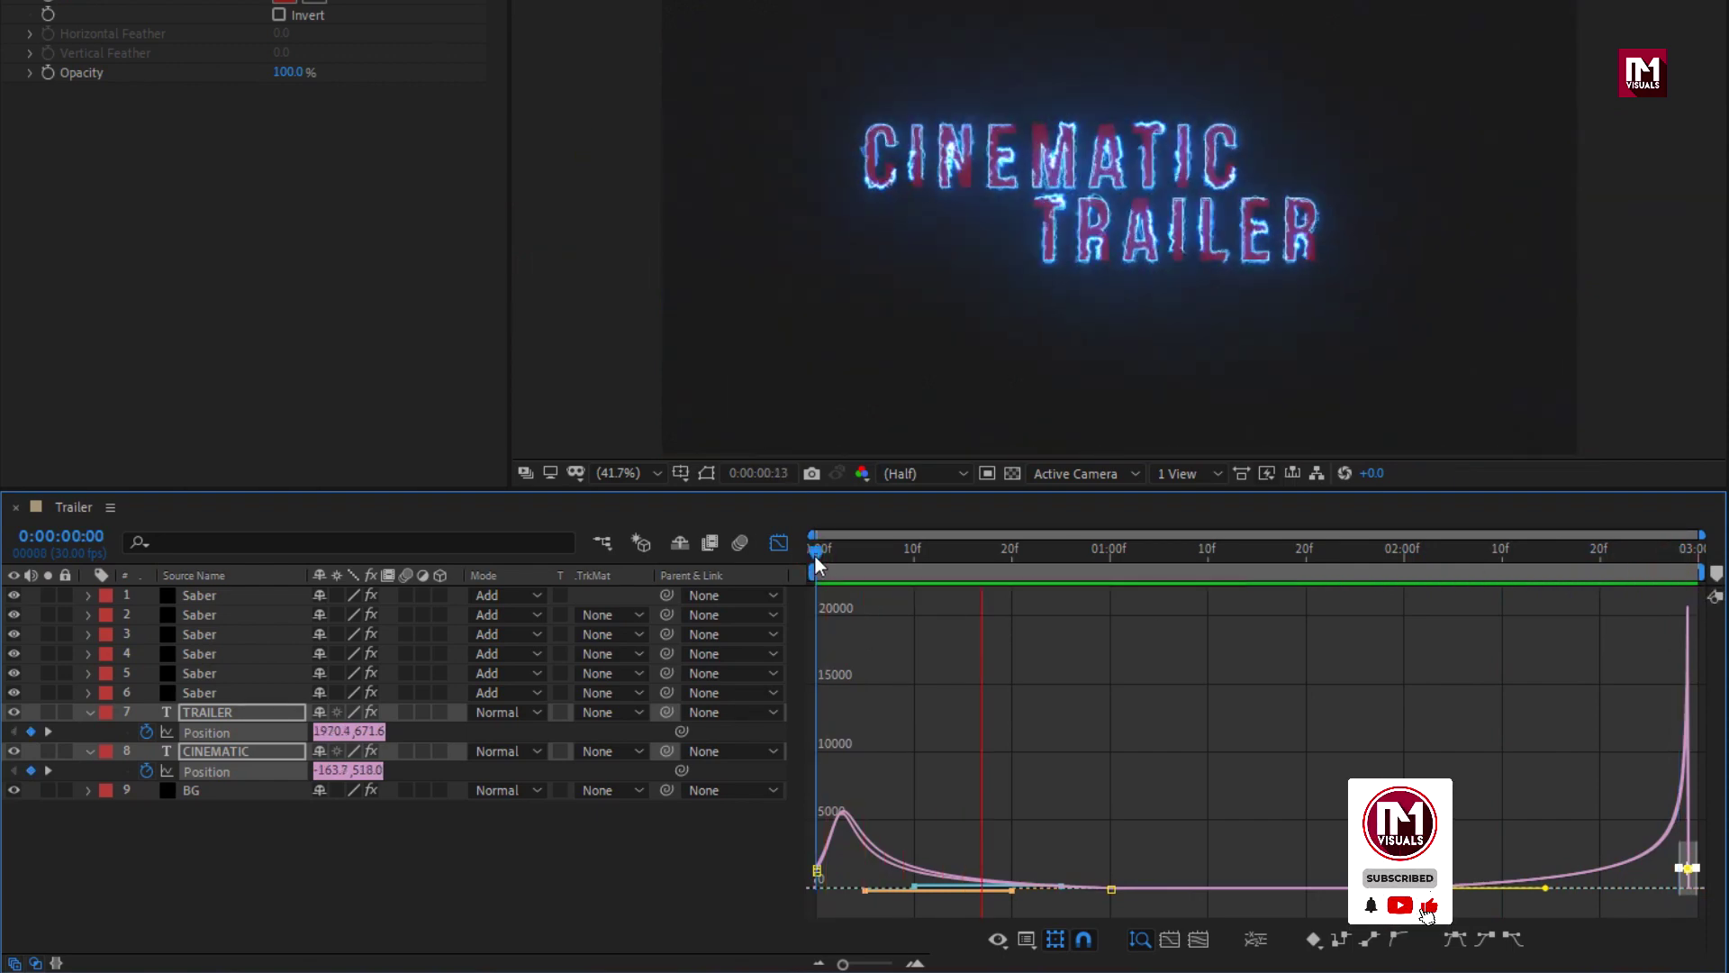